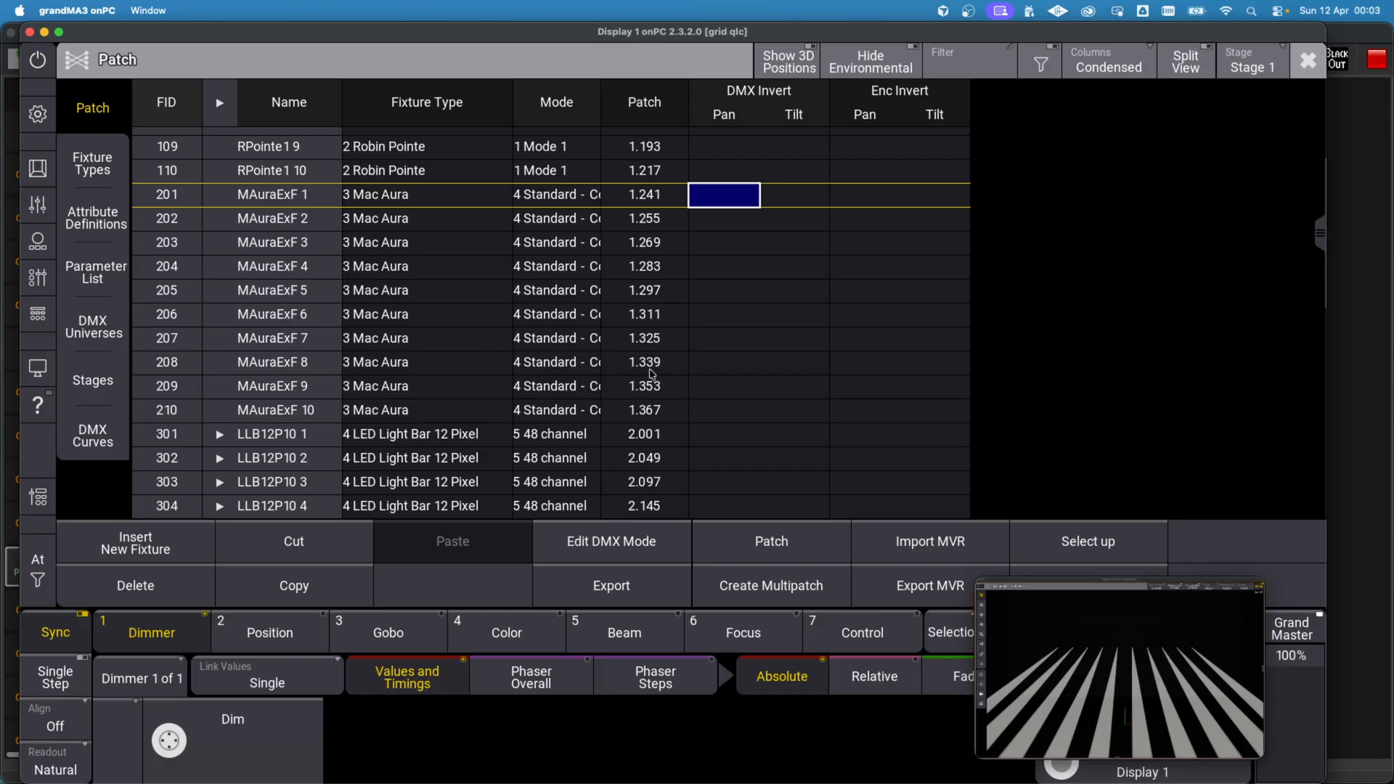
Step: Switch to Q Light Controller Plus, open the fixtures view and leave live operation for design mode
key("super+Tab")
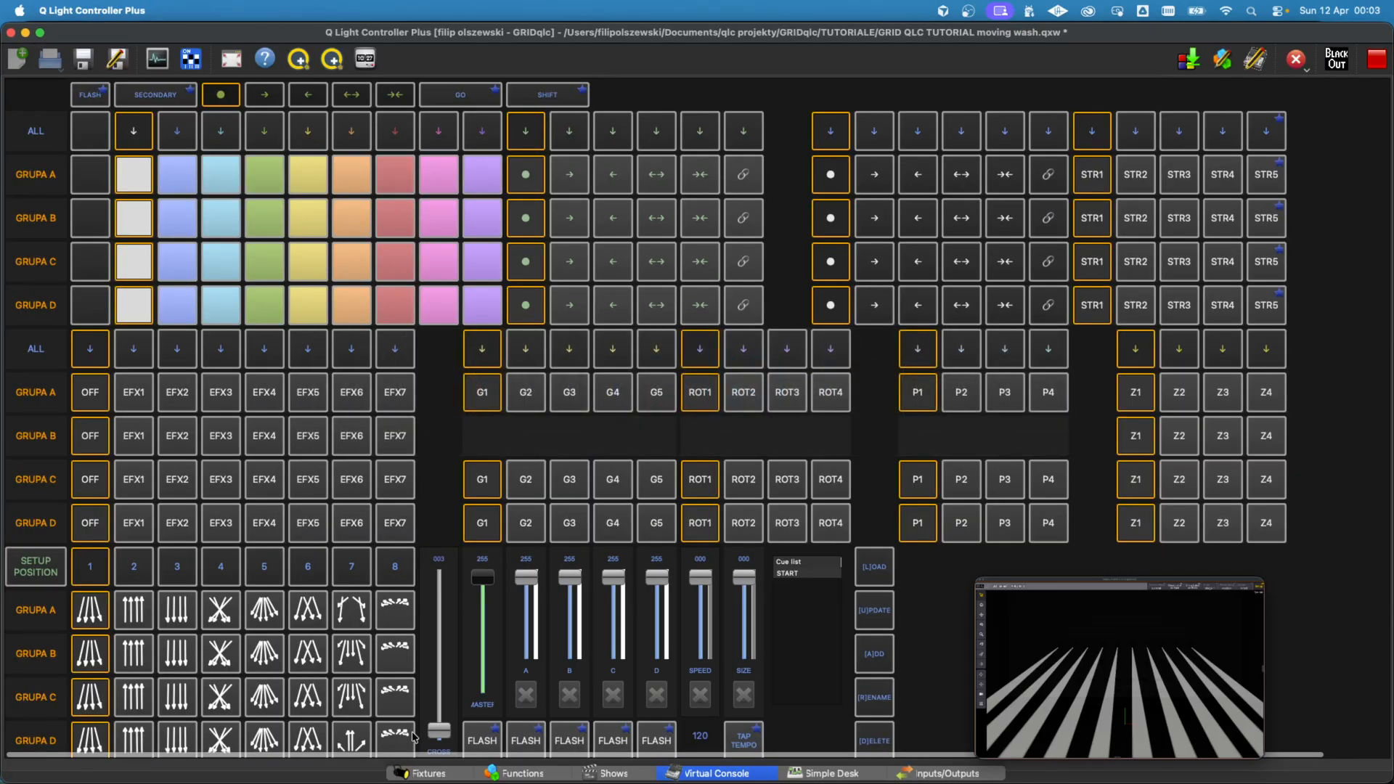
left_click(427, 773)
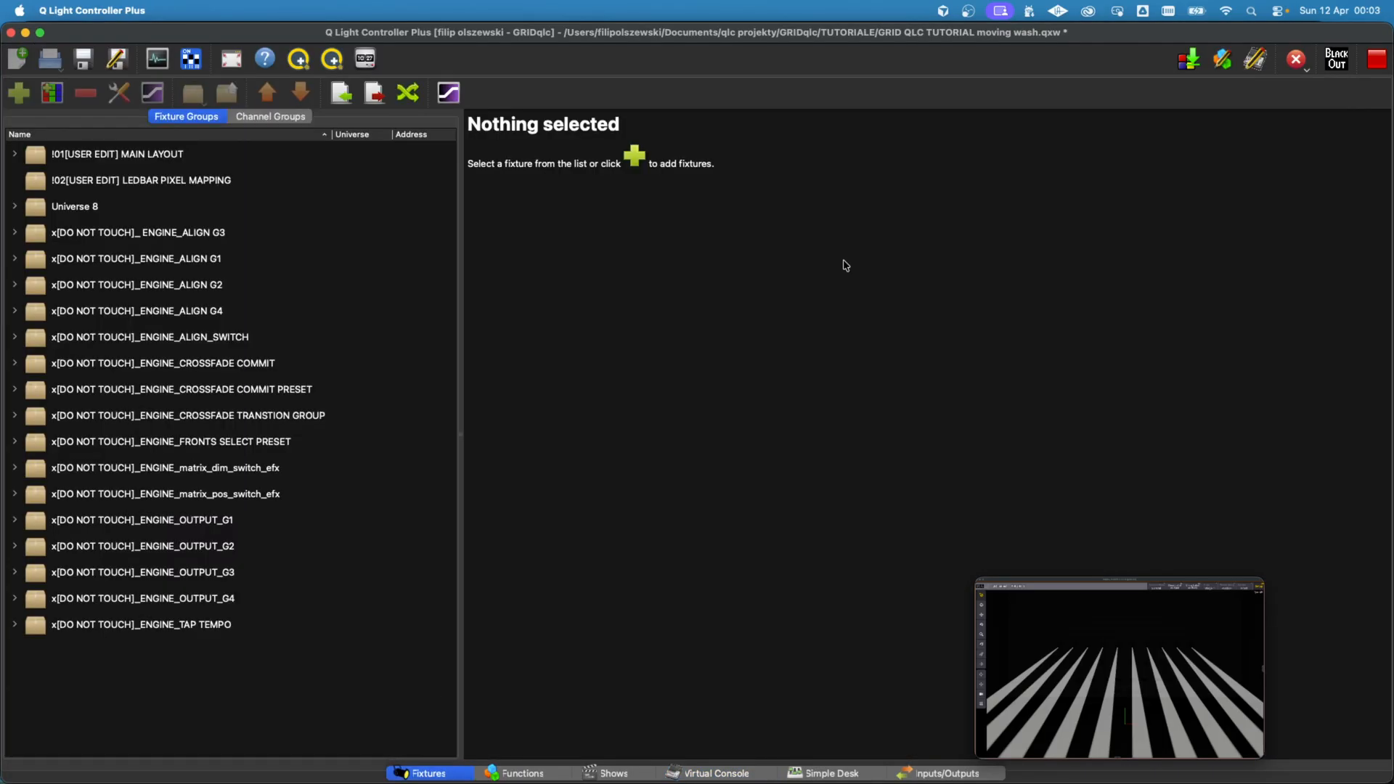
left_click(1375, 69)
left_click(741, 307)
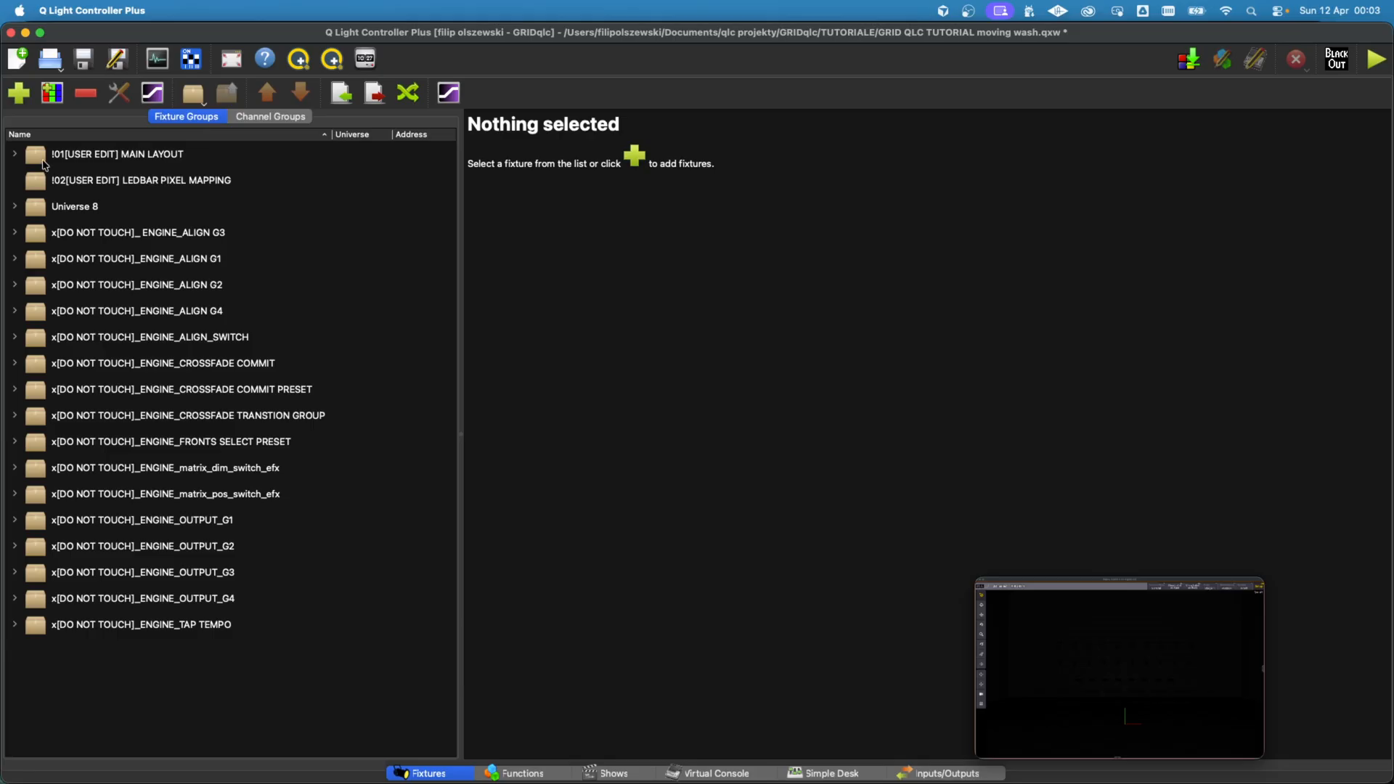
Step: Start a new fixture for the main layout group, choosing the Martin MAC Aura in Standard mode
left_click(42, 159)
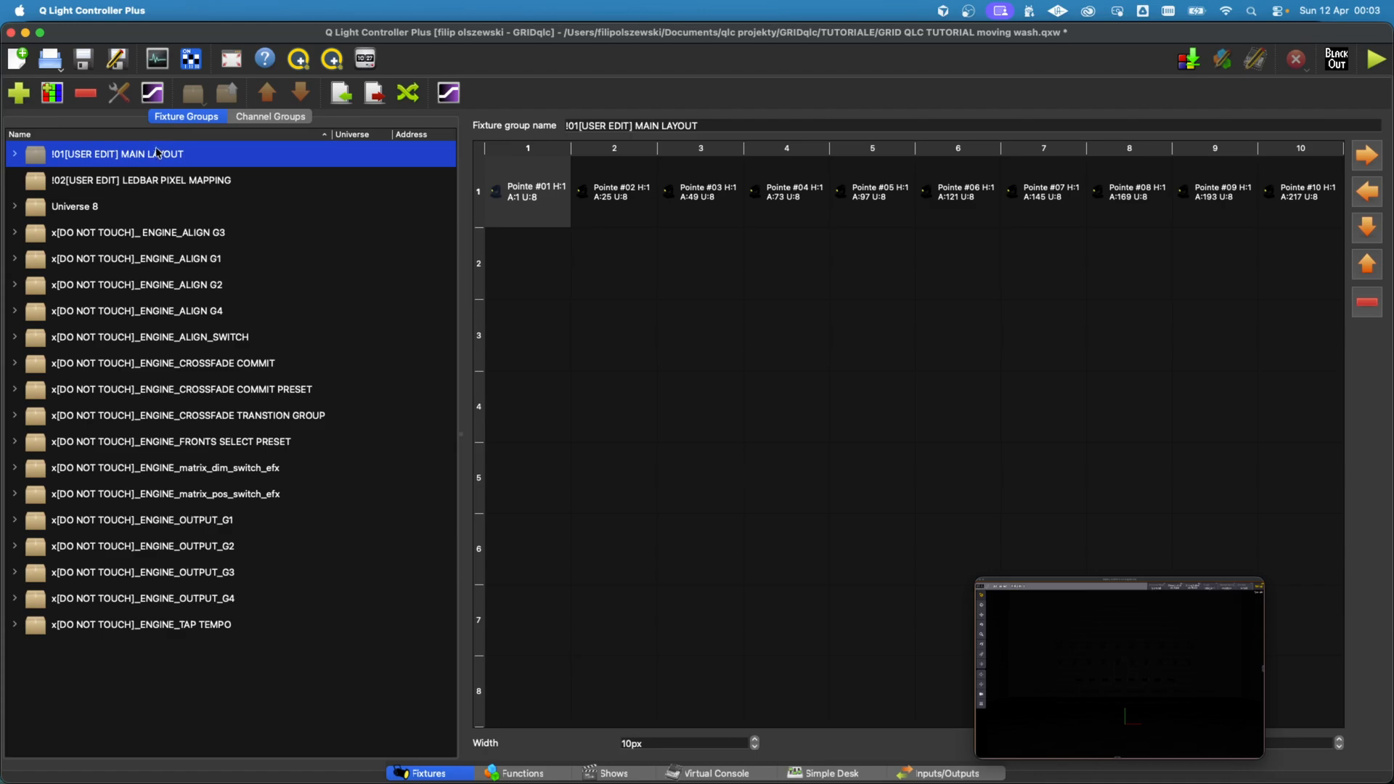
left_click(16, 98)
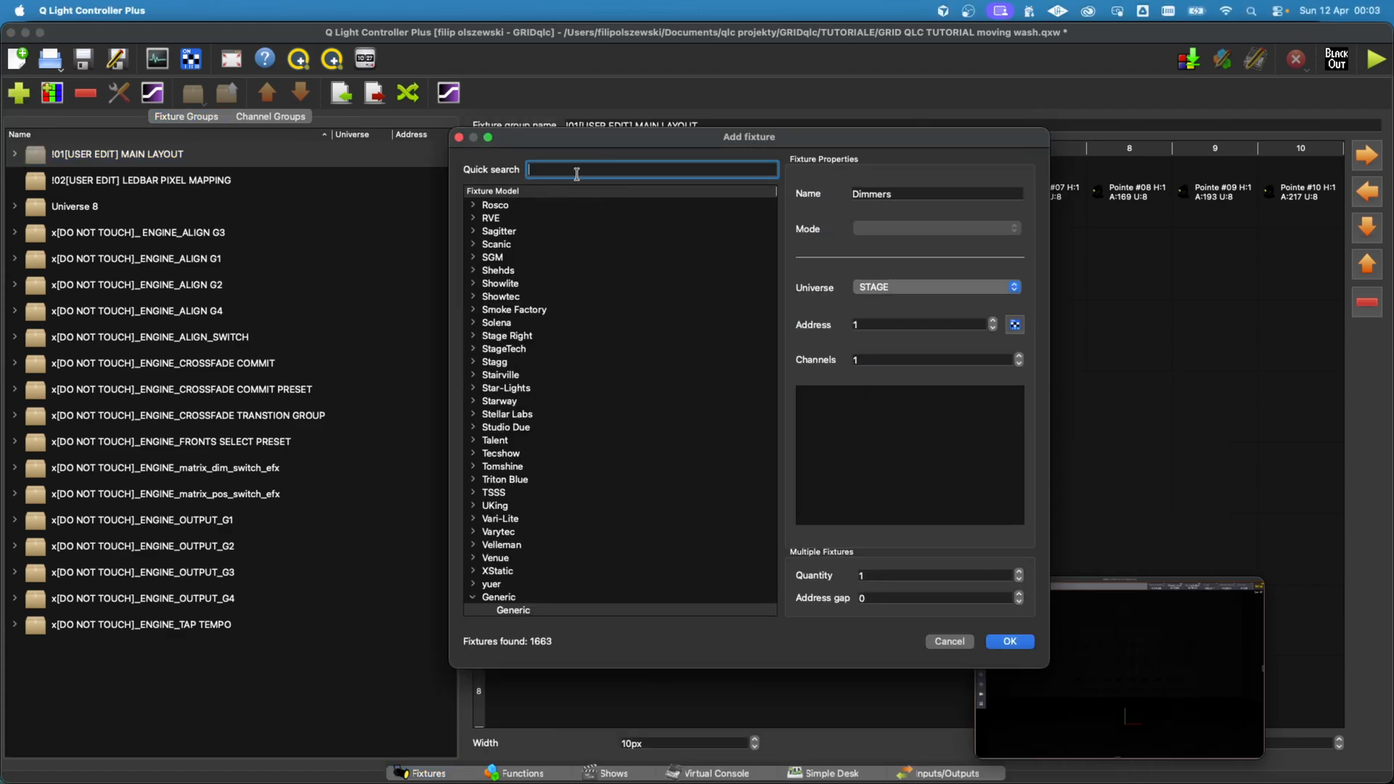
type("aura")
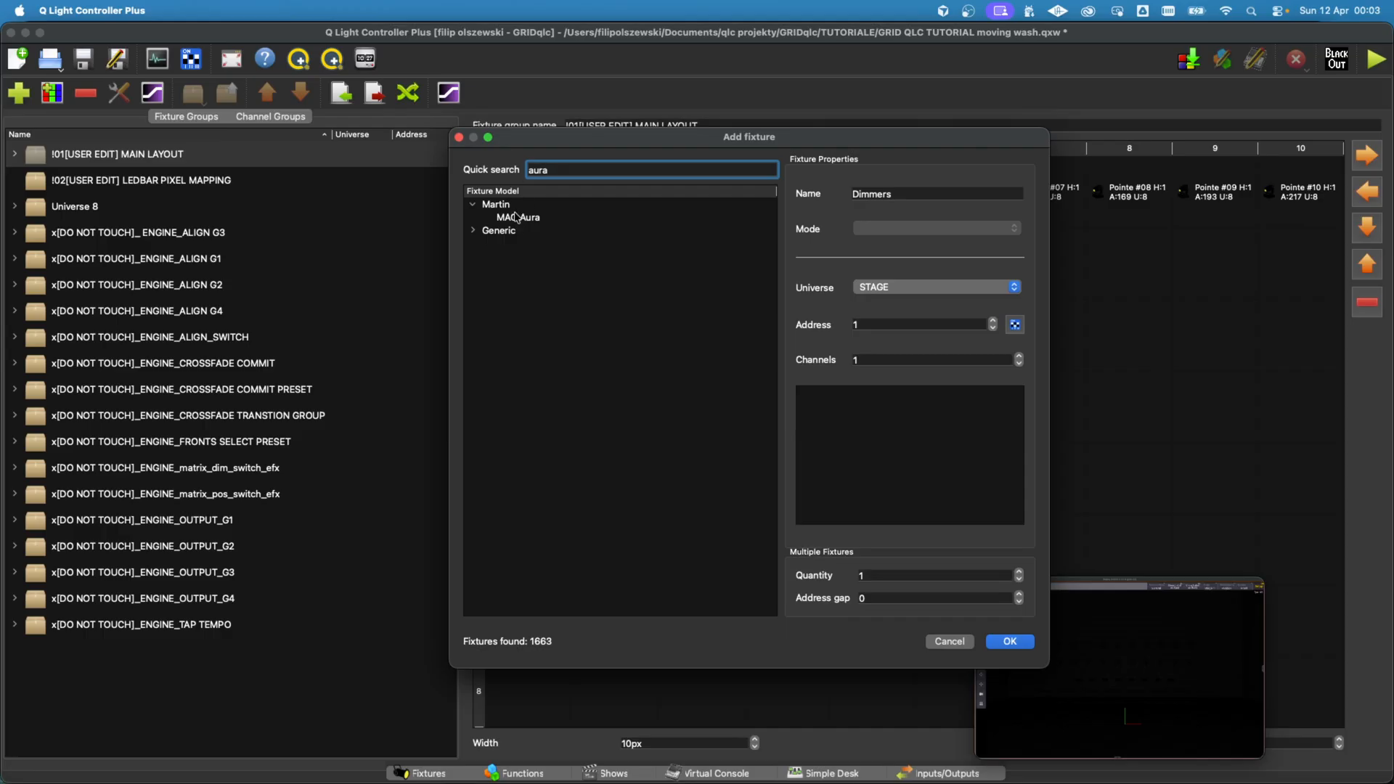
left_click(518, 217)
left_click(894, 228)
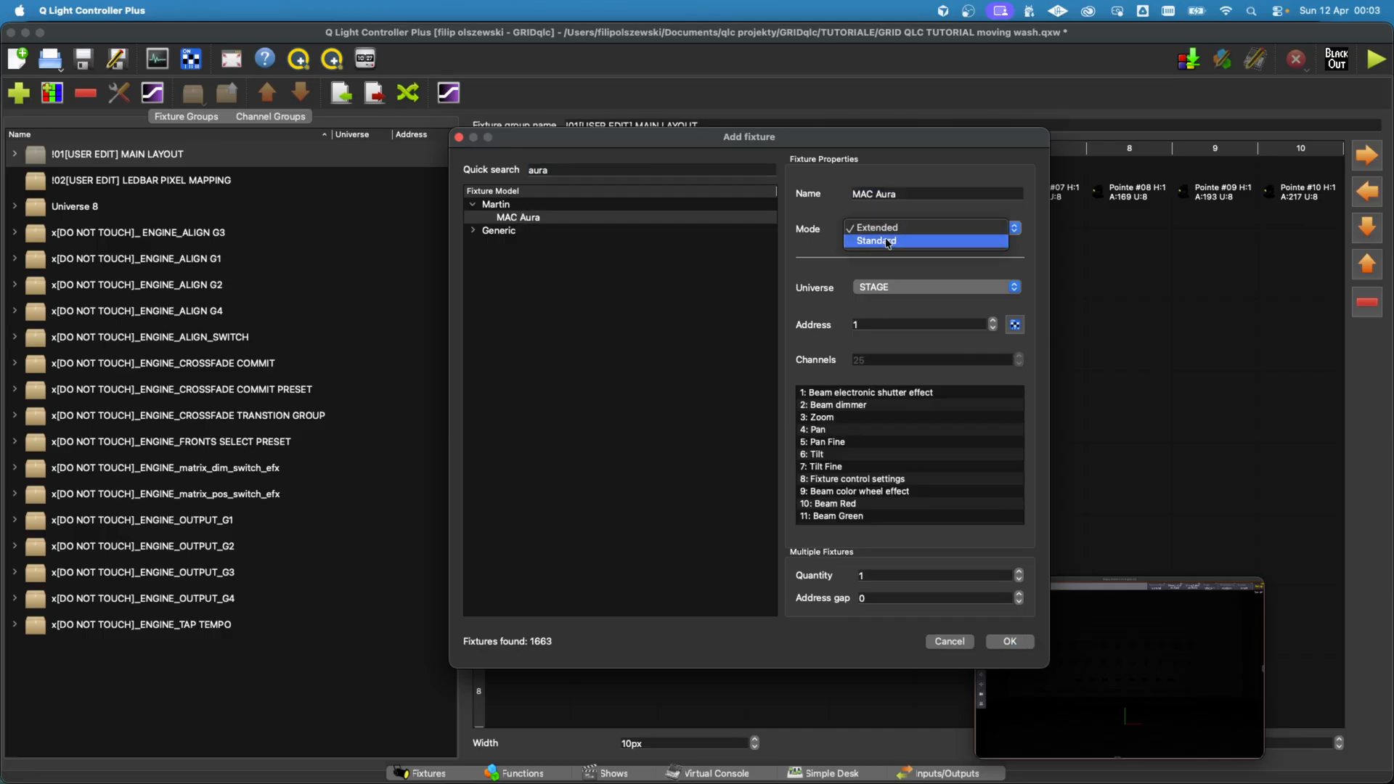
left_click(886, 241)
Step: Set the MAC Aura quantity to 10, assign Universe 8 and add the fixtures to the main layout
left_click(875, 575)
type("0")
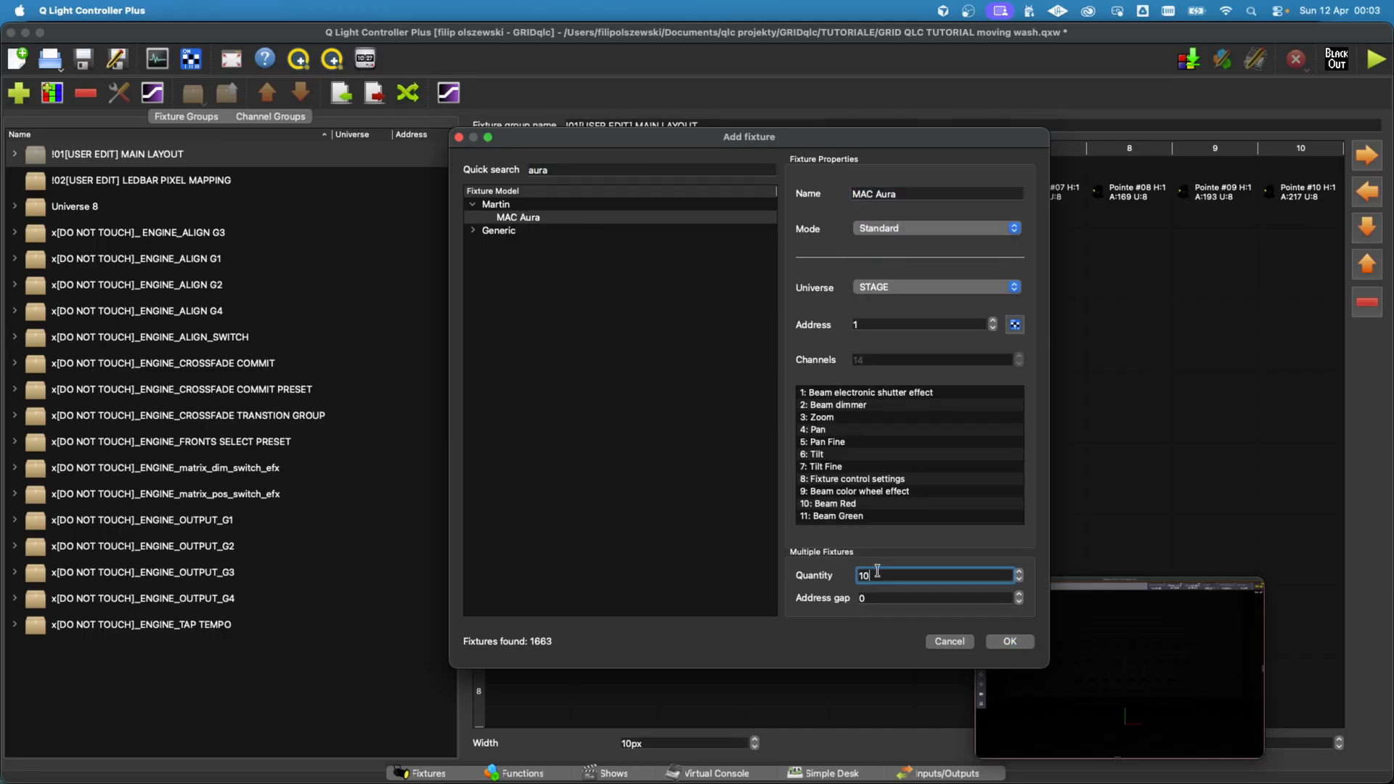
left_click(863, 520)
scroll(864, 508, "down", 3)
scroll(864, 508, "up", 3)
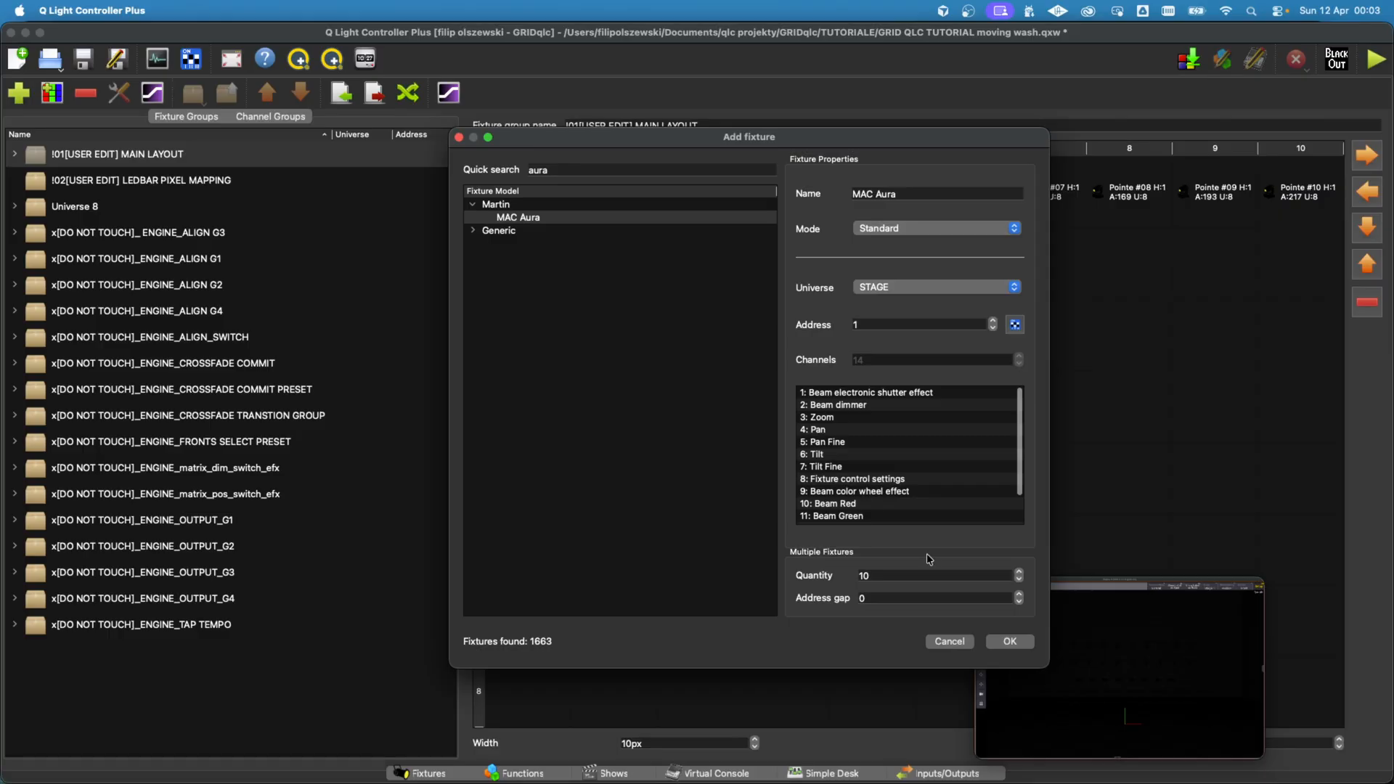
left_click(918, 289)
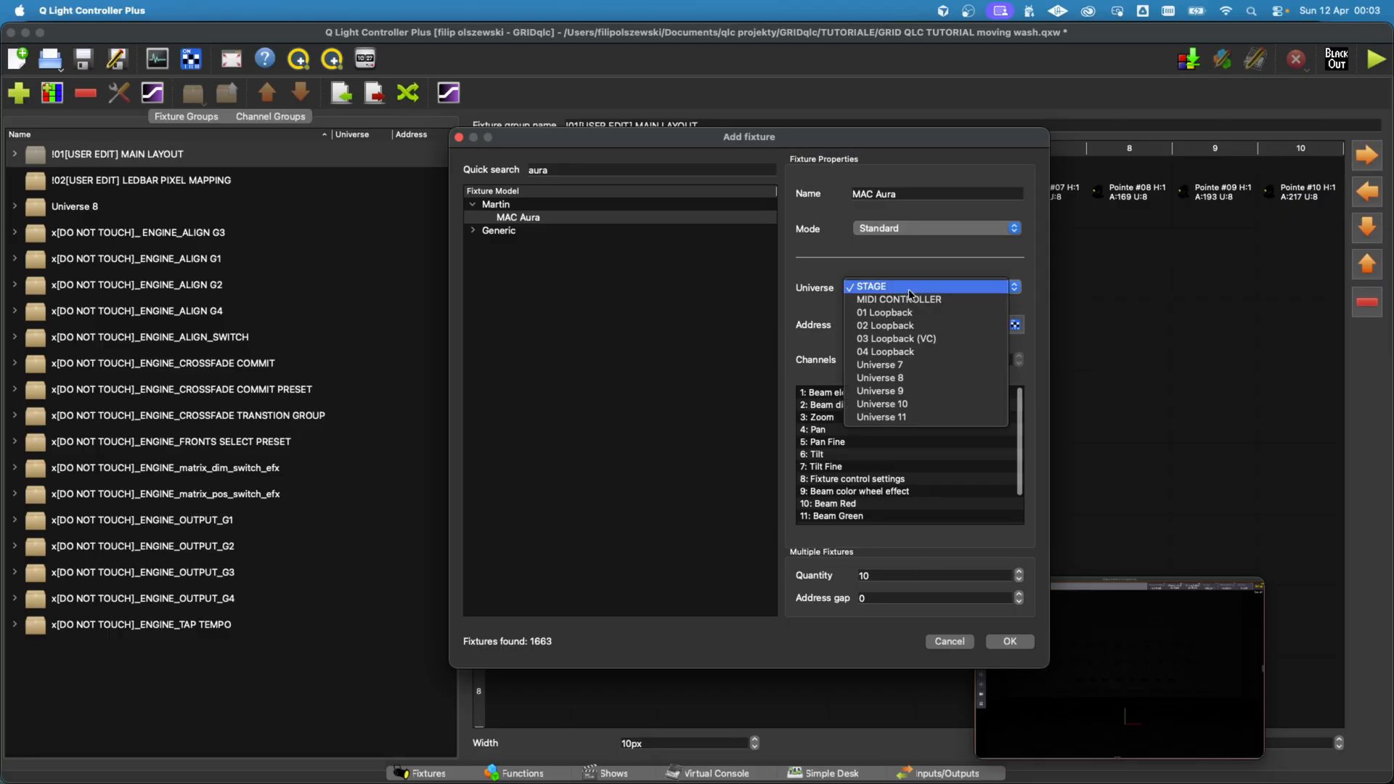
left_click(900, 382)
left_click(1009, 641)
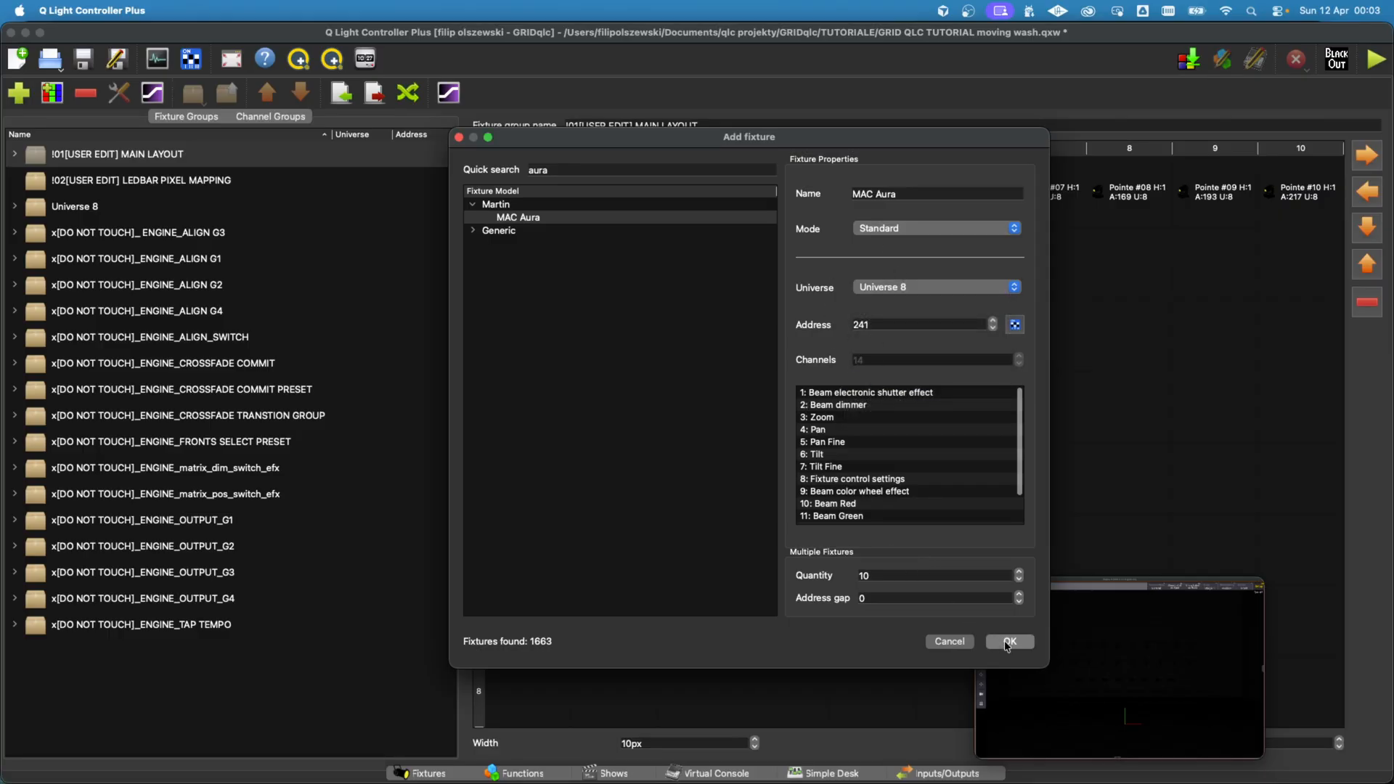
Step: Move all ten MAC Aura fixtures from row 2 to row 3 of the main layout grid
left_click(104, 155)
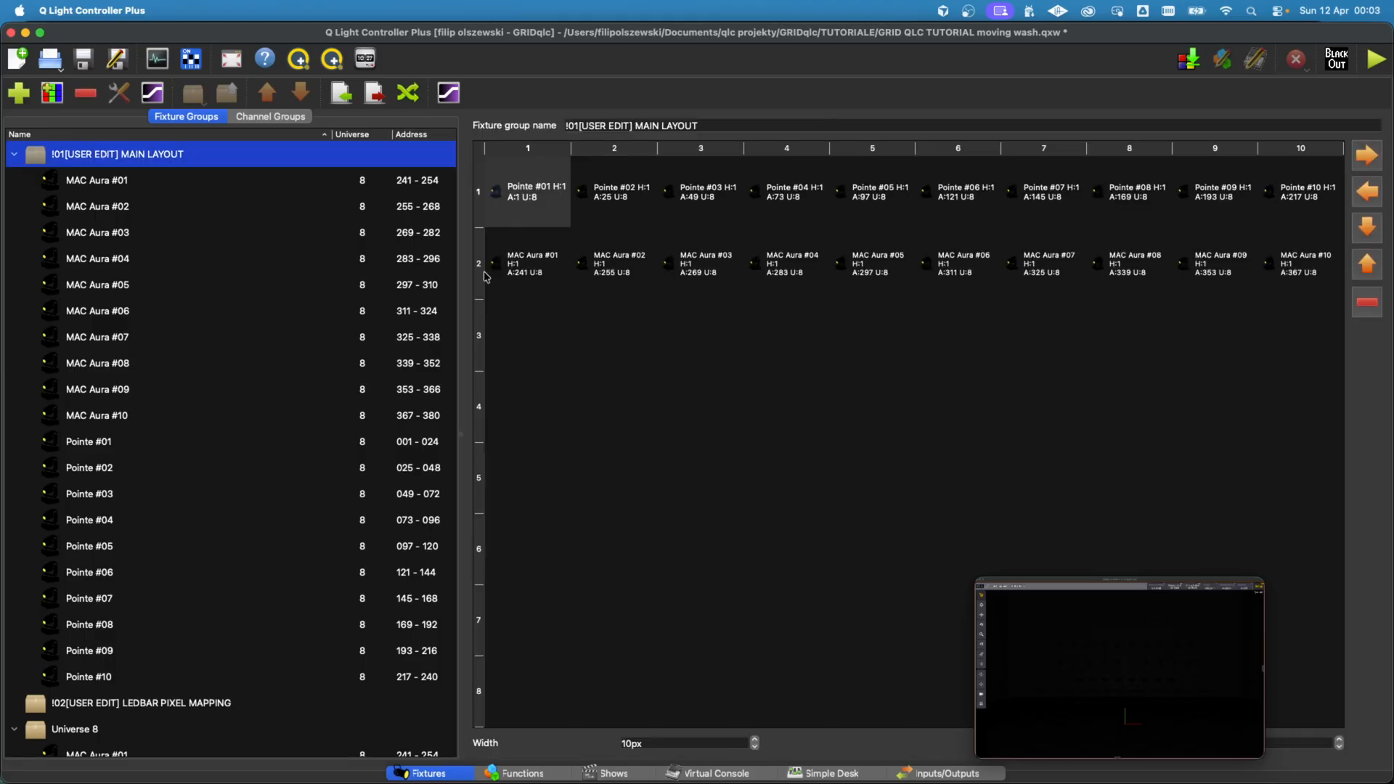
left_click(526, 270)
left_click(1295, 293, "shift")
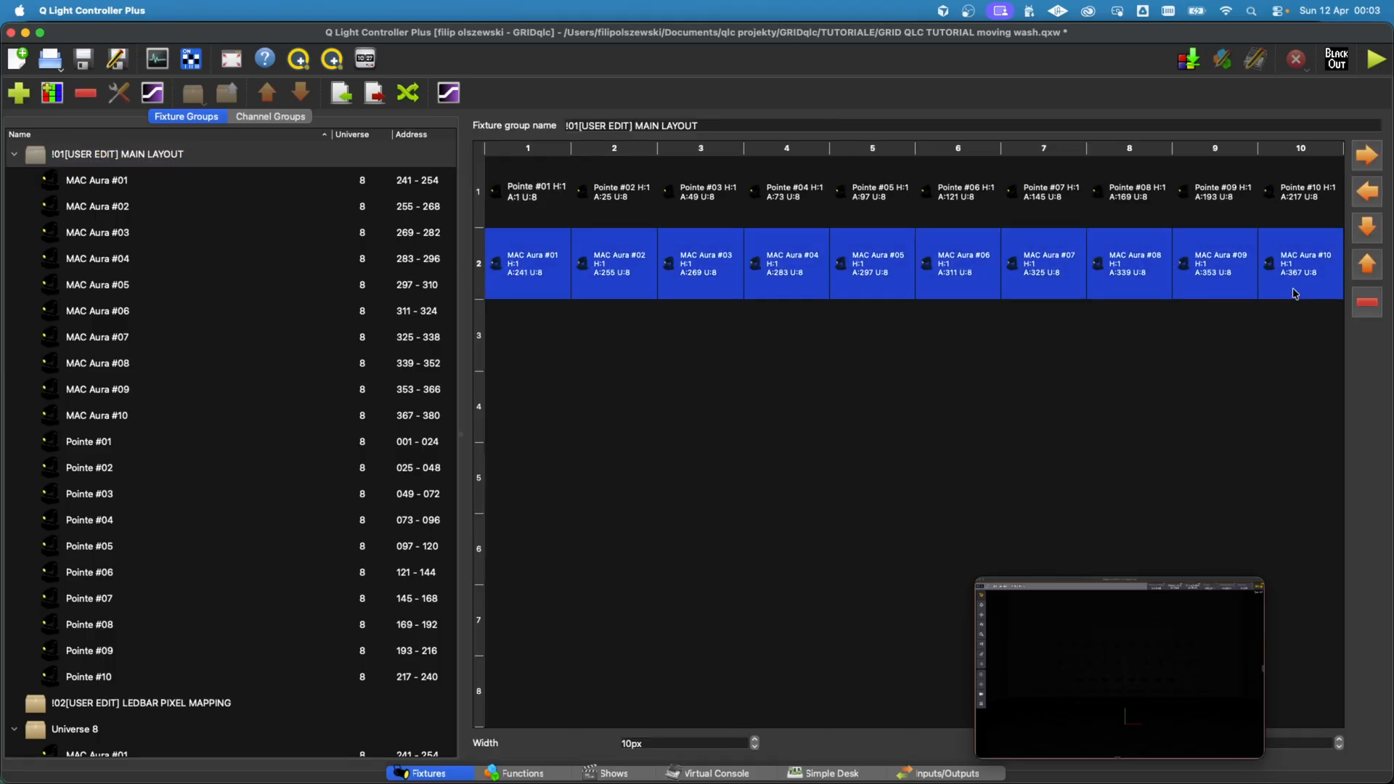
key("Down")
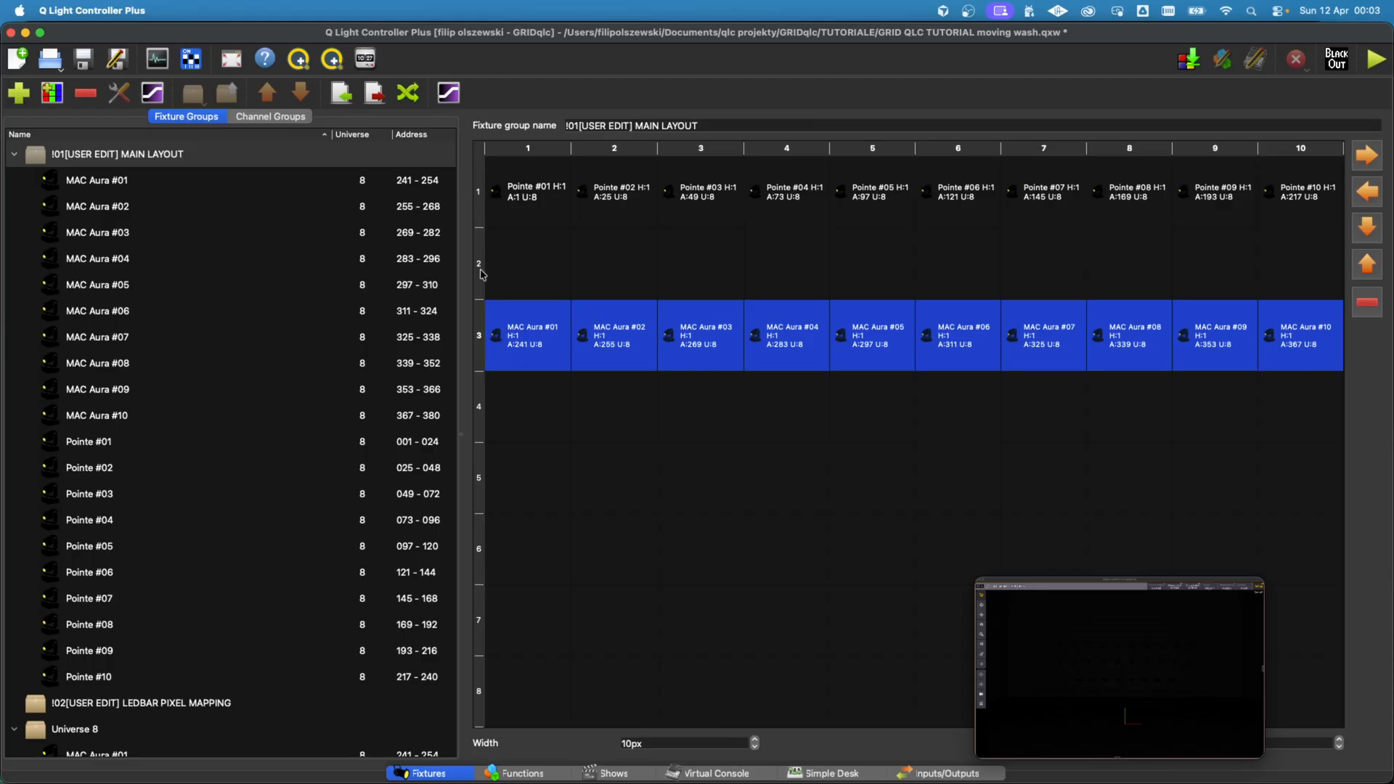
left_click(521, 381)
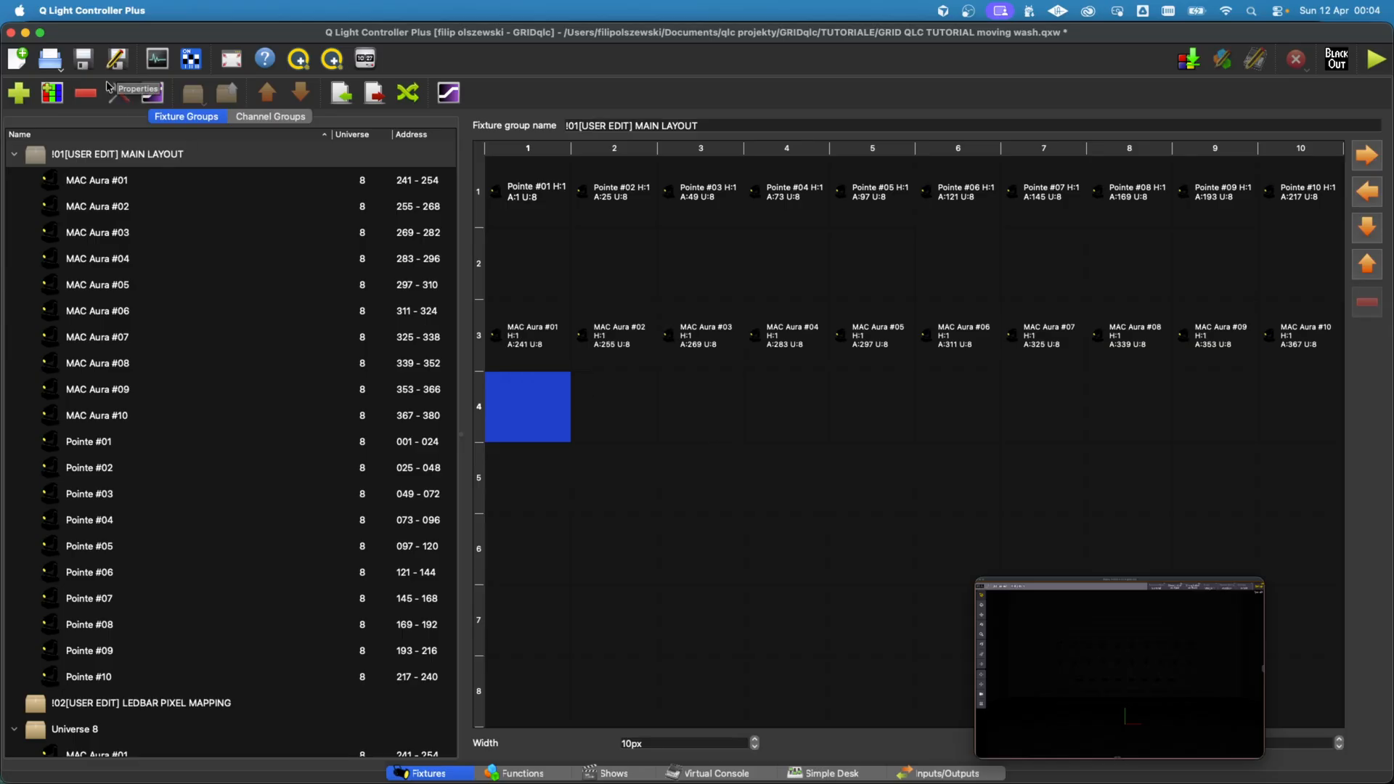
Step: For all MAC Aura fixtures, enable a custom pan range of 180 to 360 degrees with reversed pan in the channel properties
left_click(153, 92)
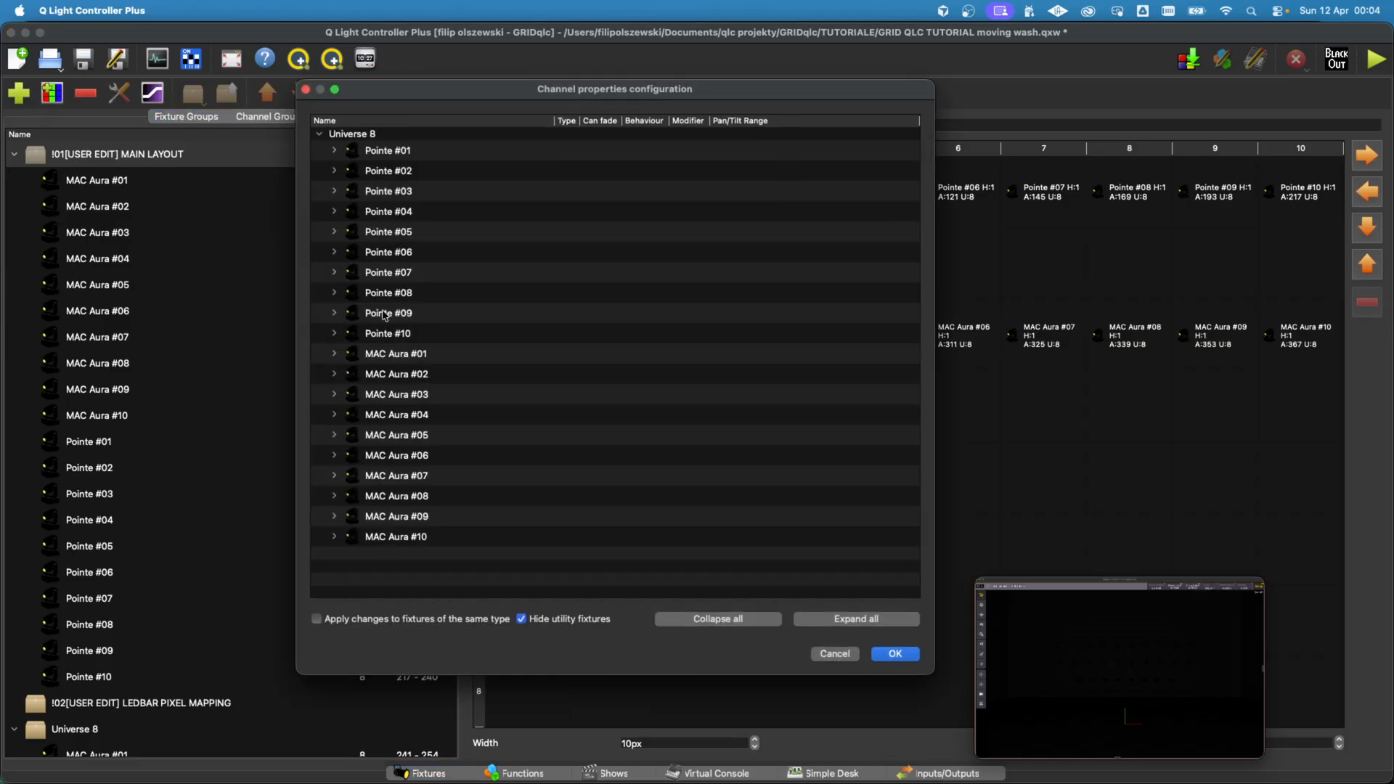
left_click(335, 354)
scroll(617, 403, "down", 3)
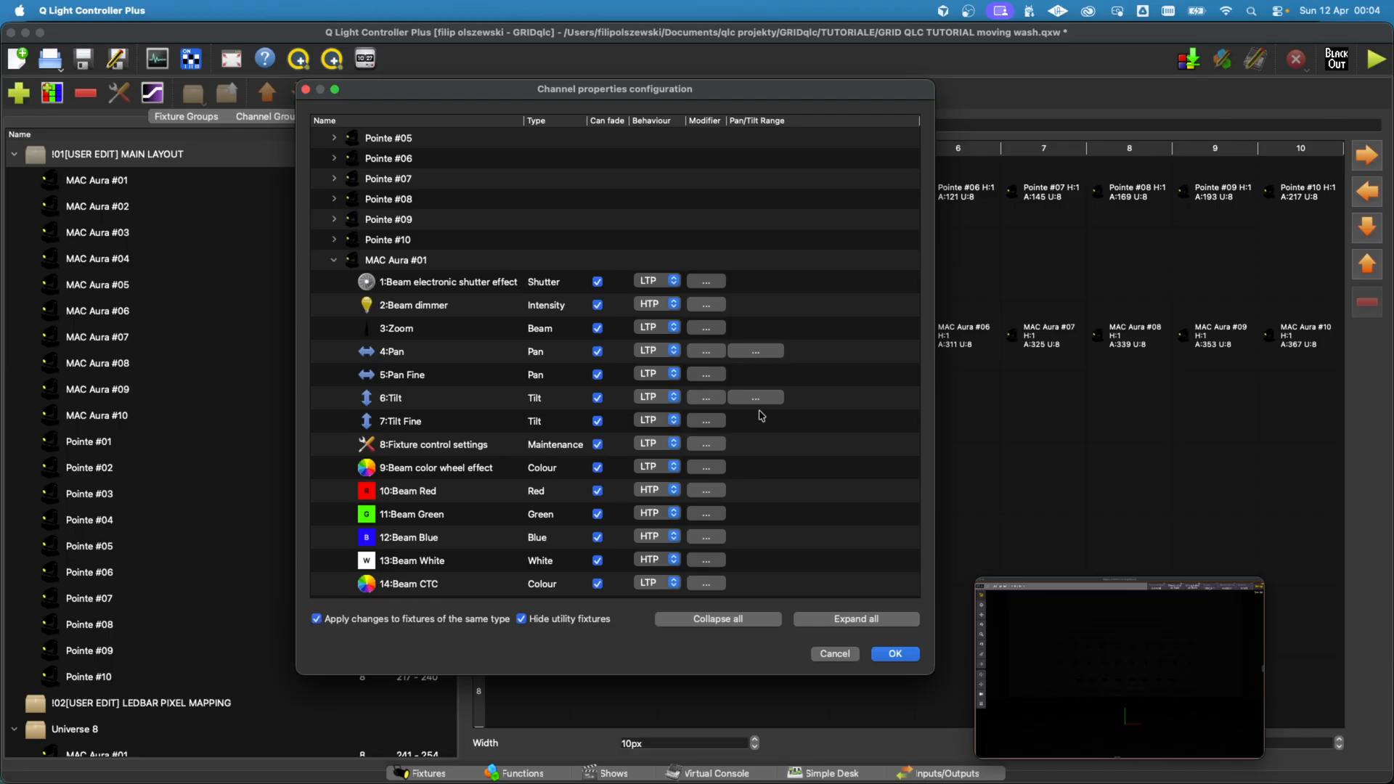
left_click(755, 352)
left_click(482, 247)
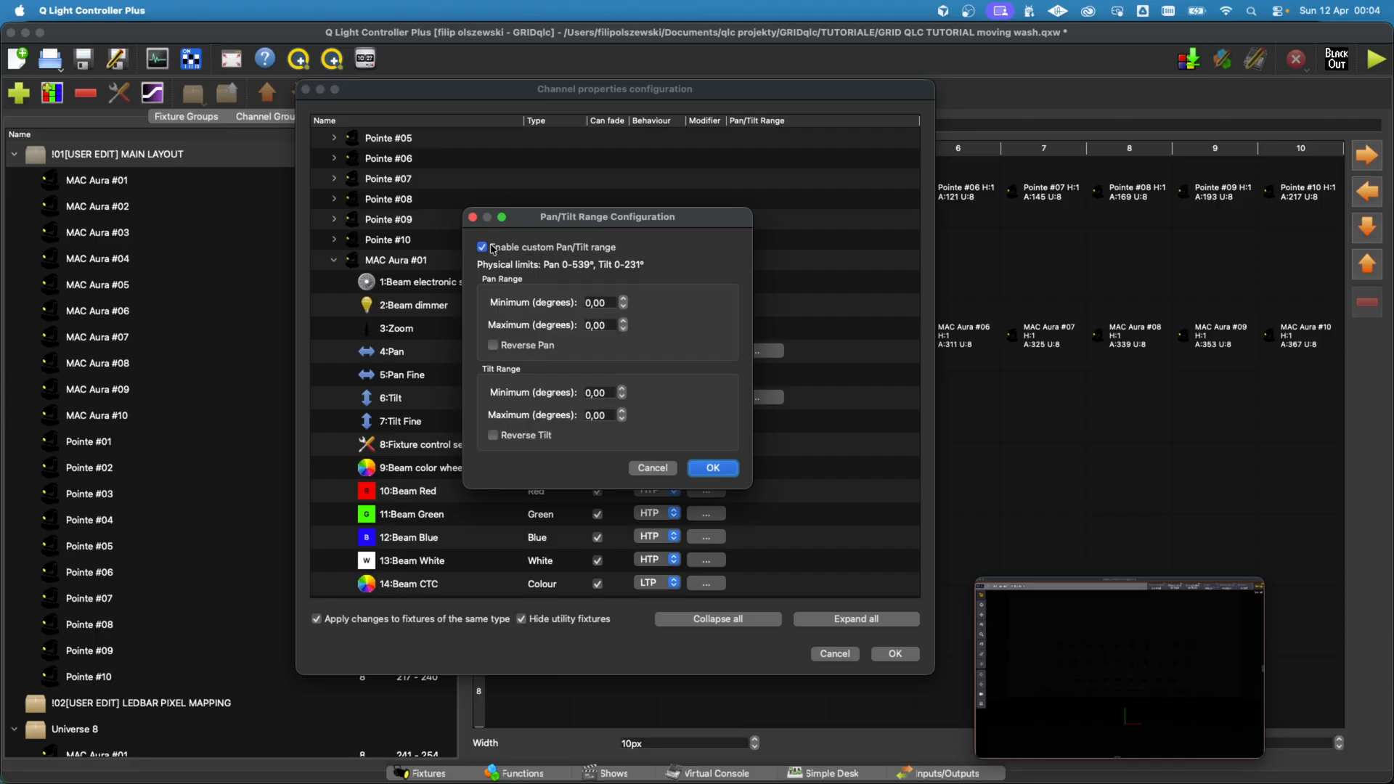
left_click(592, 302)
type("18")
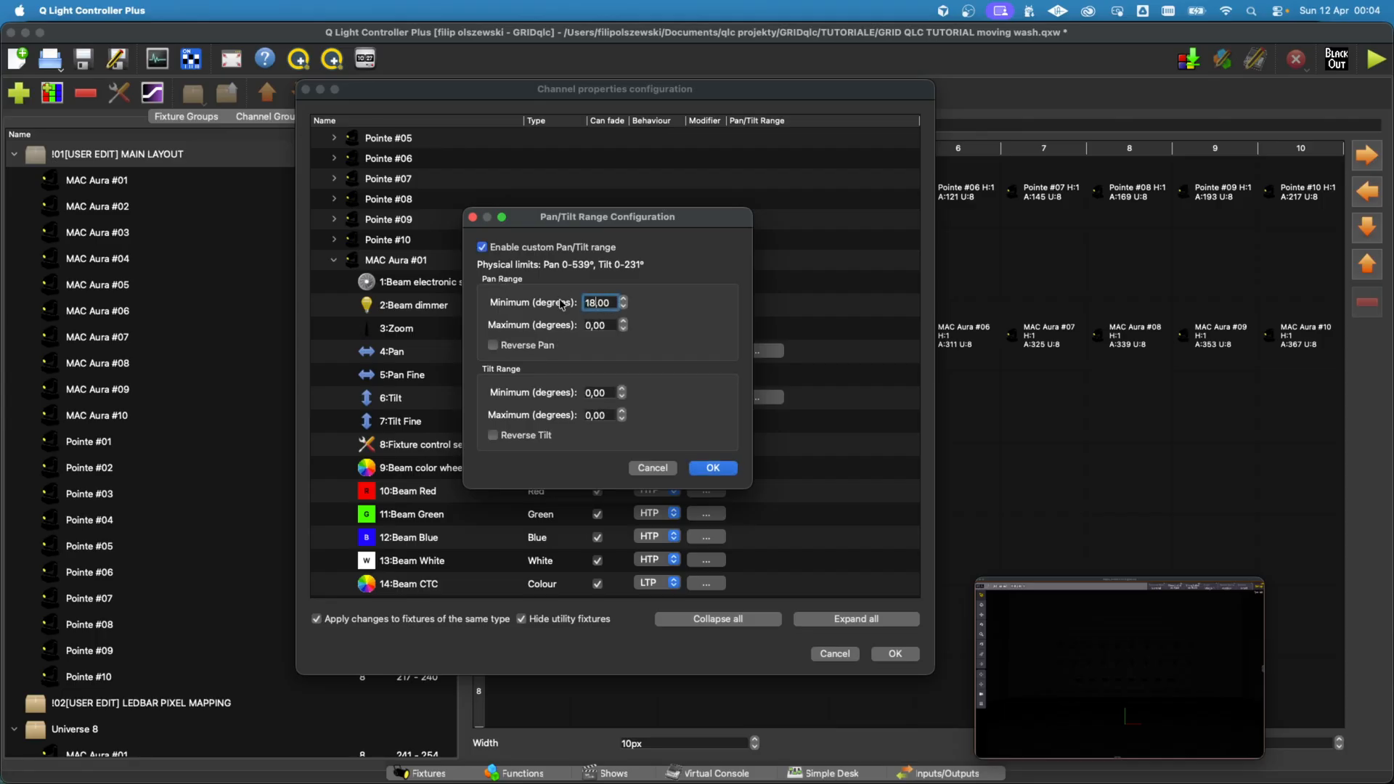
left_click(588, 325)
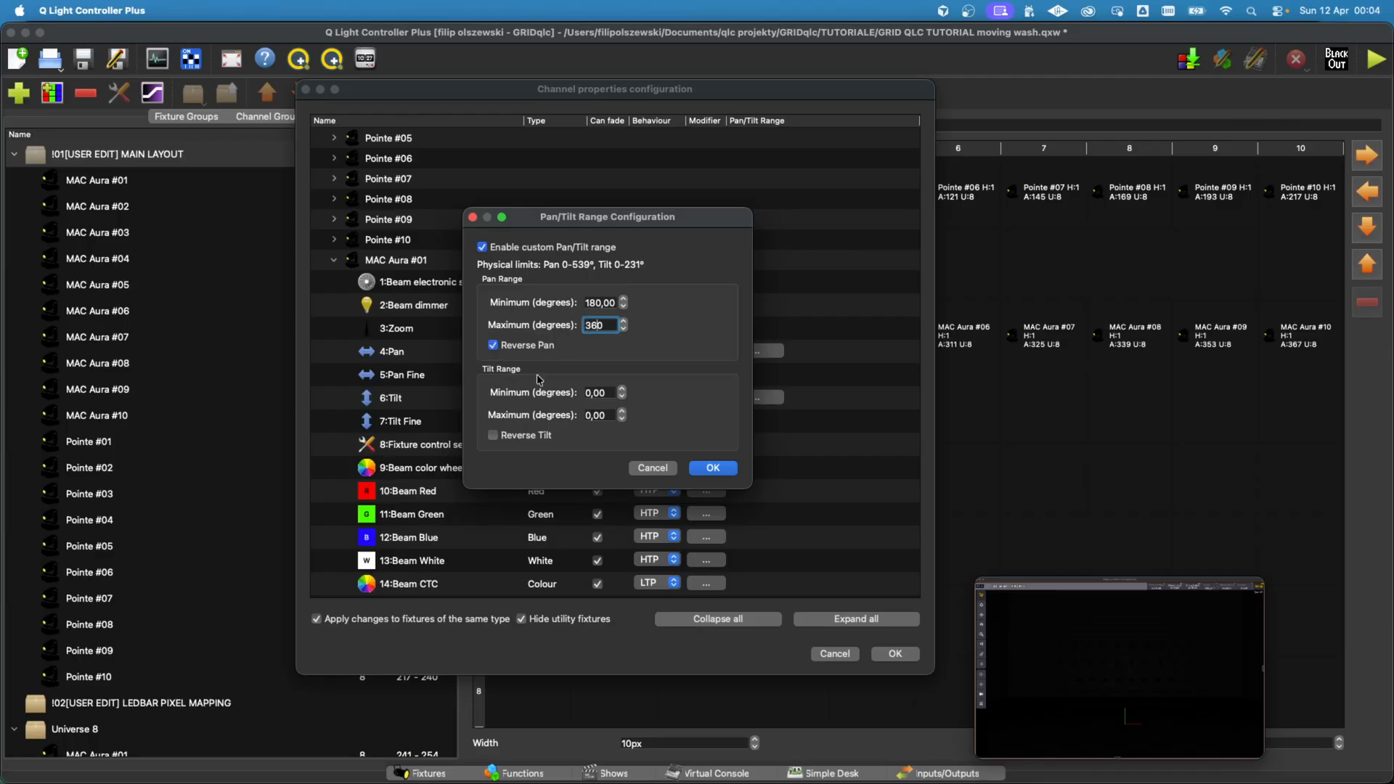
Step: Enter the MAC Aura's maximum tilt in the custom range and apply the channel properties configuration
left_click(590, 414)
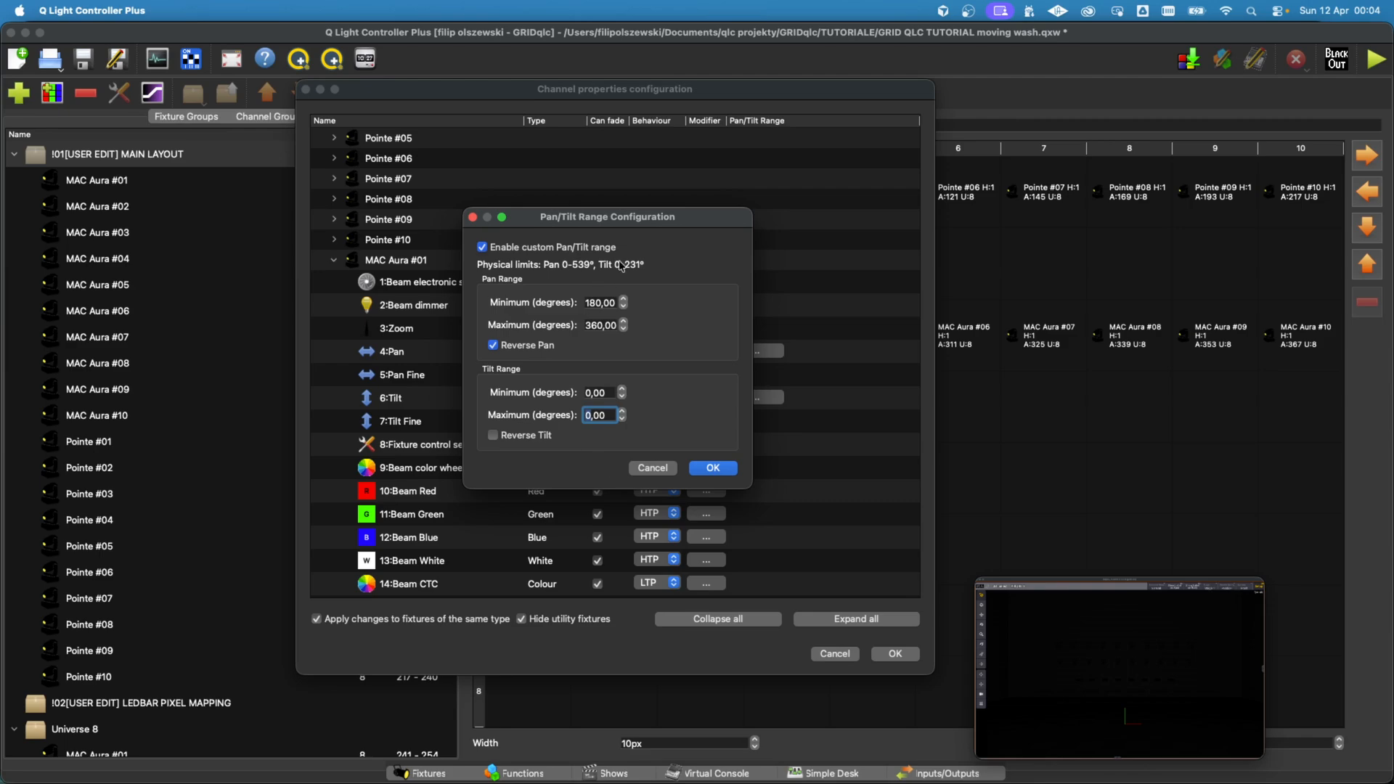
type("115")
left_click(714, 468)
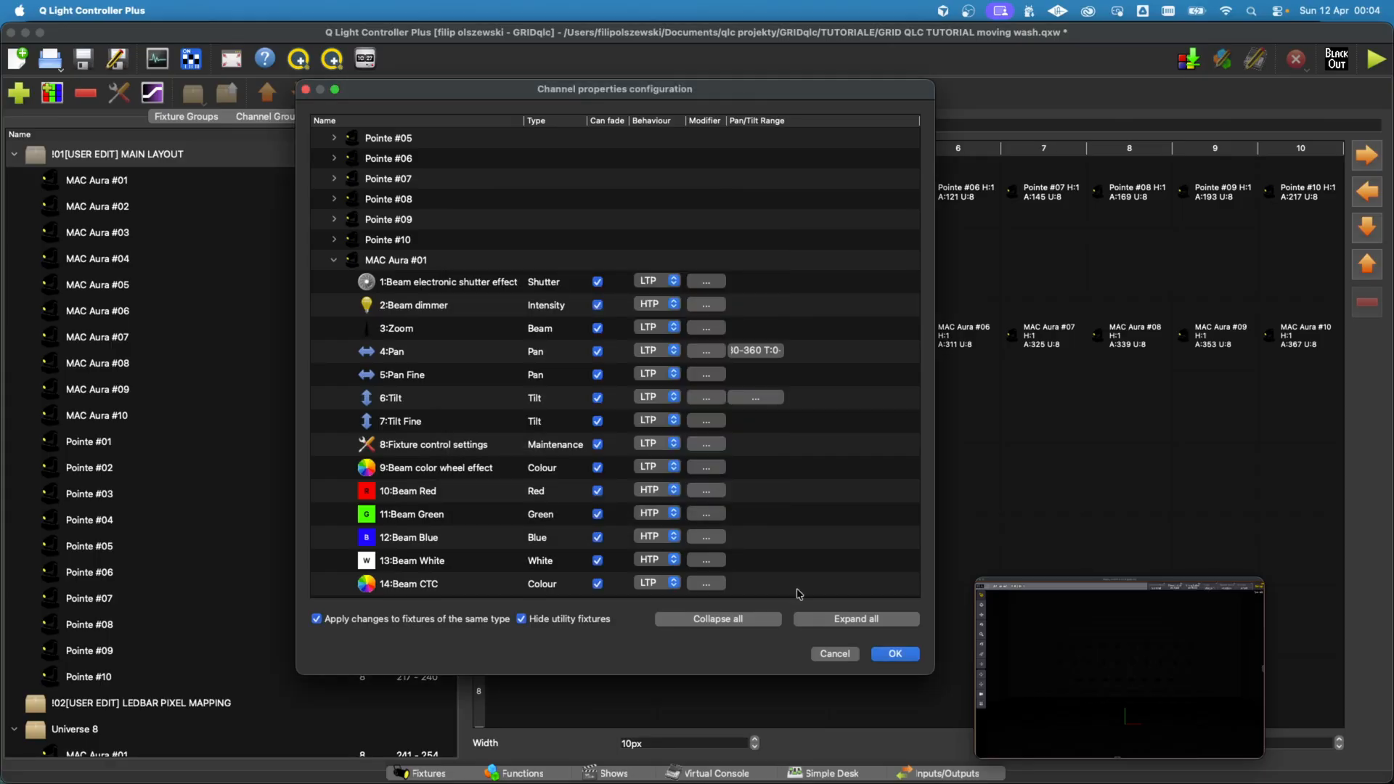
left_click(895, 653)
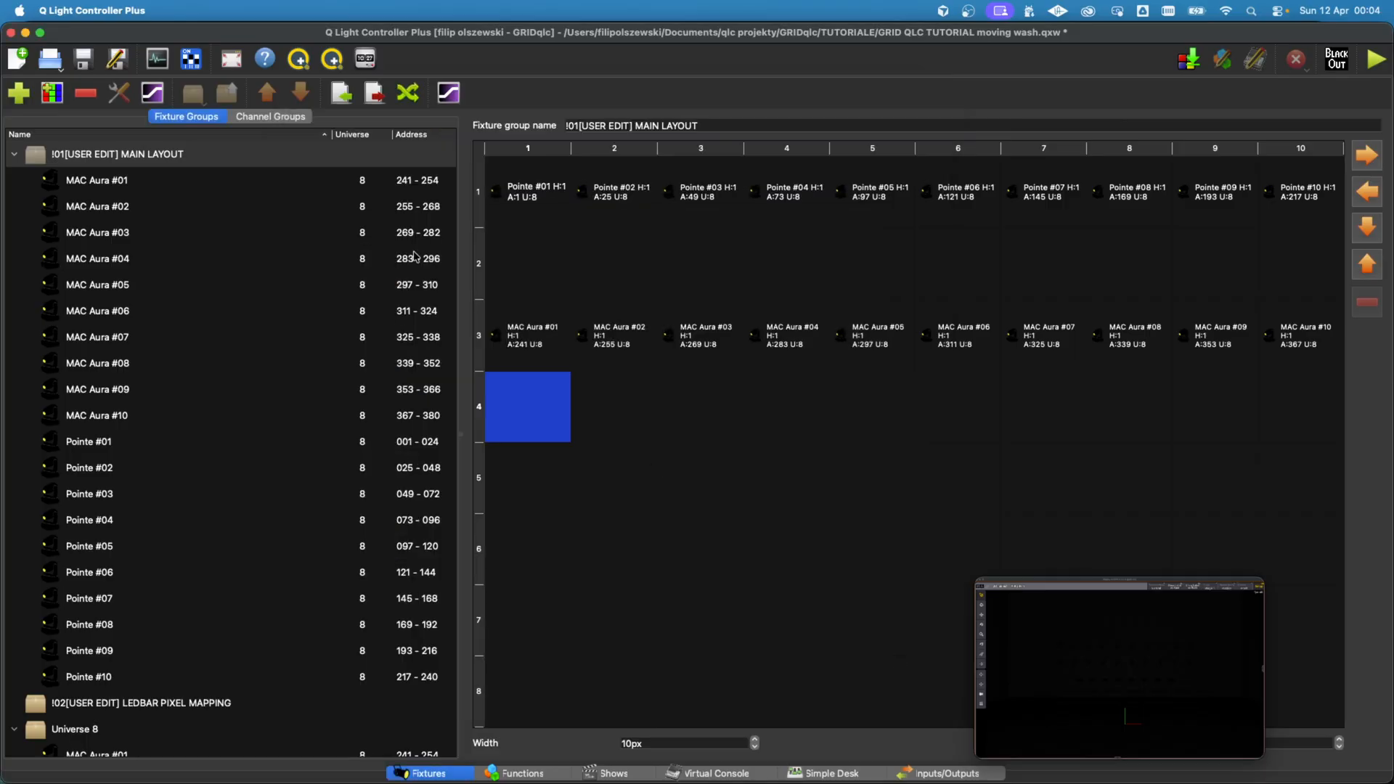
left_click(526, 777)
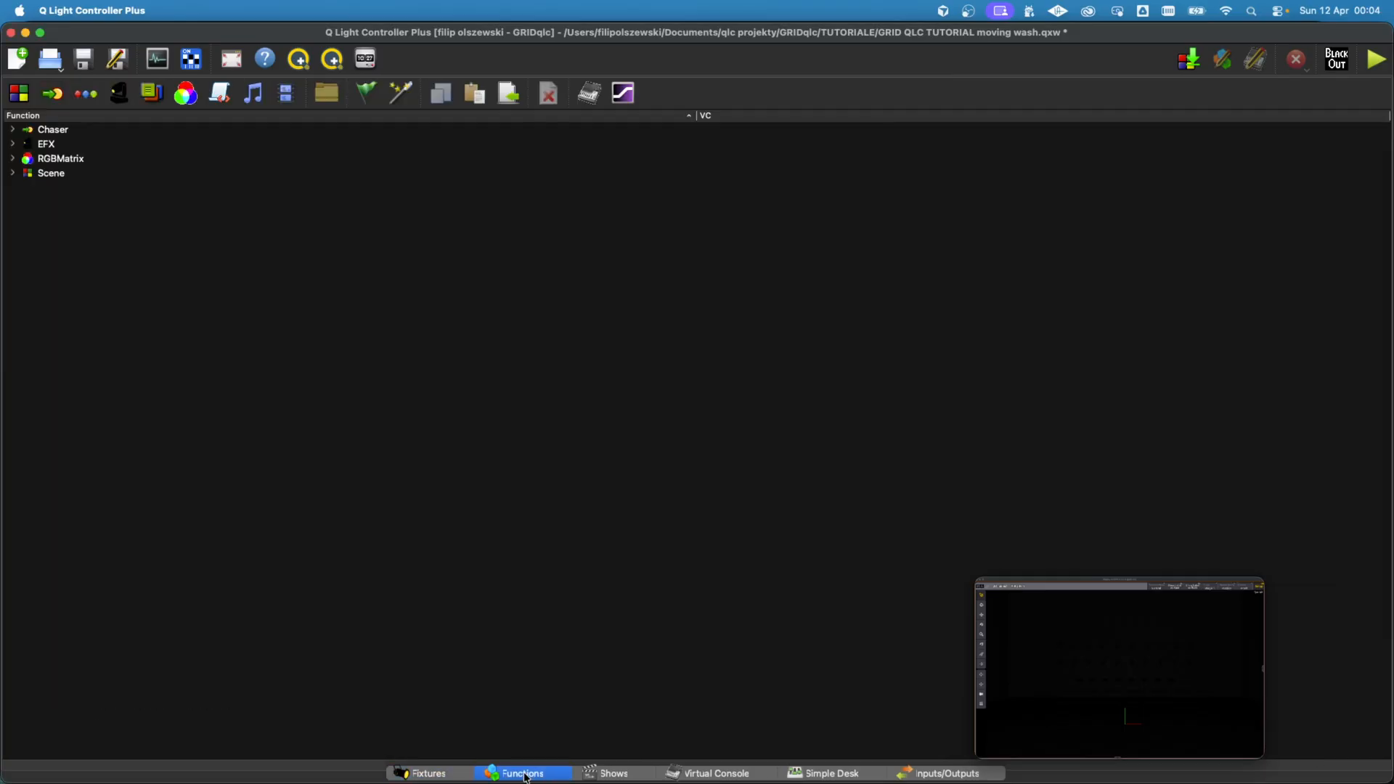
left_click(14, 159)
left_click(27, 173)
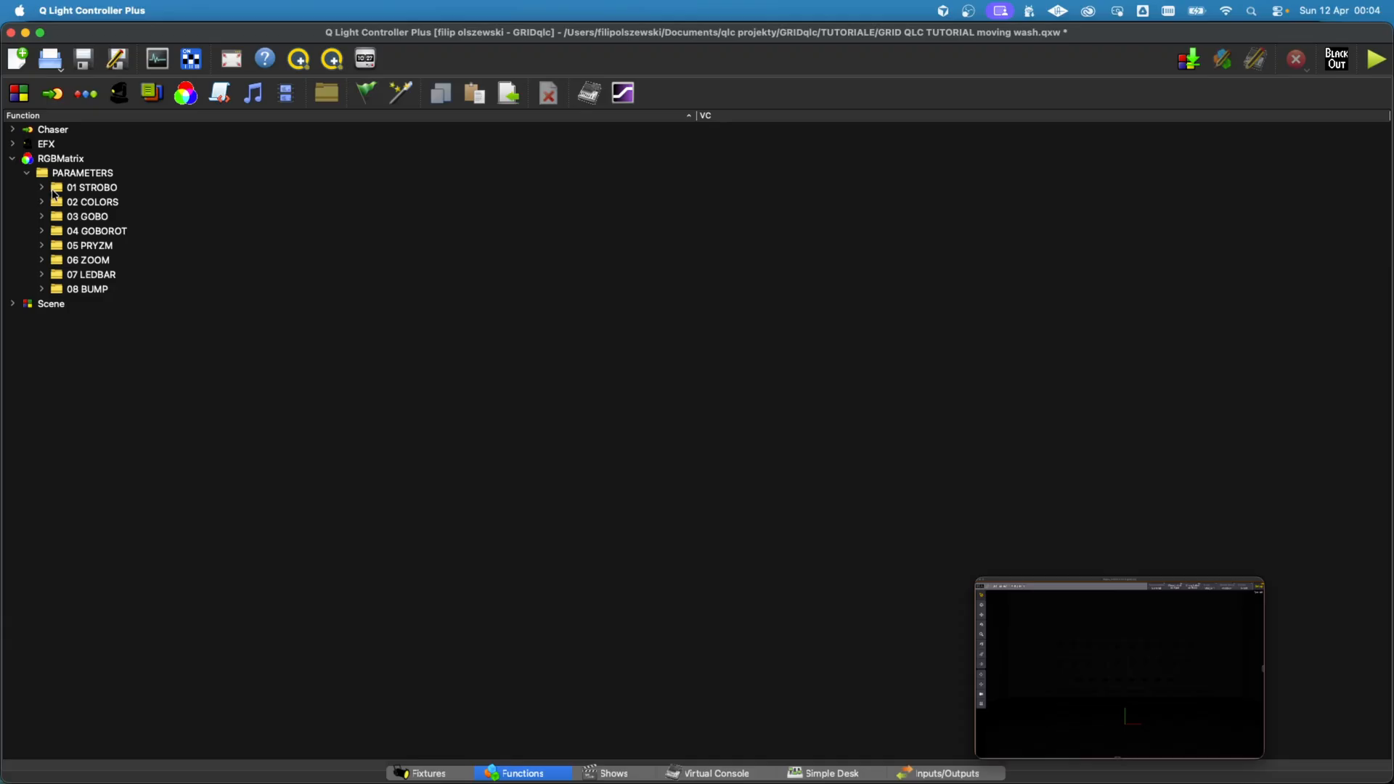
left_click(42, 188)
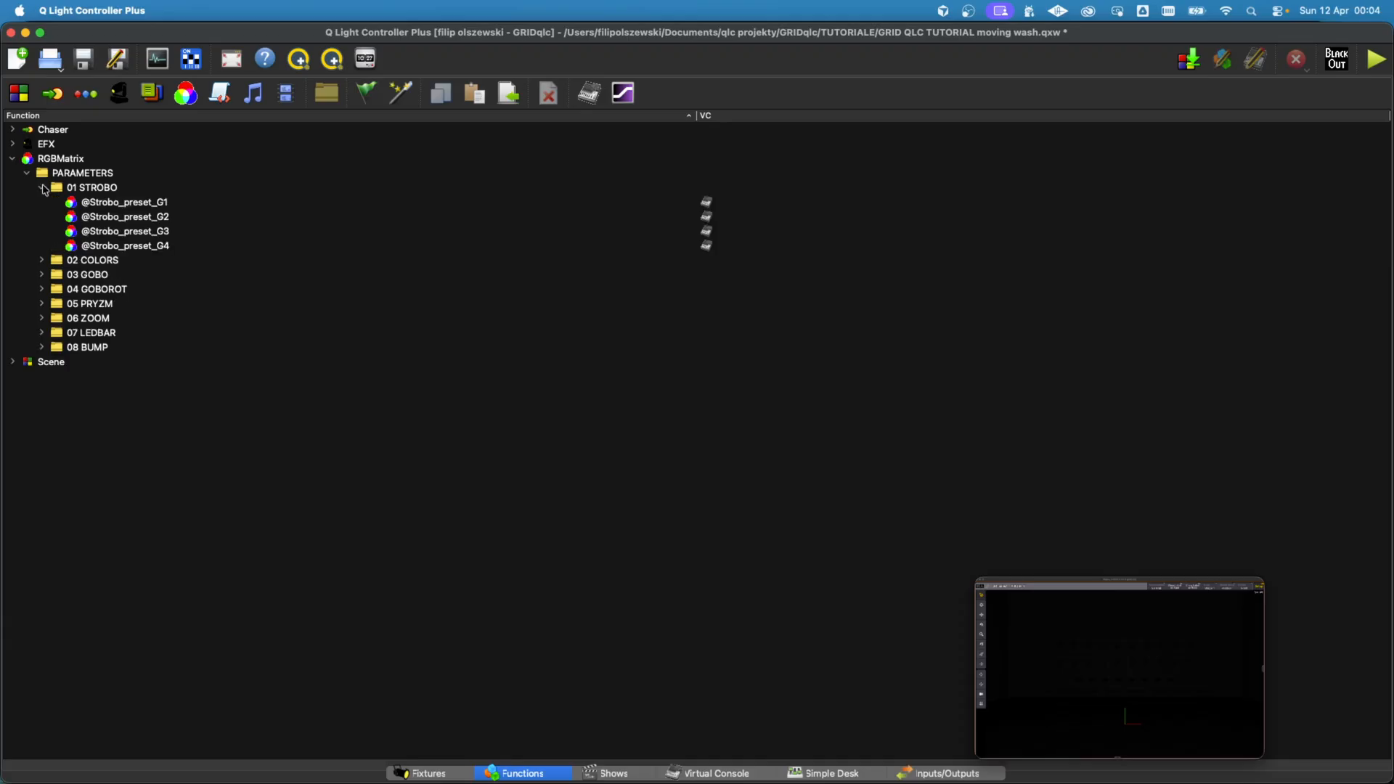
left_click(122, 204)
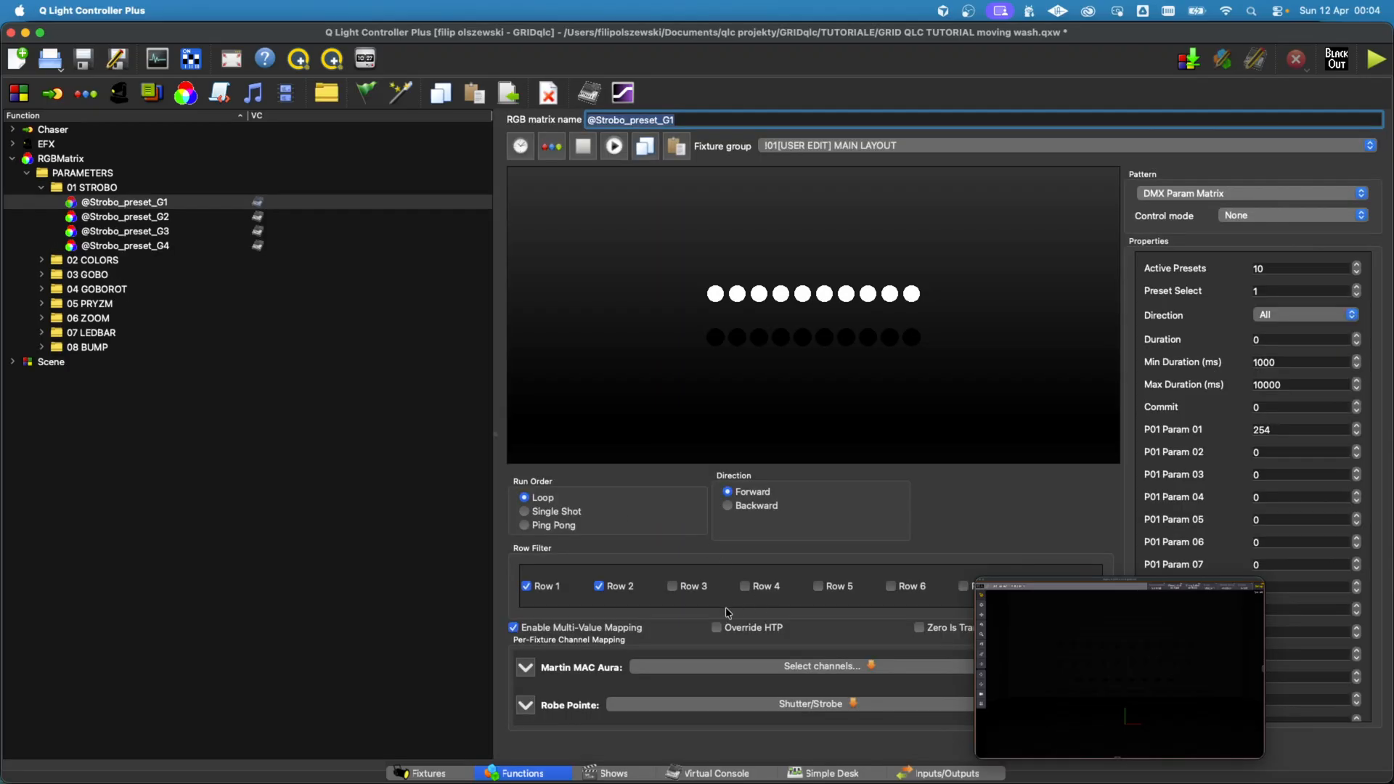
left_click_drag(1062, 646, 302, 463)
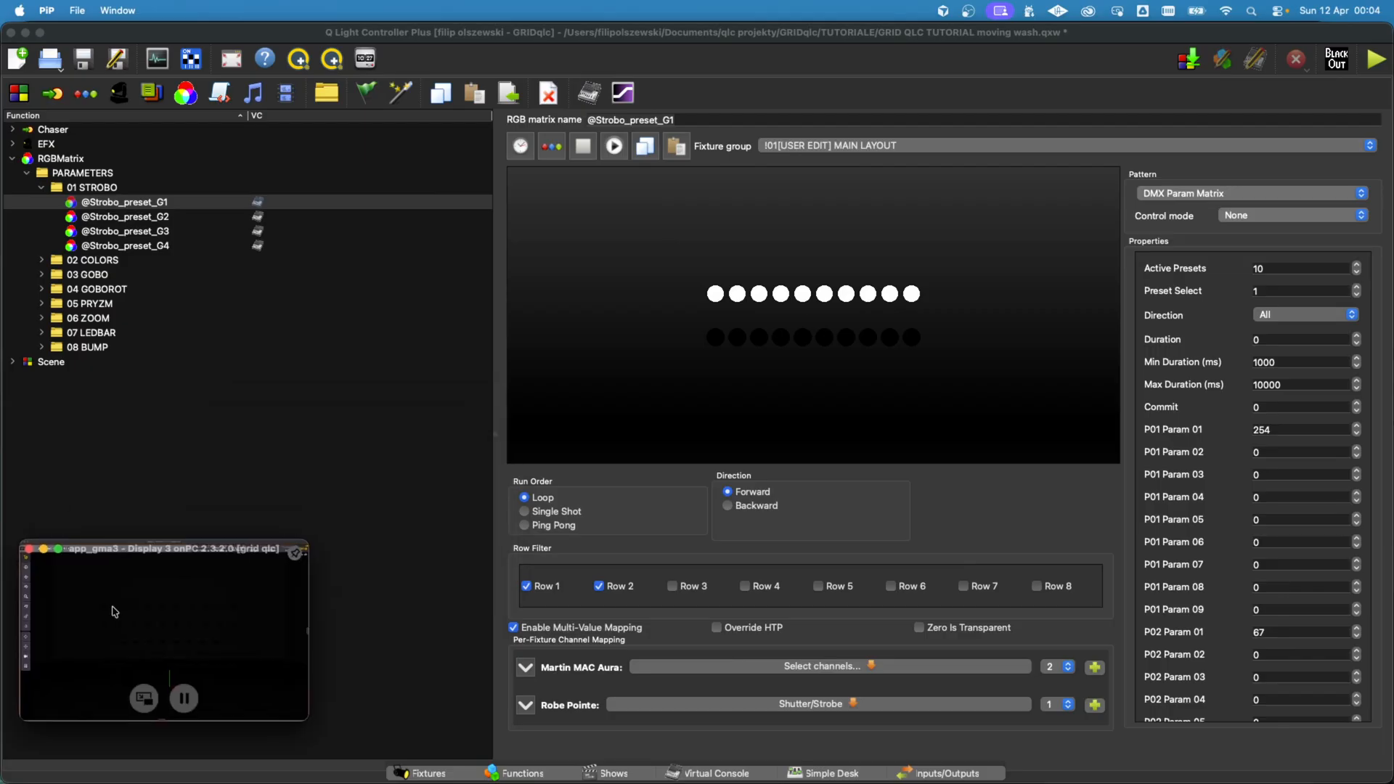
left_click(832, 672)
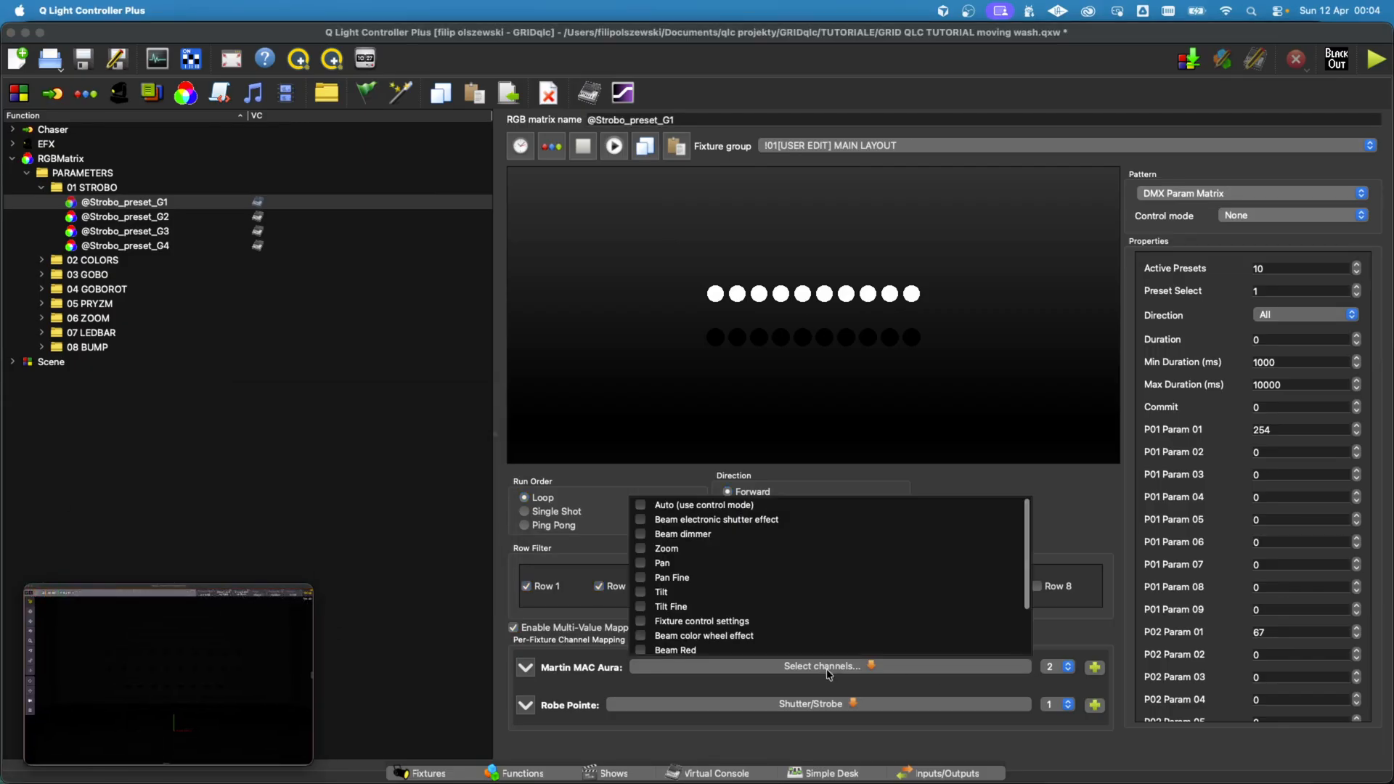
left_click(640, 520)
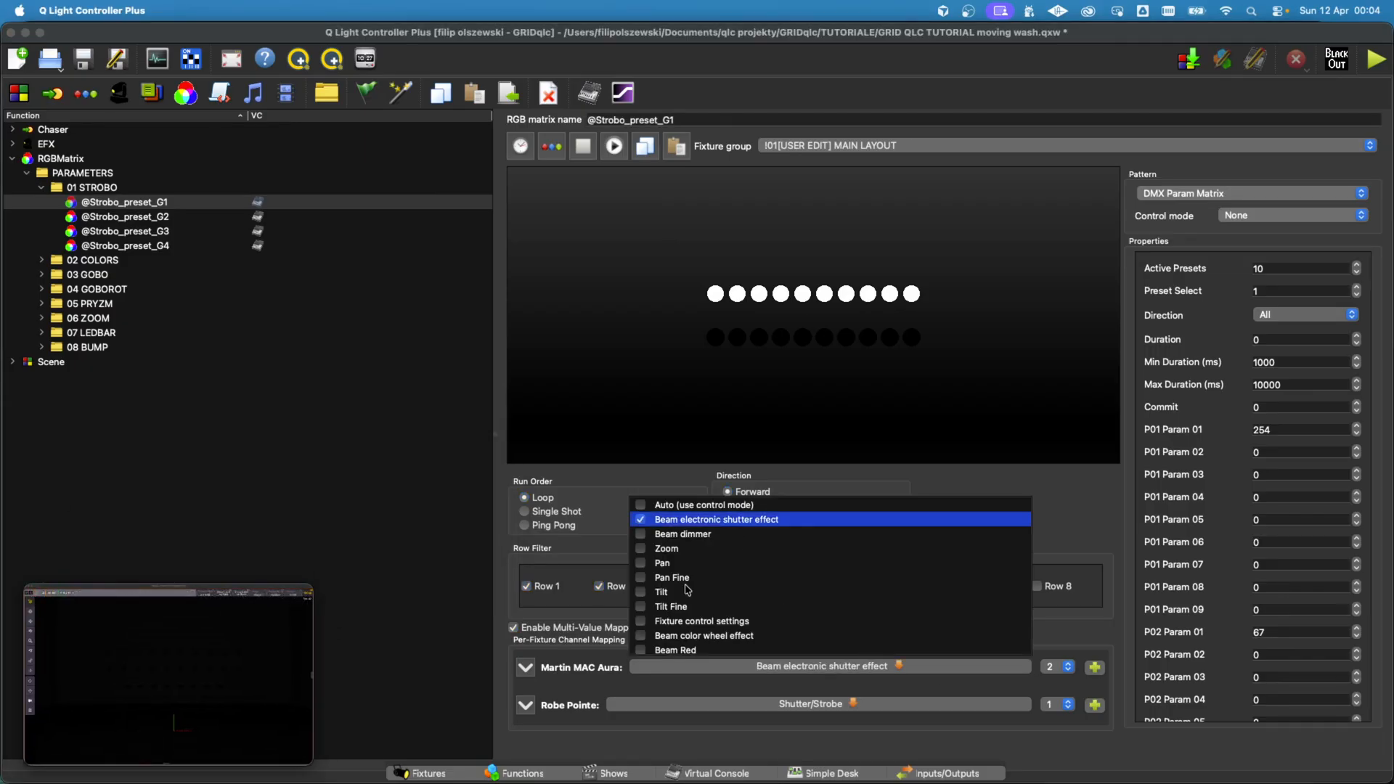
left_click(760, 683)
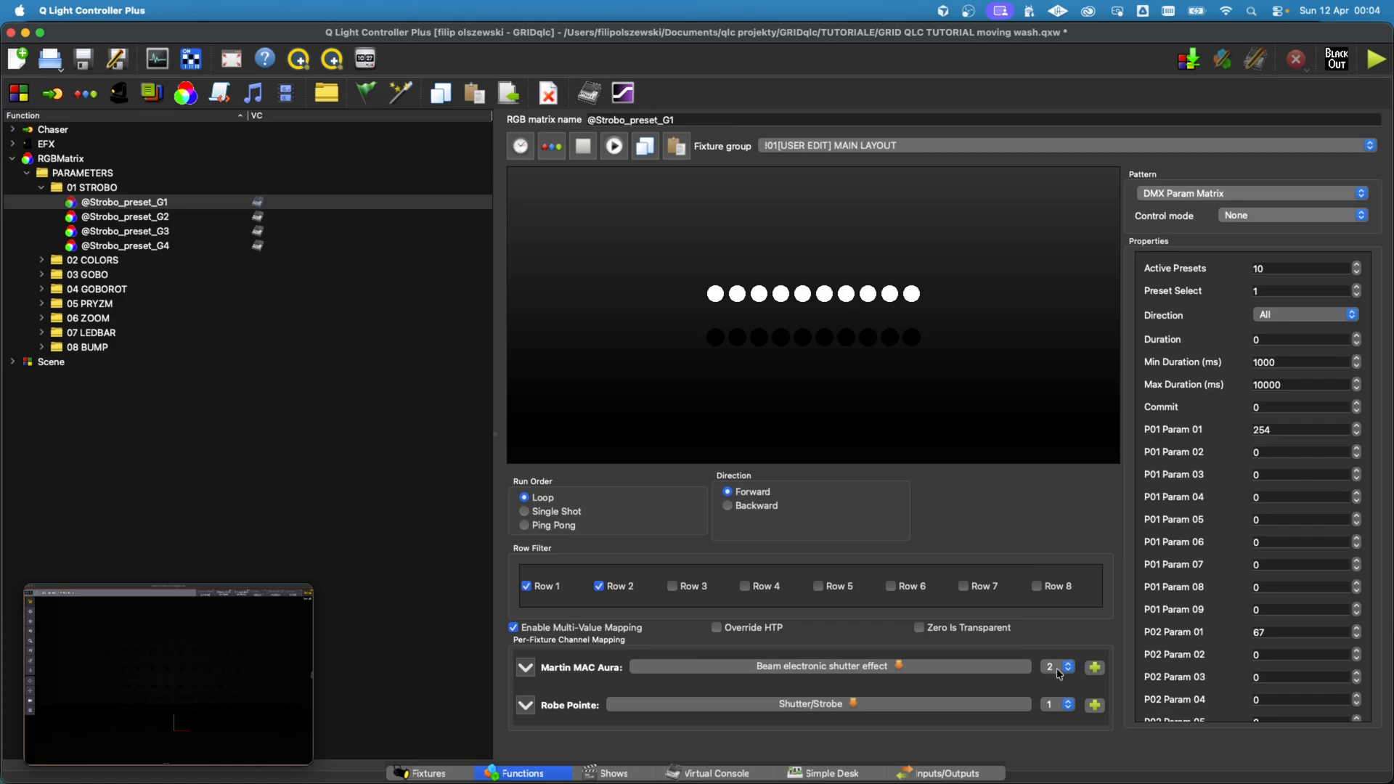
left_click(646, 146)
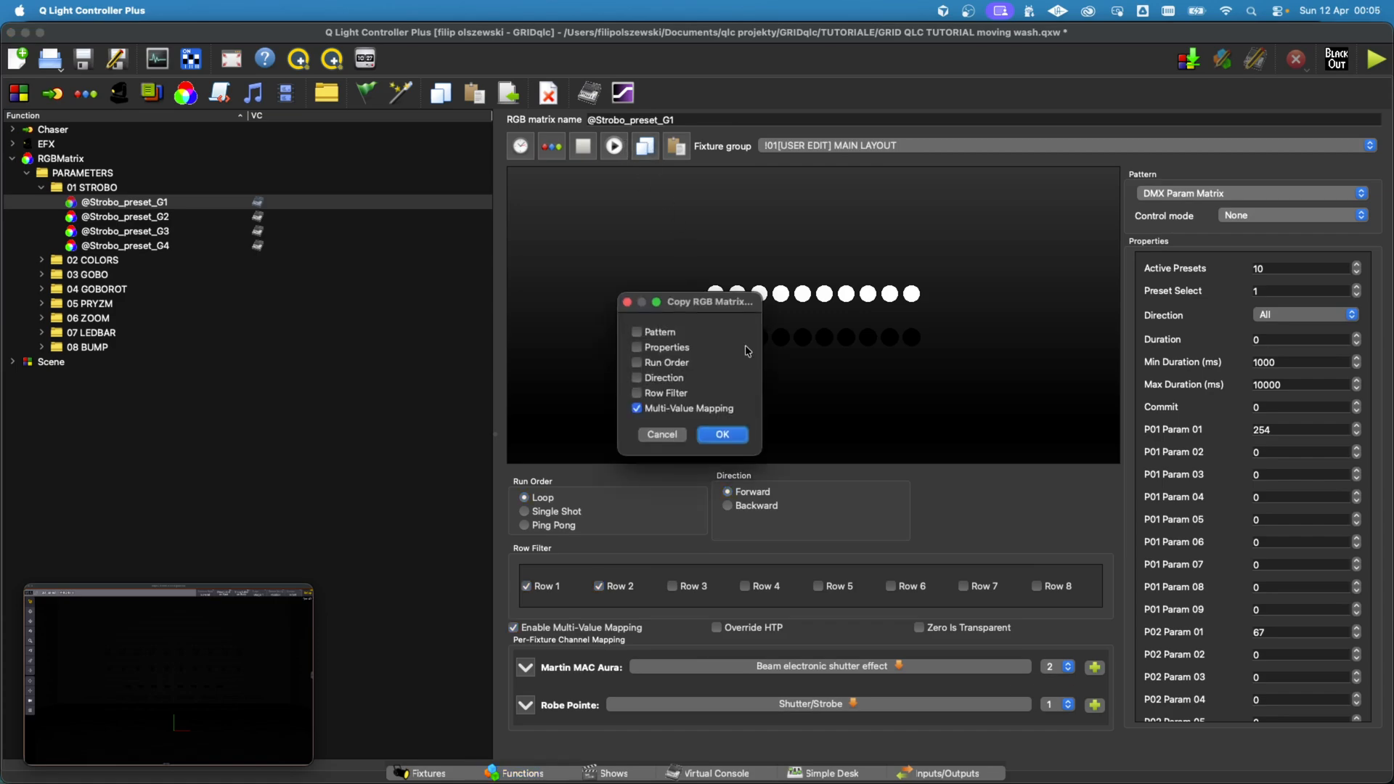
left_click(724, 434)
left_click(175, 246, "shift")
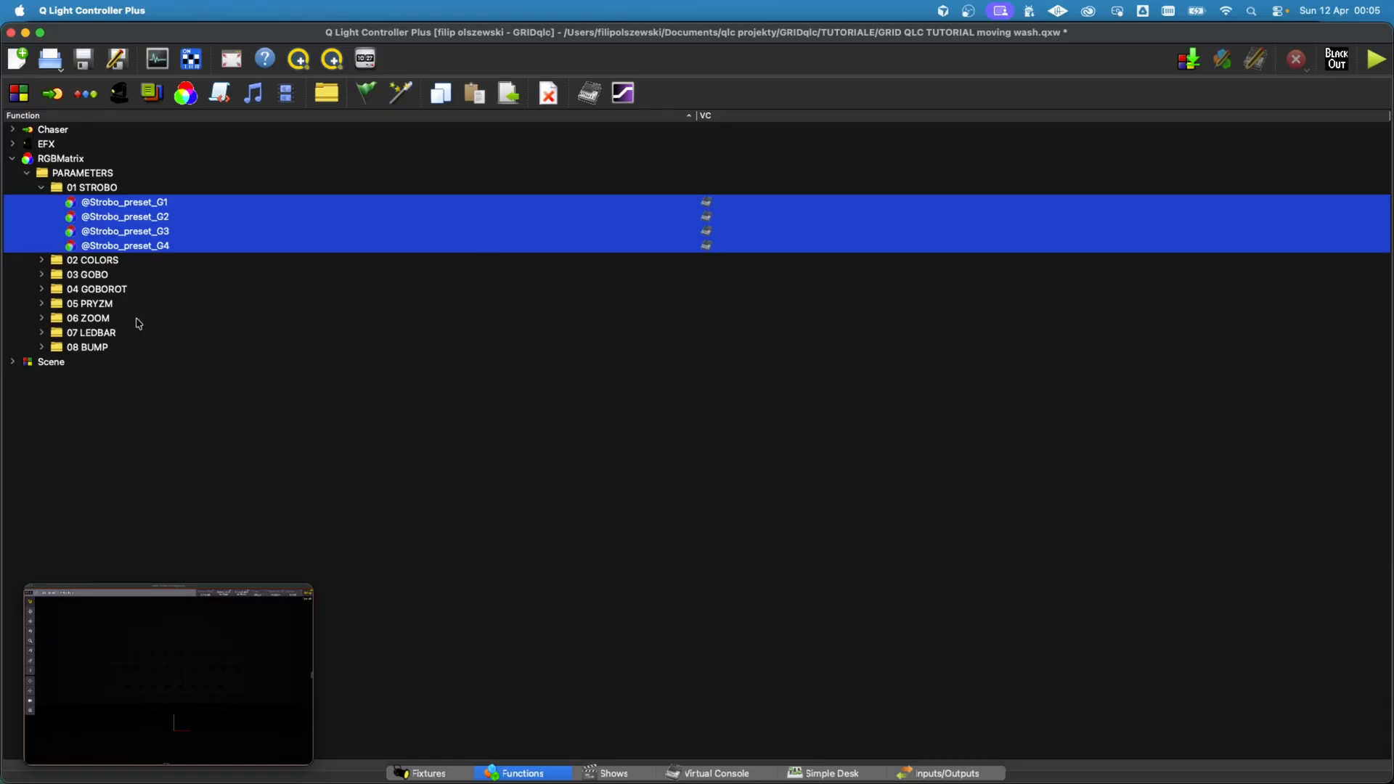
left_click(42, 261)
left_click(126, 275)
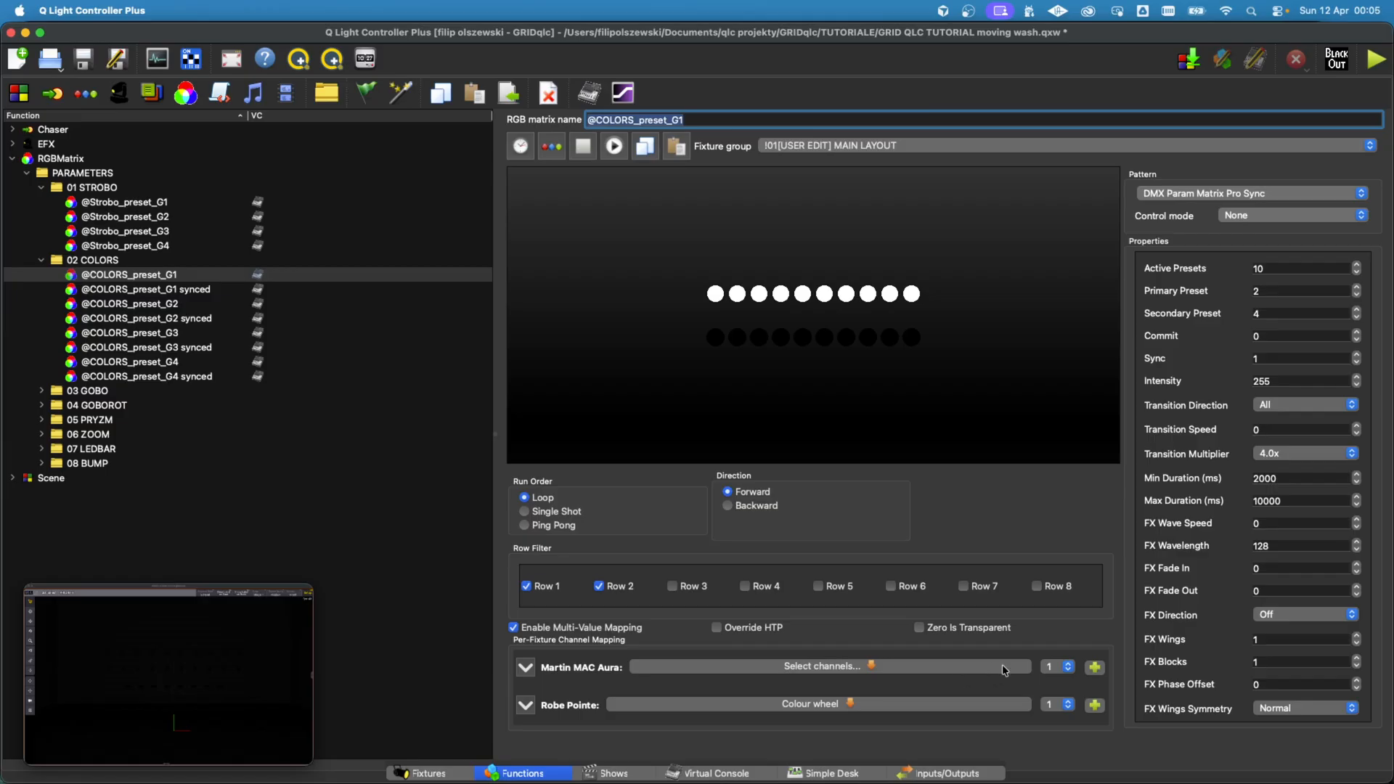
left_click(879, 664)
scroll(728, 610, "down", 3)
left_click(705, 594)
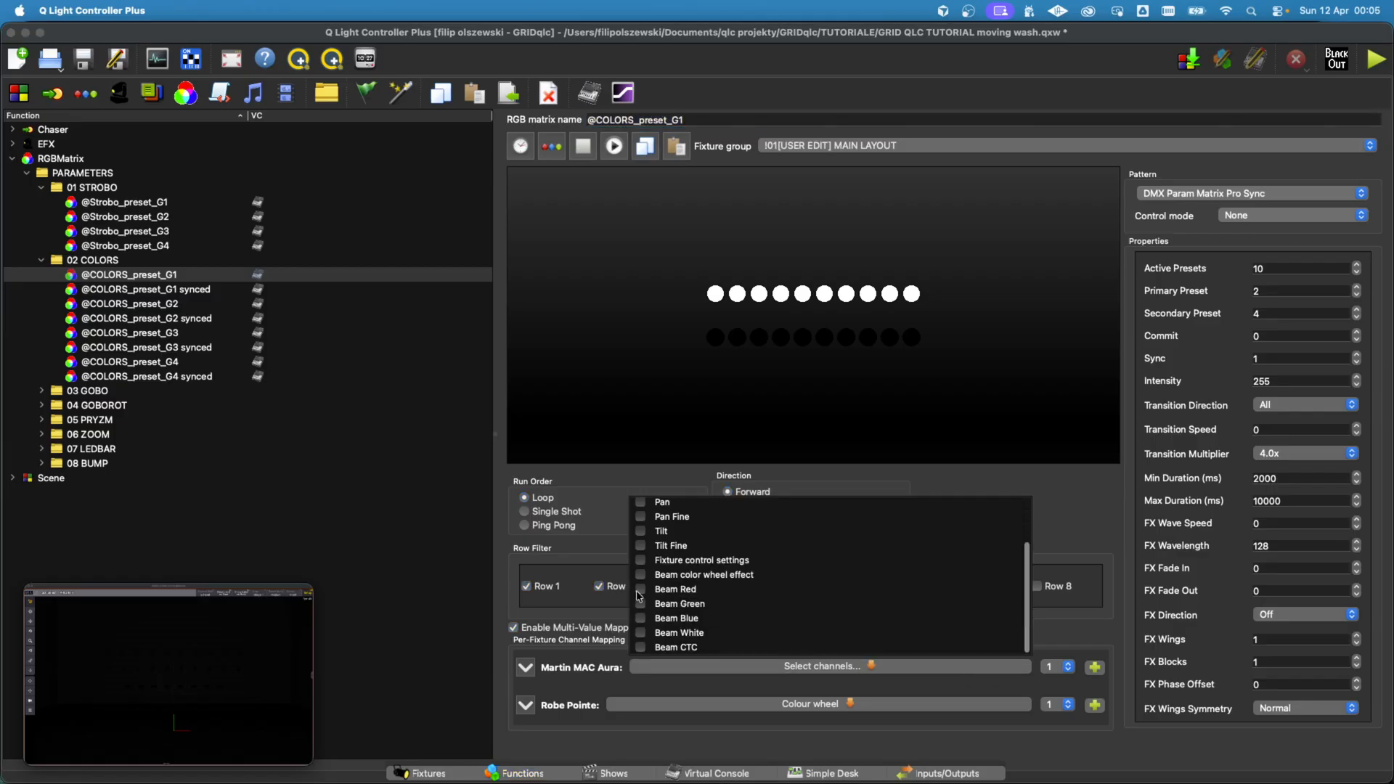
Step: Add a second channel row to the MAC Aura mapping and assign Beam Green to it
left_click(1093, 666)
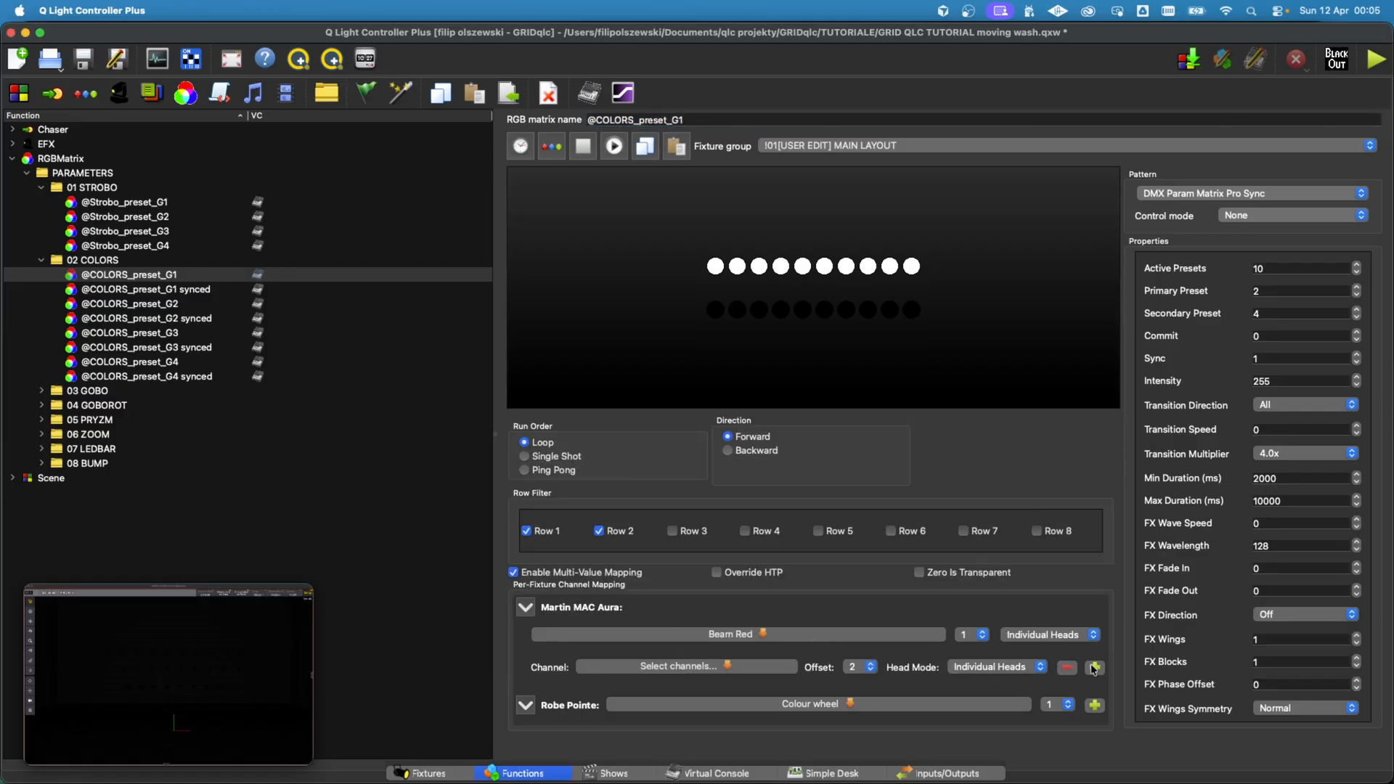
left_click(750, 668)
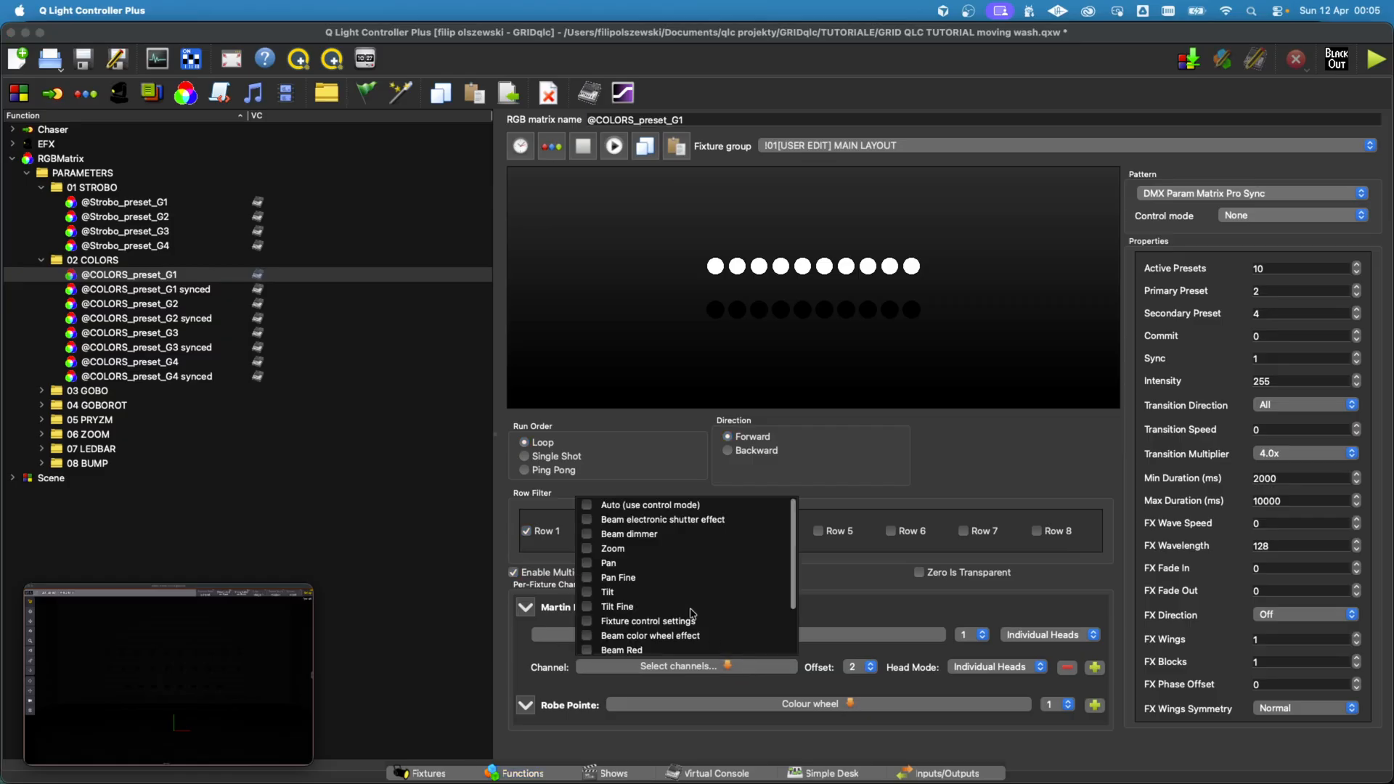
scroll(652, 620, "down", 3)
left_click(587, 610)
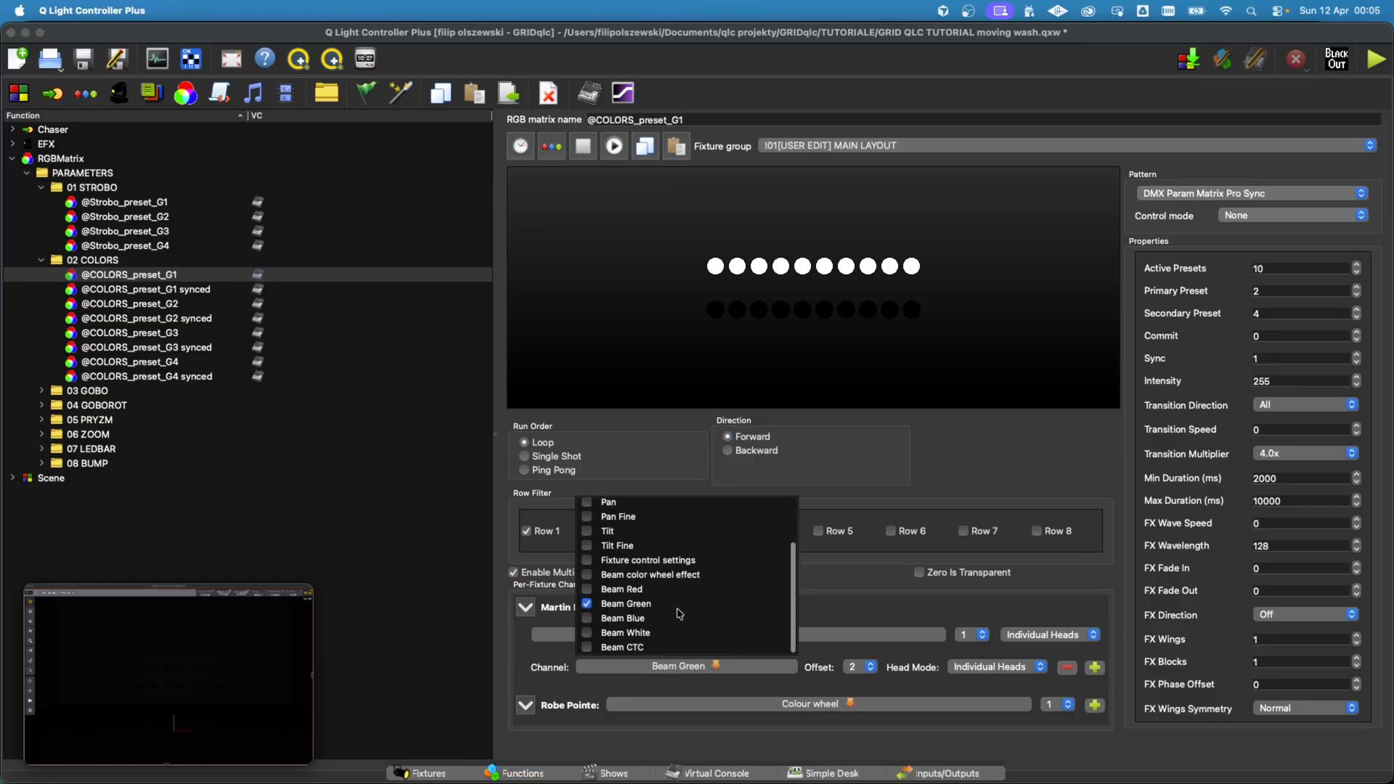
left_click(828, 600)
Step: Add two more channel rows to the MAC Aura mapping and assign Beam Blue and Beam White to them
left_click(1095, 667)
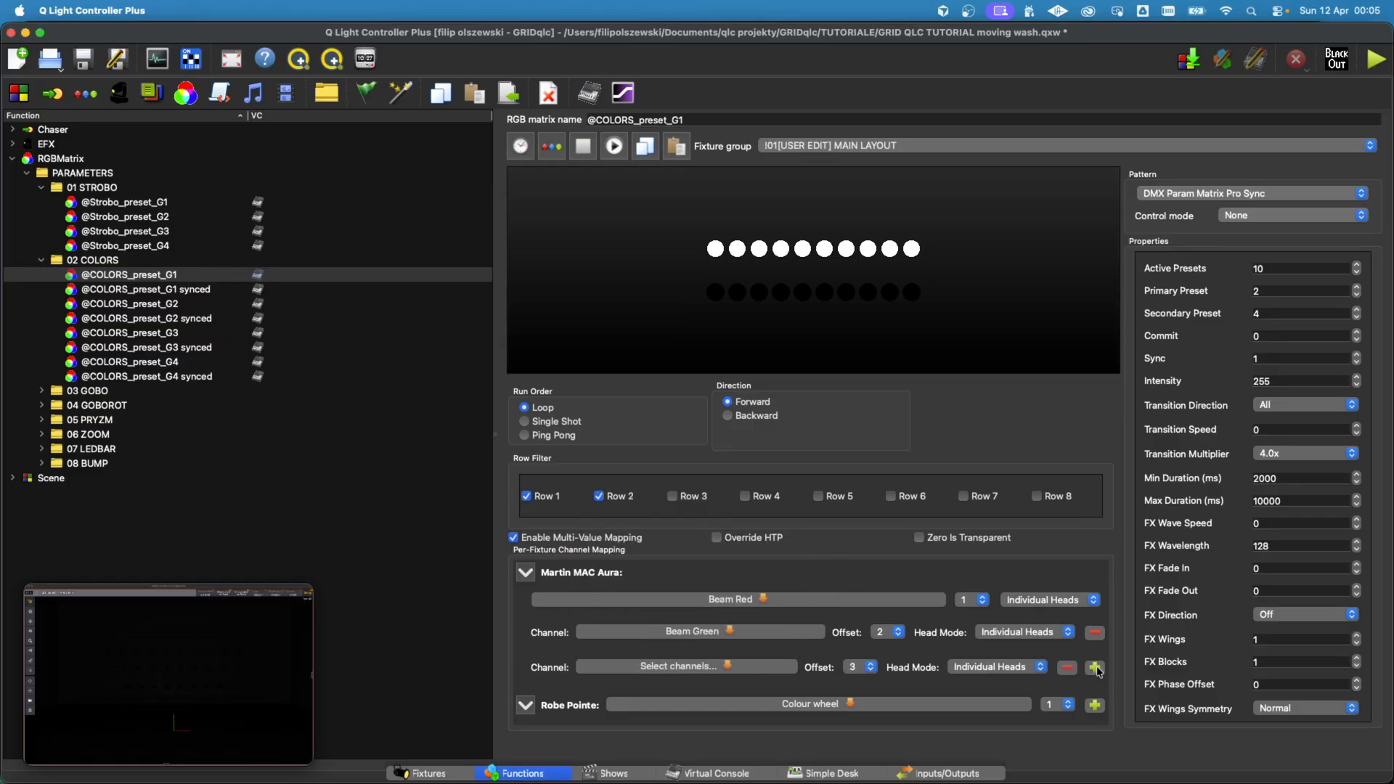
left_click(721, 666)
scroll(613, 628, "down", 3)
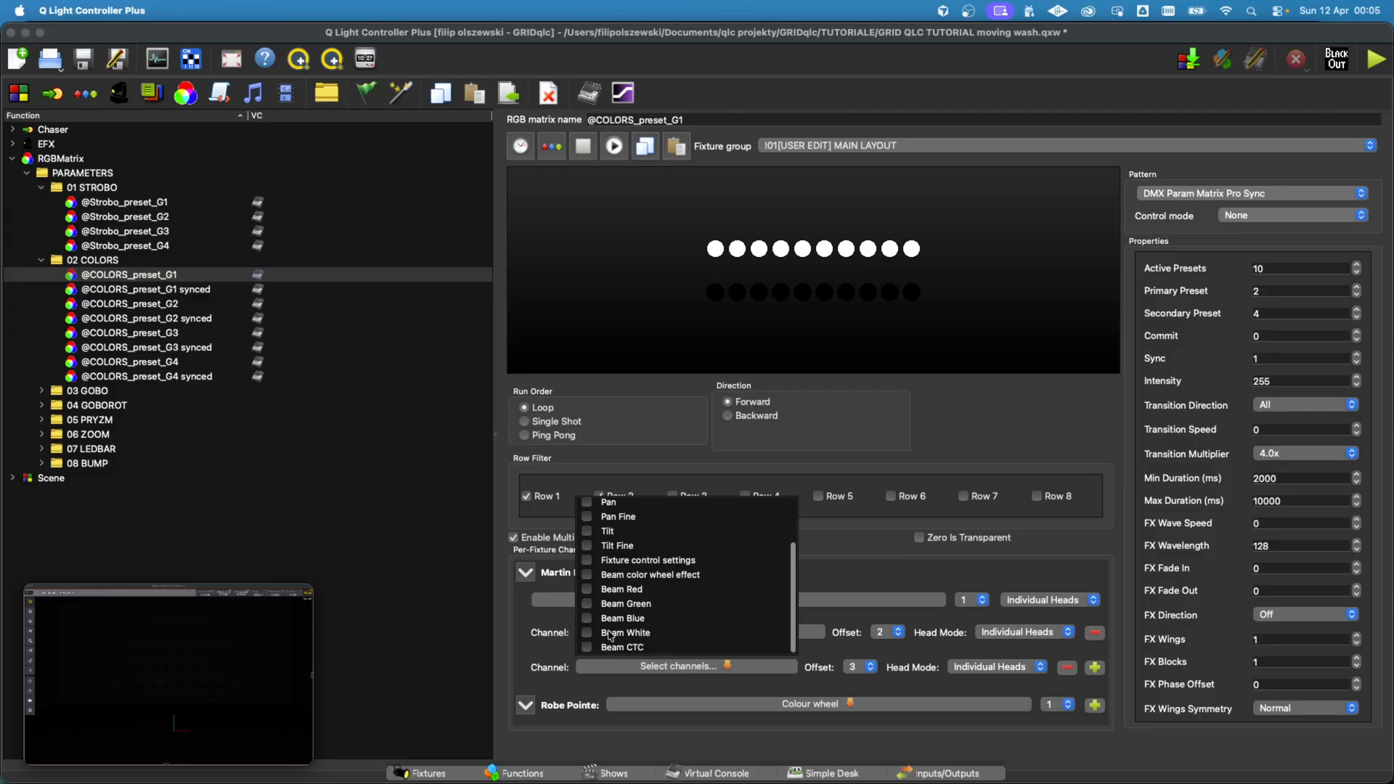
left_click(586, 619)
left_click(1093, 667)
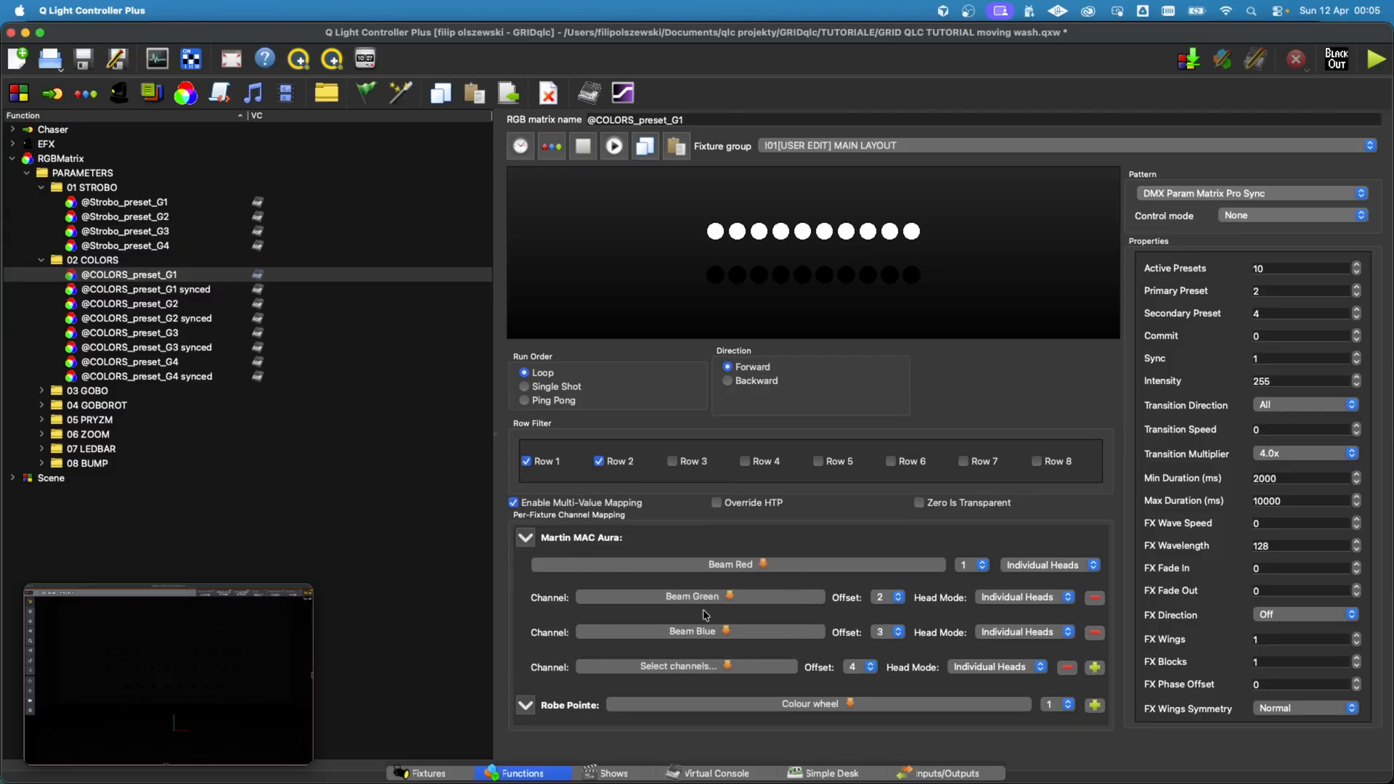
left_click(698, 662)
scroll(618, 611, "down", 3)
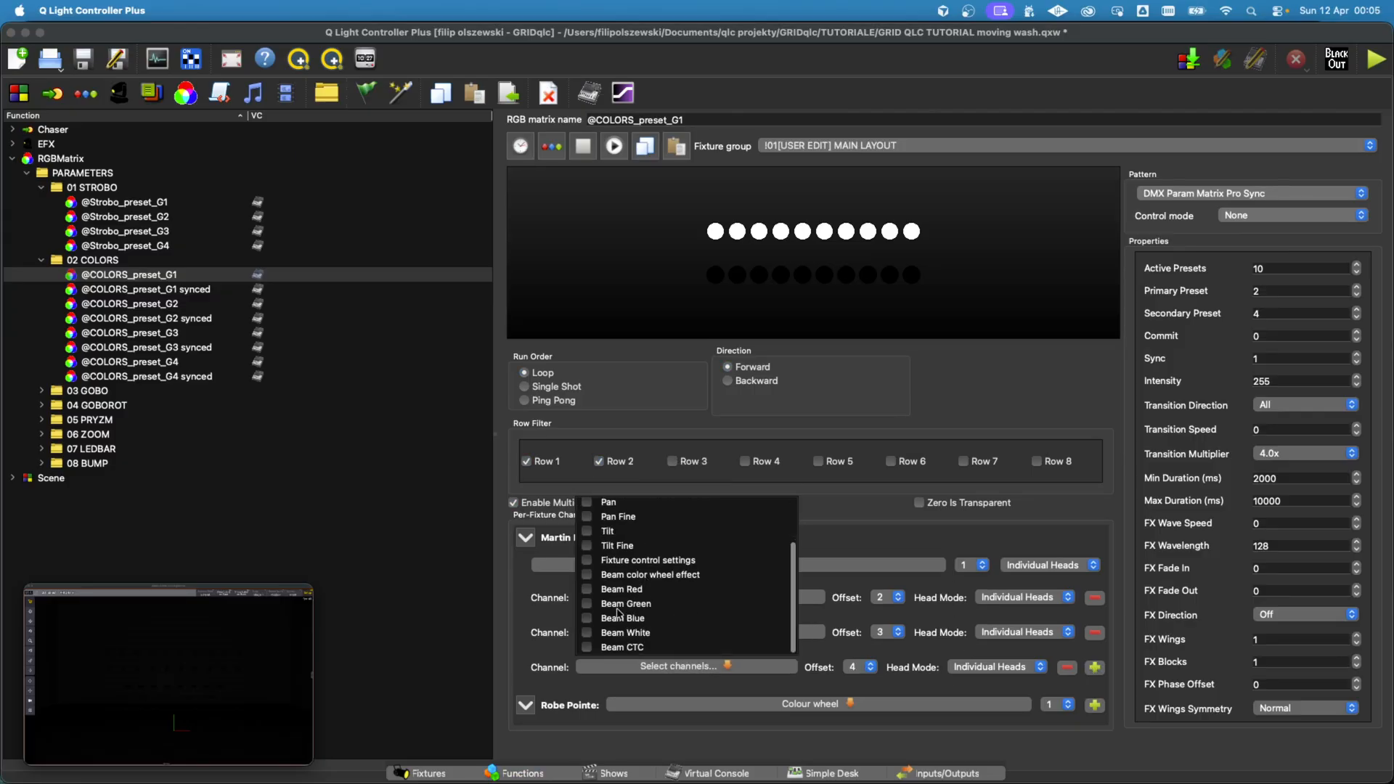
left_click(586, 633)
left_click(866, 650)
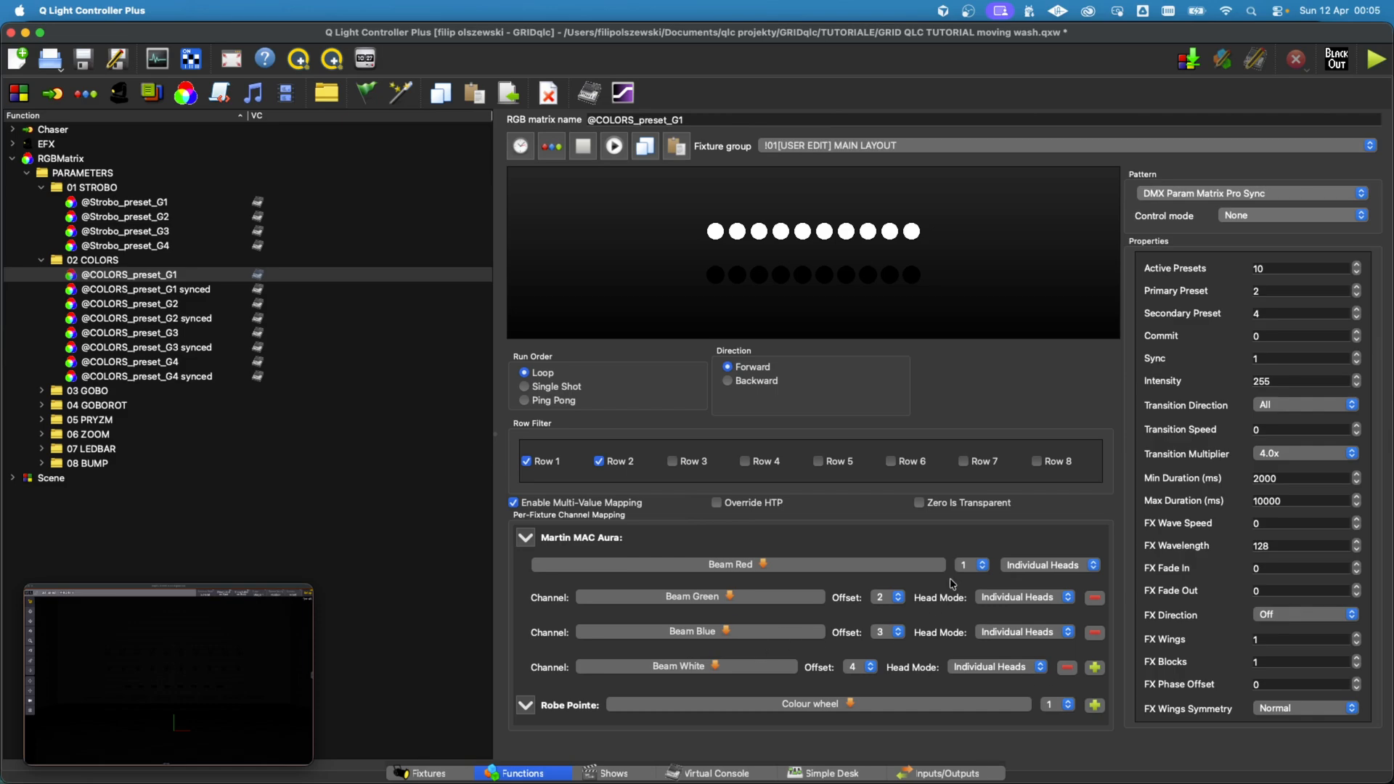
Step: Expand the PARAMETRS and KOLOR Presets frames in the virtual console and examine the order of wheel and RGBW sliders in each colour preset
left_click(736, 772)
scroll(497, 473, "down", 15)
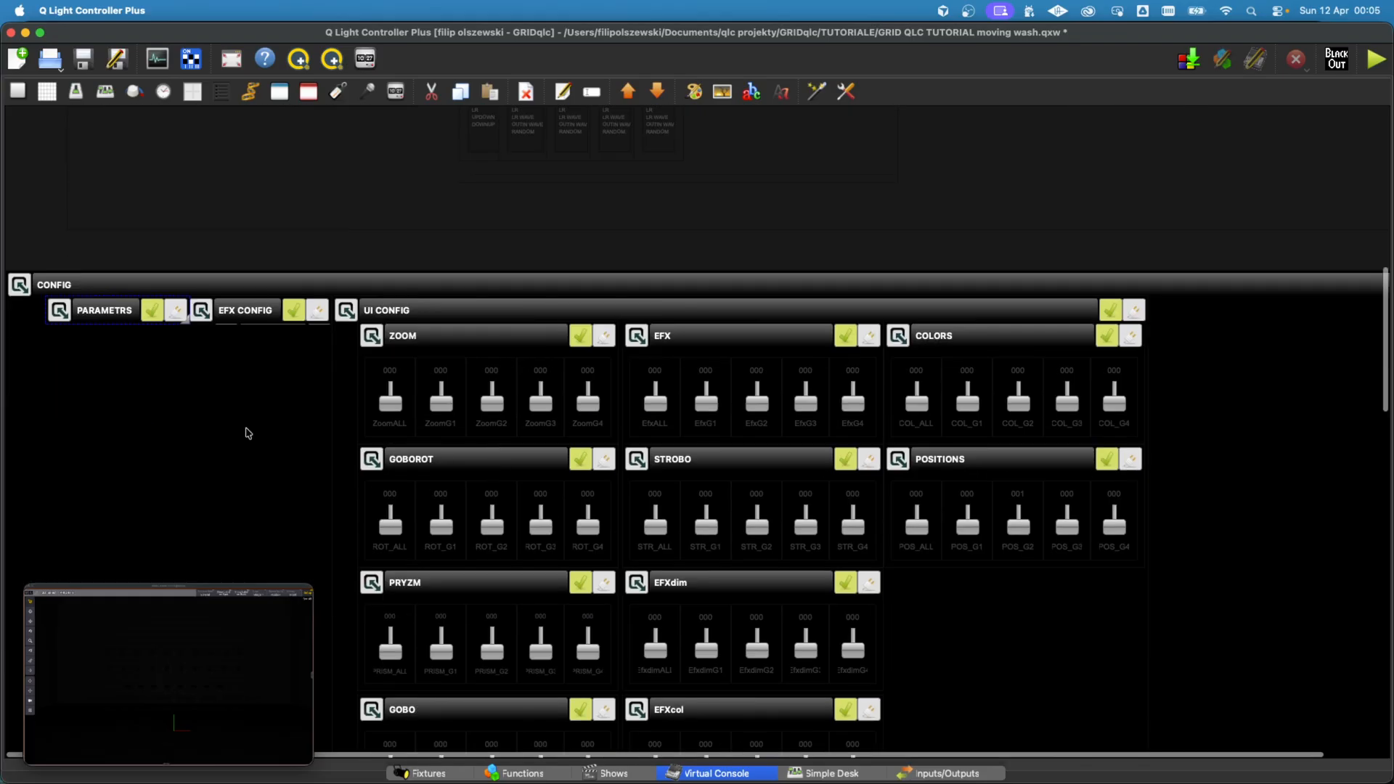
left_click(351, 310)
left_click(60, 310)
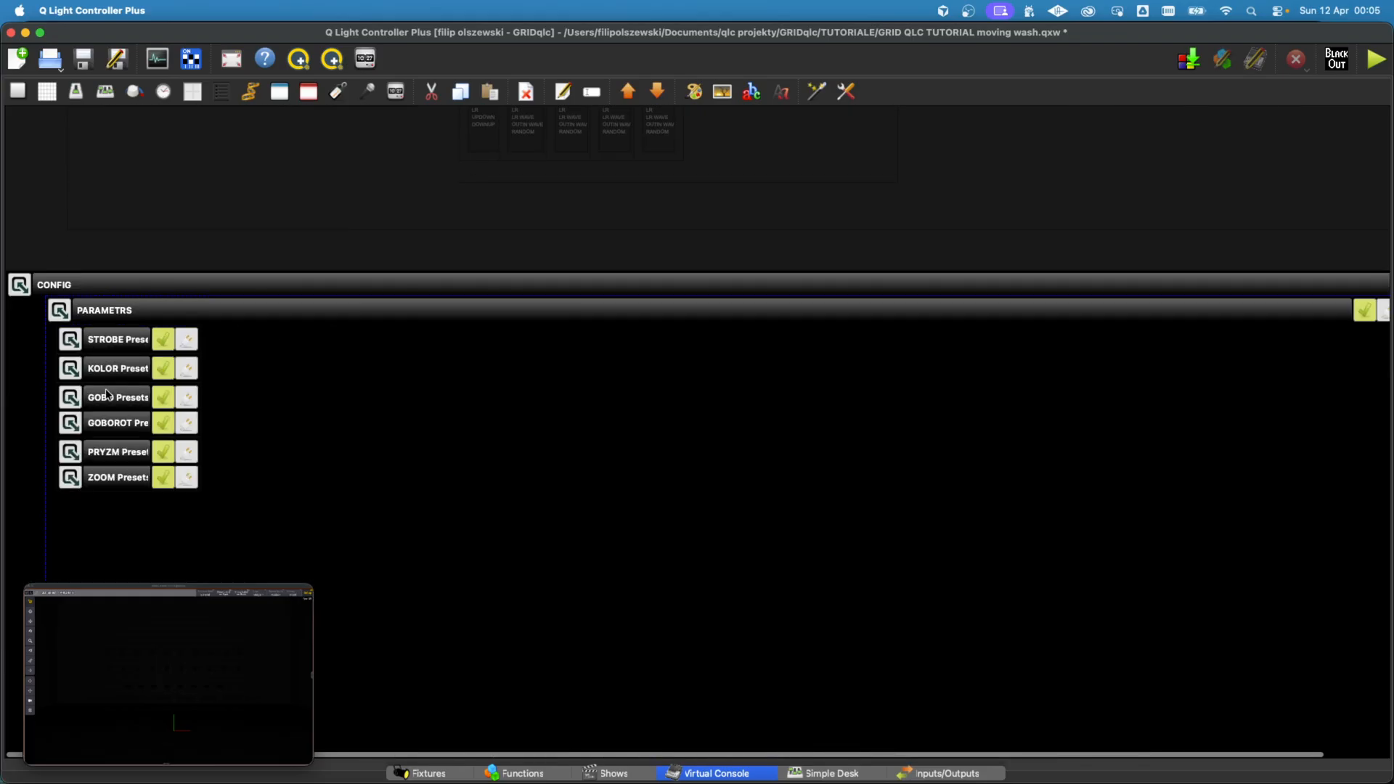
left_click(71, 367)
scroll(109, 366, "down", 2)
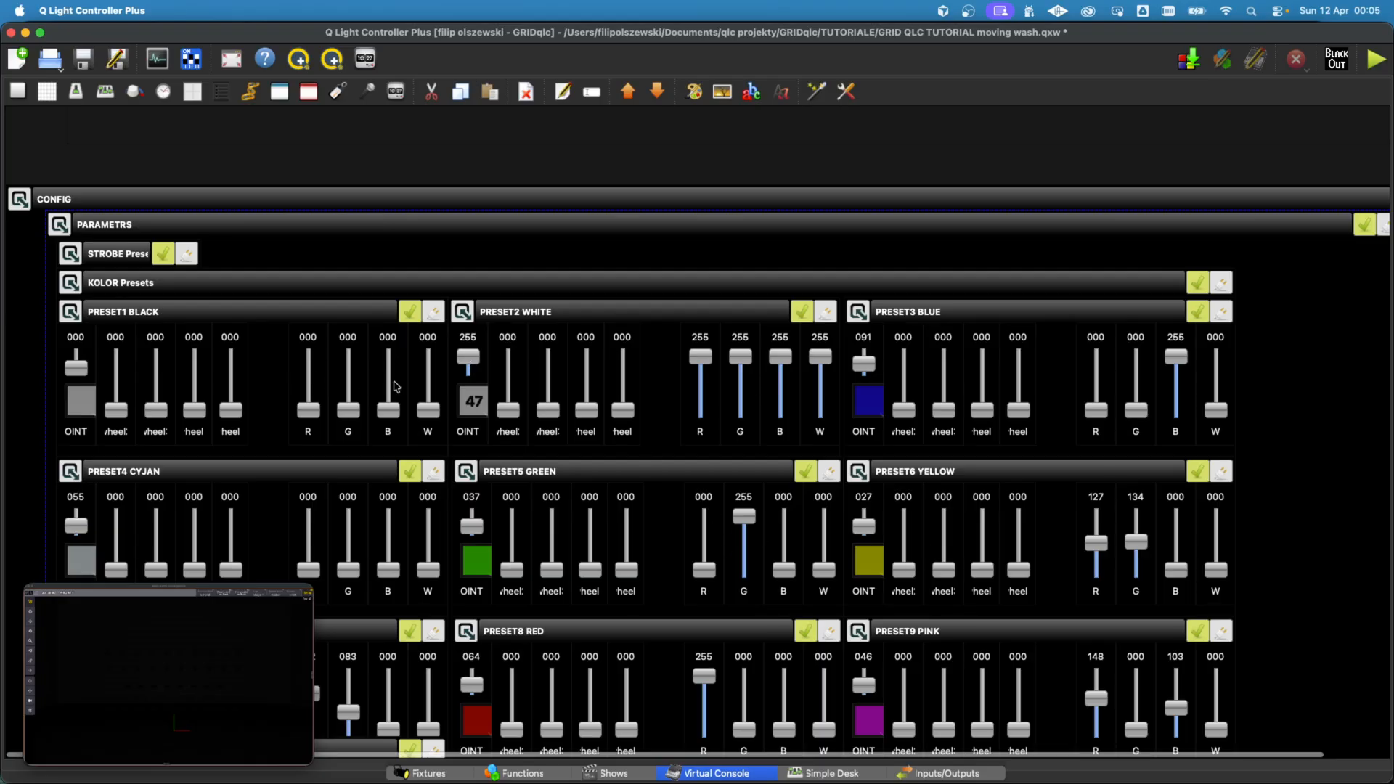
left_click(534, 771)
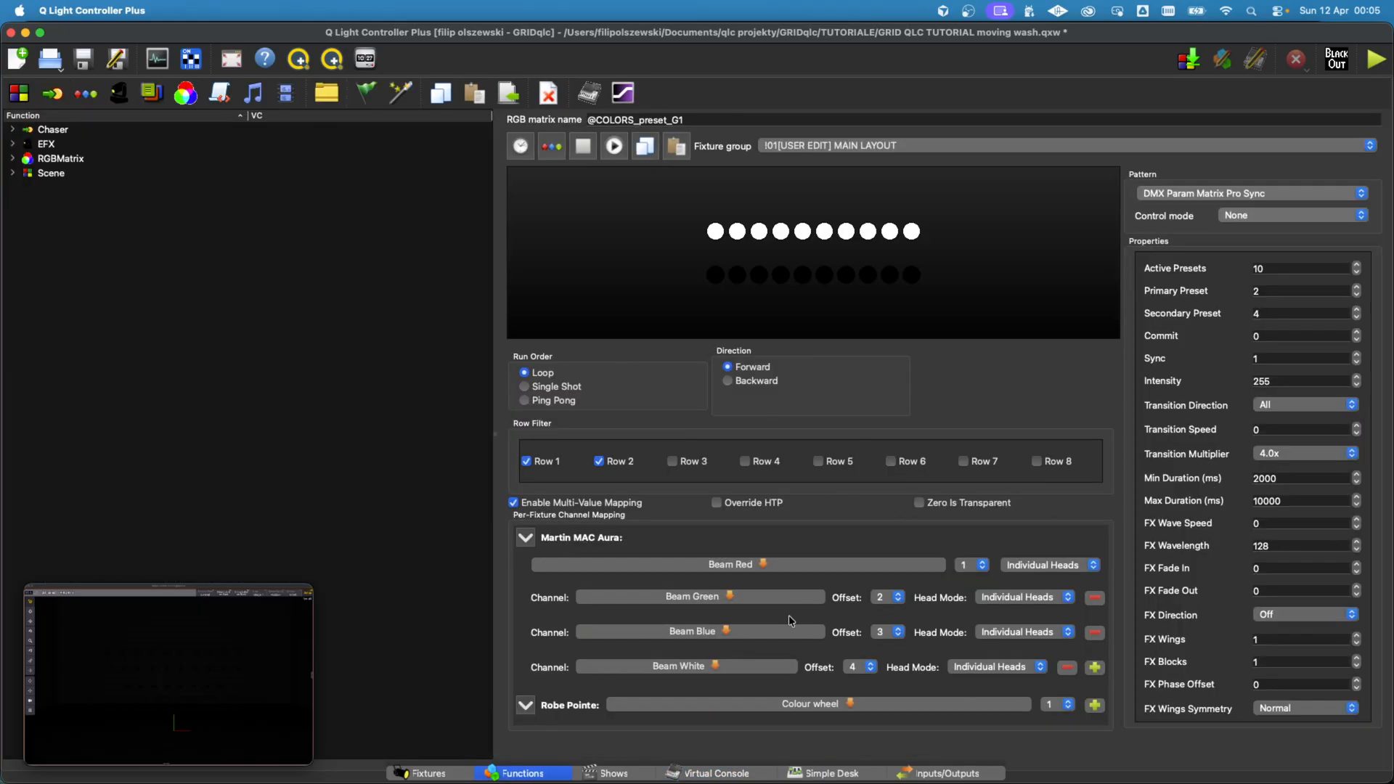
left_click(971, 567)
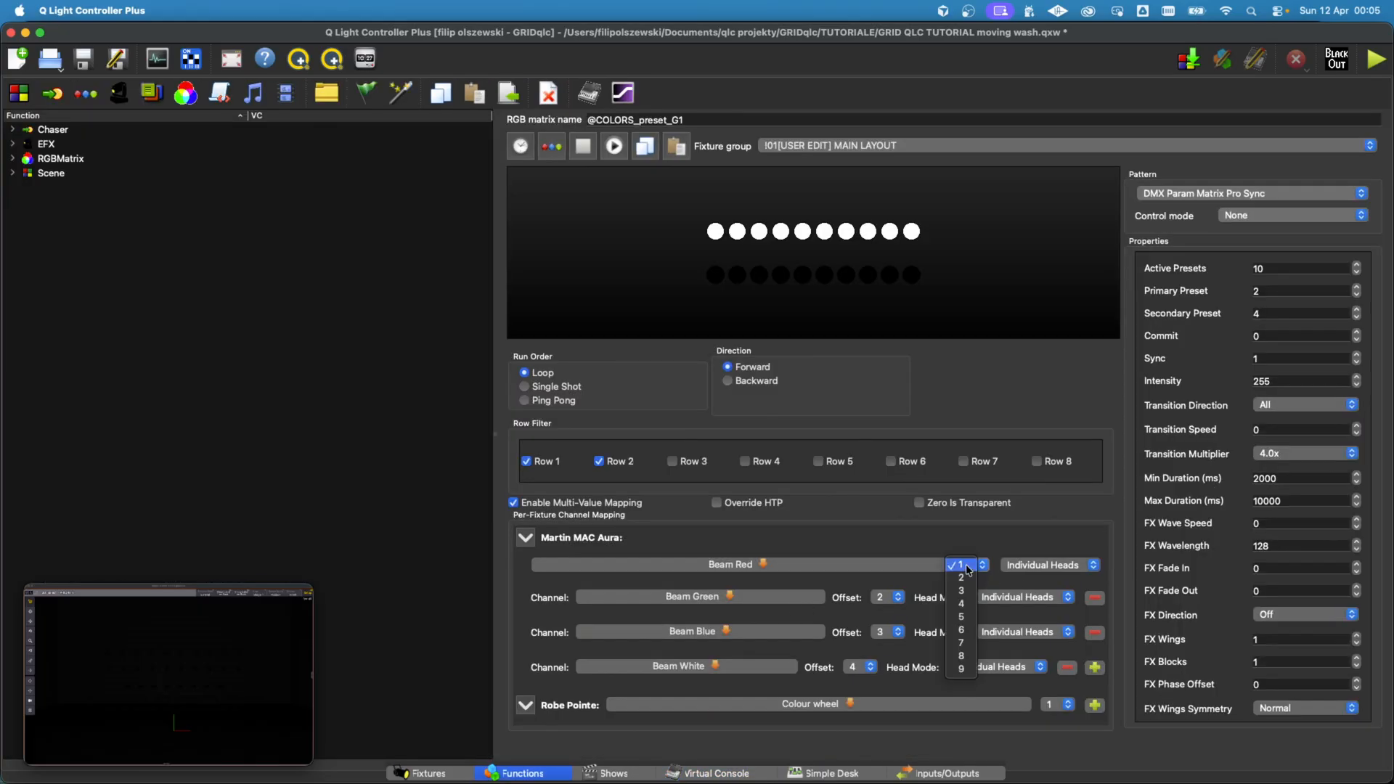
left_click(962, 632)
left_click(883, 632)
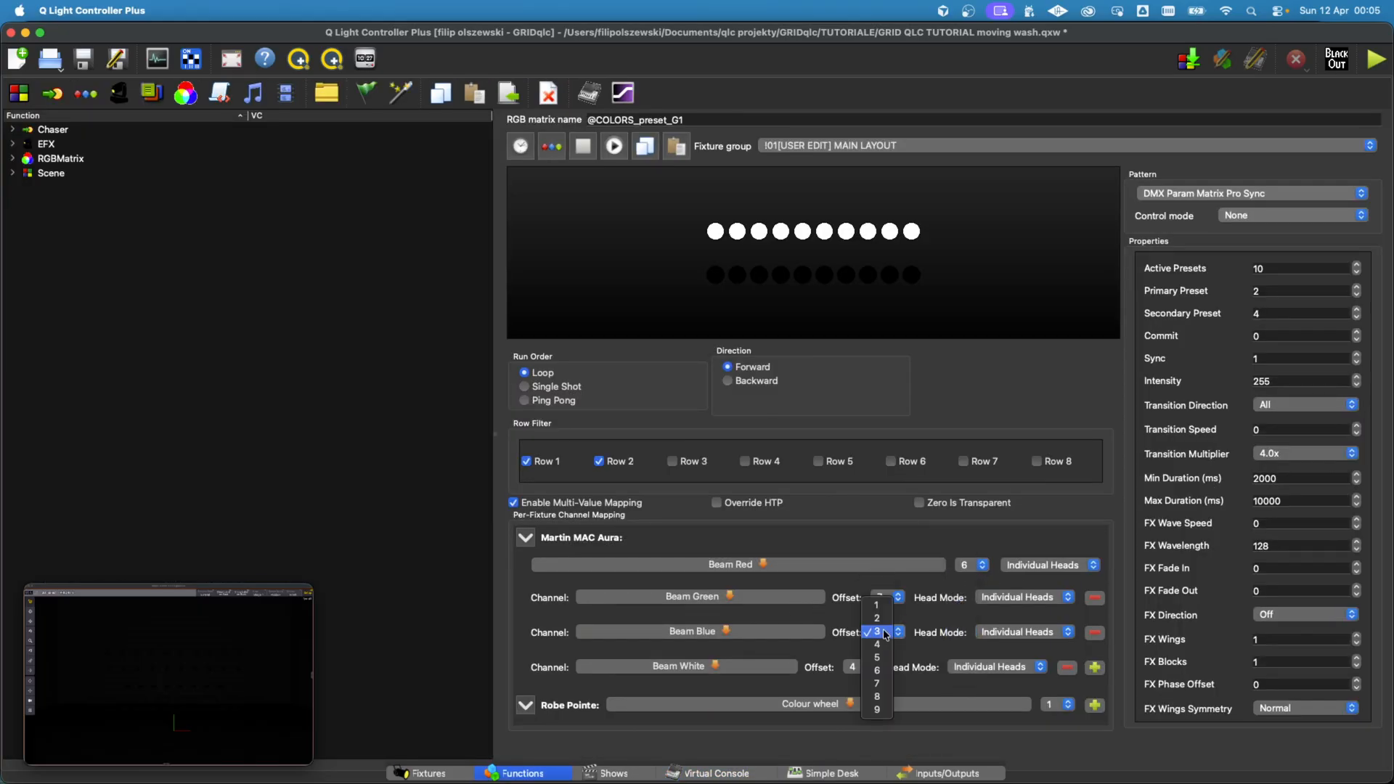
left_click(877, 696)
left_click(852, 667)
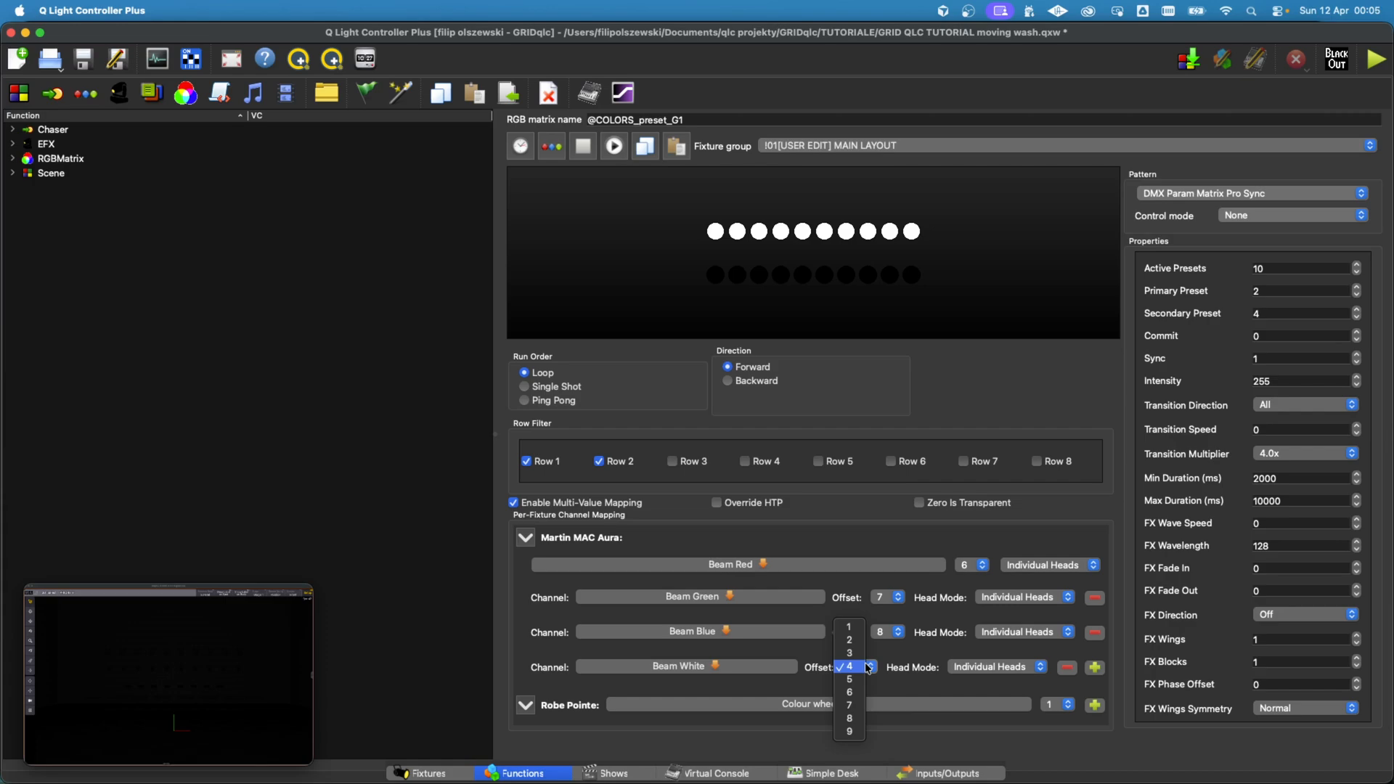
left_click(851, 731)
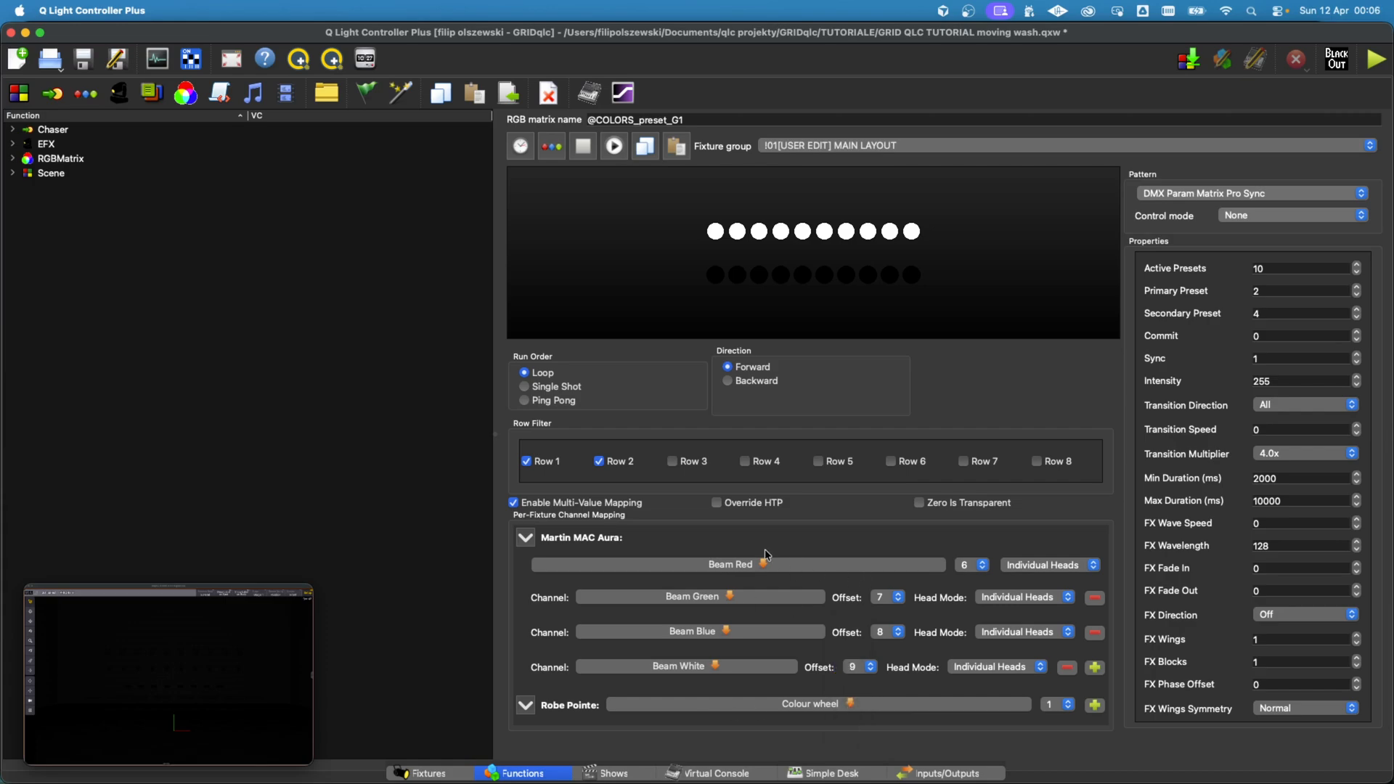
left_click(644, 146)
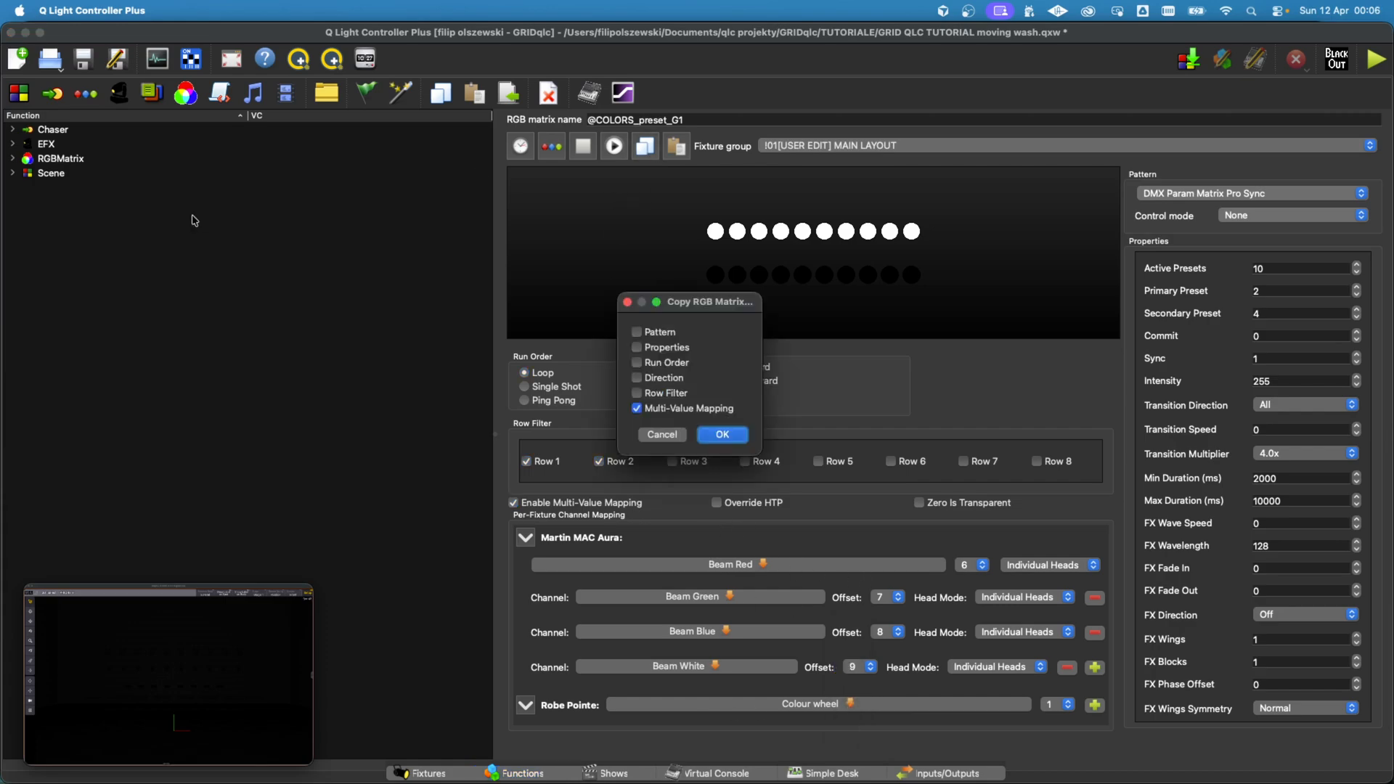
left_click(722, 434)
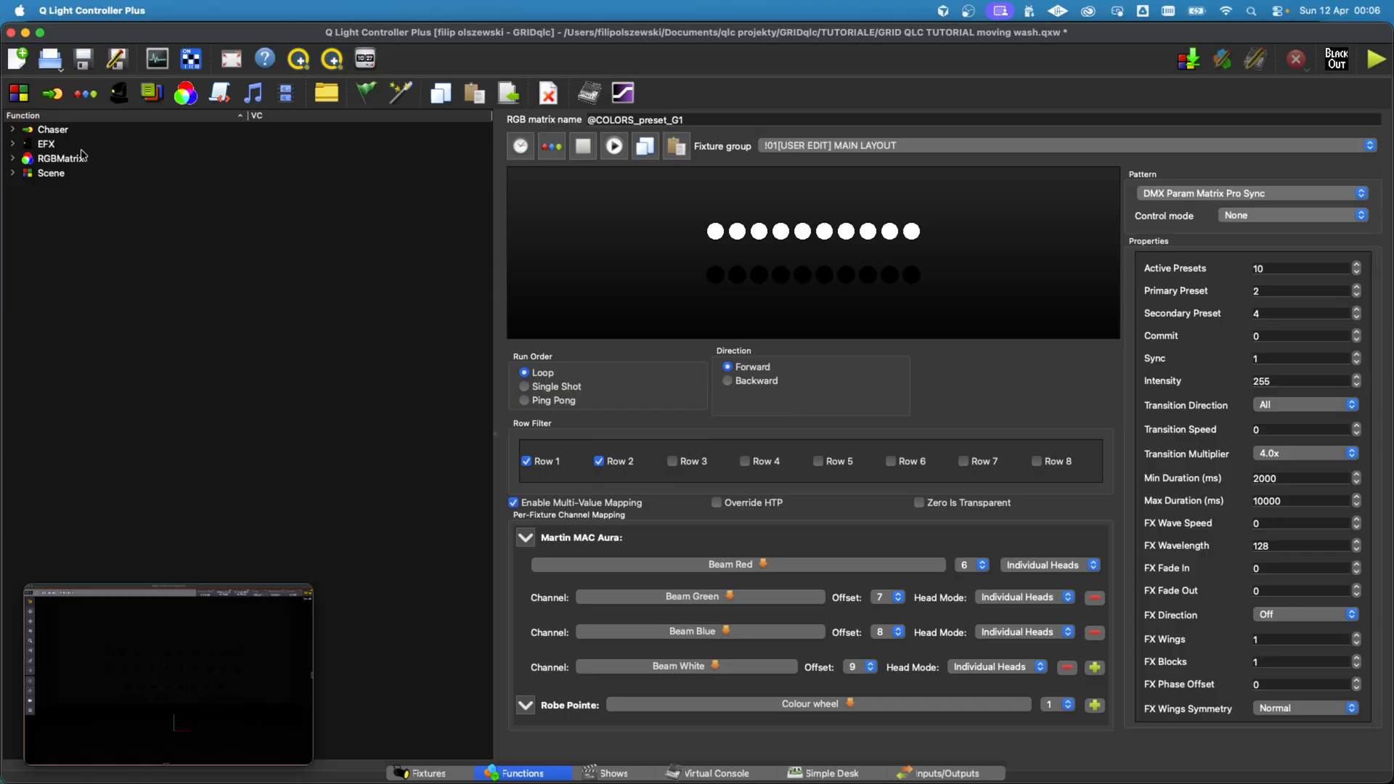
left_click(12, 158)
left_click(26, 173)
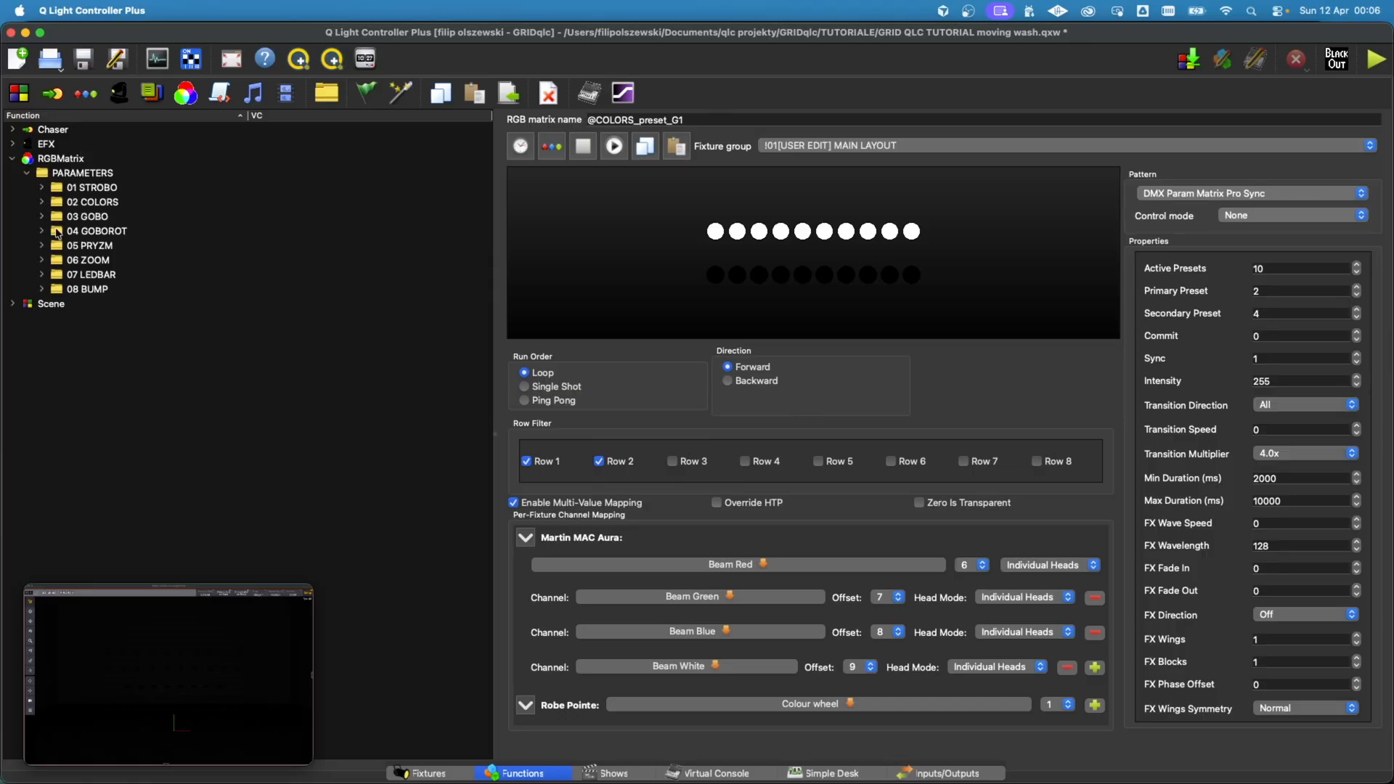
left_click(41, 202)
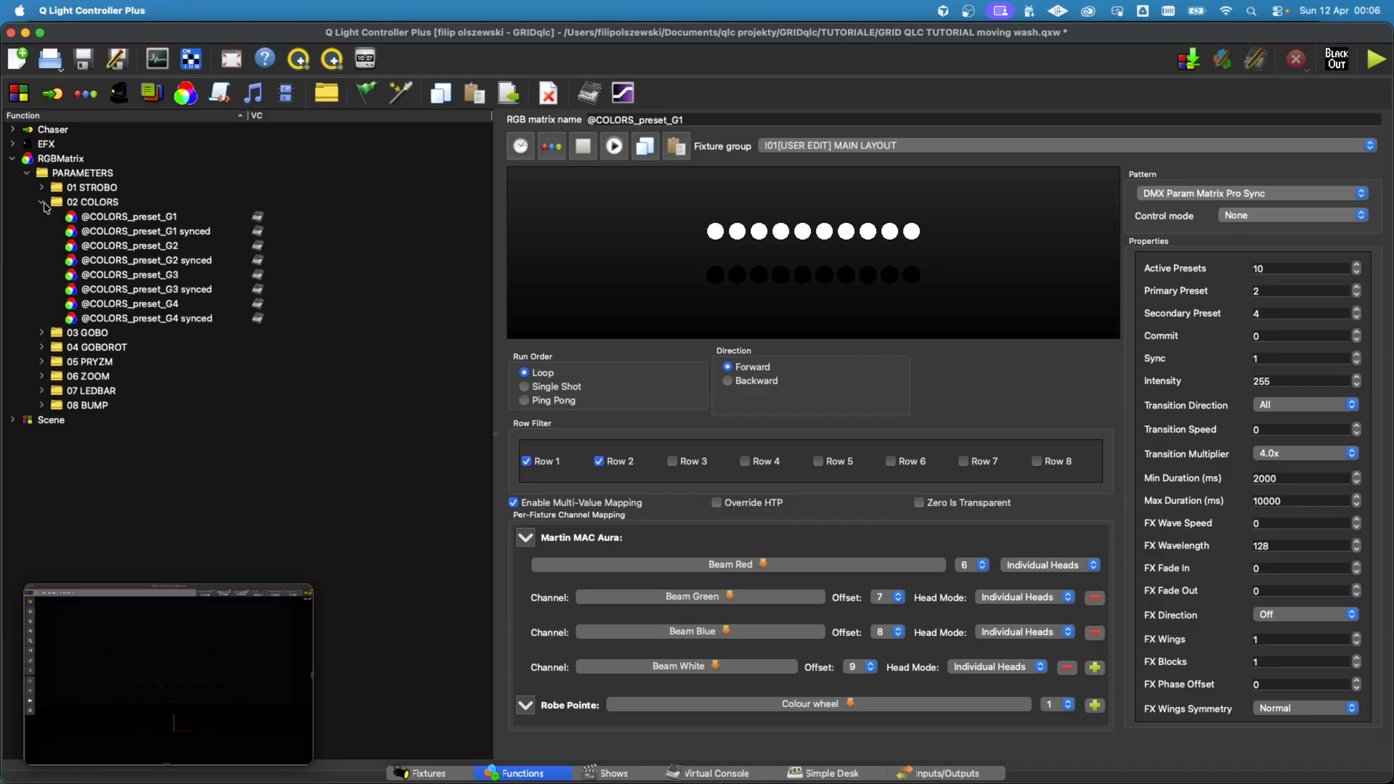
left_click(144, 219)
left_click(153, 320, "shift")
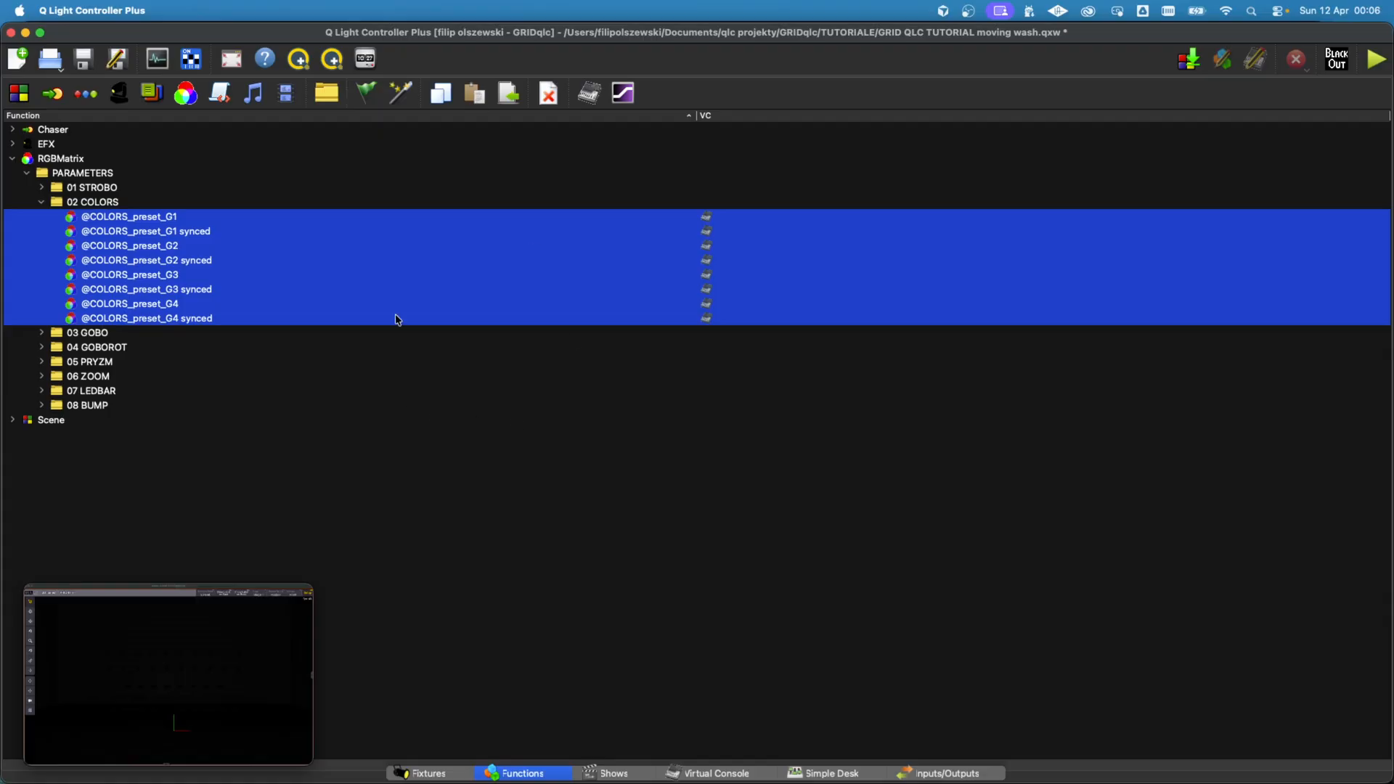
left_click(215, 417)
left_click(119, 204)
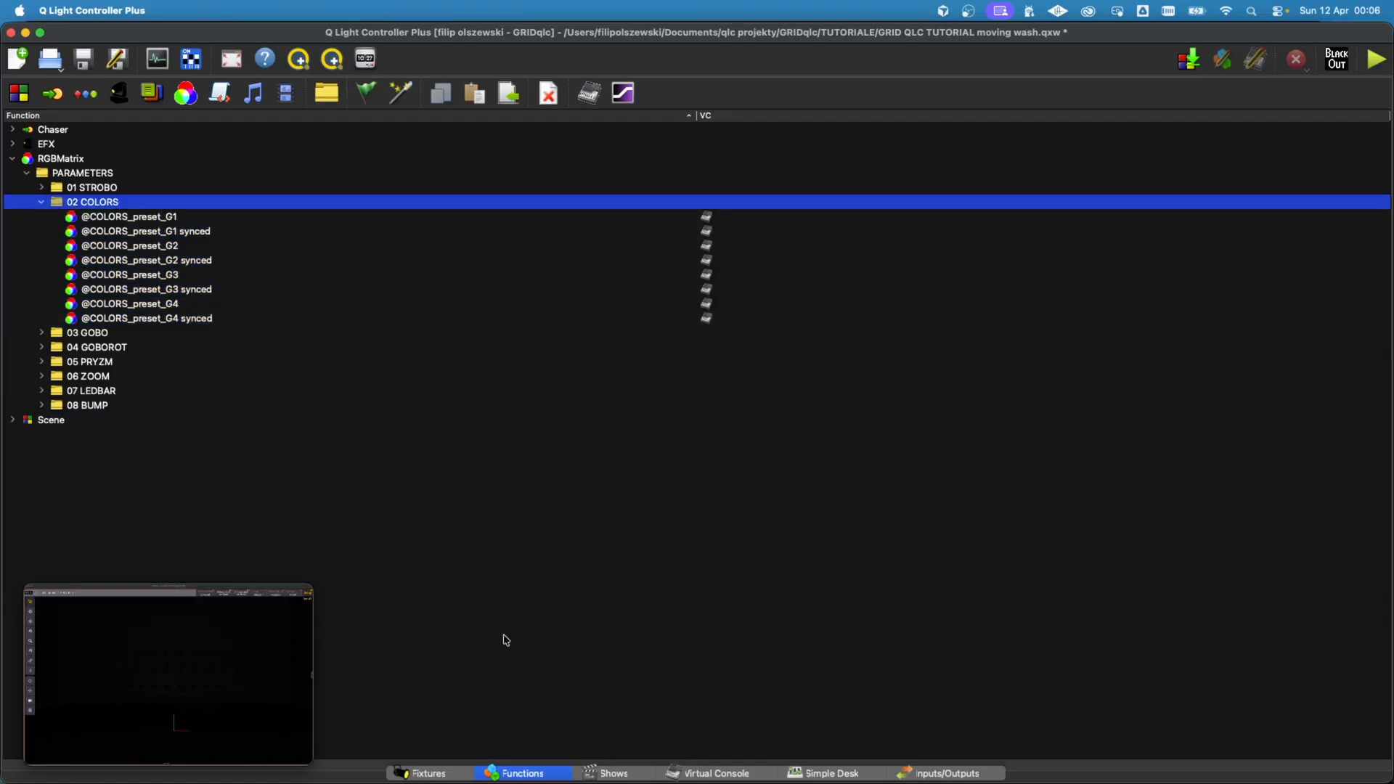
left_click(828, 774)
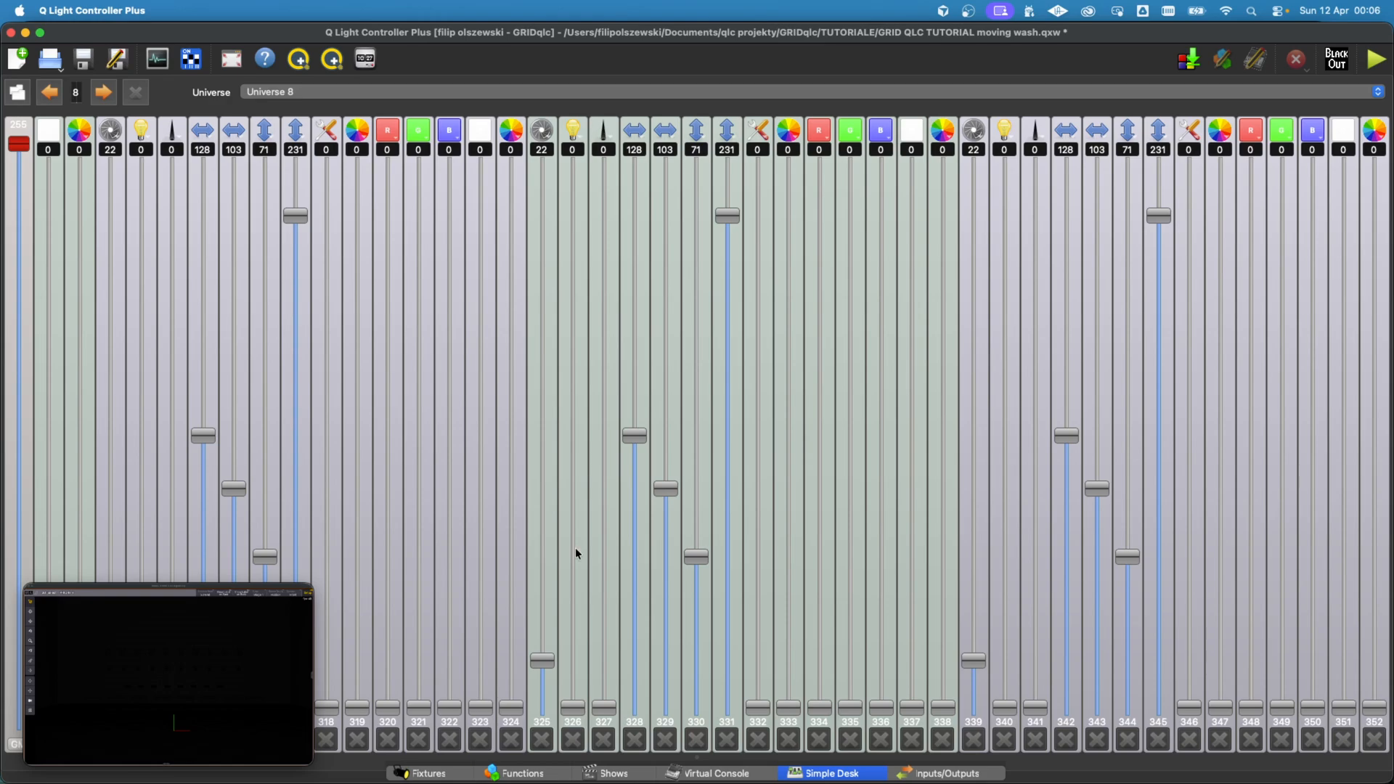
left_click(531, 773)
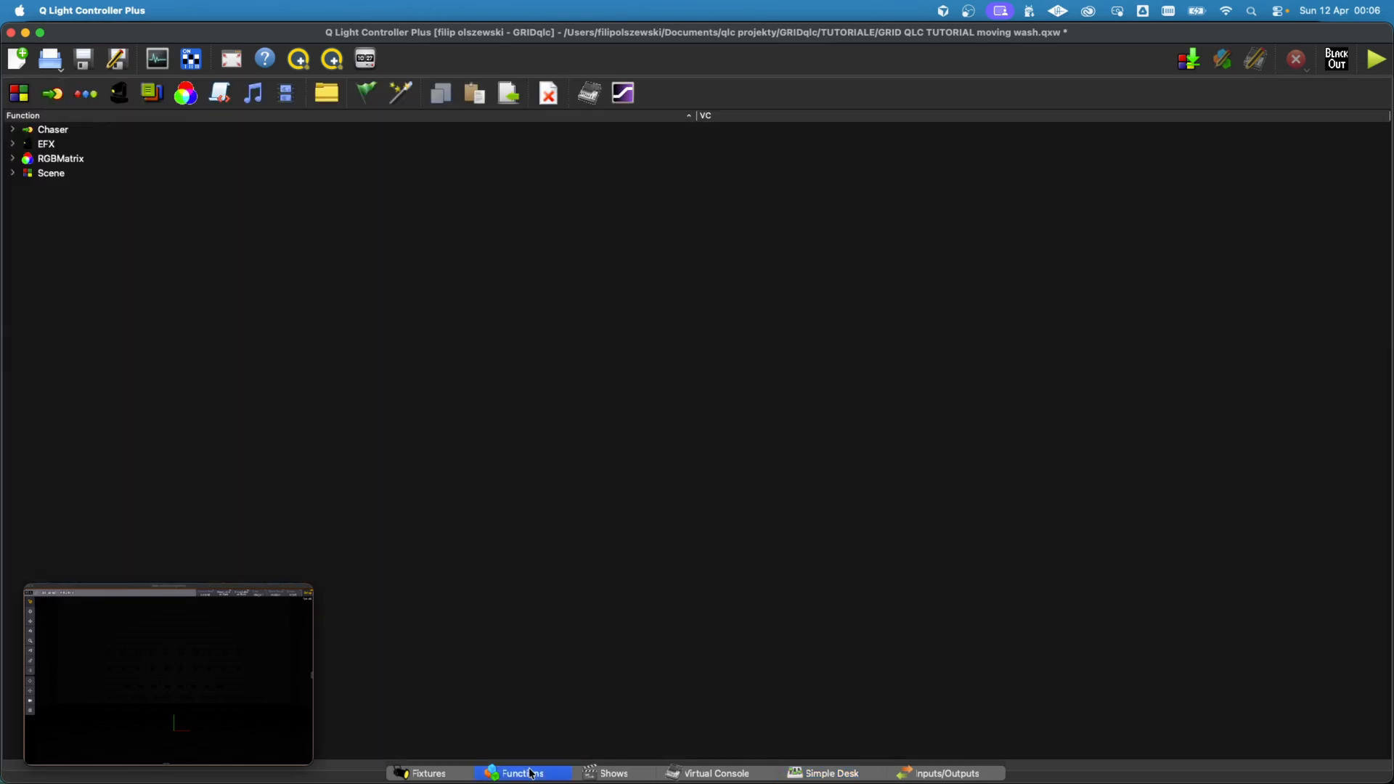
left_click(14, 159)
left_click(27, 174)
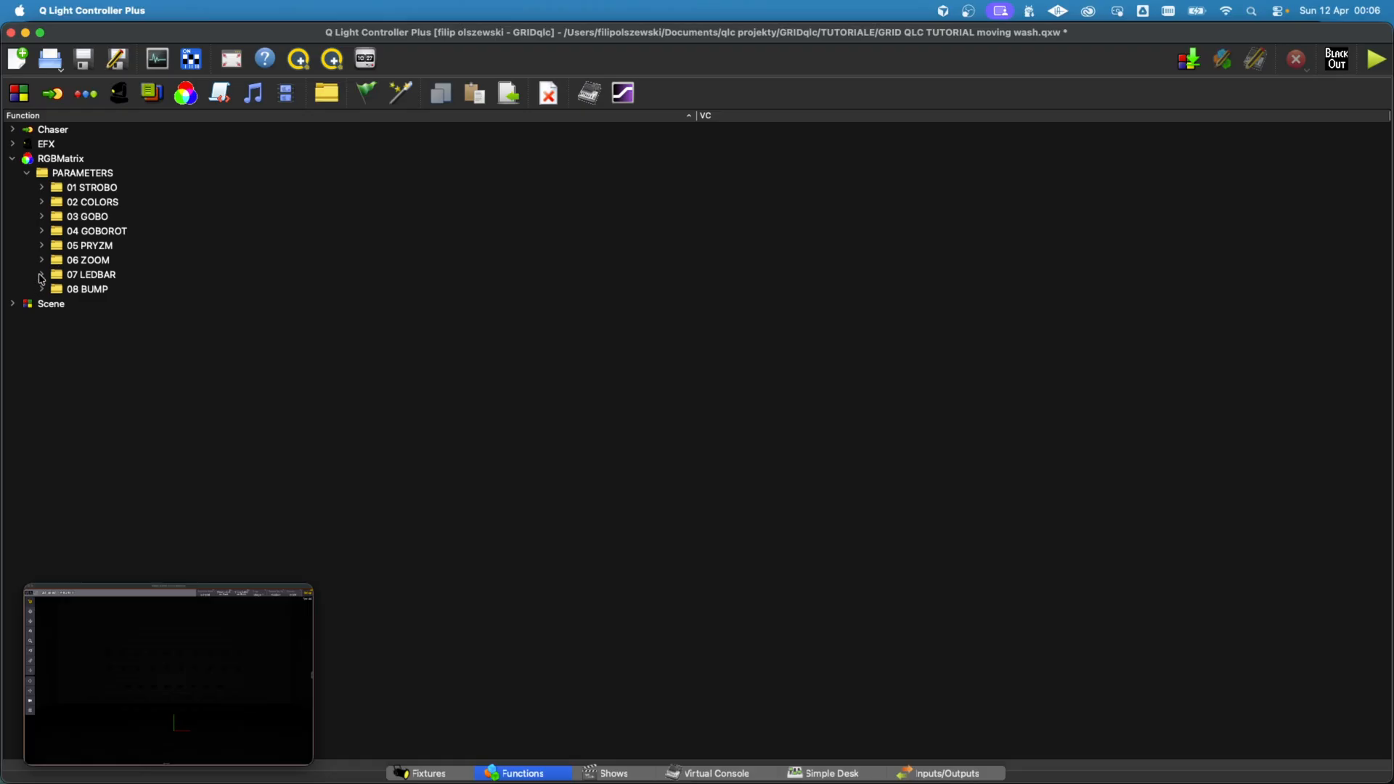
left_click(42, 259)
left_click(116, 277)
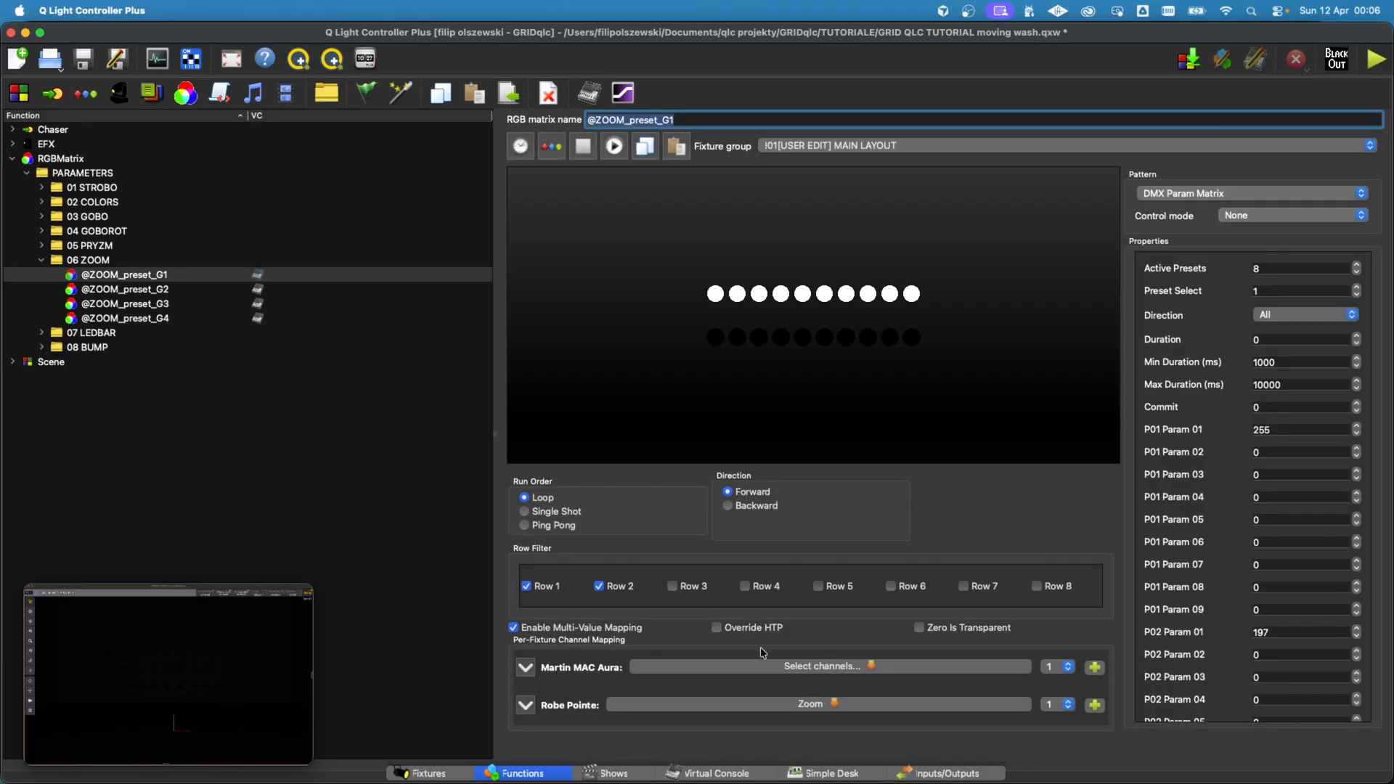
left_click(863, 668)
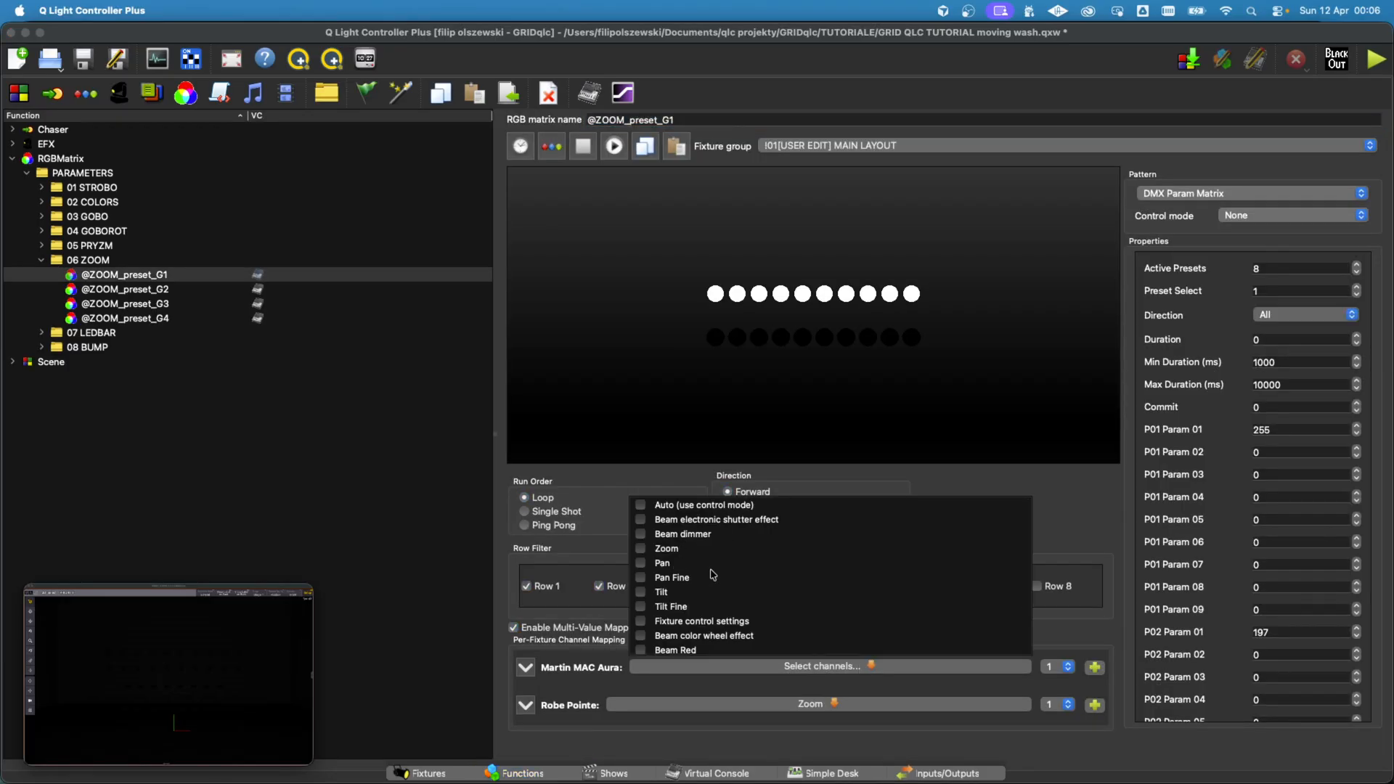
scroll(711, 574, "down", 3)
scroll(711, 574, "up", 4)
left_click(650, 549)
left_click(838, 685)
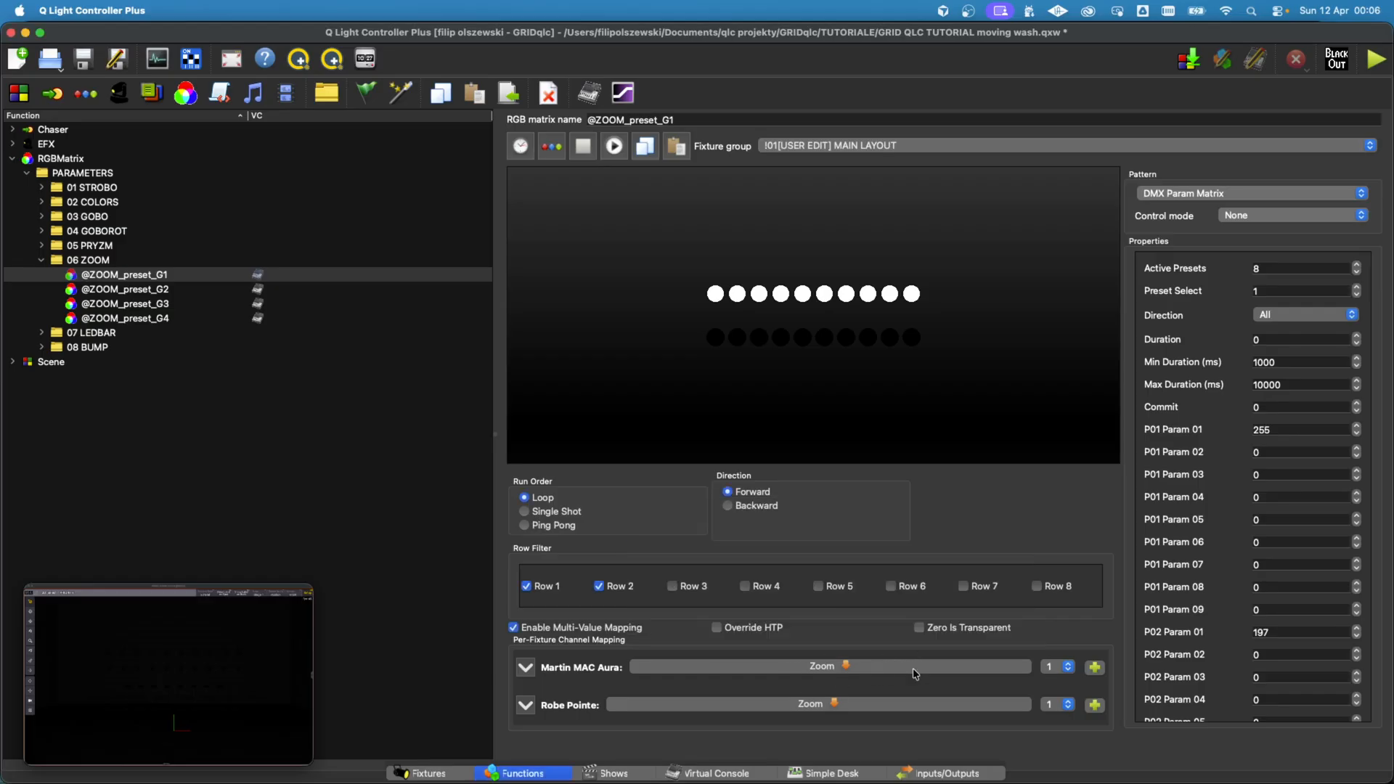
left_click(1068, 663)
left_click(646, 146)
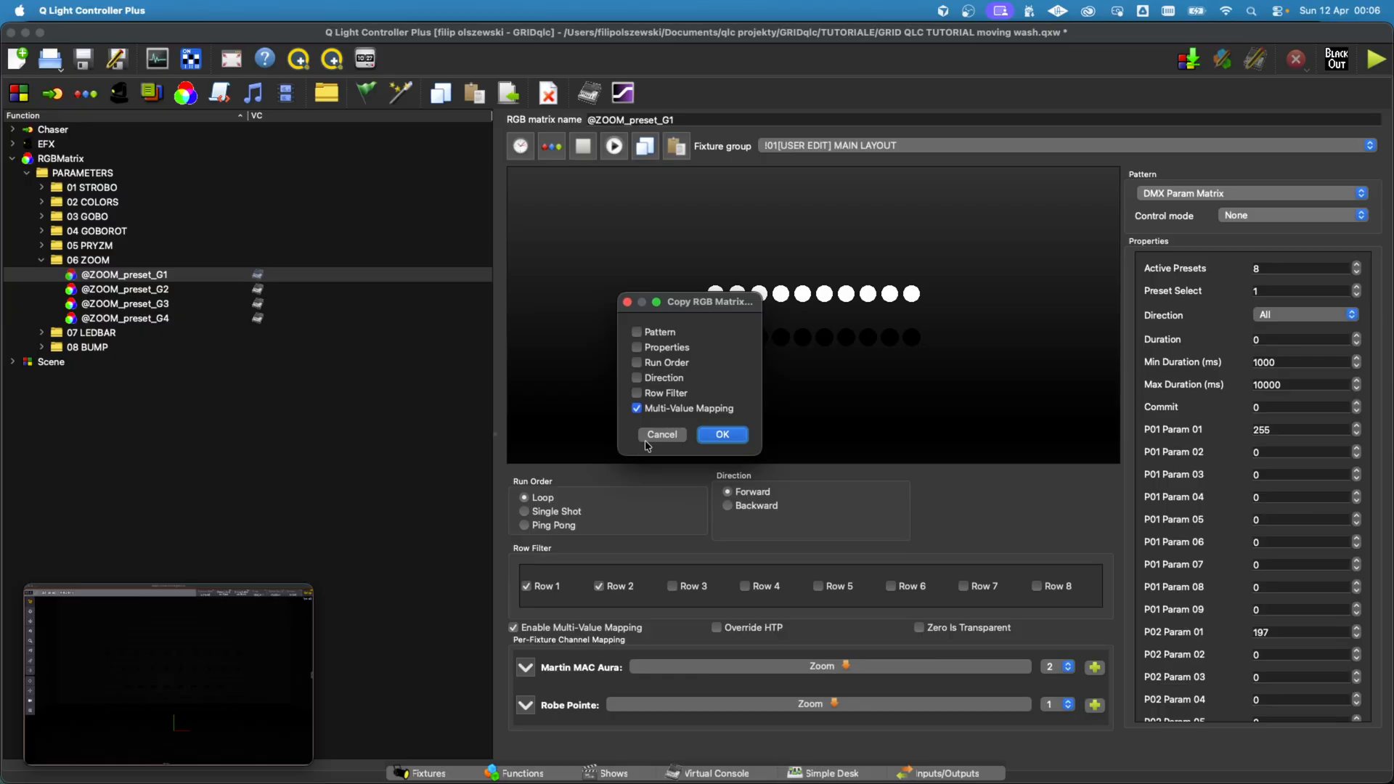
left_click(727, 439)
left_click(153, 317, "shift")
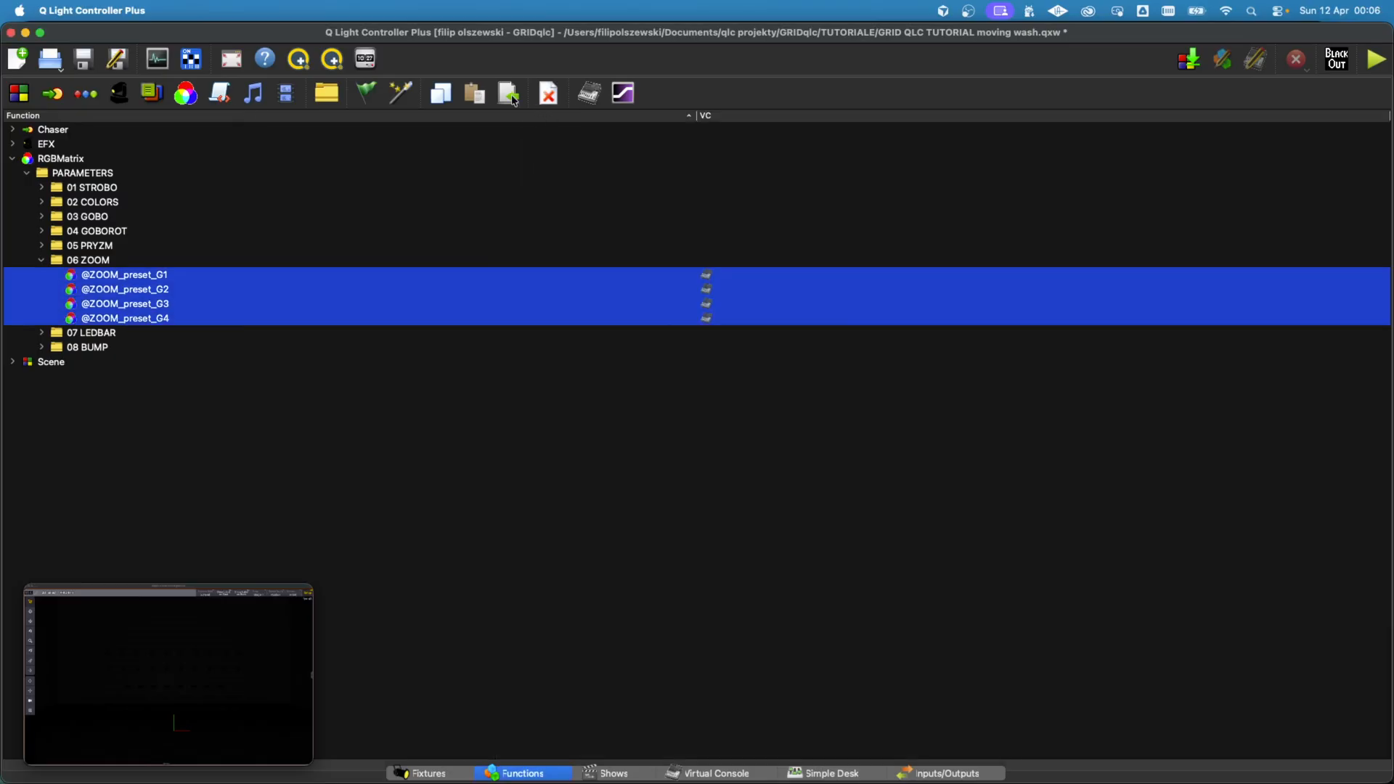
Step: In the Virtual Console, collapse KOLOR Presets, expand STROBE Presets and rename PRESET1's second slider as Aura
left_click(739, 775)
scroll(331, 218, "down", 3)
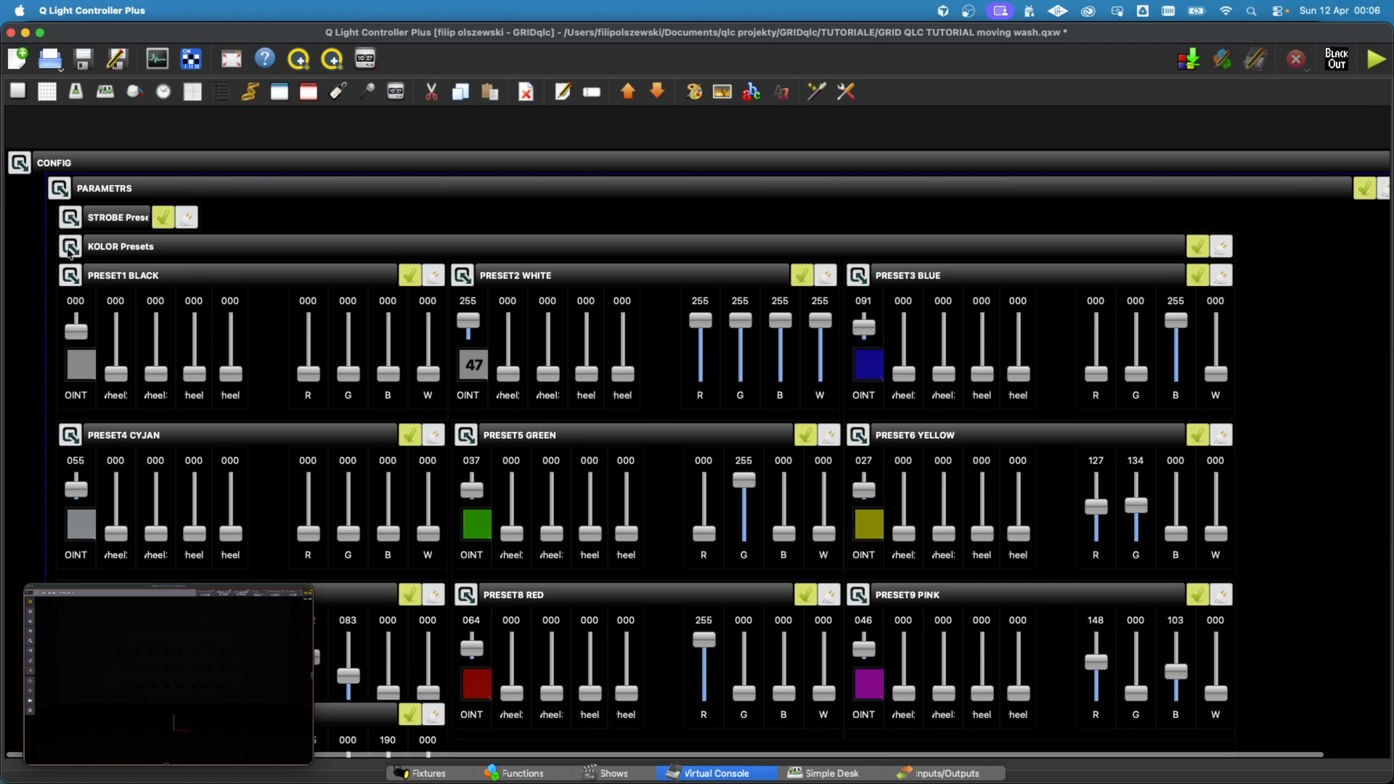
left_click(70, 247)
left_click(76, 223)
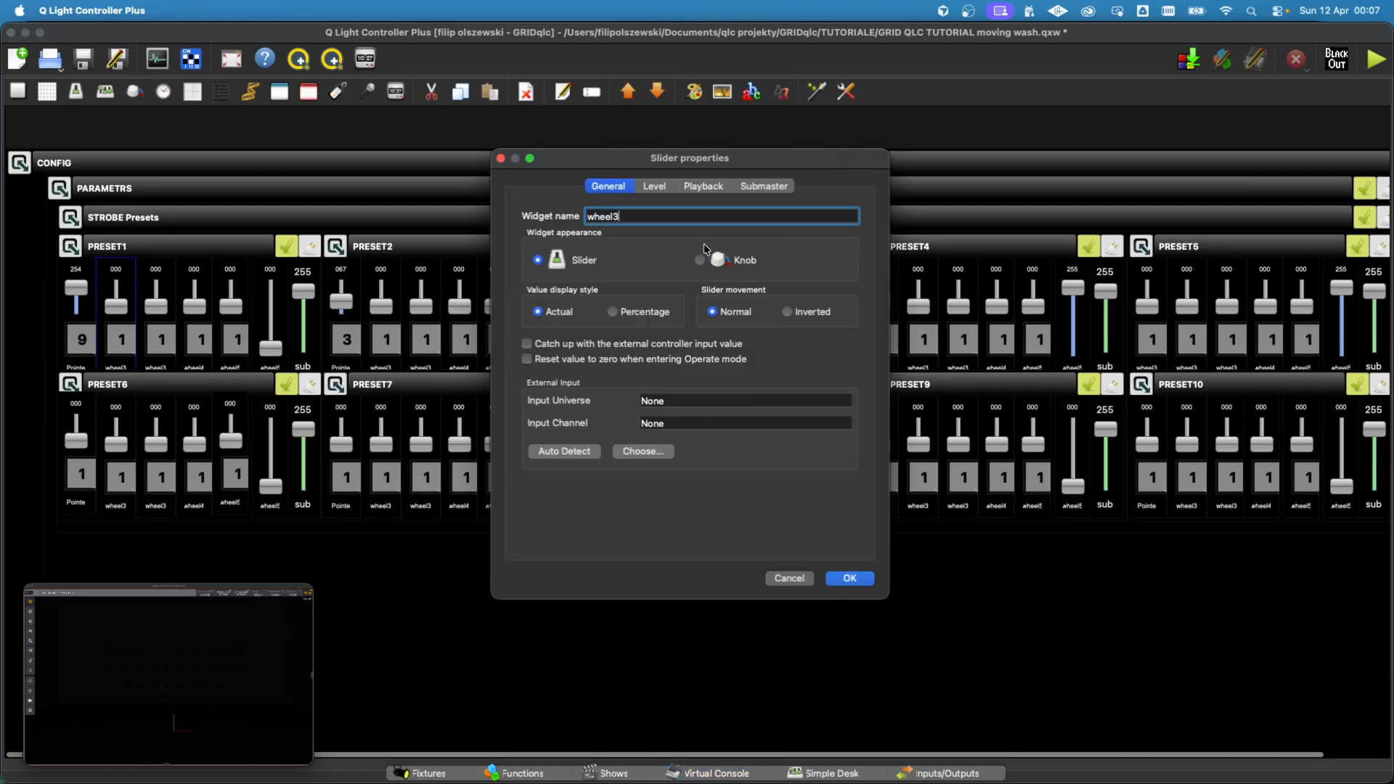
double_click(671, 221)
type("Aura")
Step: Set the Click & Go source of PRESET1's Aura slider to the Beam electronic shutter effect channel of MAC Aura #01
left_click(657, 188)
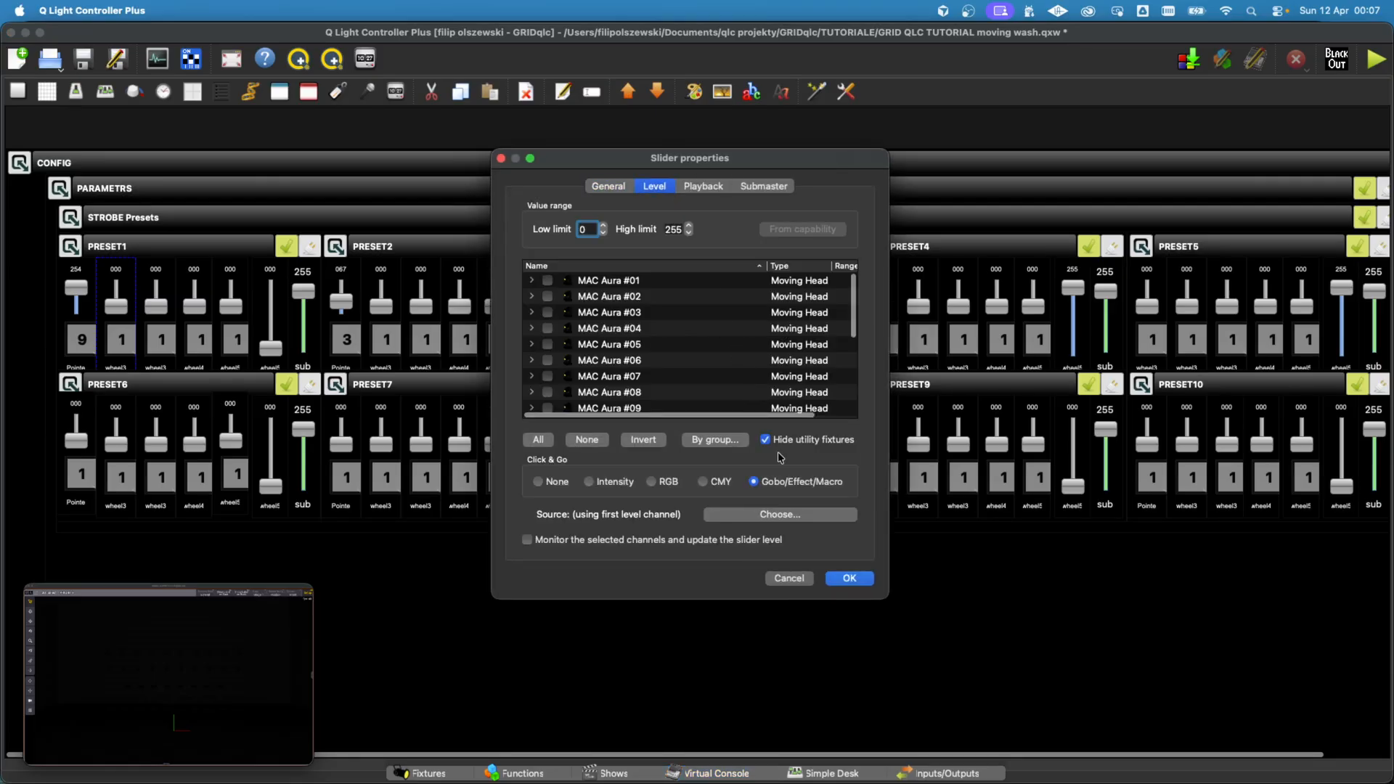
left_click(770, 520)
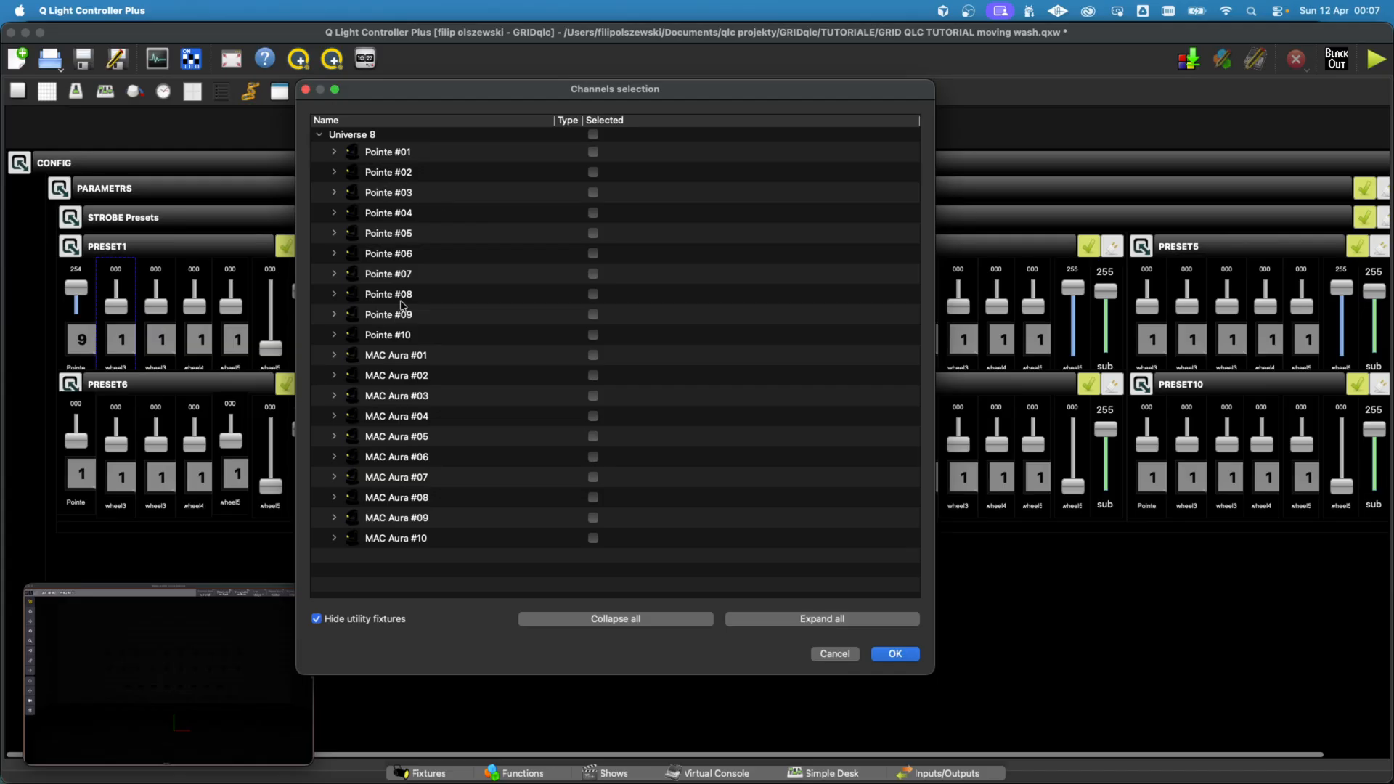
left_click(342, 360)
left_click(333, 356)
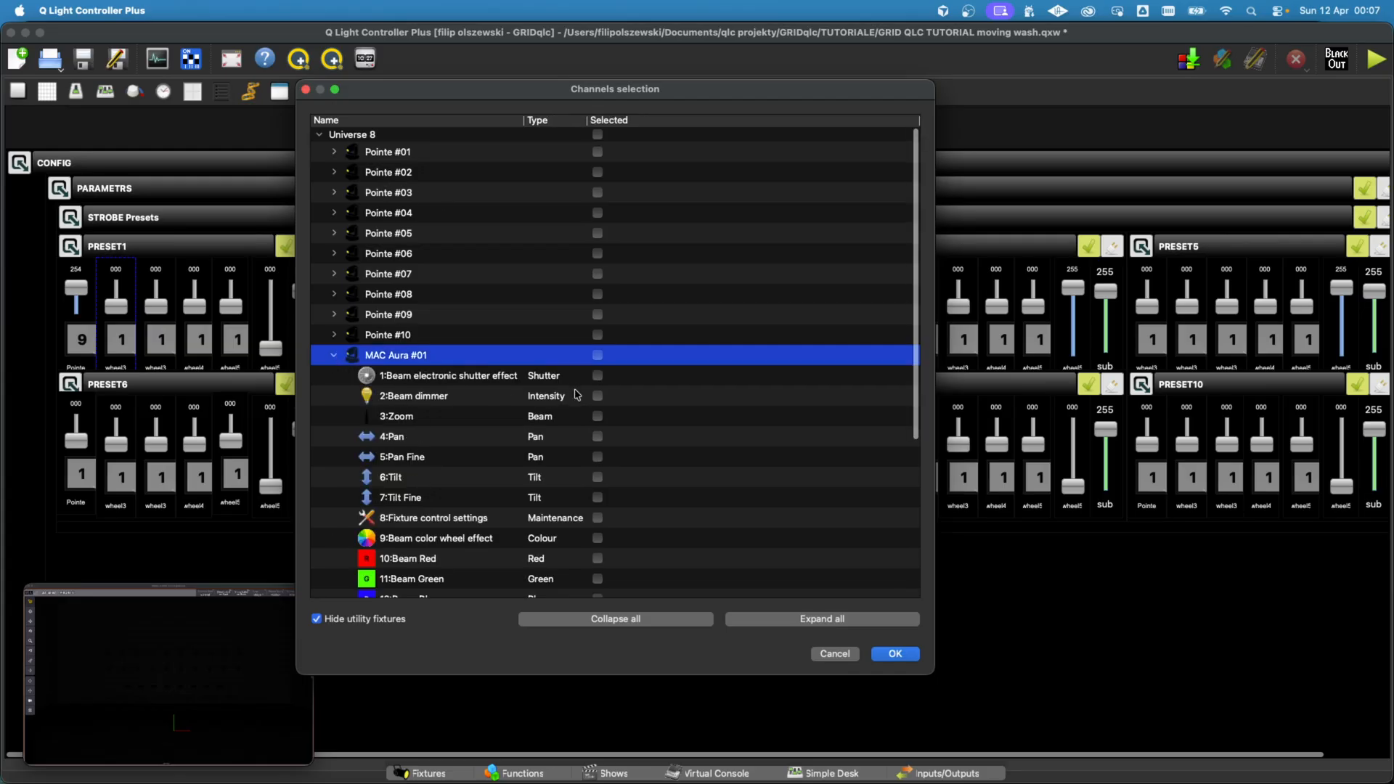
left_click(597, 375)
left_click(895, 654)
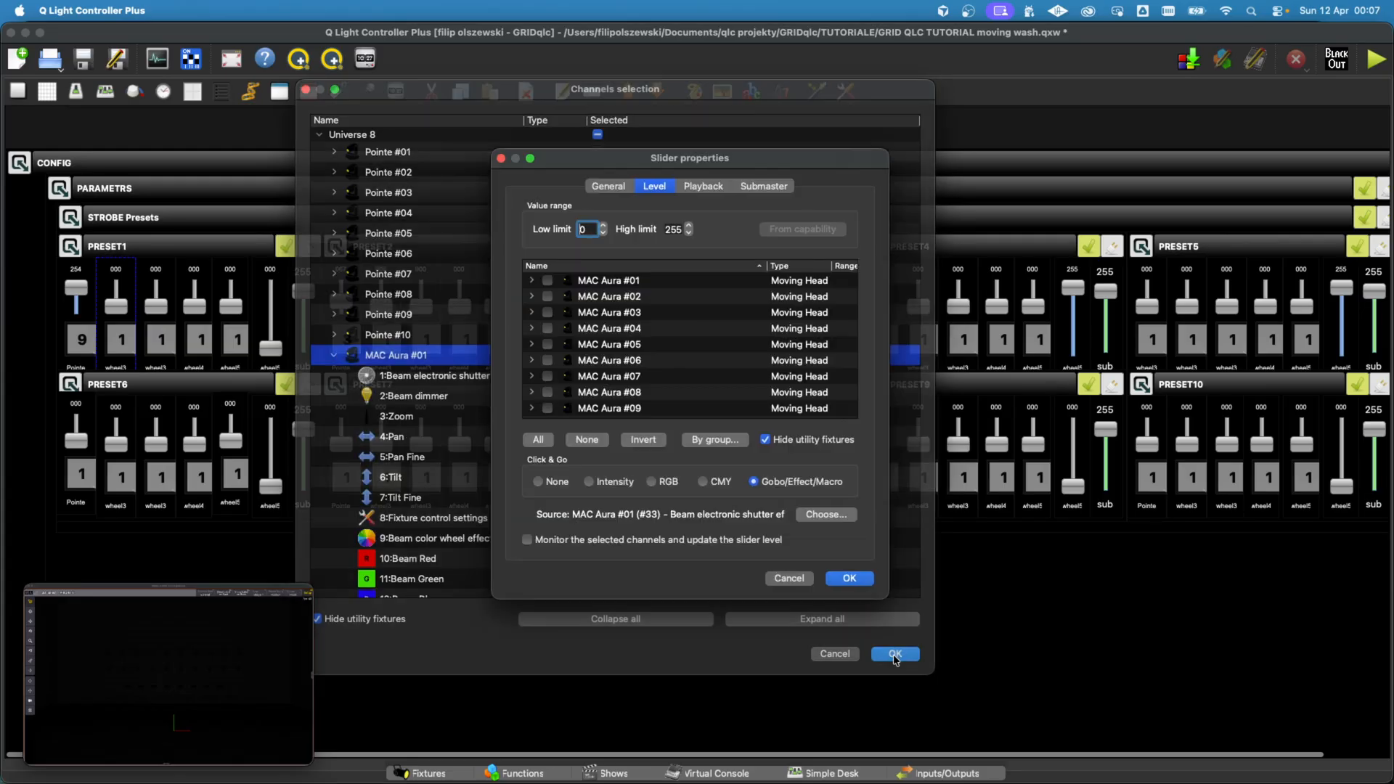
left_click(870, 579)
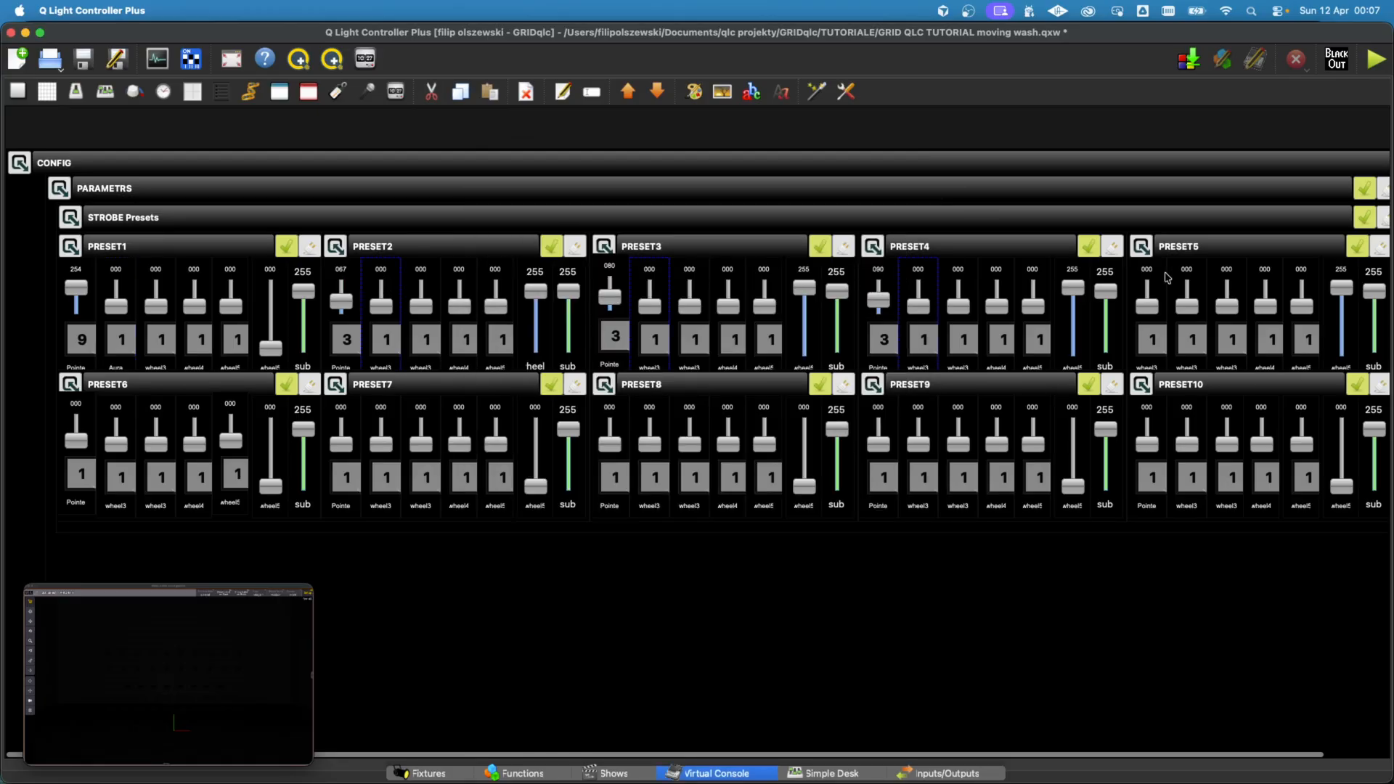
Step: Select the second sliders of STROBE PRESET2 to PRESET10 and apply the Aura name and shutter source to them
left_click(1187, 411, "super")
left_click(923, 411, "super")
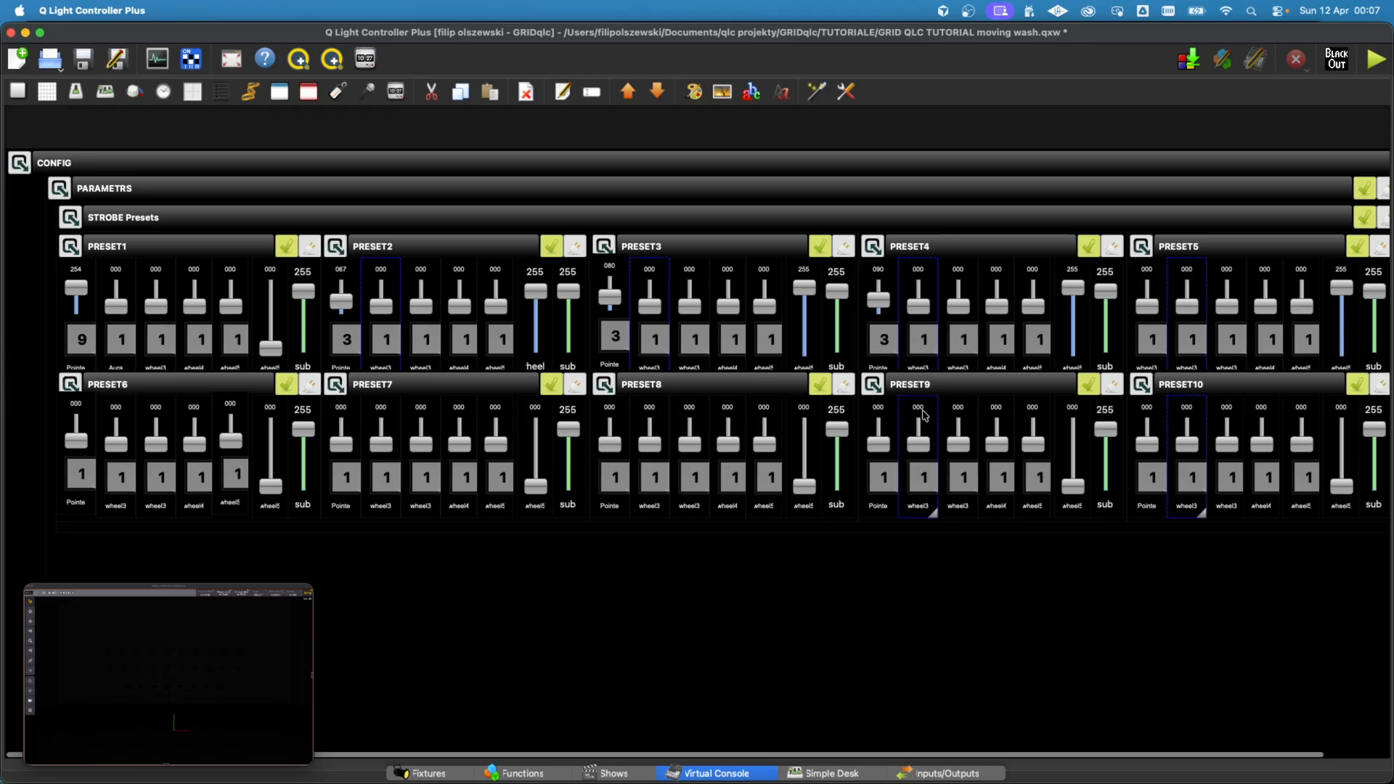
left_click(649, 413, "super")
left_click(380, 411, "super")
left_click(129, 412, "super")
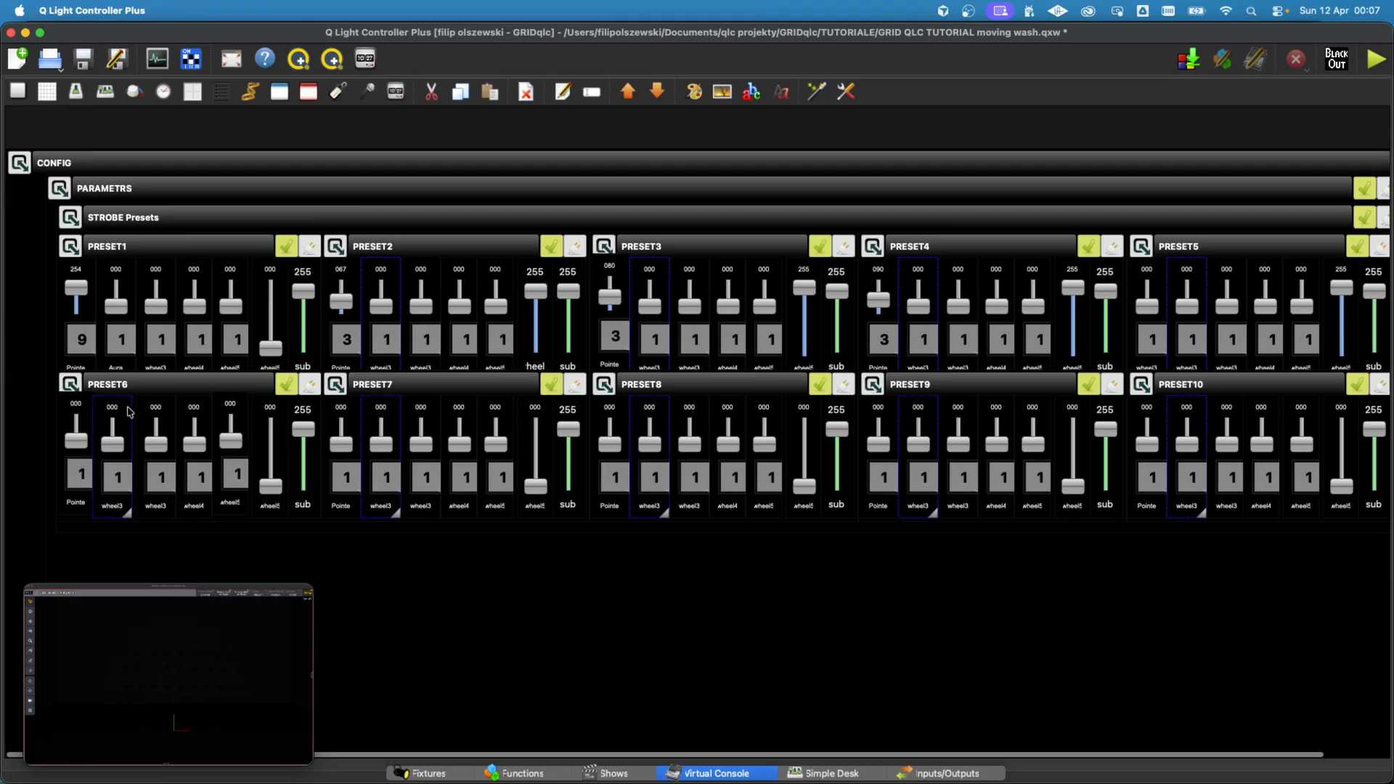
double_click(129, 413)
left_click(767, 512)
Step: Enter operate mode and set the Aura slider of STROBE PRESET1 to option 22, Shutter open
left_click(118, 275)
left_click(1368, 62)
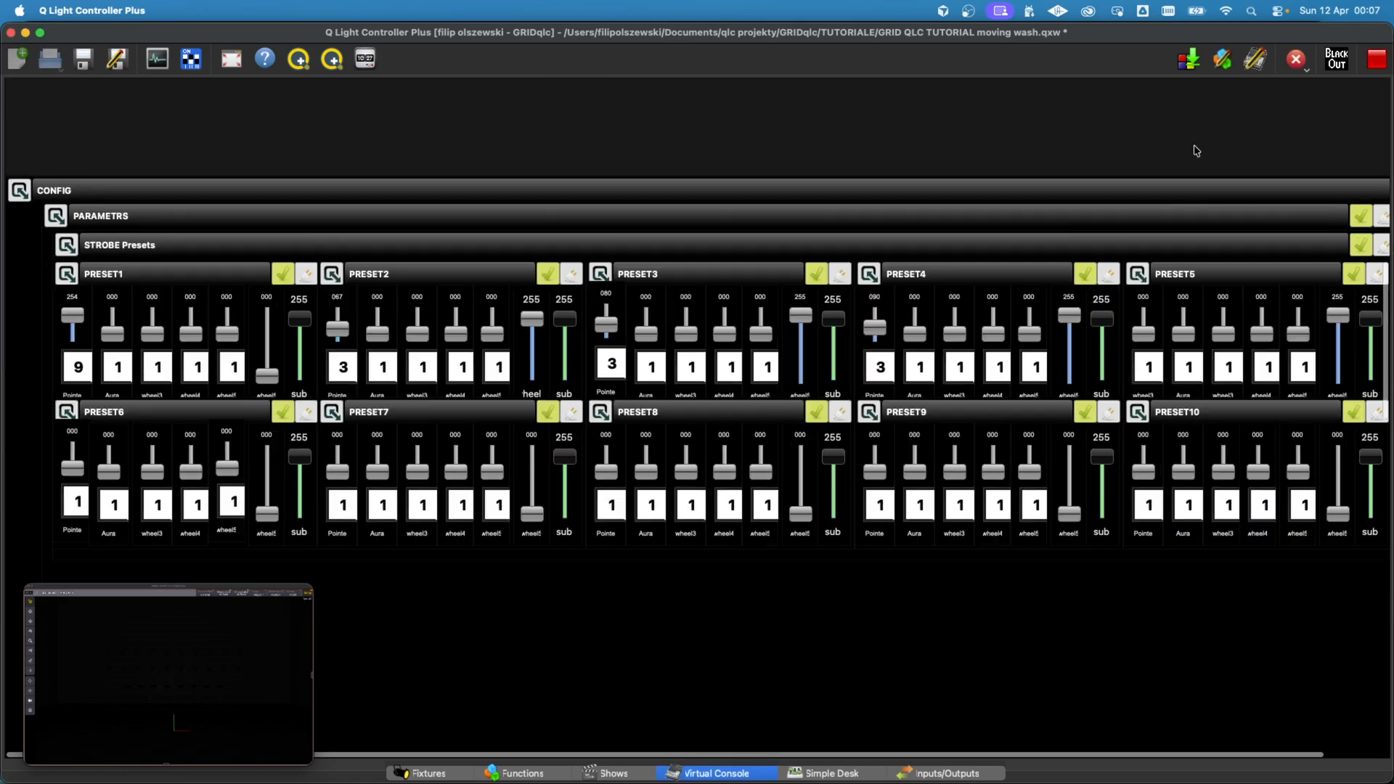
scroll(914, 520, "down", 10)
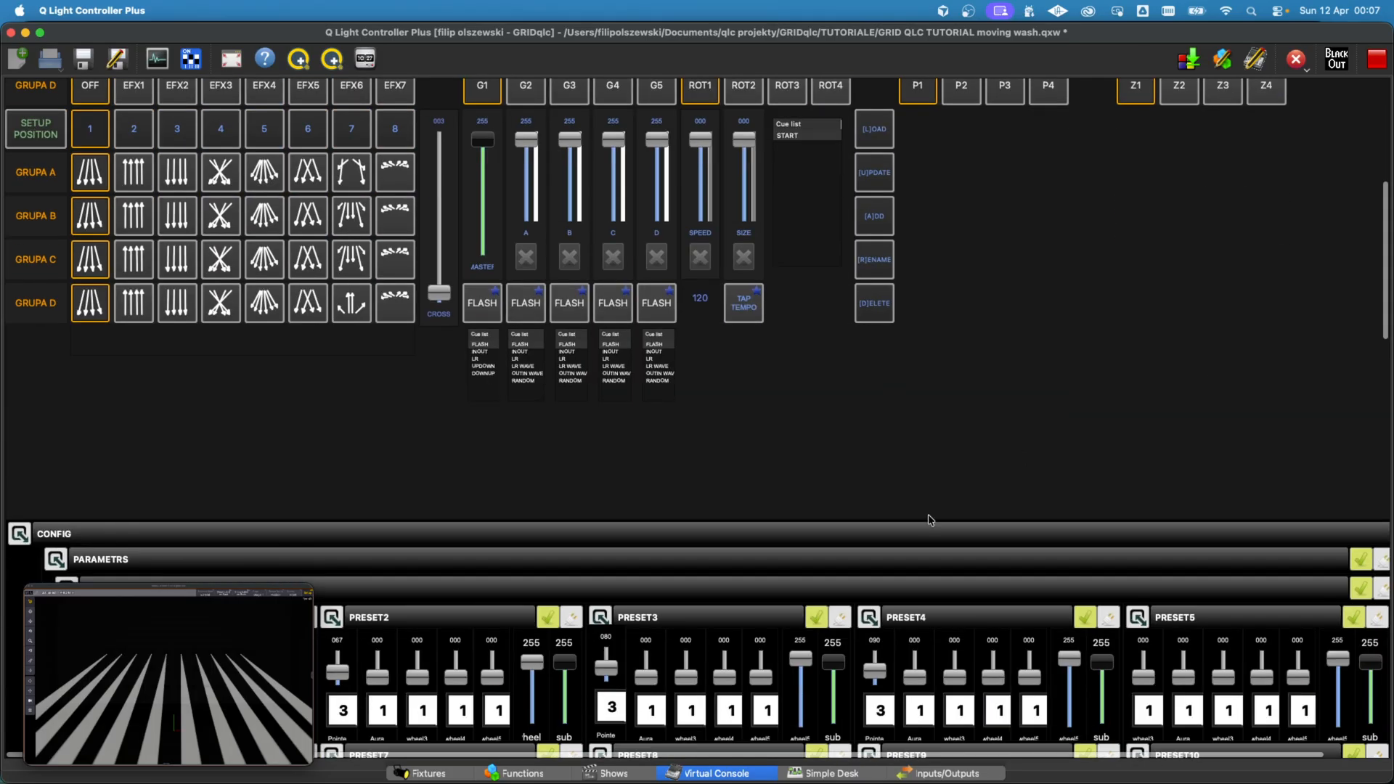
scroll(218, 448, "down", 2)
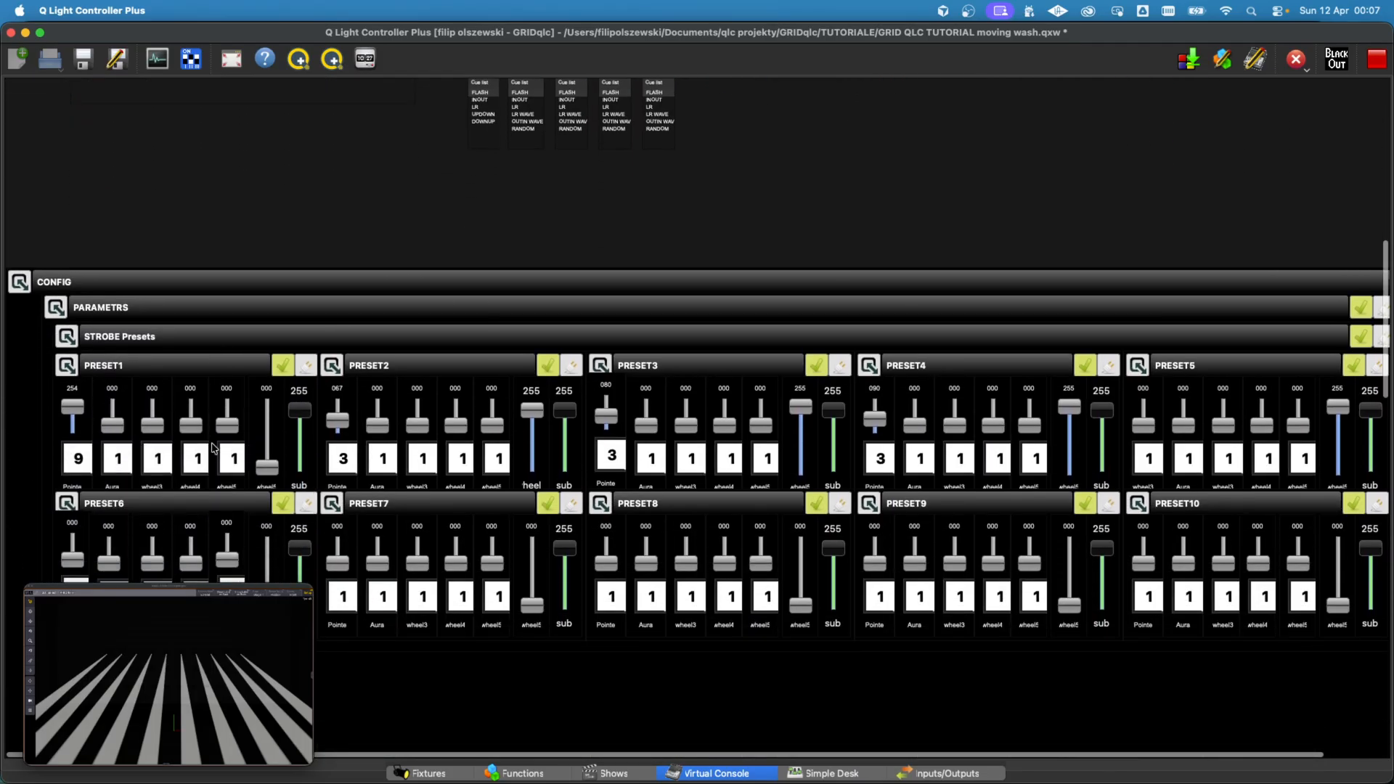
left_click(116, 460)
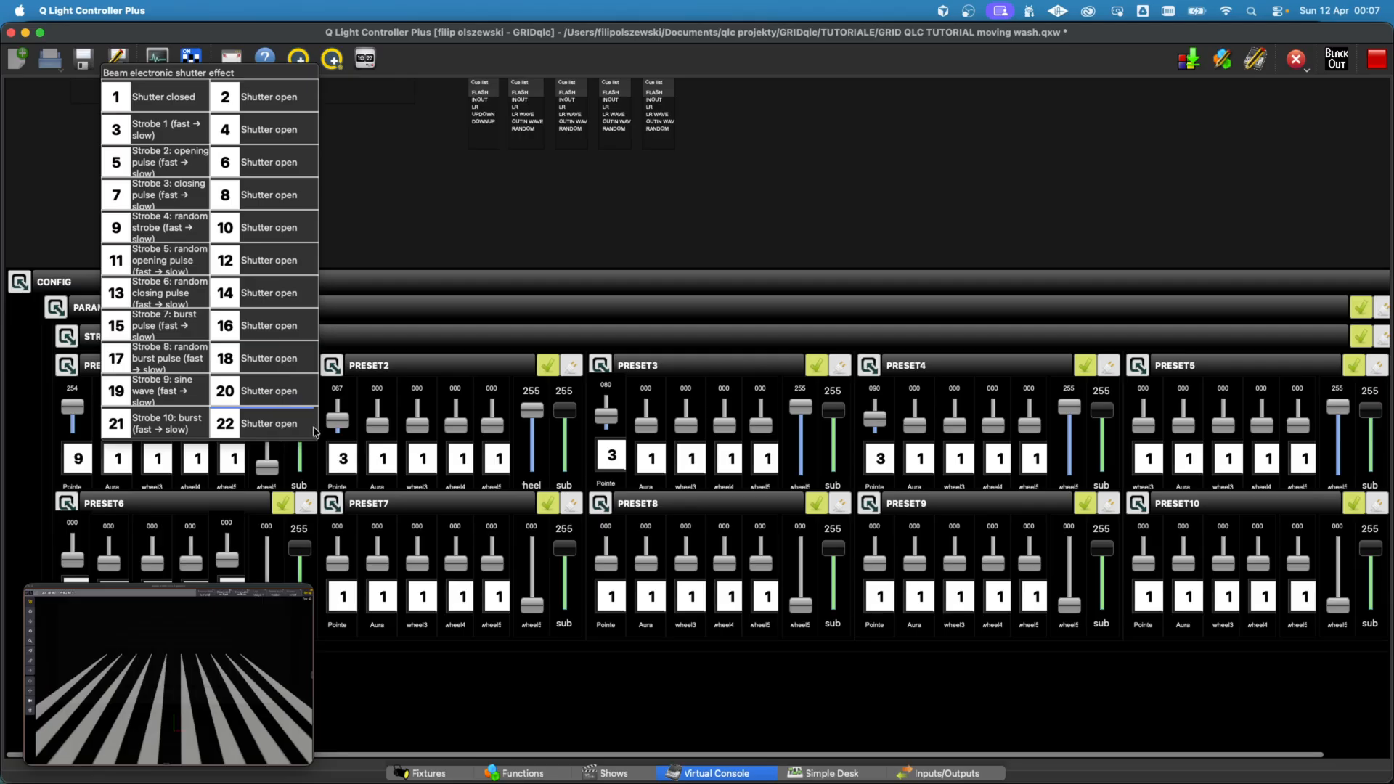
left_click(316, 430)
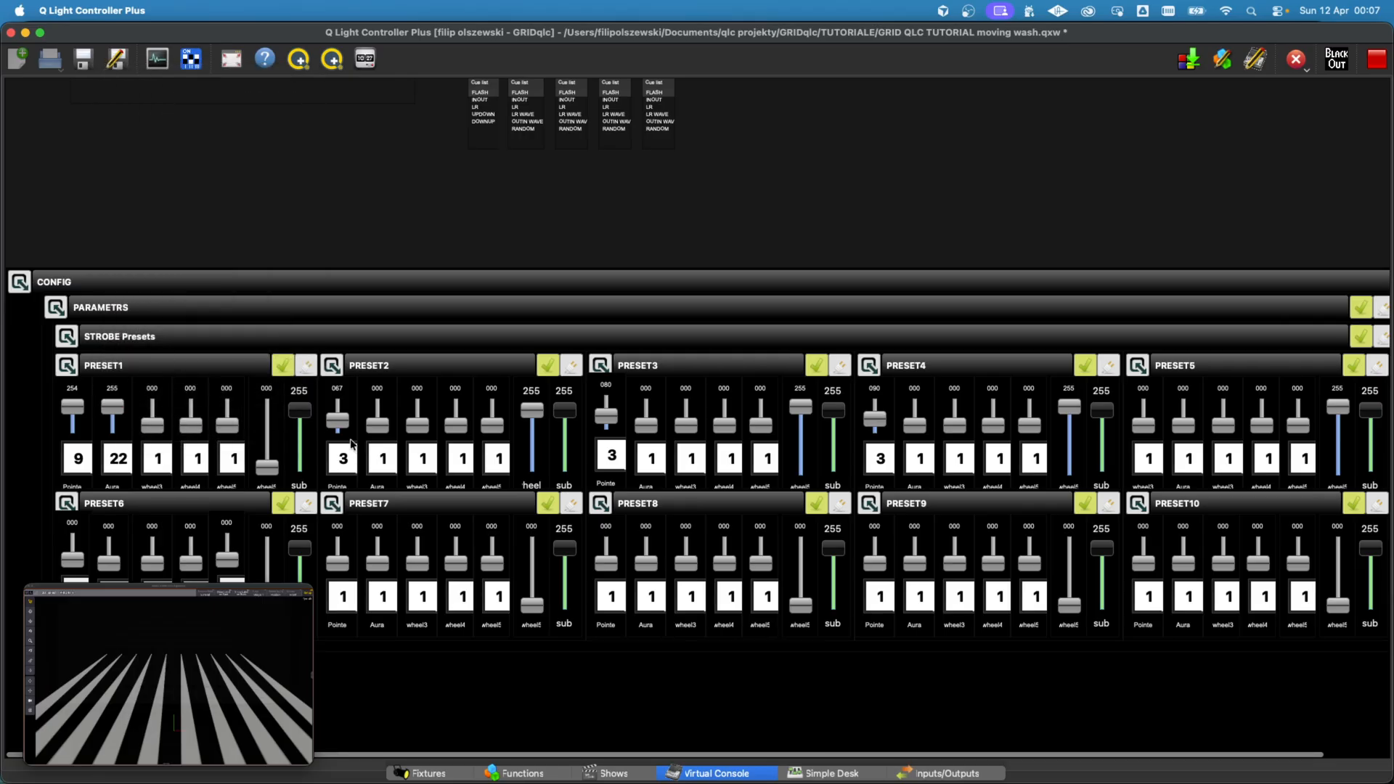
Step: Set the Aura sliders of STROBE PRESET2 to PRESET5 to Strobe 1 (fast → slow) at values 62, 53, 37 and 25
left_click(396, 468)
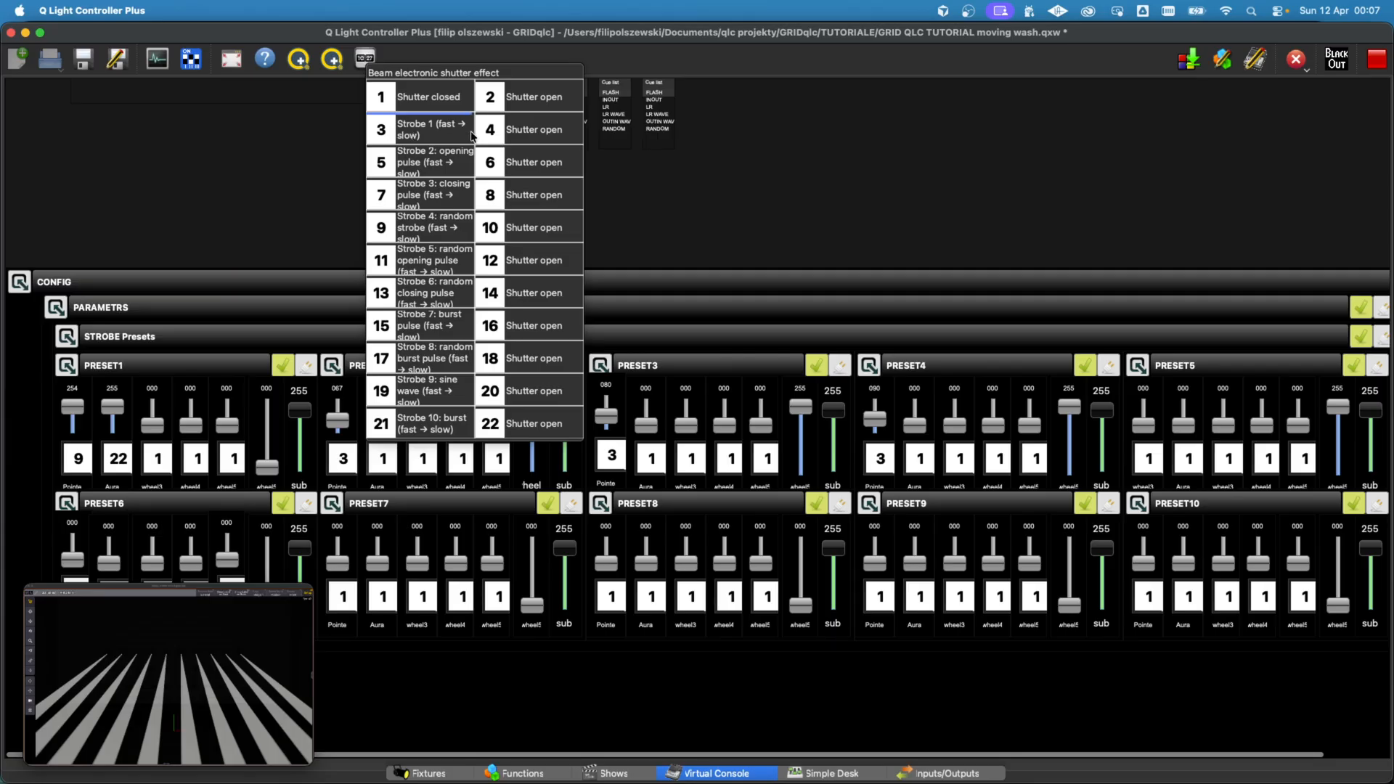
left_click(471, 136)
left_click(659, 457)
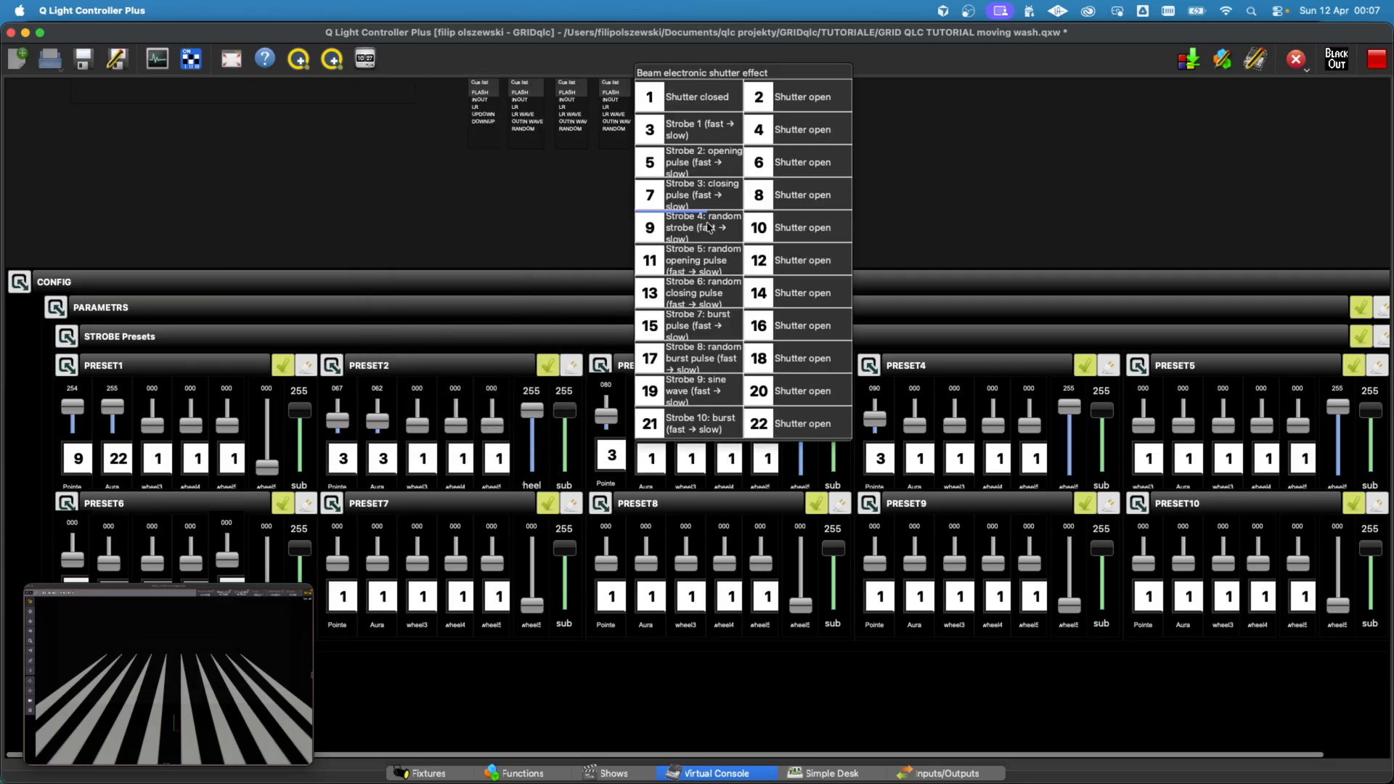
left_click(717, 130)
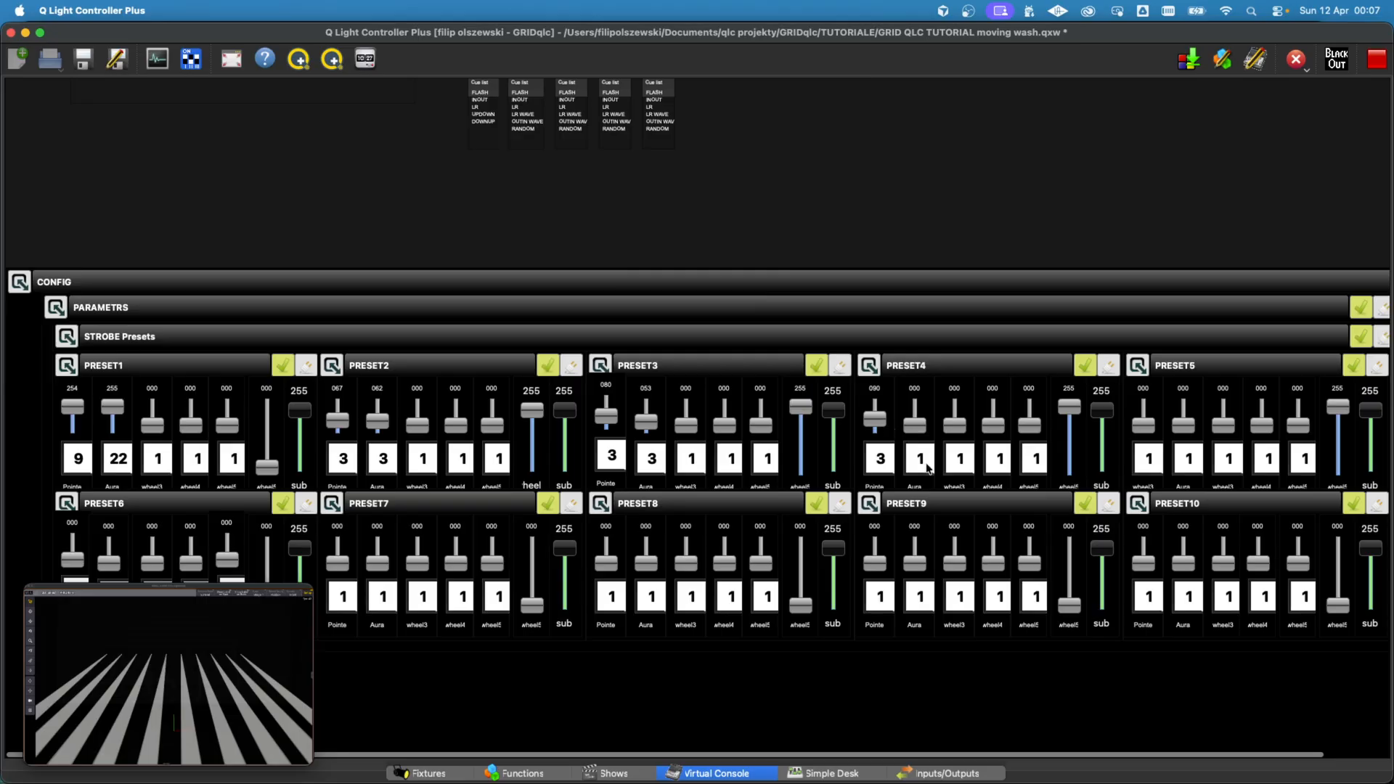
left_click(926, 465)
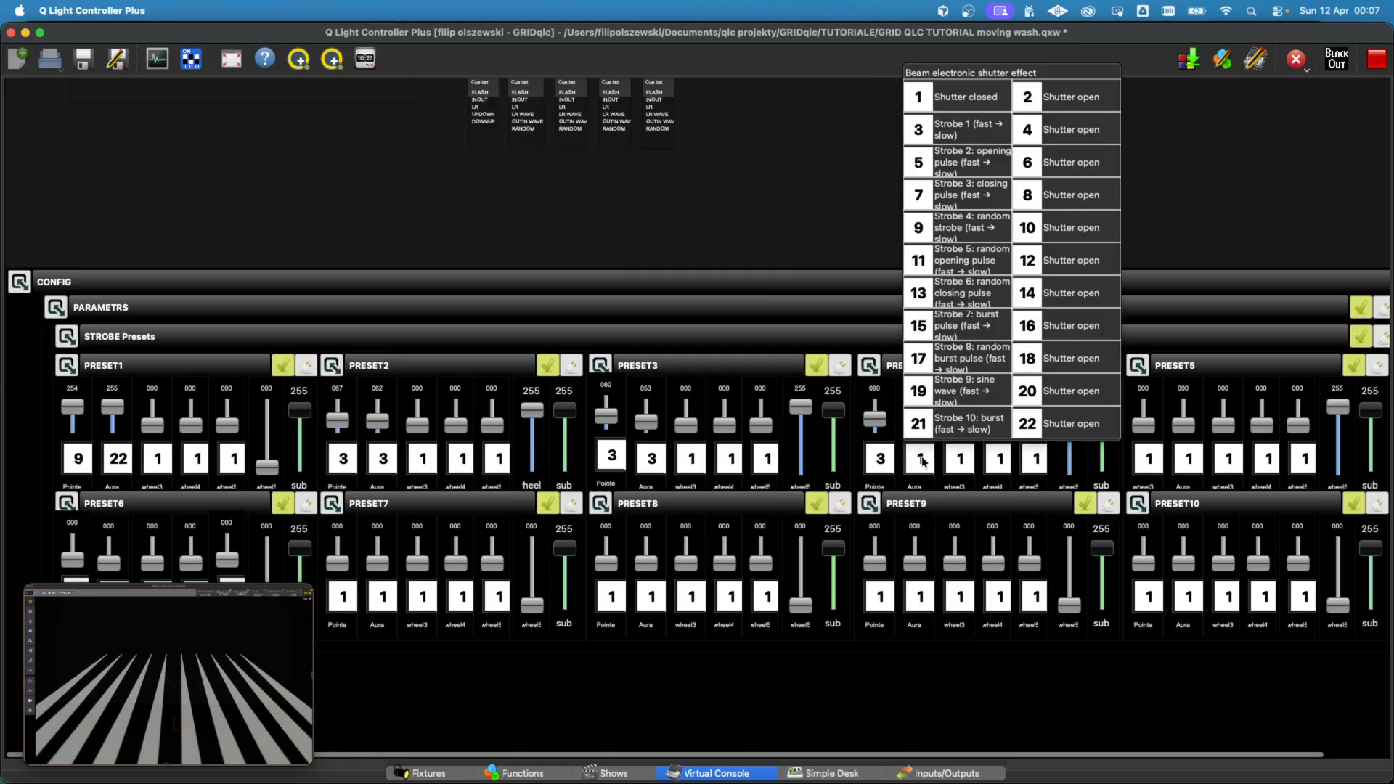
left_click(944, 131)
left_click(1191, 456)
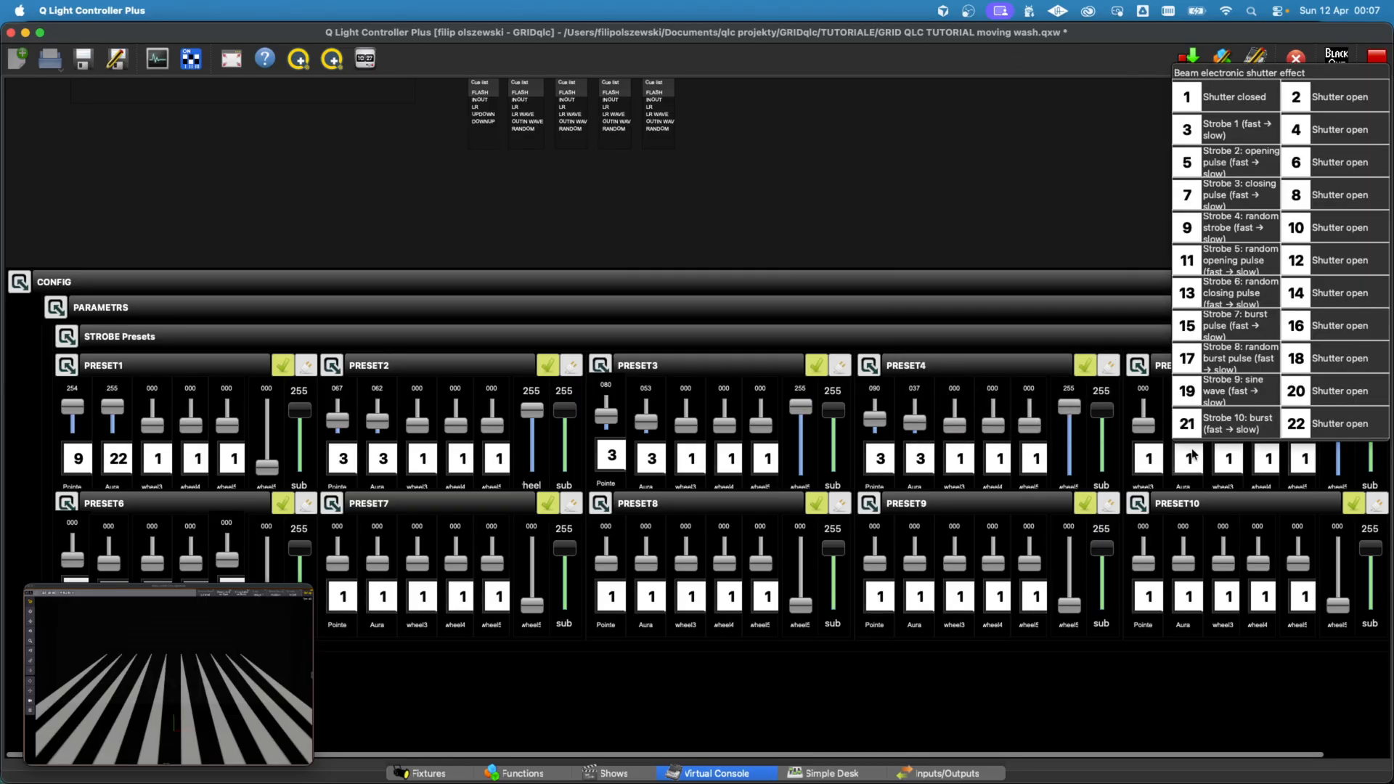
left_click(1177, 129)
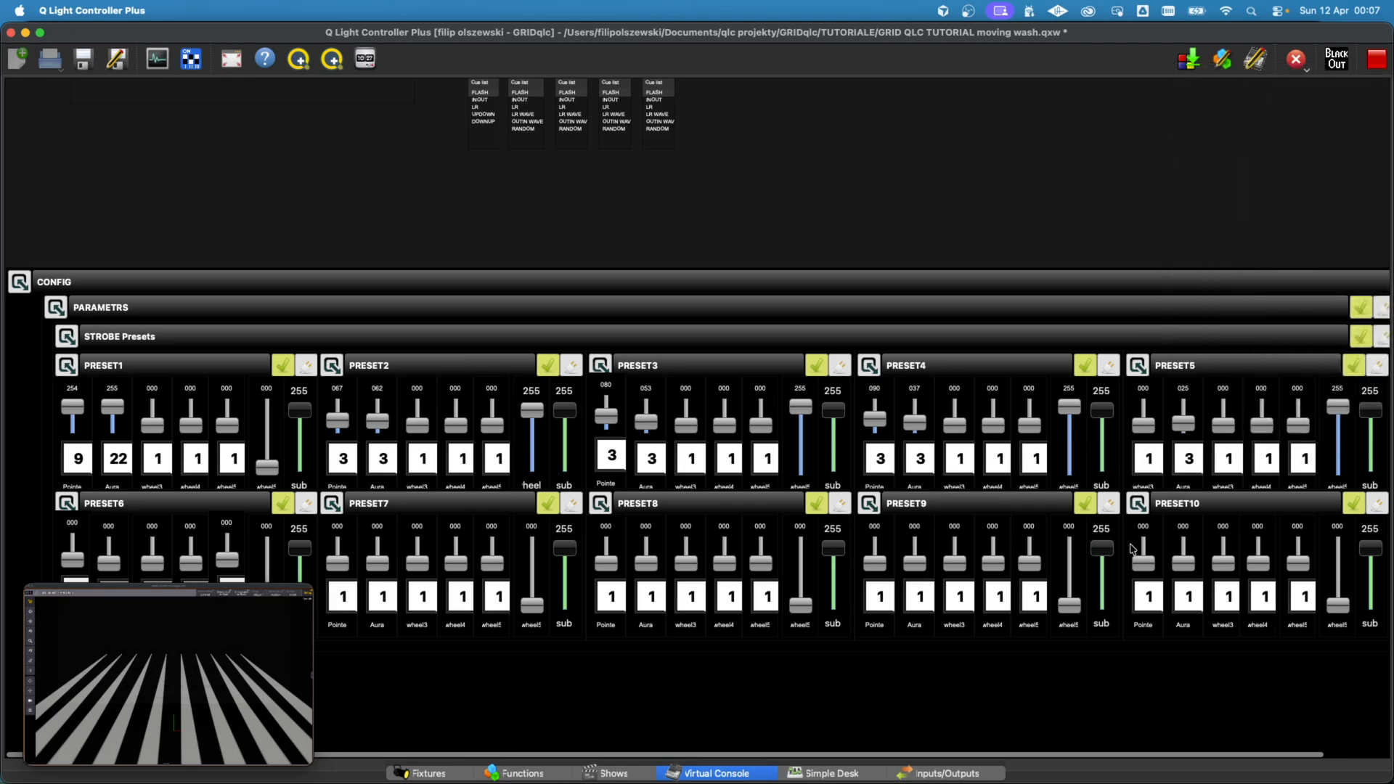
Step: Test strobe presets STR1 to STR4 on all groups and check the fixtures' response in the visualizer
scroll(996, 215, "up", 10)
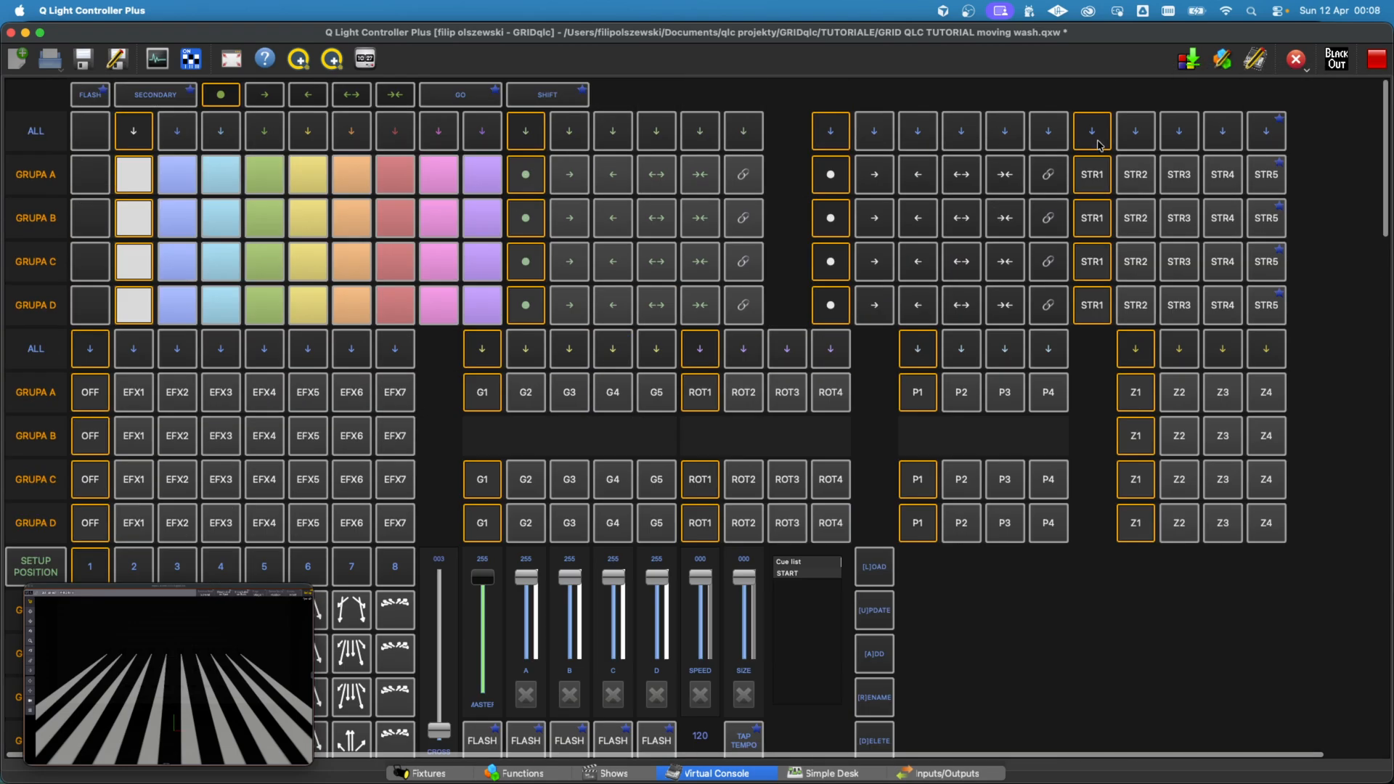
left_click(1136, 148)
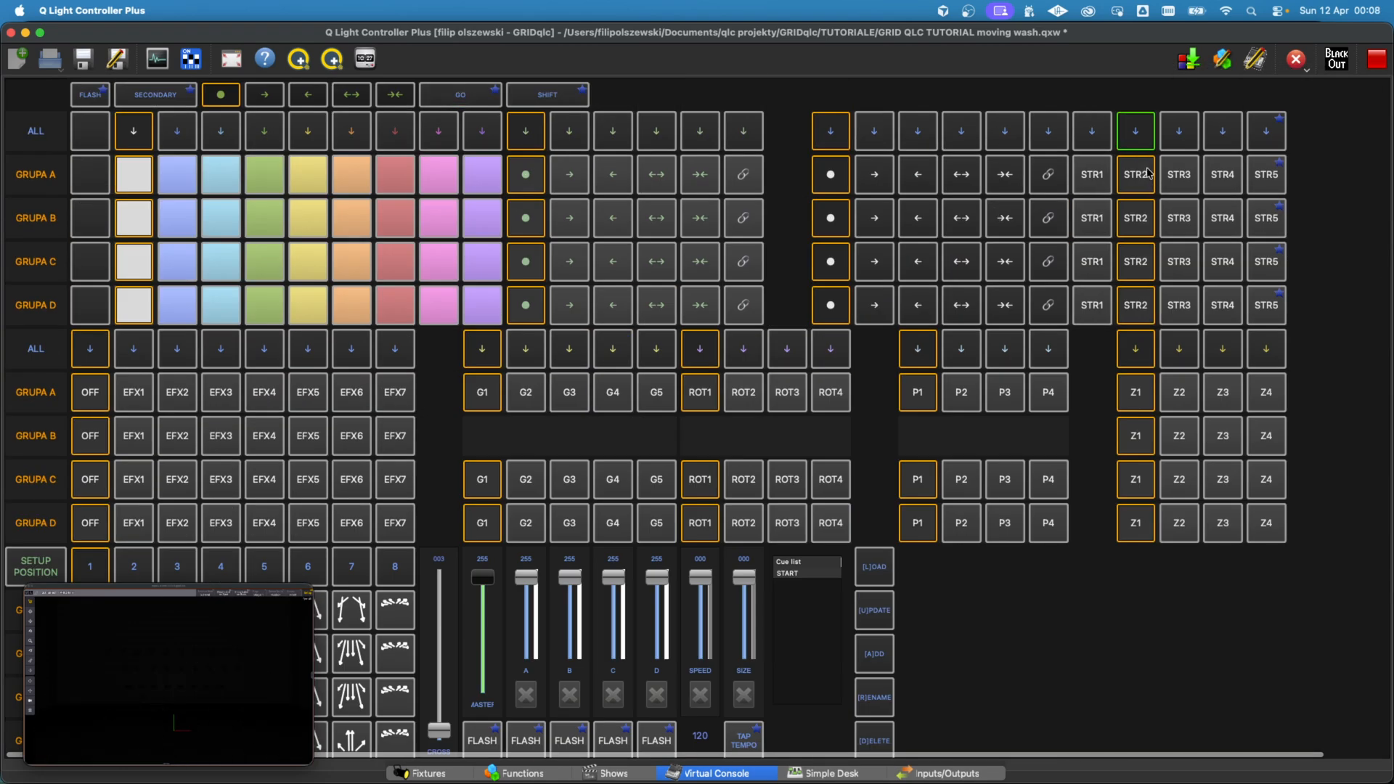
left_click(1095, 140)
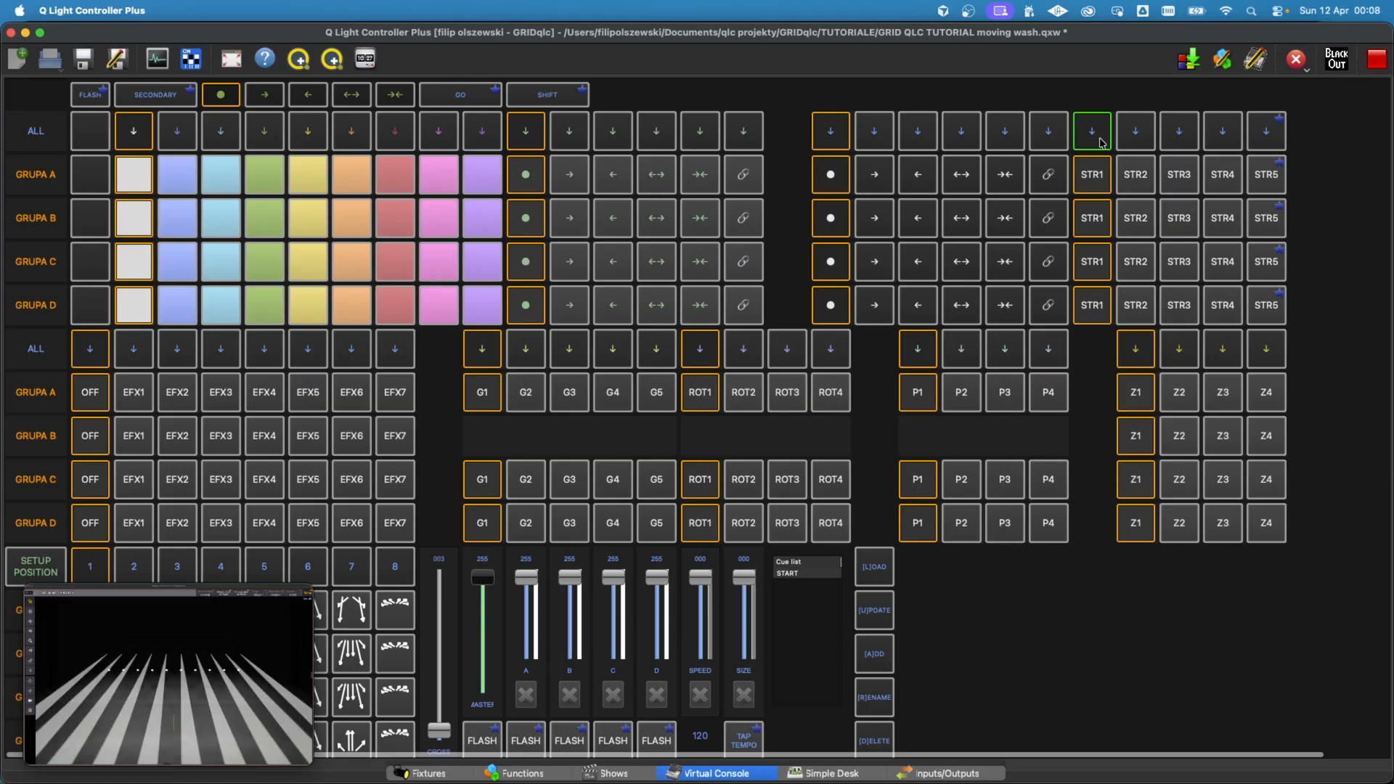
left_click(1131, 135)
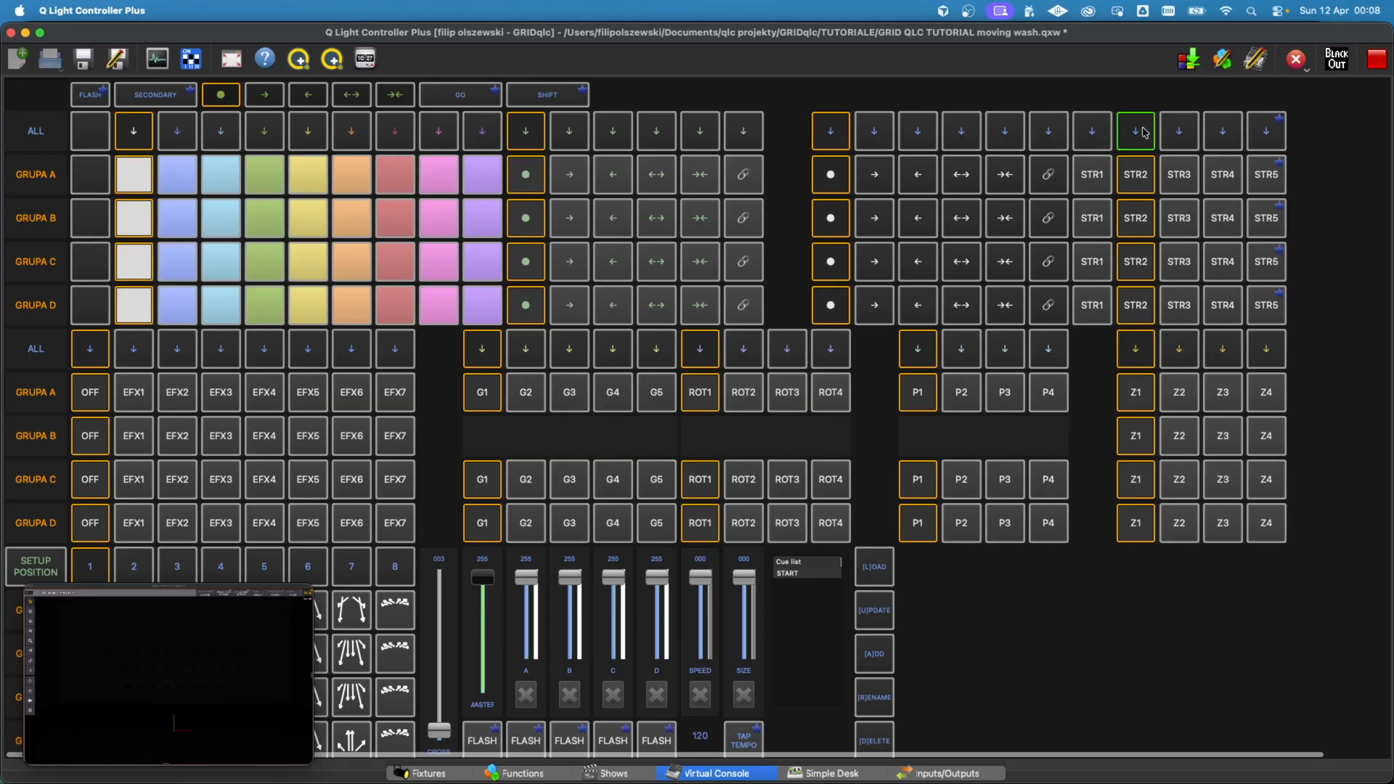
left_click(1166, 141)
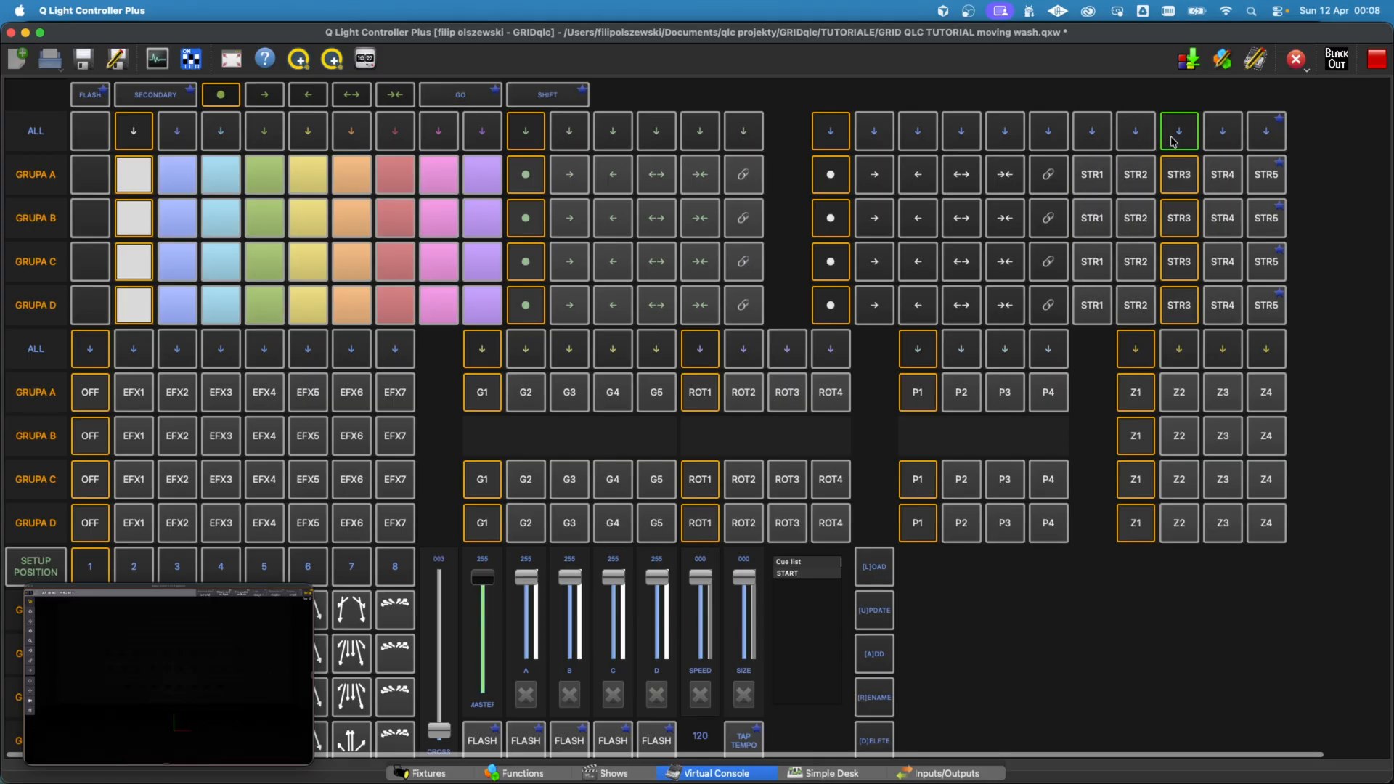
left_click(1227, 141)
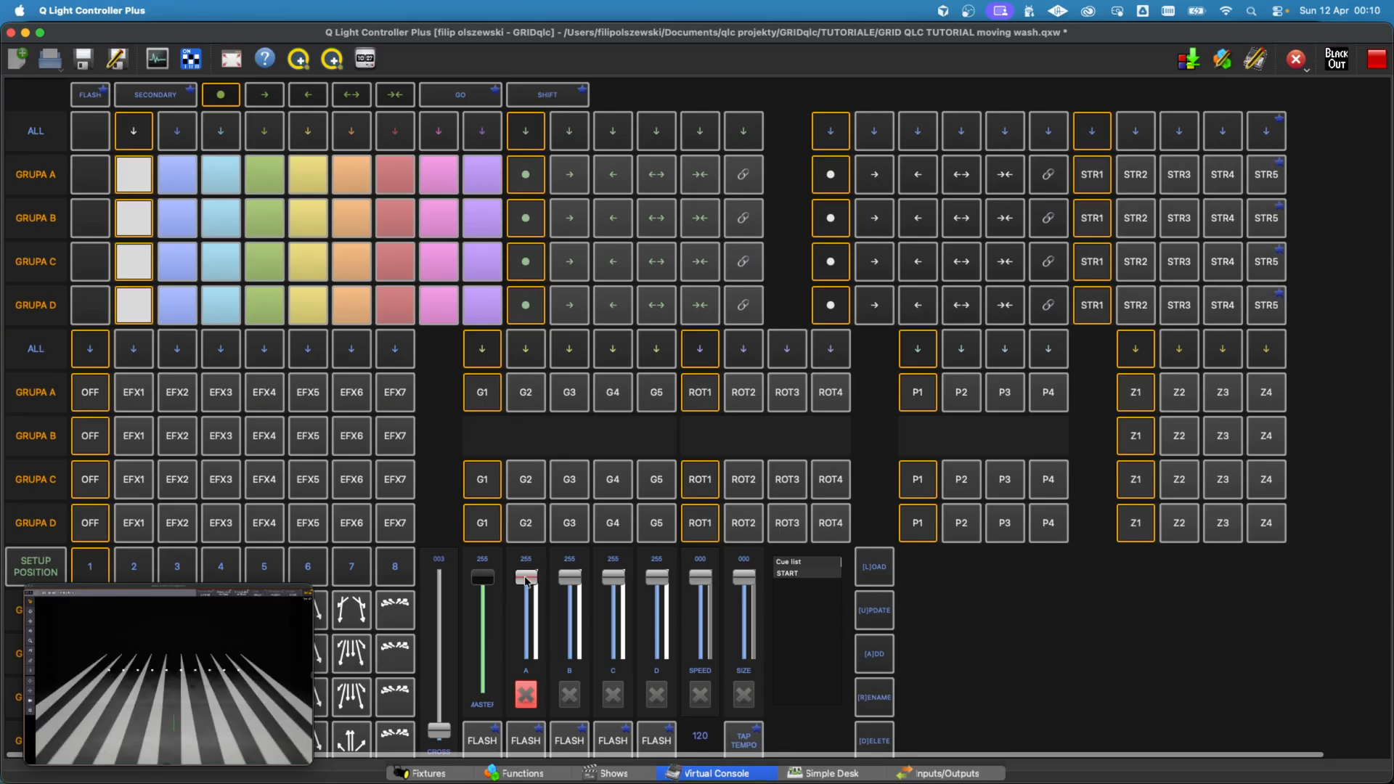
left_click(1135, 136)
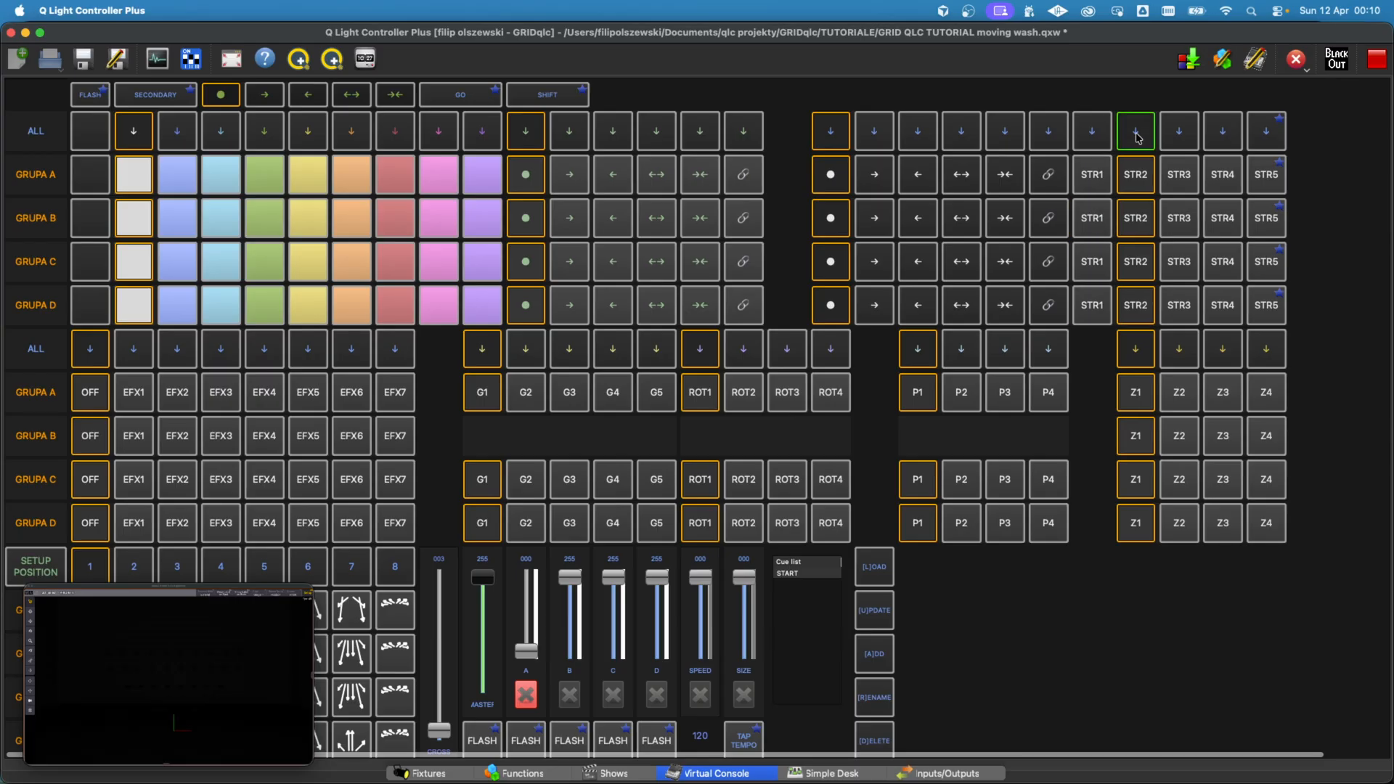
left_click(1098, 135)
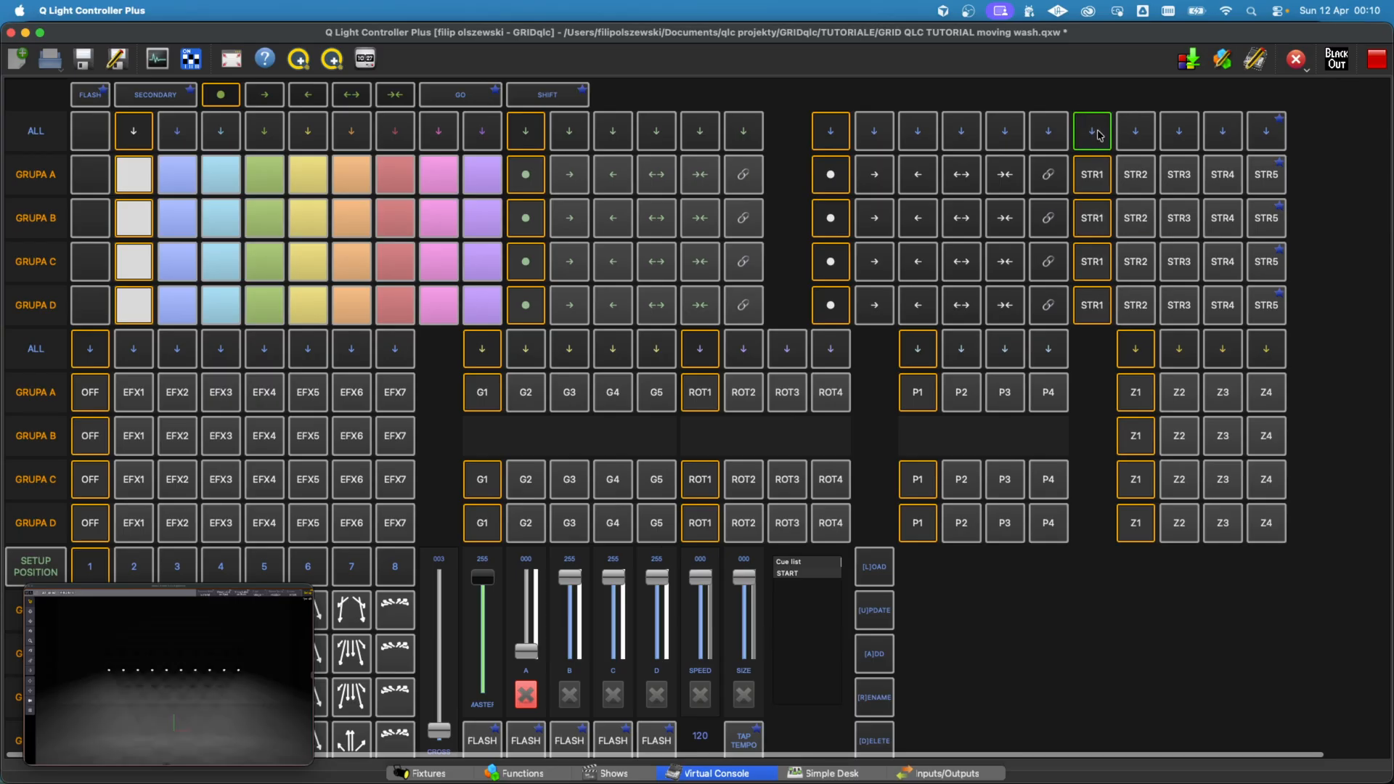
Step: Collapse the STROBE Presets frame and expand the ZOOM Presets frame
scroll(1001, 623, "down", 15)
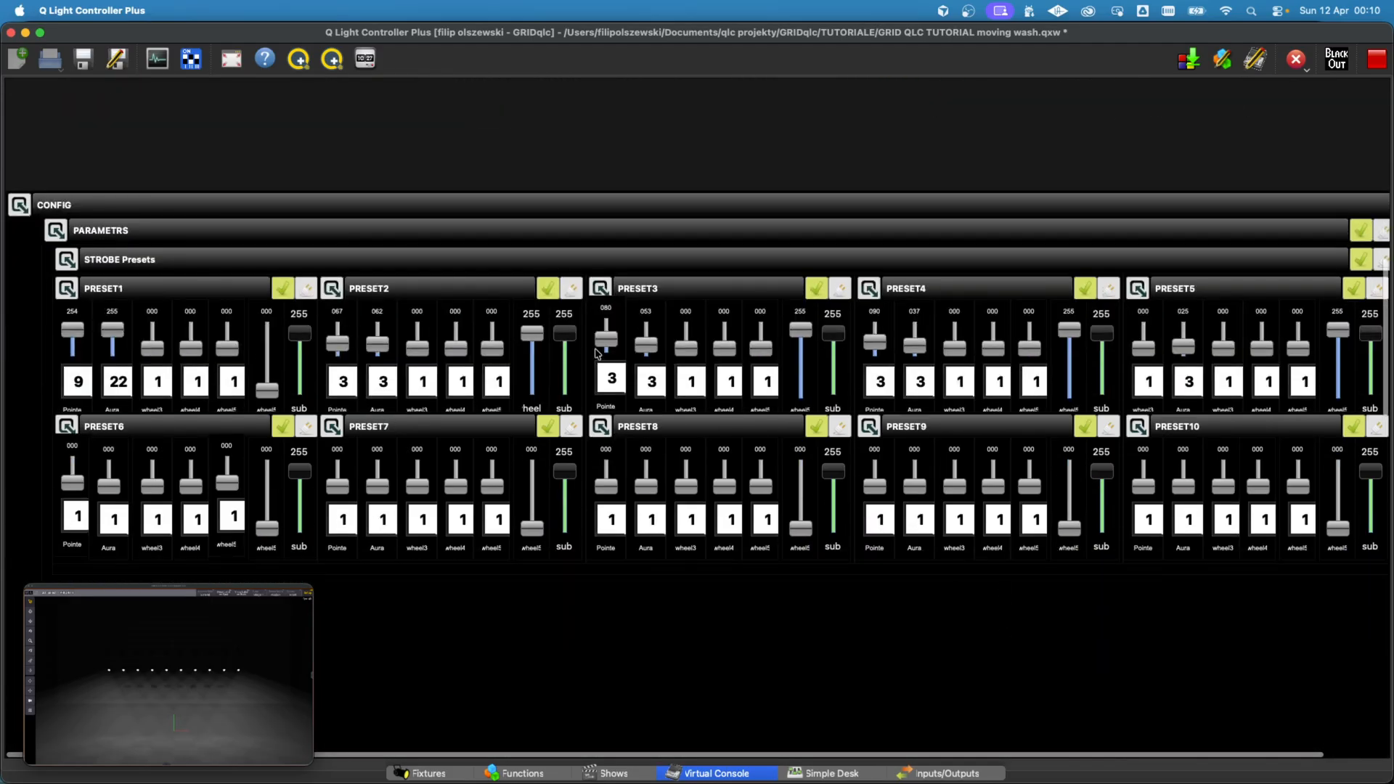
left_click(73, 260)
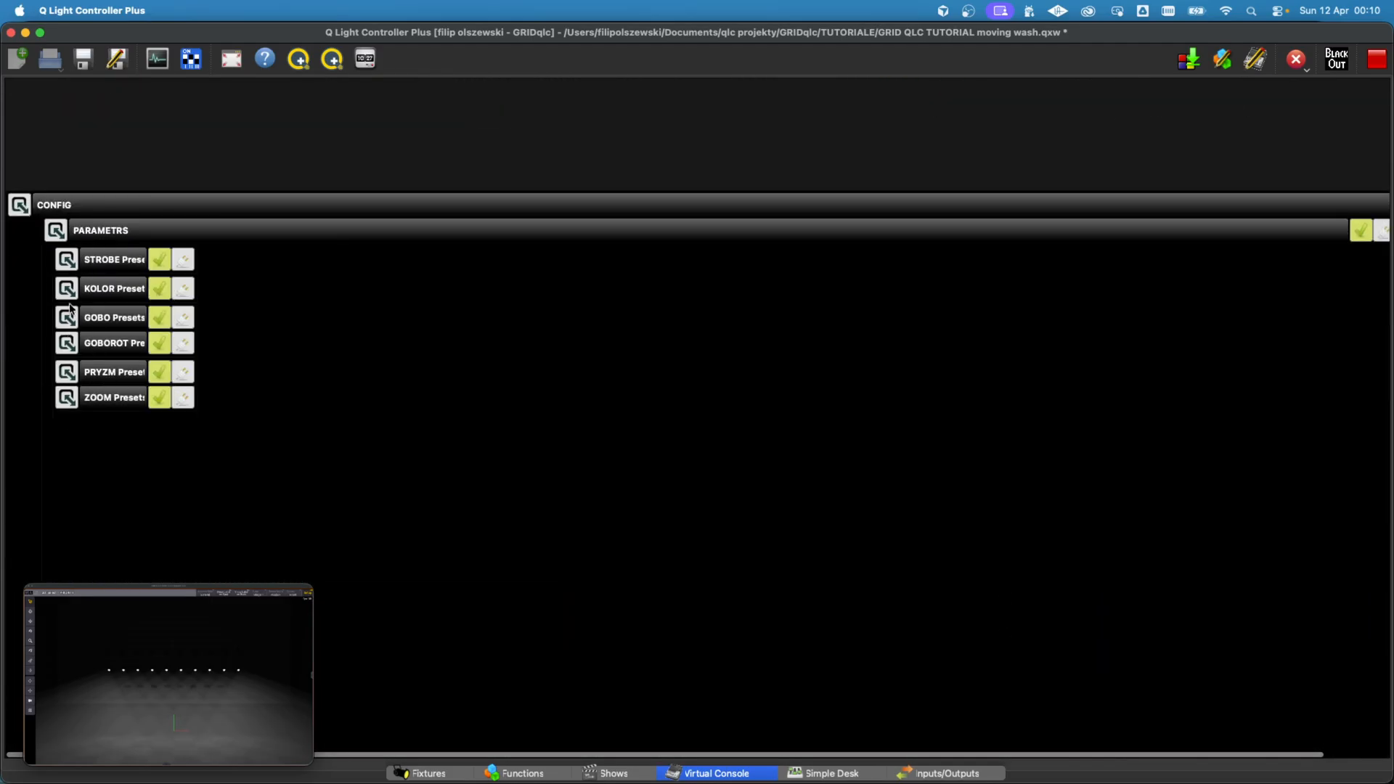
left_click(65, 399)
scroll(303, 334, "down", 5)
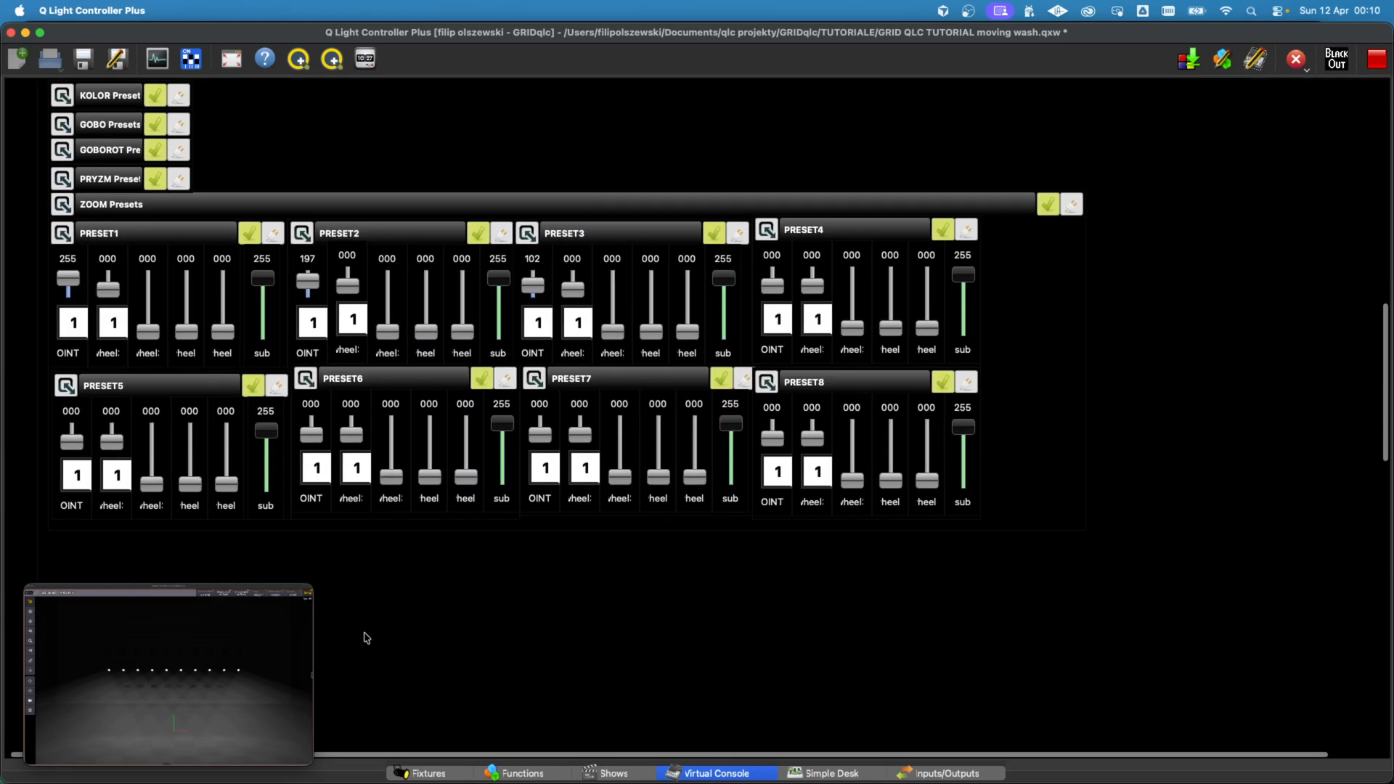
Step: Turn on live editing of the Virtual Console and rename the second slider of ZOOM PRESET1 as Aura
left_click(1255, 61)
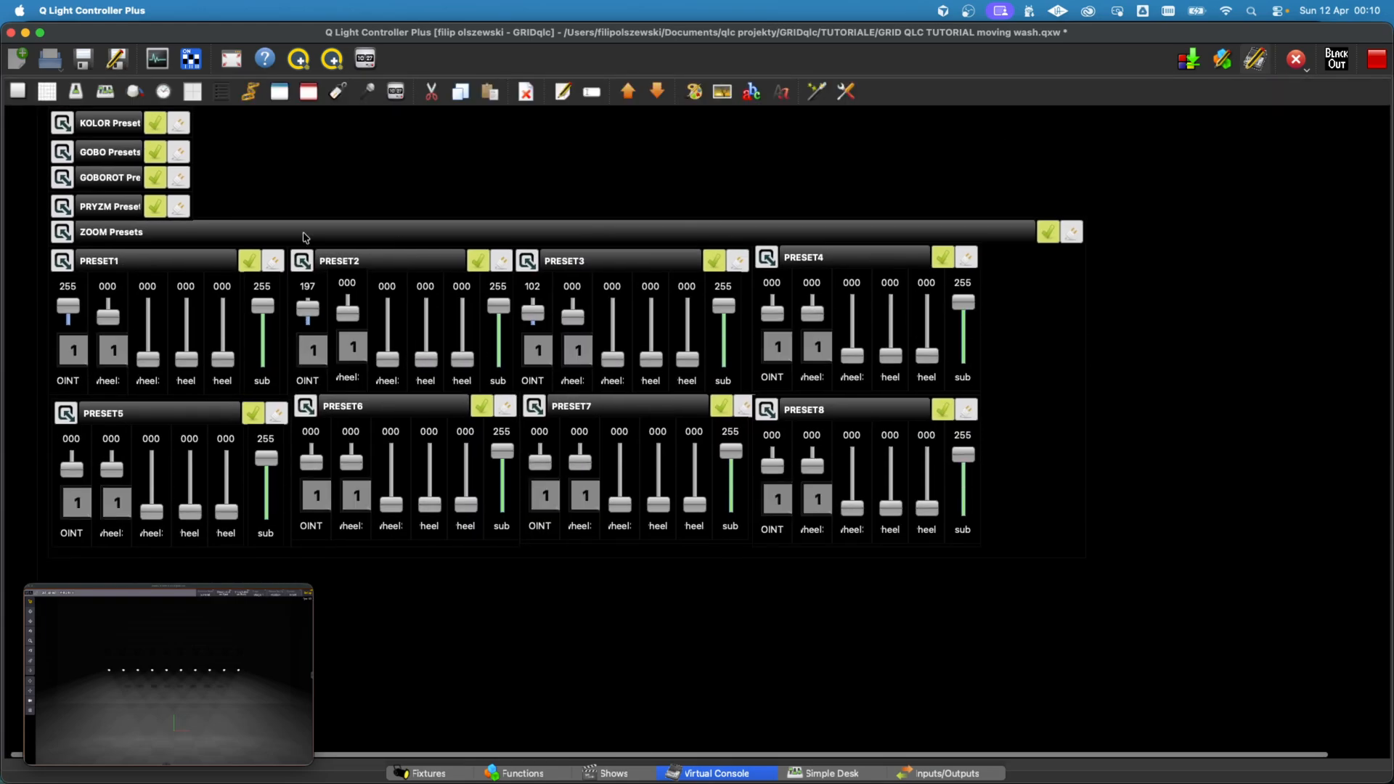
left_click(123, 288)
double_click(123, 288)
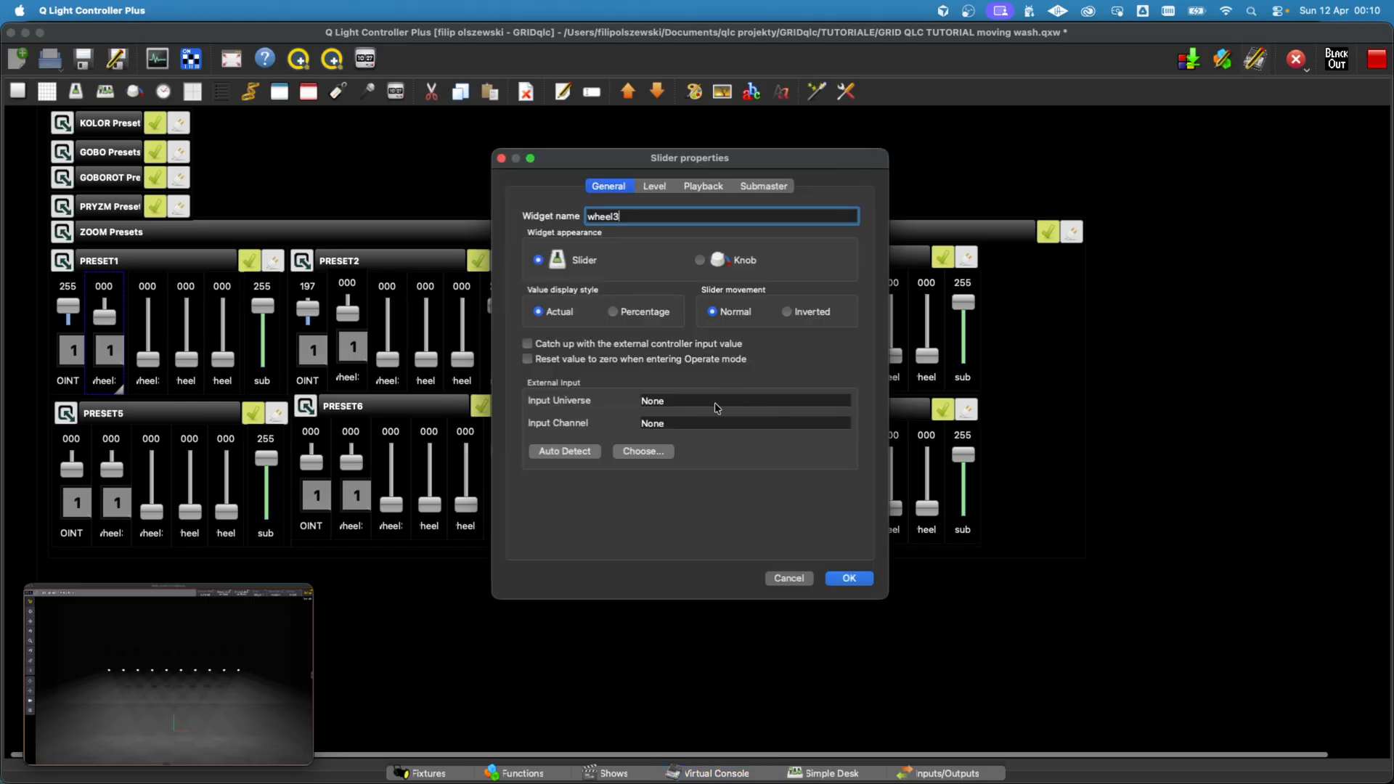
left_click(653, 185)
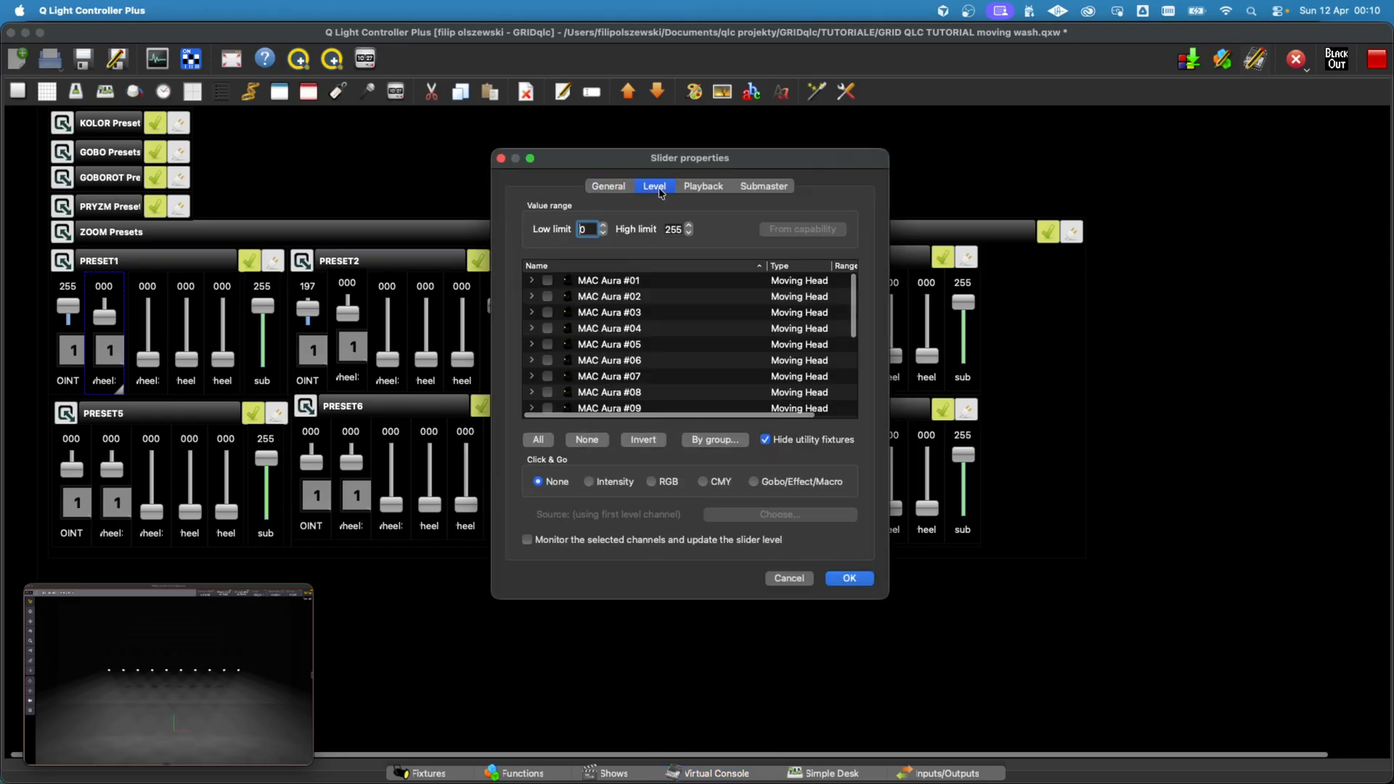
left_click(616, 187)
double_click(641, 215)
type("A")
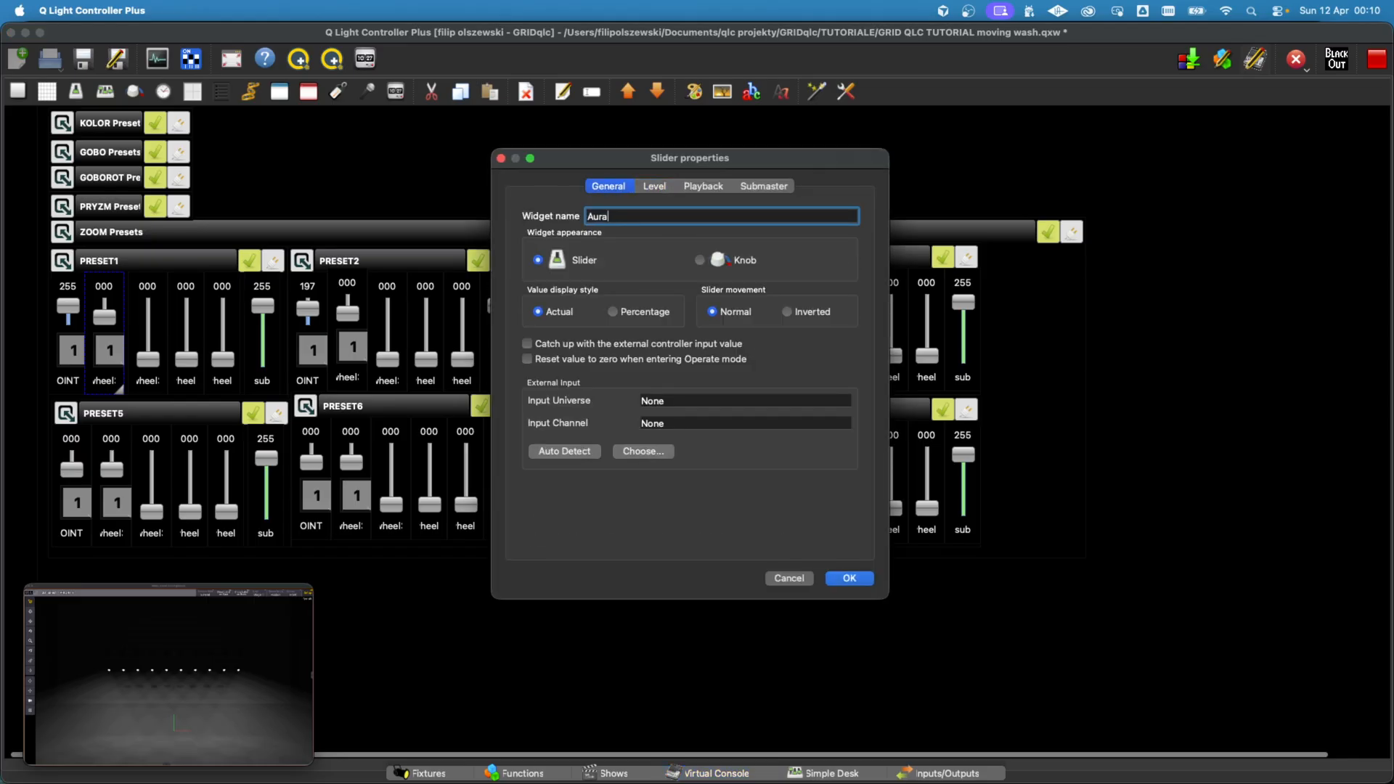
type("ura")
Step: Name the second slider of ZOOM PRESET1 Aura and choose MAC Aura #01's Zoom channel as its Gobo/Effect/Macro source
left_click(654, 186)
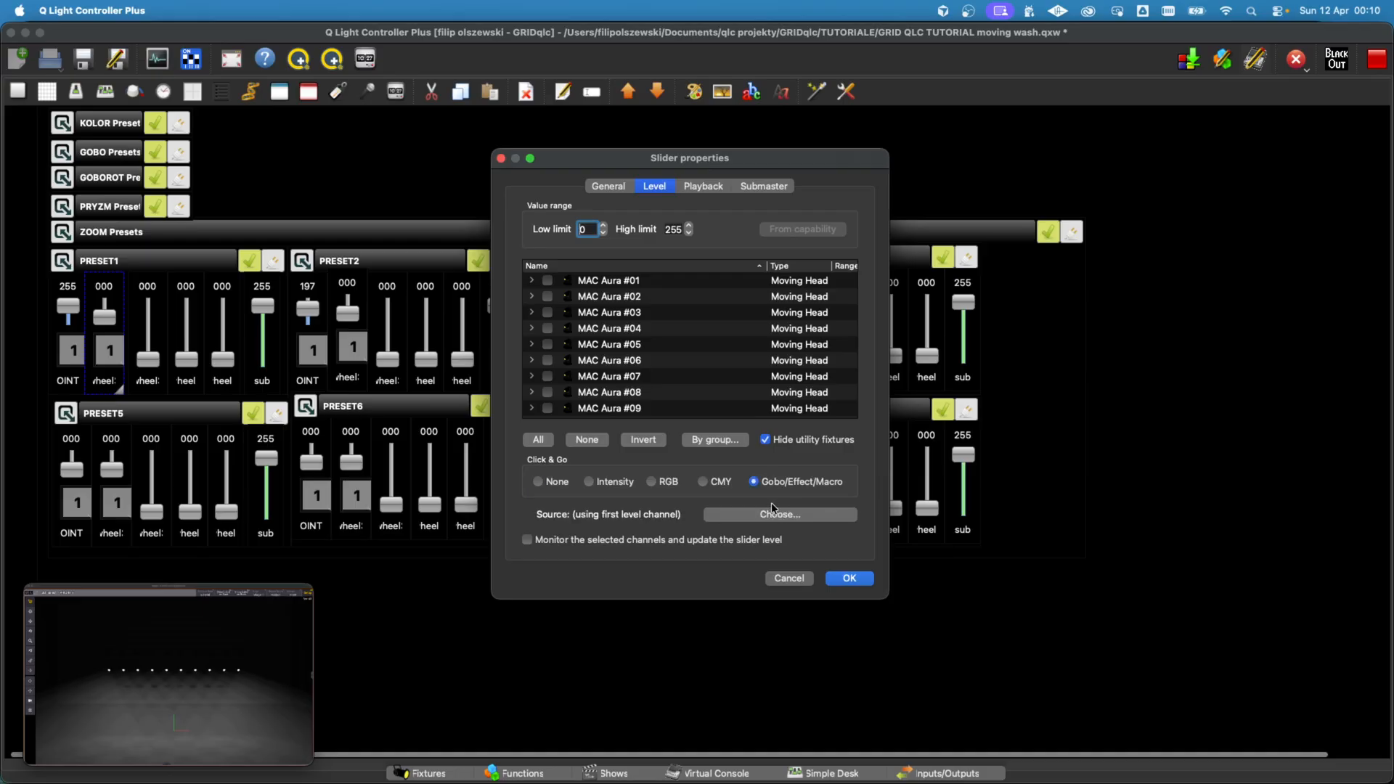
left_click(774, 512)
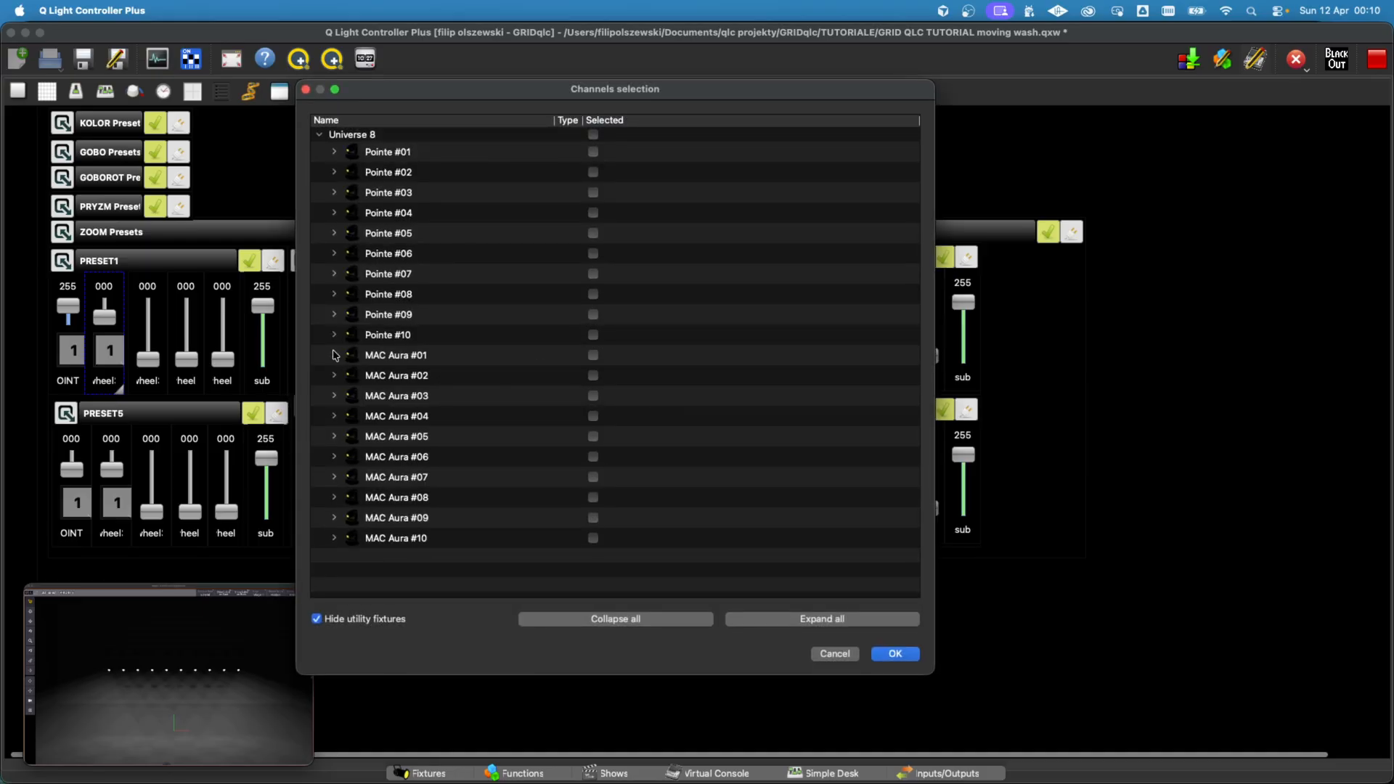
left_click(334, 355)
scroll(542, 434, "down", 4)
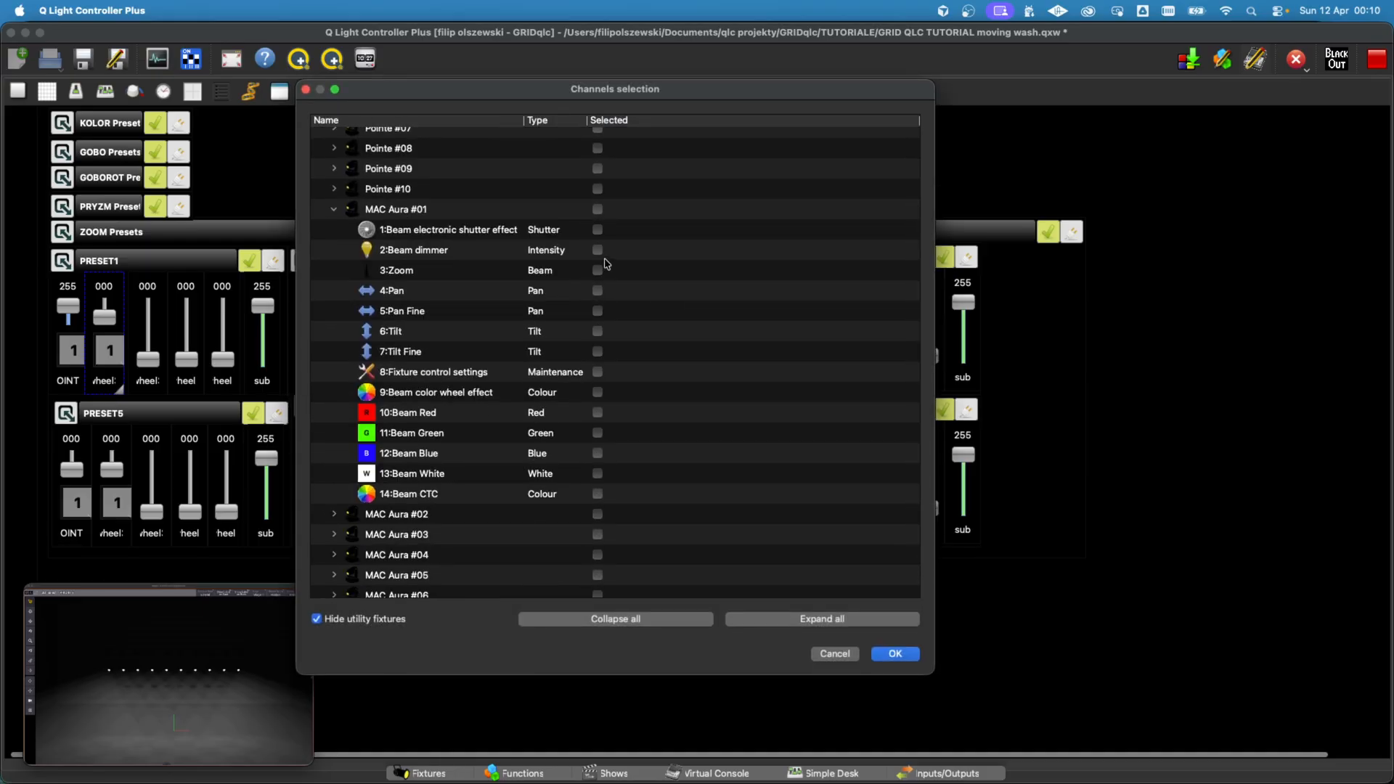
left_click(598, 271)
left_click(597, 258)
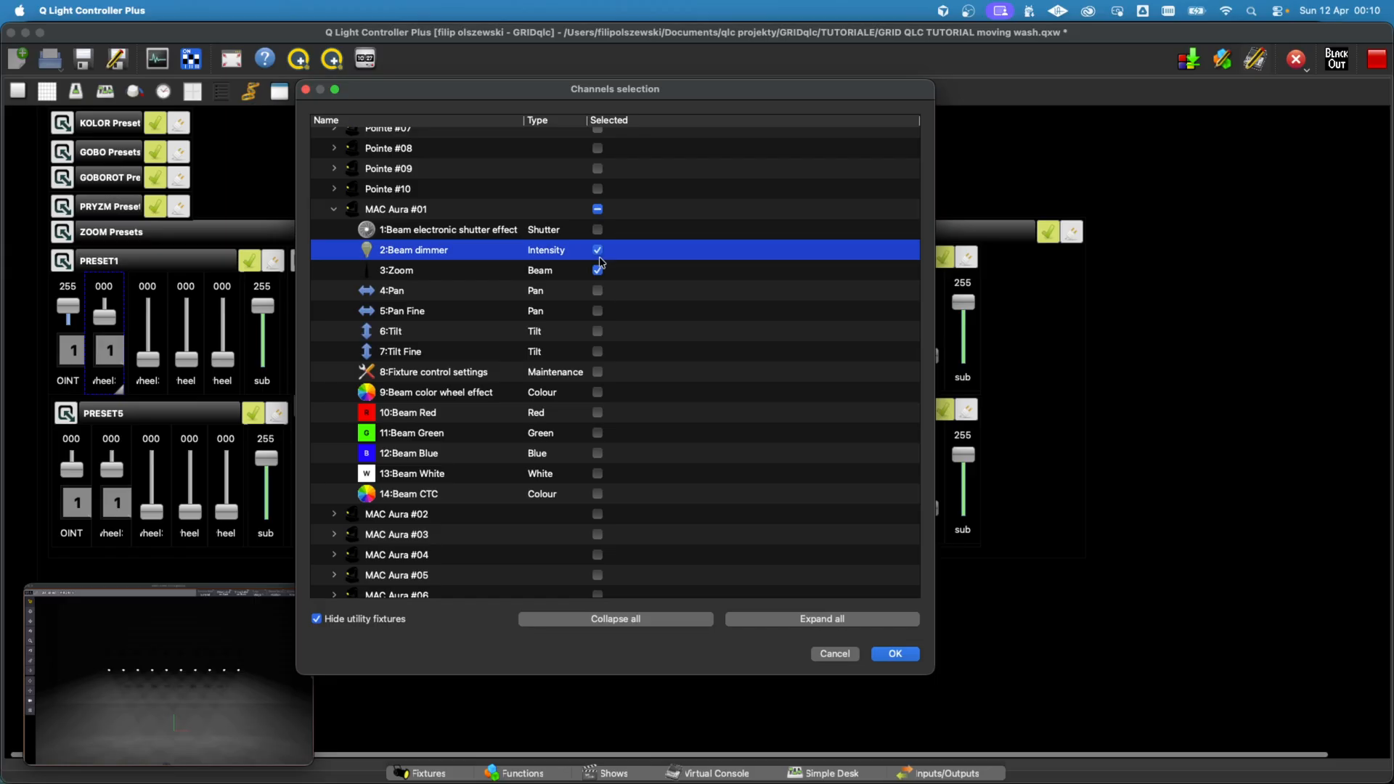
left_click(598, 254)
left_click(896, 654)
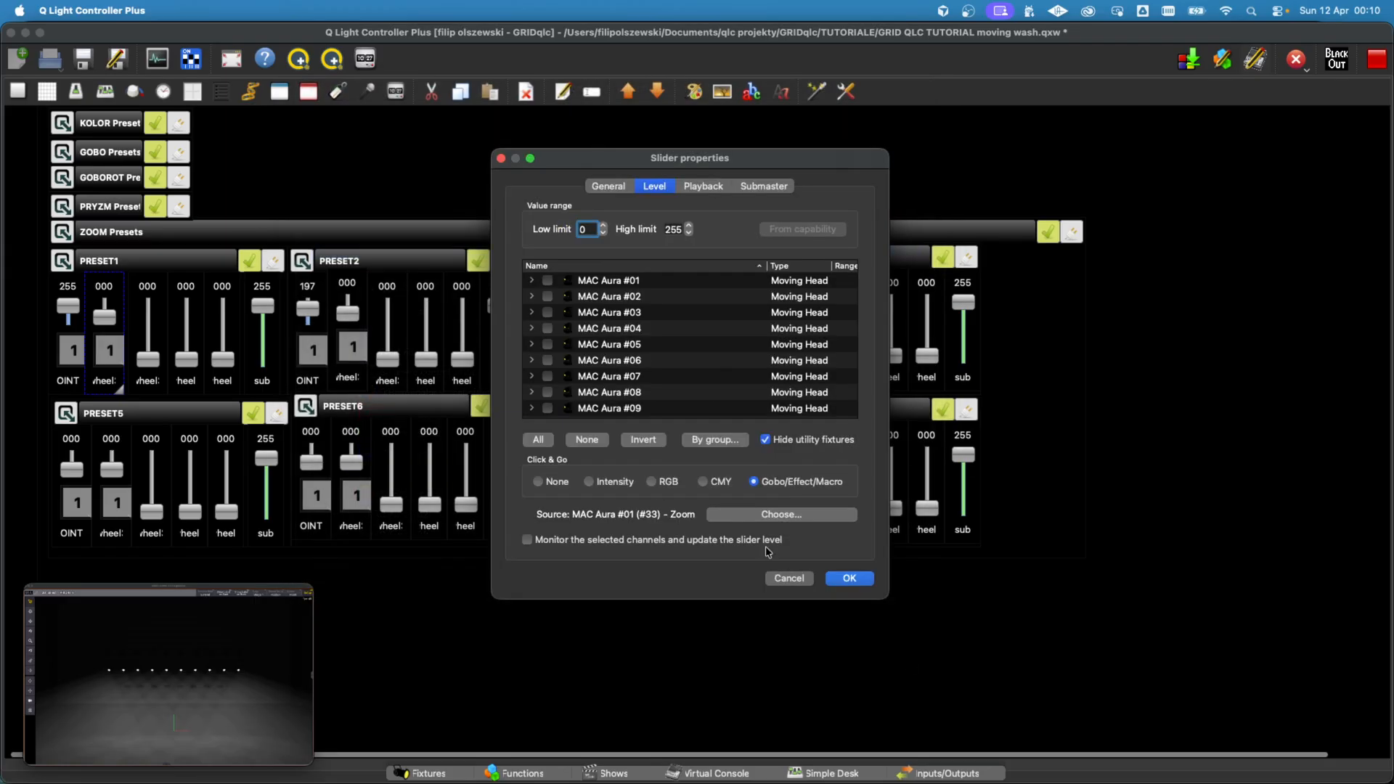
left_click(846, 578)
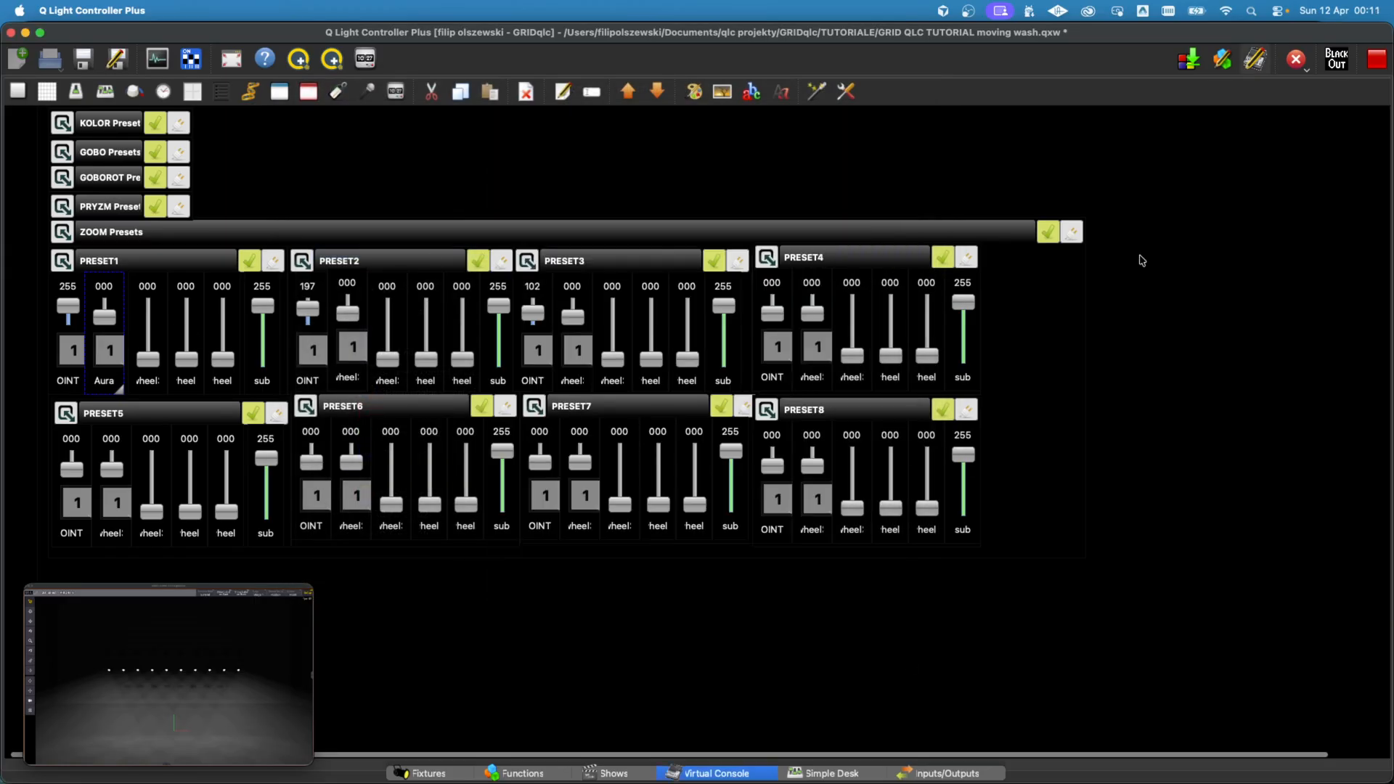
Step: Leave live editing and set the Aura slider of ZOOM PRESET1 to Zoom (Big to small) at 255
left_click(1256, 63)
left_click(110, 326)
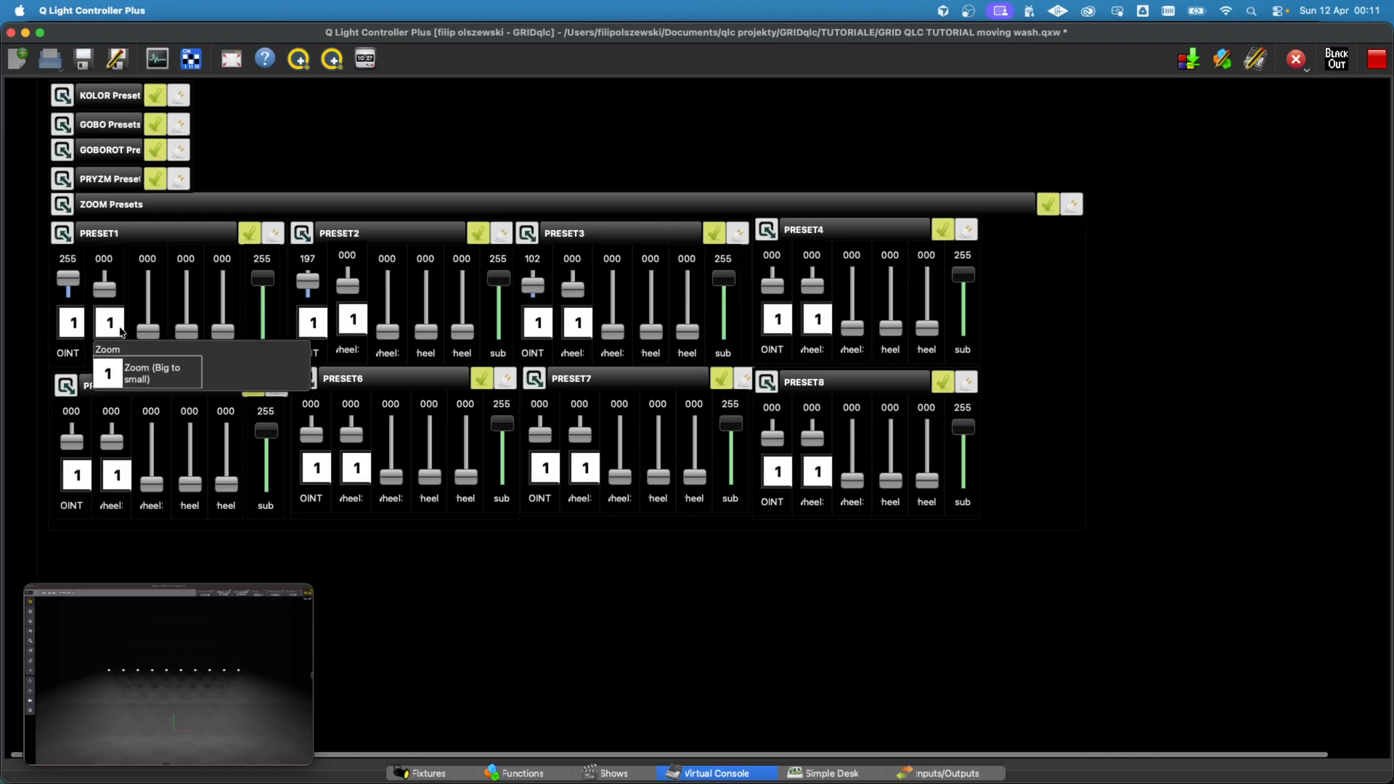
left_click(202, 379)
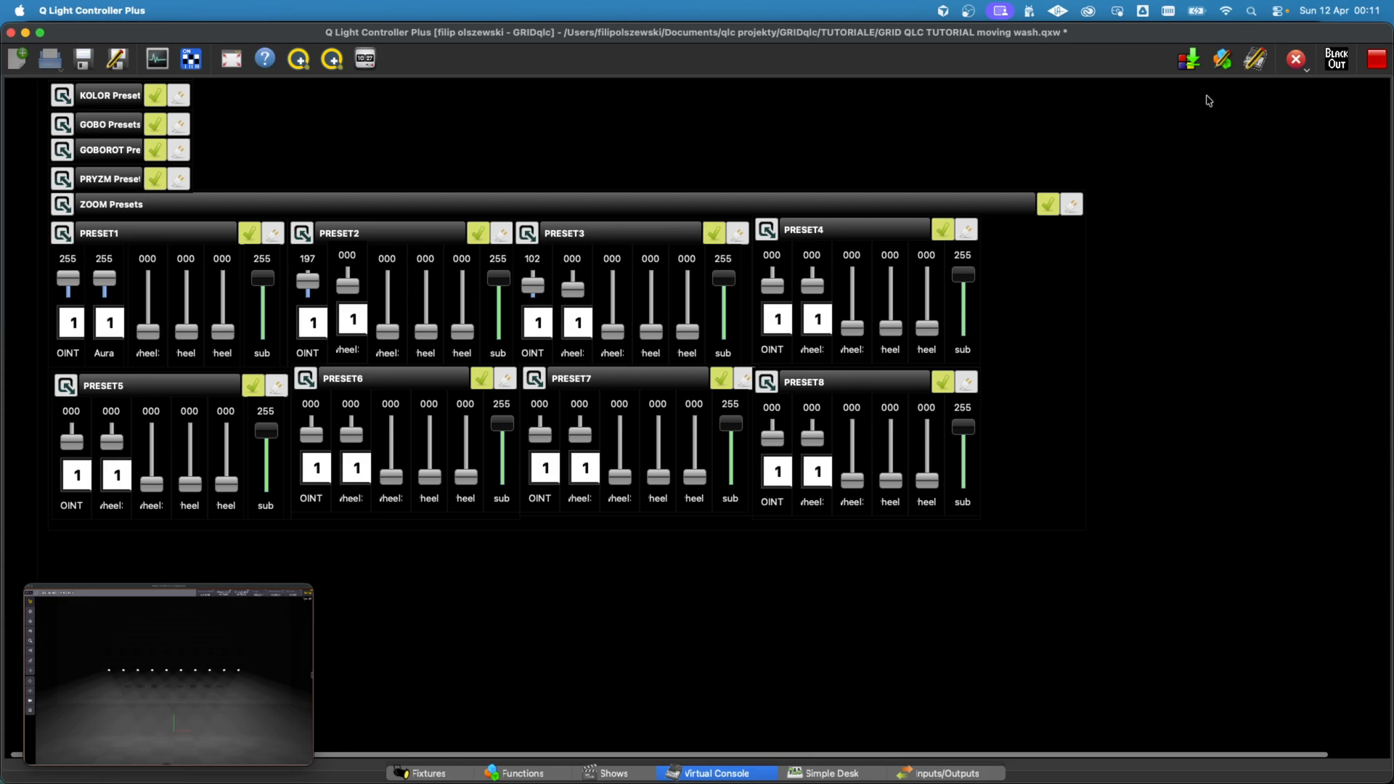
Step: In live editing, paste the PRESET1 Aura slider's Caption, Click & Go and Mode & Value properties onto the second sliders of PRESET2 to PRESET8
left_click(1260, 65)
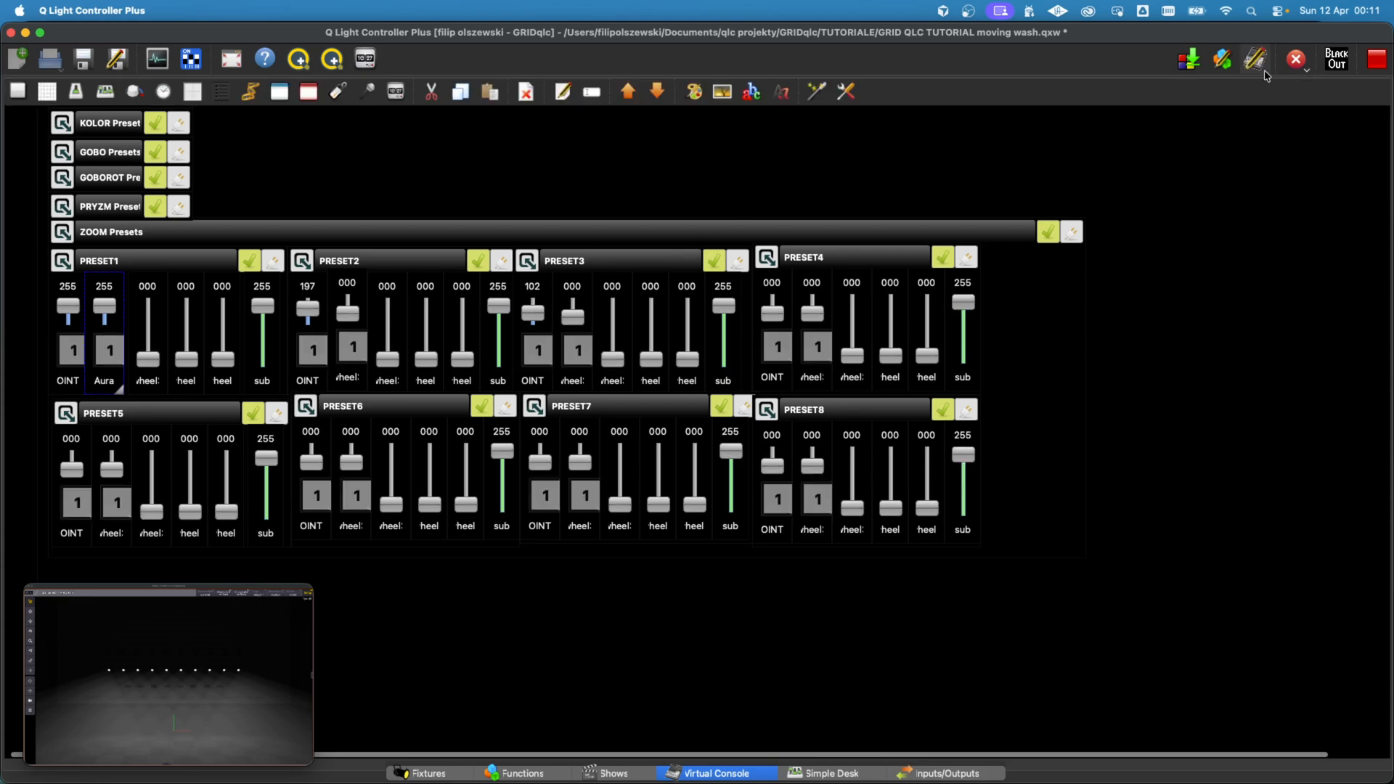
left_click(362, 296)
left_click(818, 291, "ctrl")
left_click(813, 450, "ctrl")
left_click(588, 455, "ctrl")
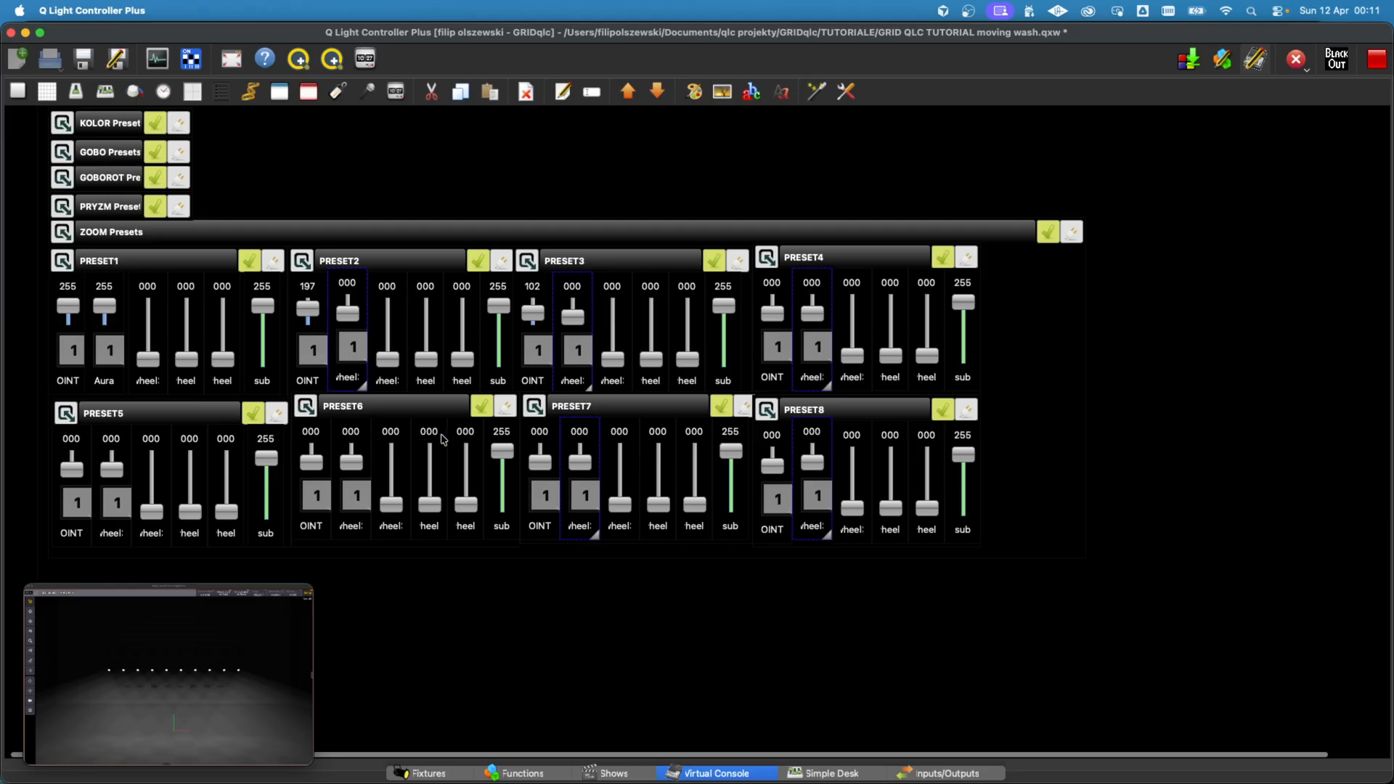
left_click(356, 431, "ctrl")
left_click(126, 439, "ctrl")
key("ctrl+v")
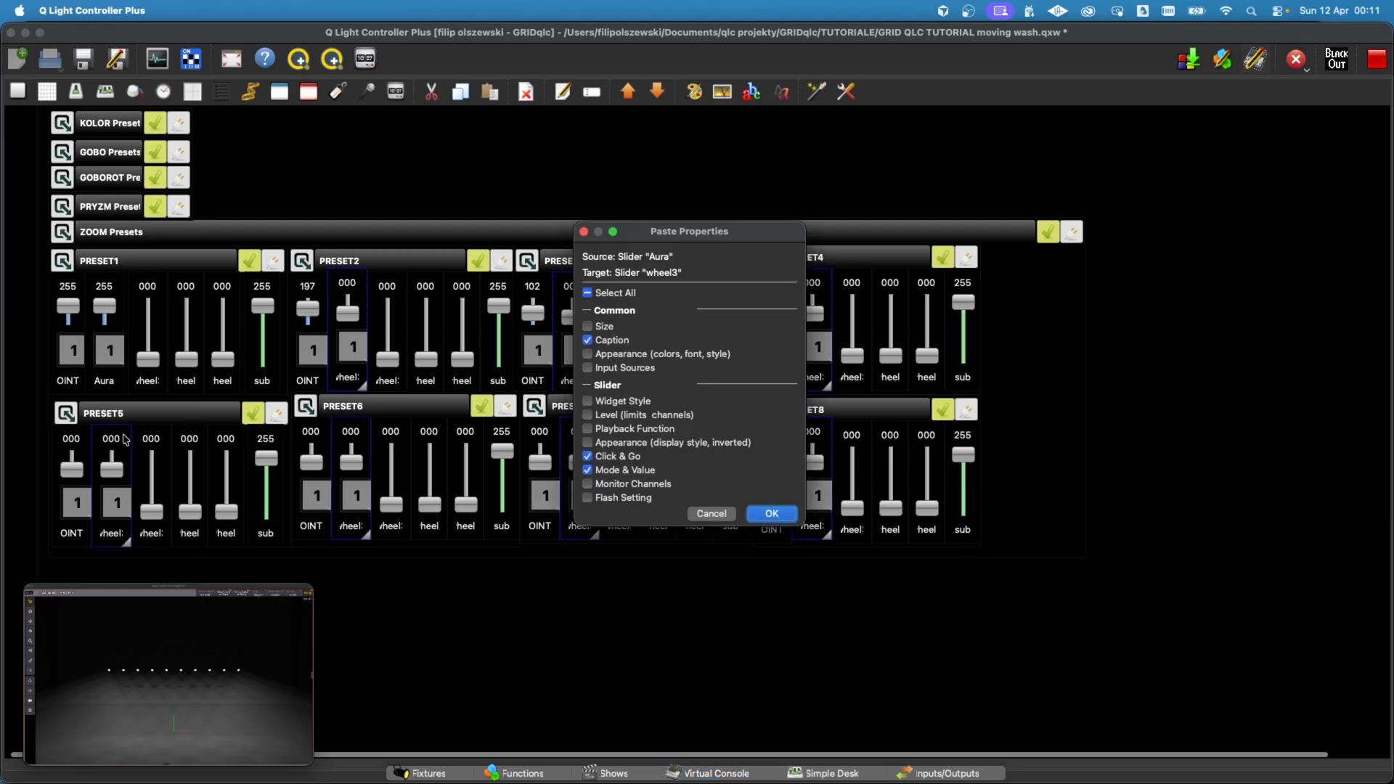
left_click(772, 514)
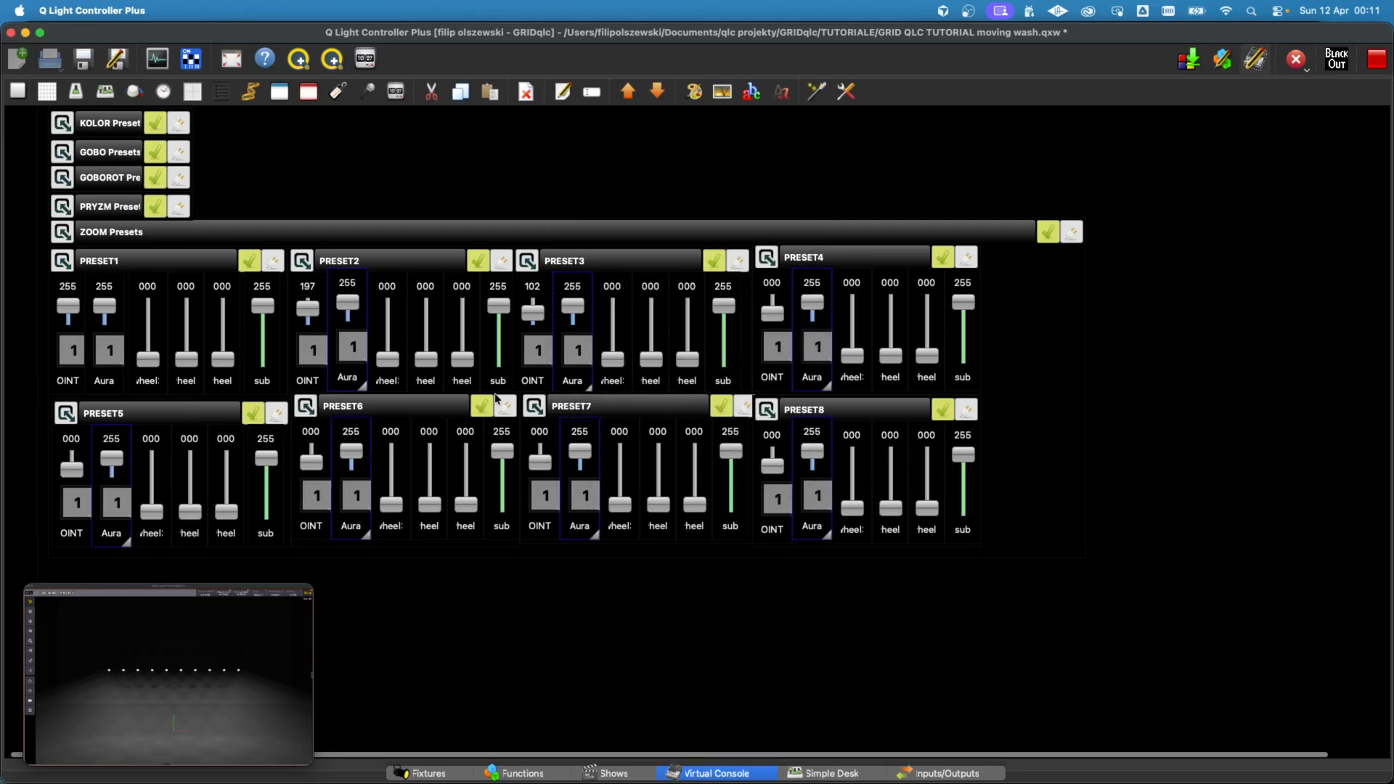
Step: Leave live editing and lower the Aura sliders of ZOOM PRESET5 to PRESET8 to 0
left_click(1255, 58)
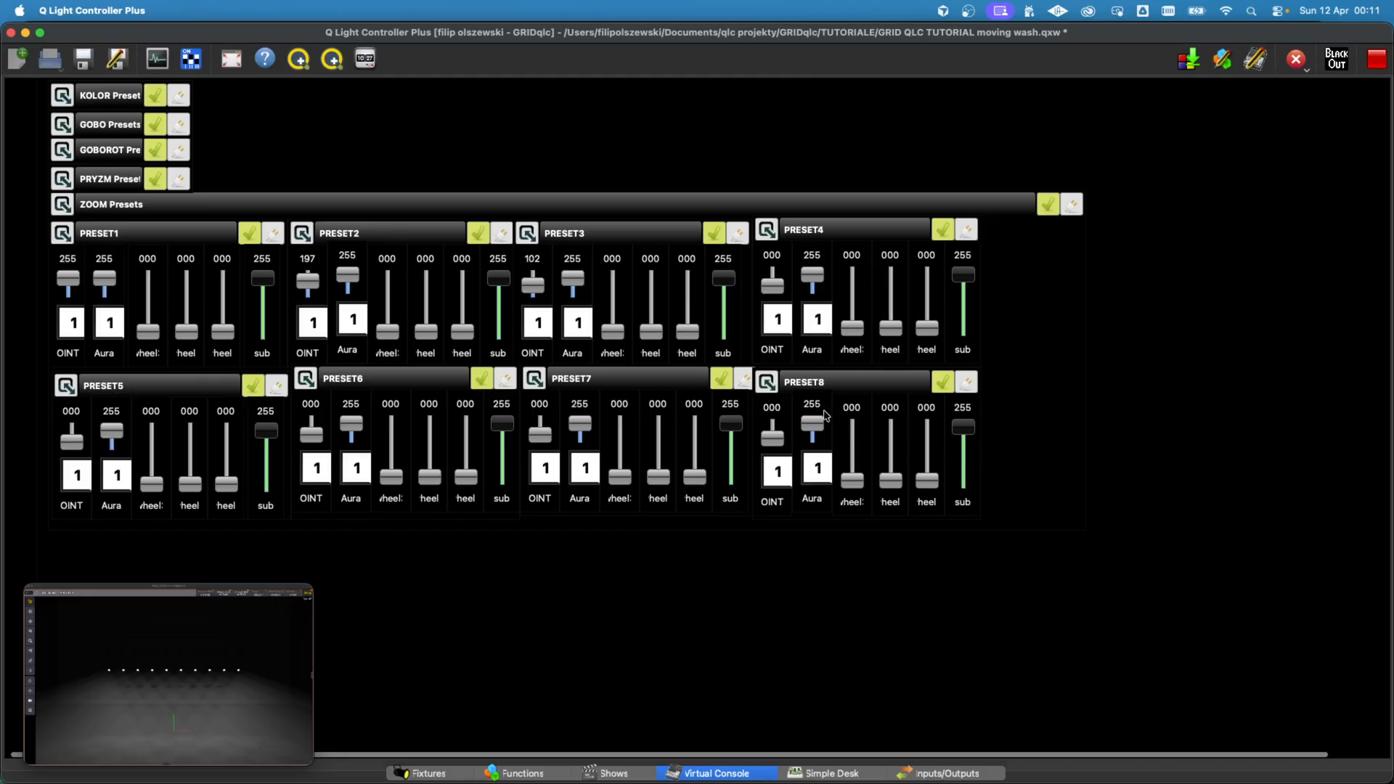
left_click_drag(580, 424, 580, 444)
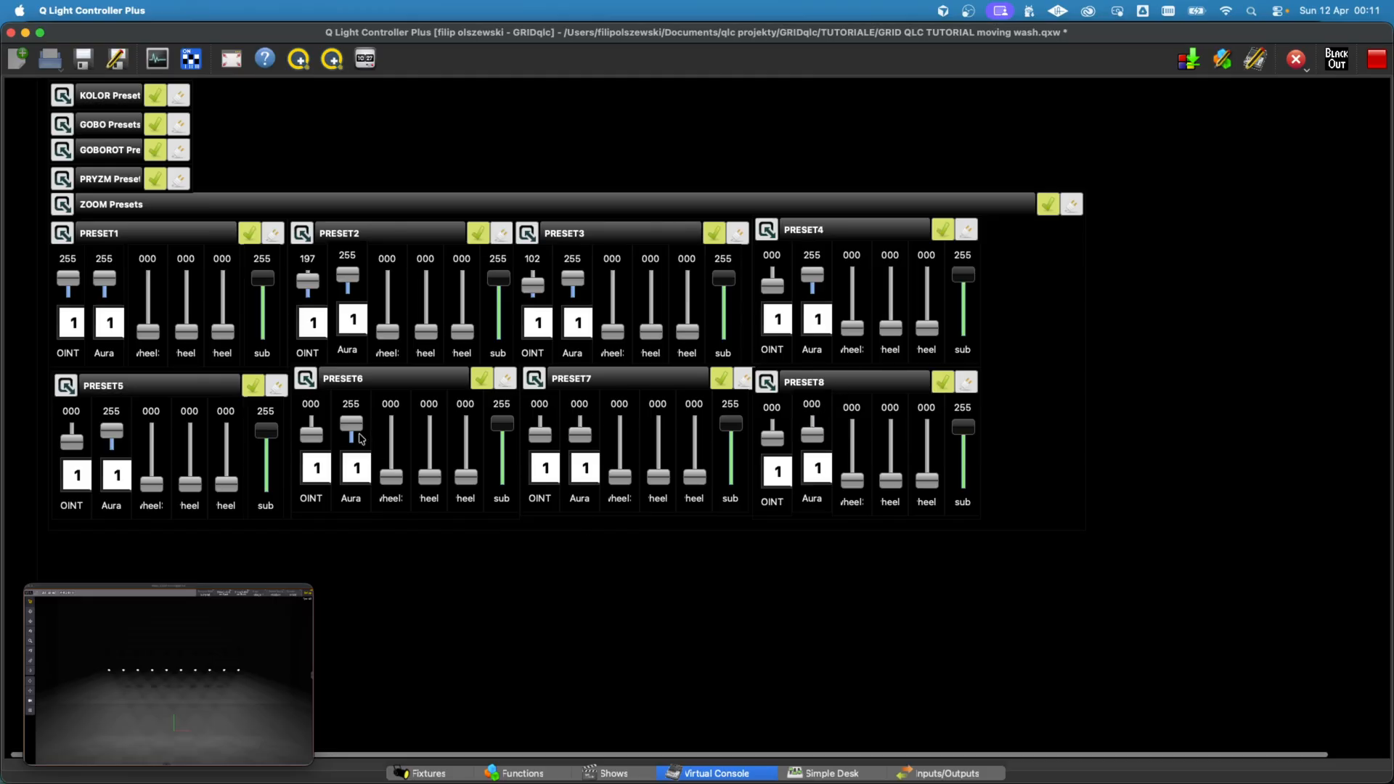
left_click_drag(352, 425, 354, 523)
left_click_drag(111, 430, 111, 493)
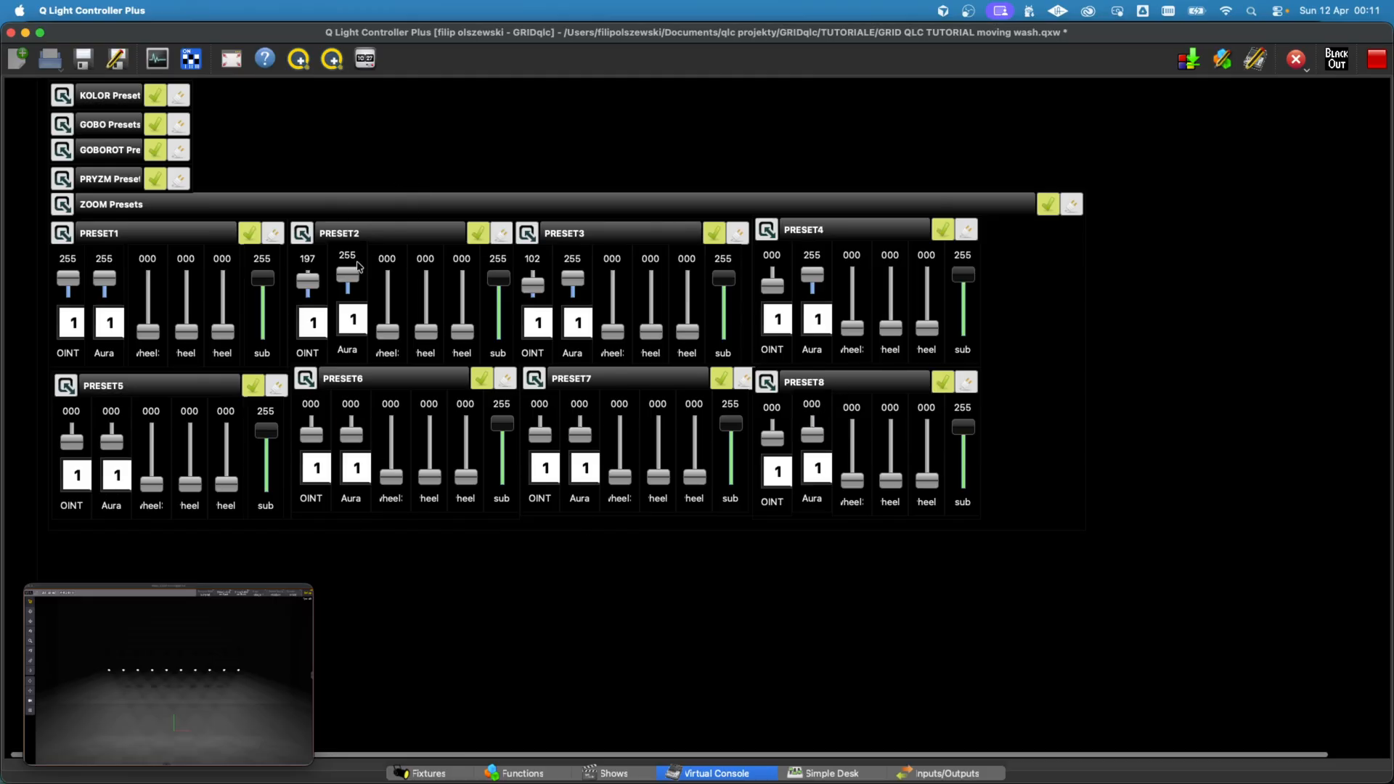
Step: Set the Aura zoom sliders to 190 in PRESET2, 86 in PRESET3 and 0 in PRESET4
left_click(354, 319)
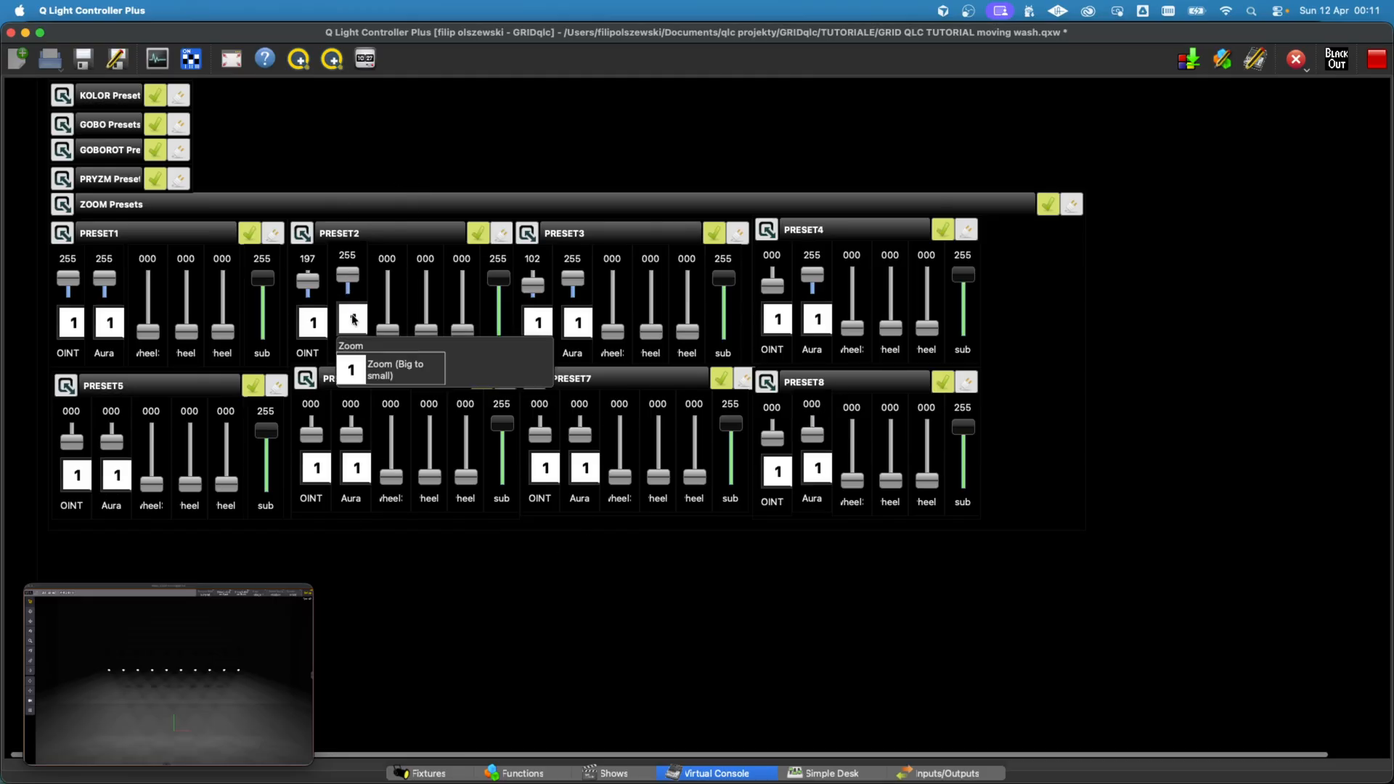
left_click(432, 375)
left_click(361, 322)
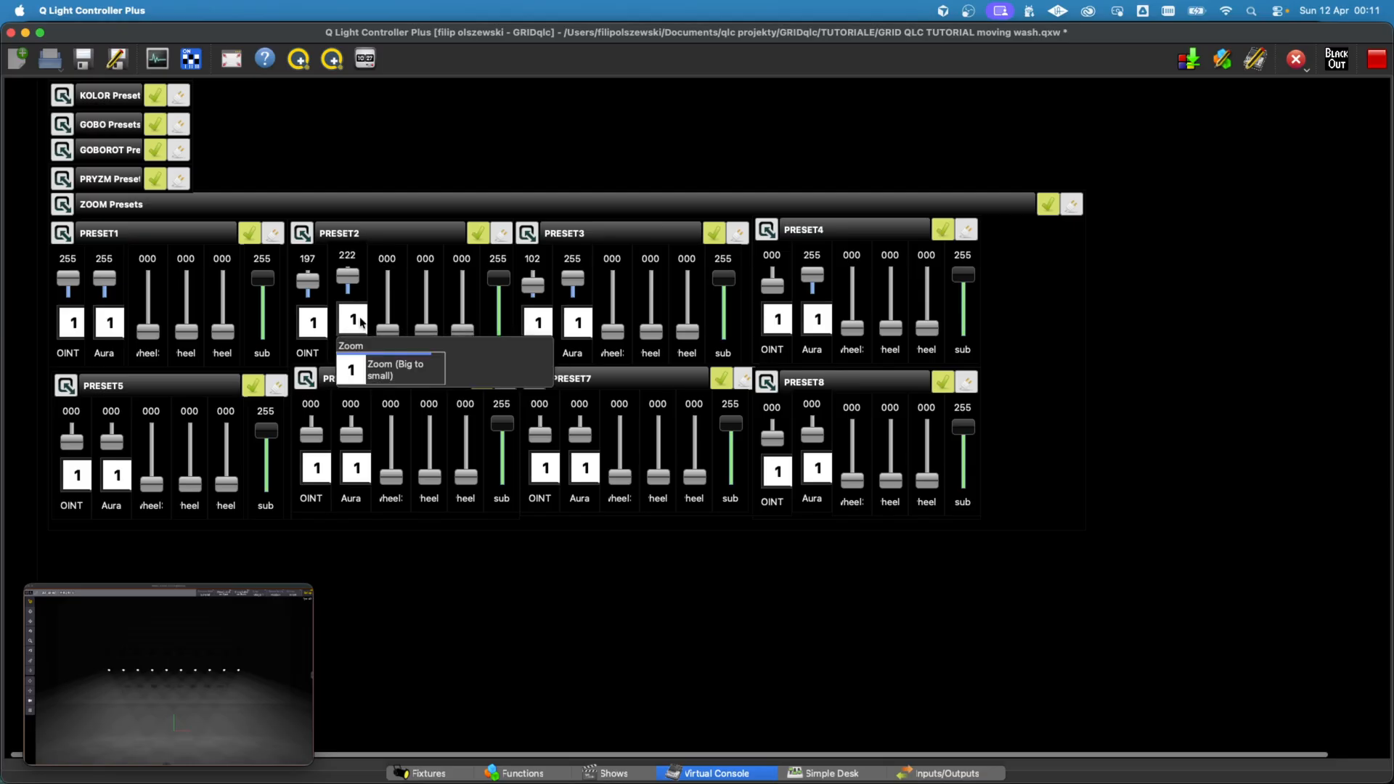
left_click(421, 368)
left_click(578, 328)
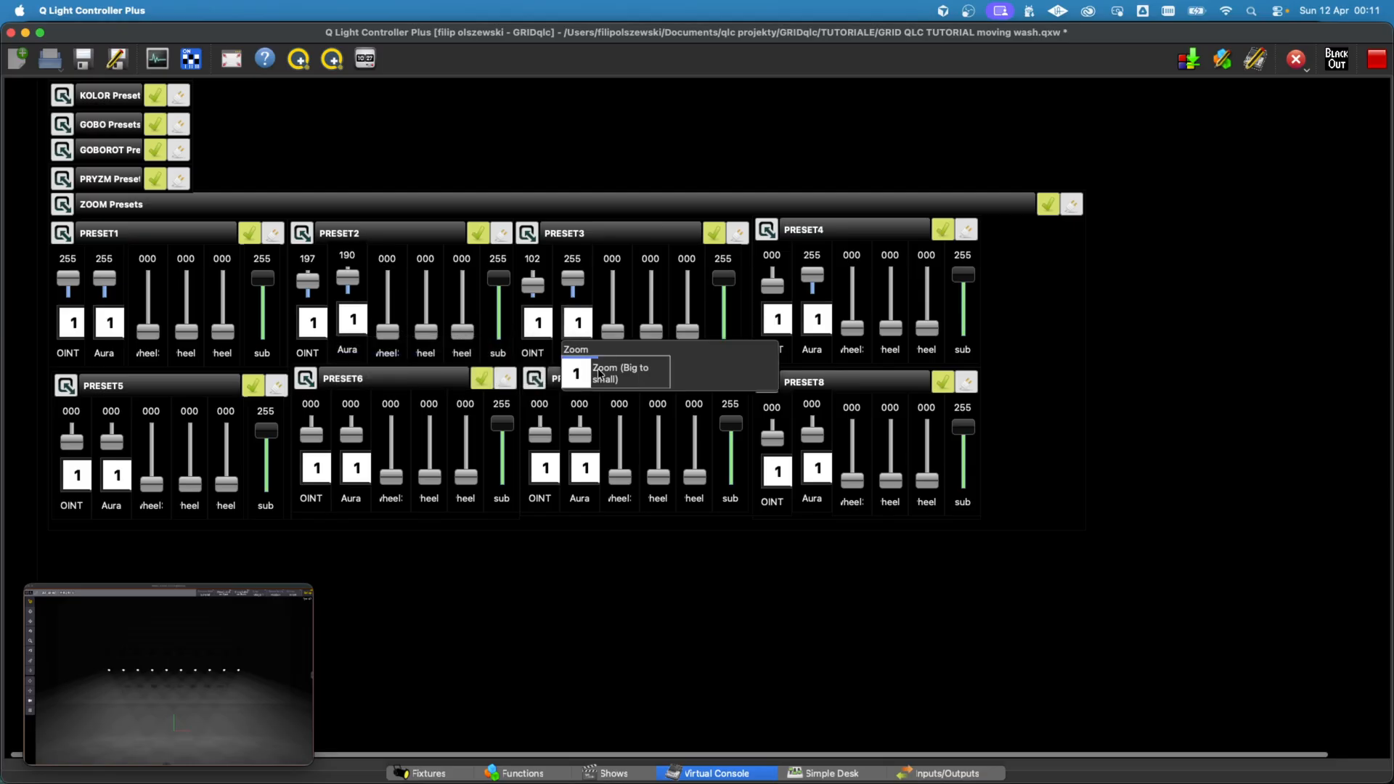
left_click(599, 370)
left_click_drag(811, 274, 816, 352)
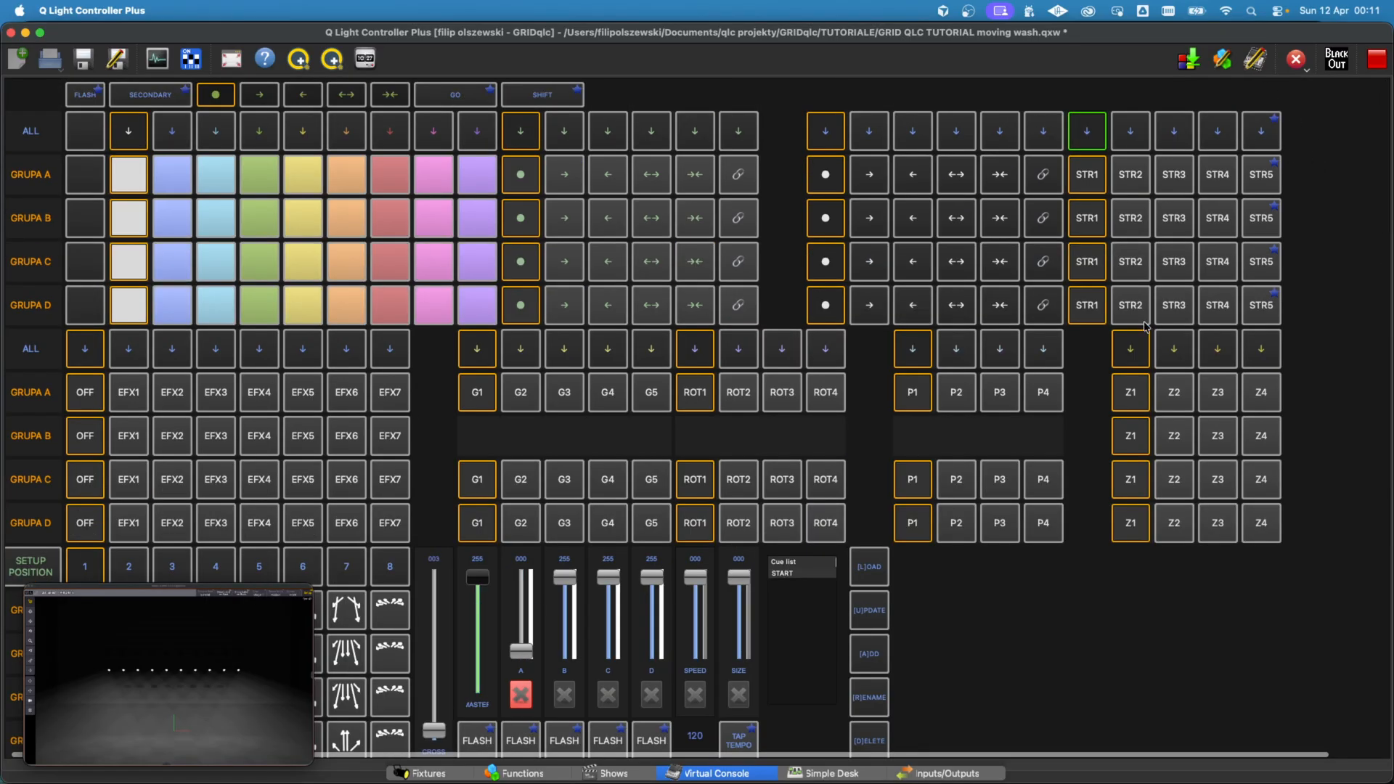
Step: Test zoom presets Z2, Z4 and Z1 on all groups and check the beam width in the visualizer
left_click(1171, 342)
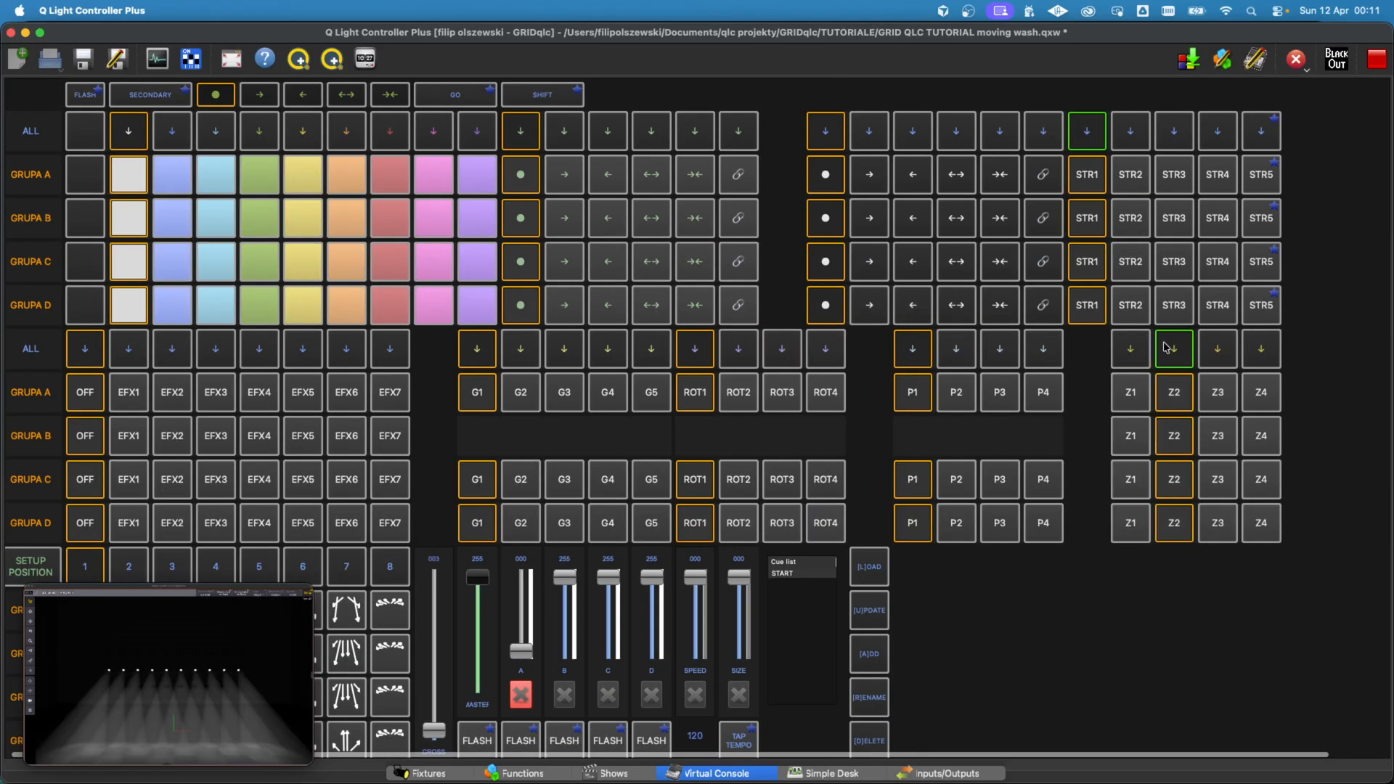
left_click(1145, 350)
left_click(1267, 354)
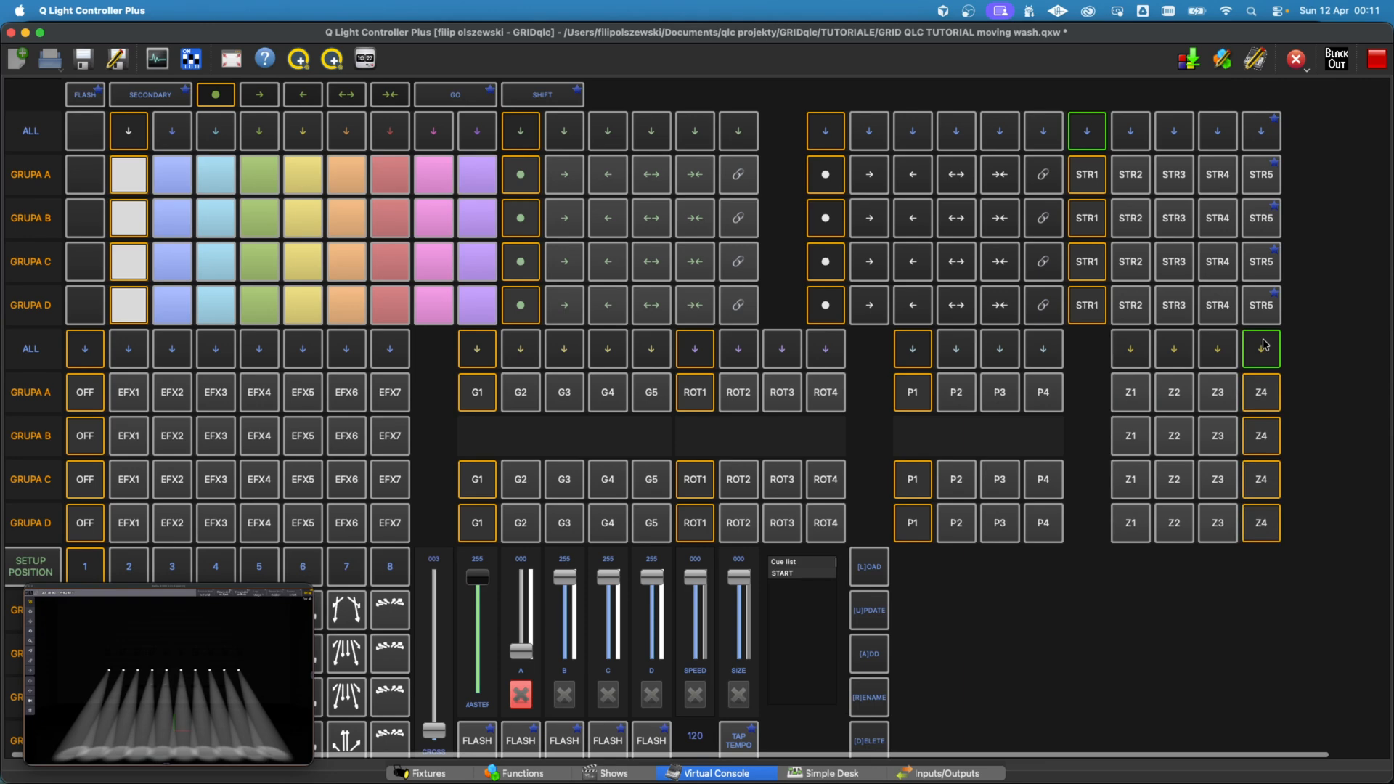
left_click(1138, 344)
Step: Collapse the PARAMETRS frame in CONFIG and expand the UI CONFIG frame
scroll(1113, 632, "down", 5)
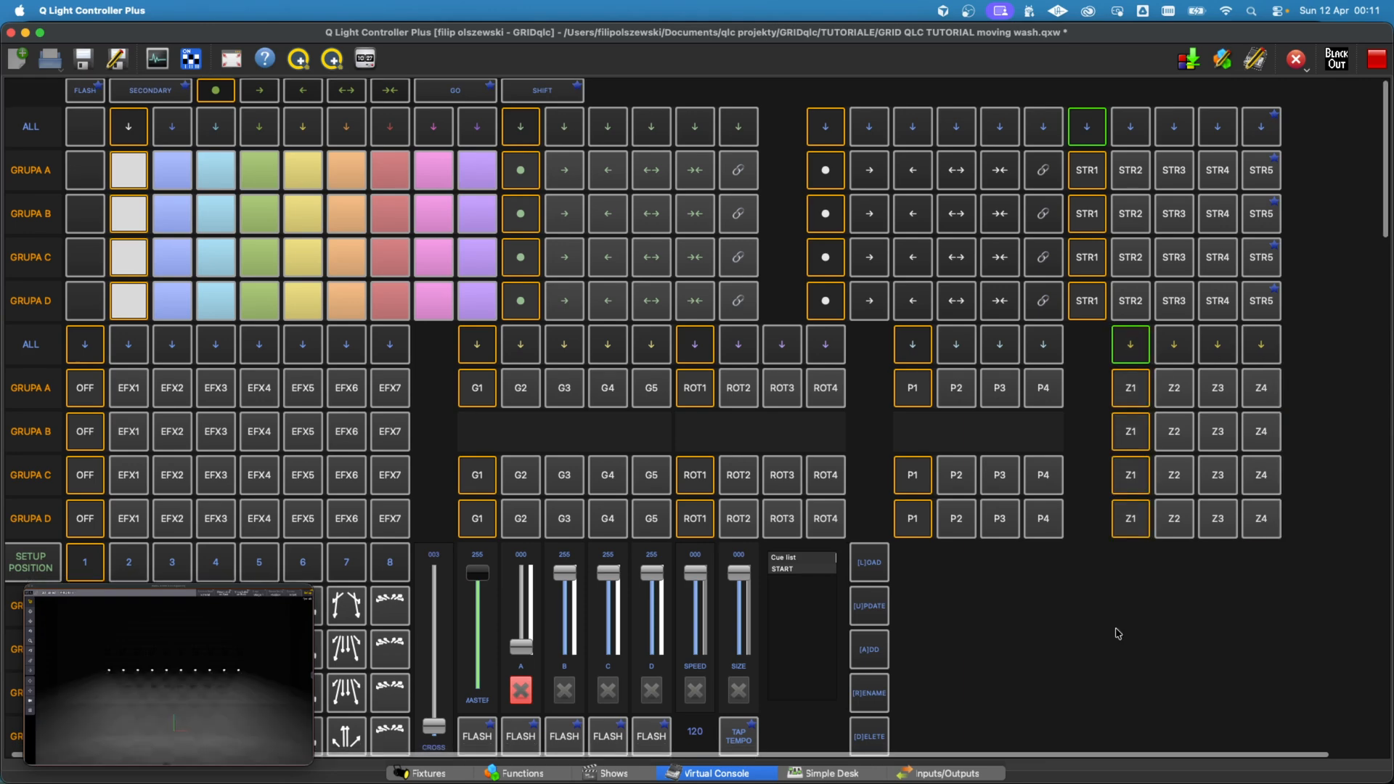
scroll(1001, 571, "down", 3)
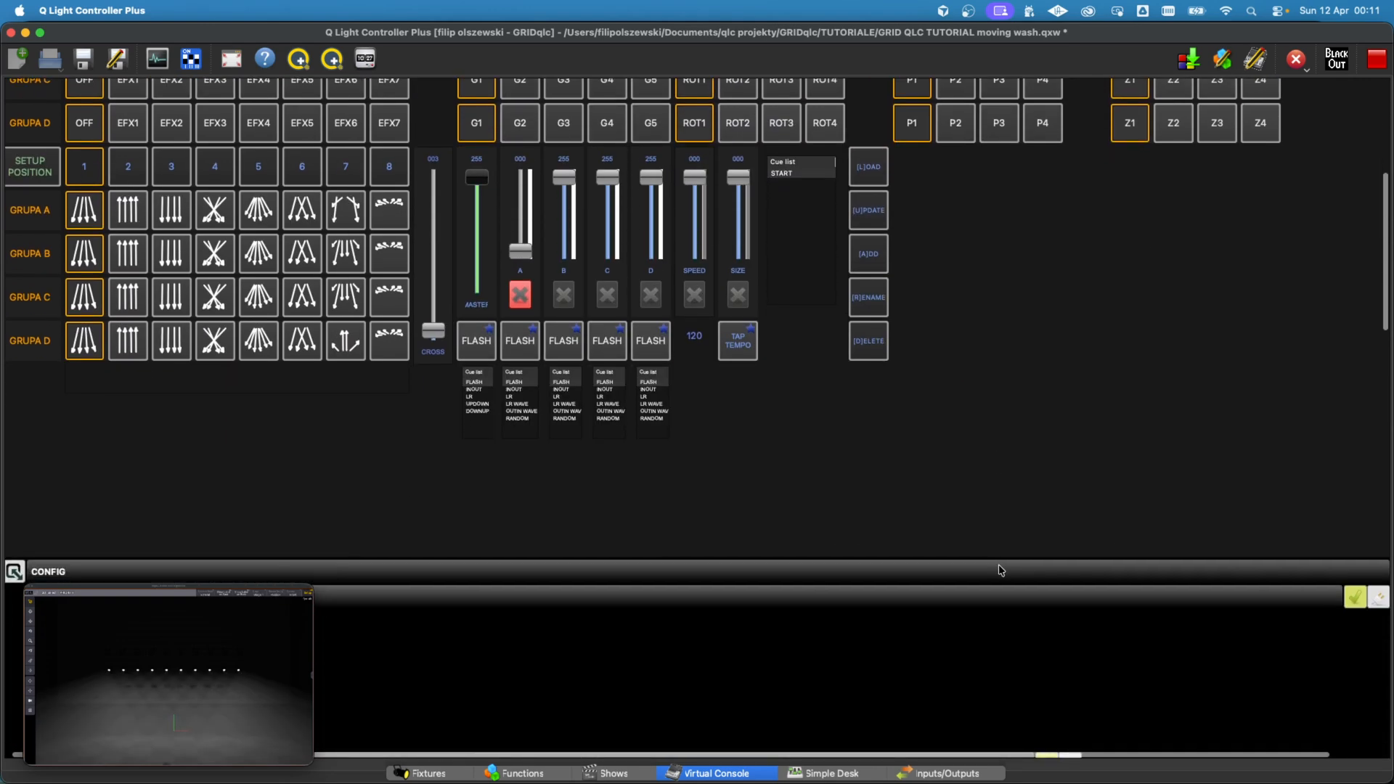
scroll(622, 516, "up", 8)
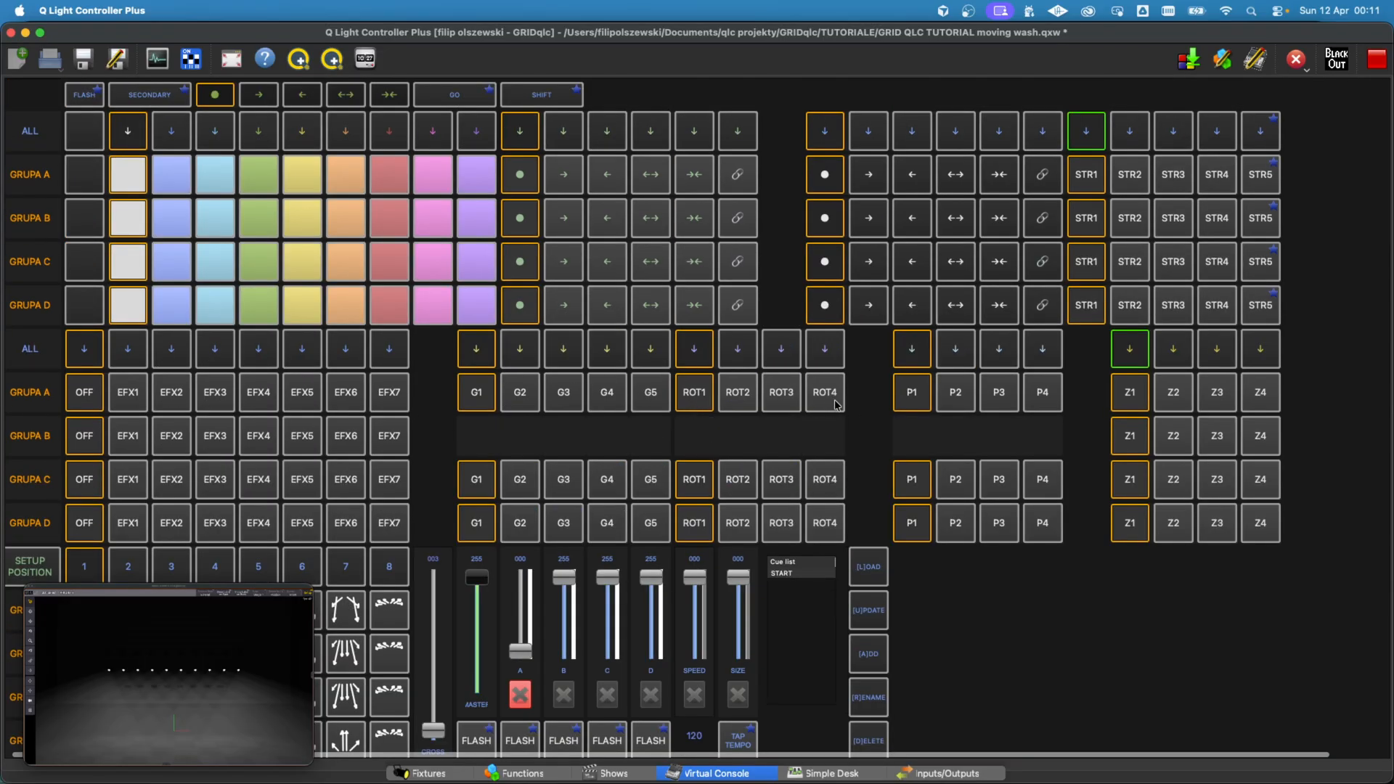
scroll(836, 405, "down", 3)
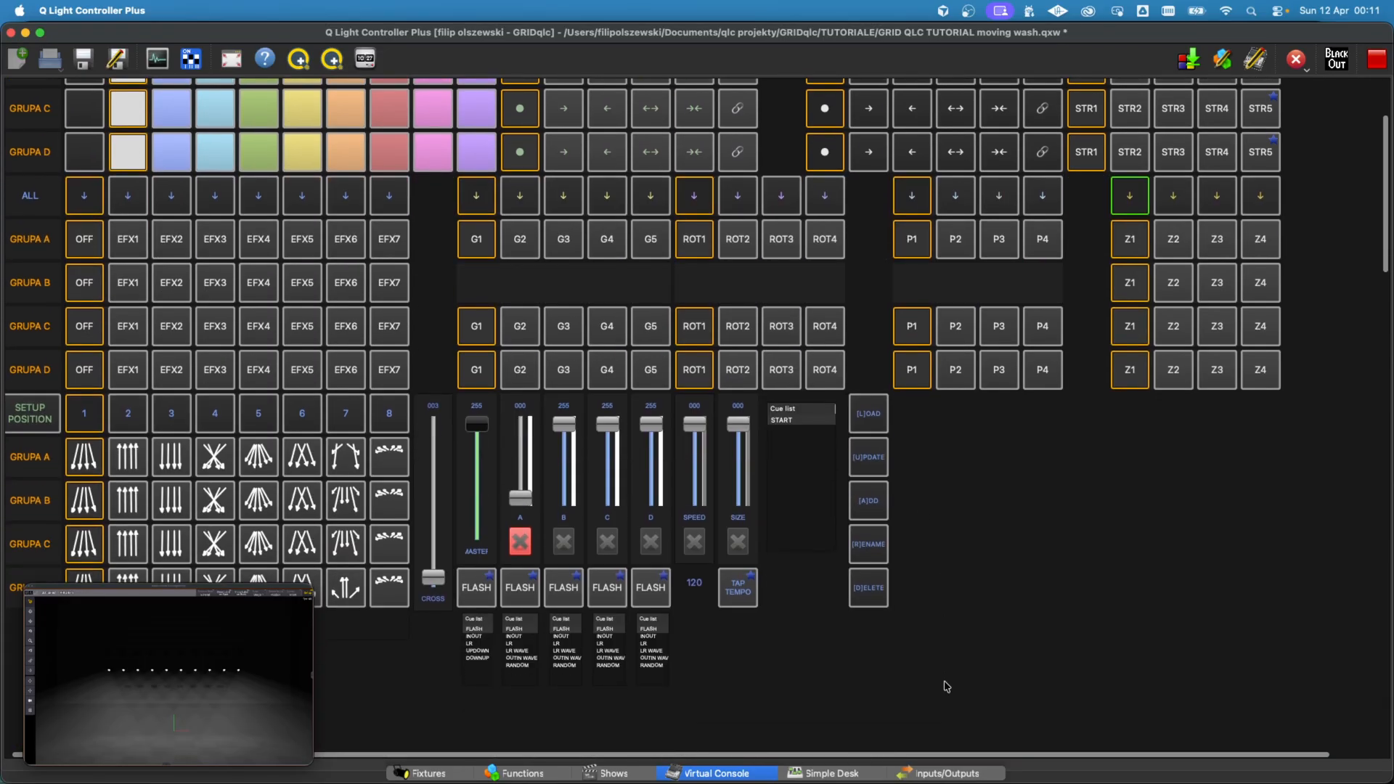
scroll(945, 653, "down", 11)
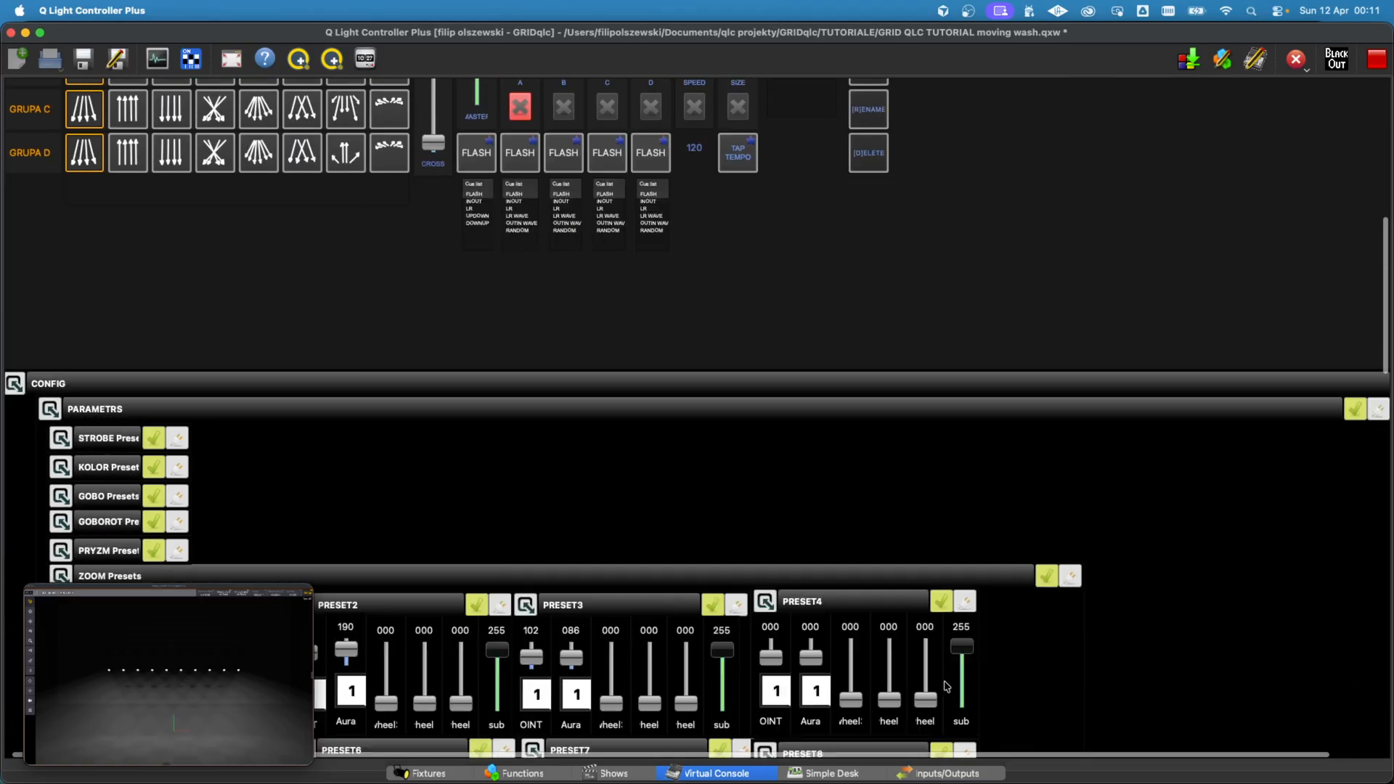
left_click(61, 272)
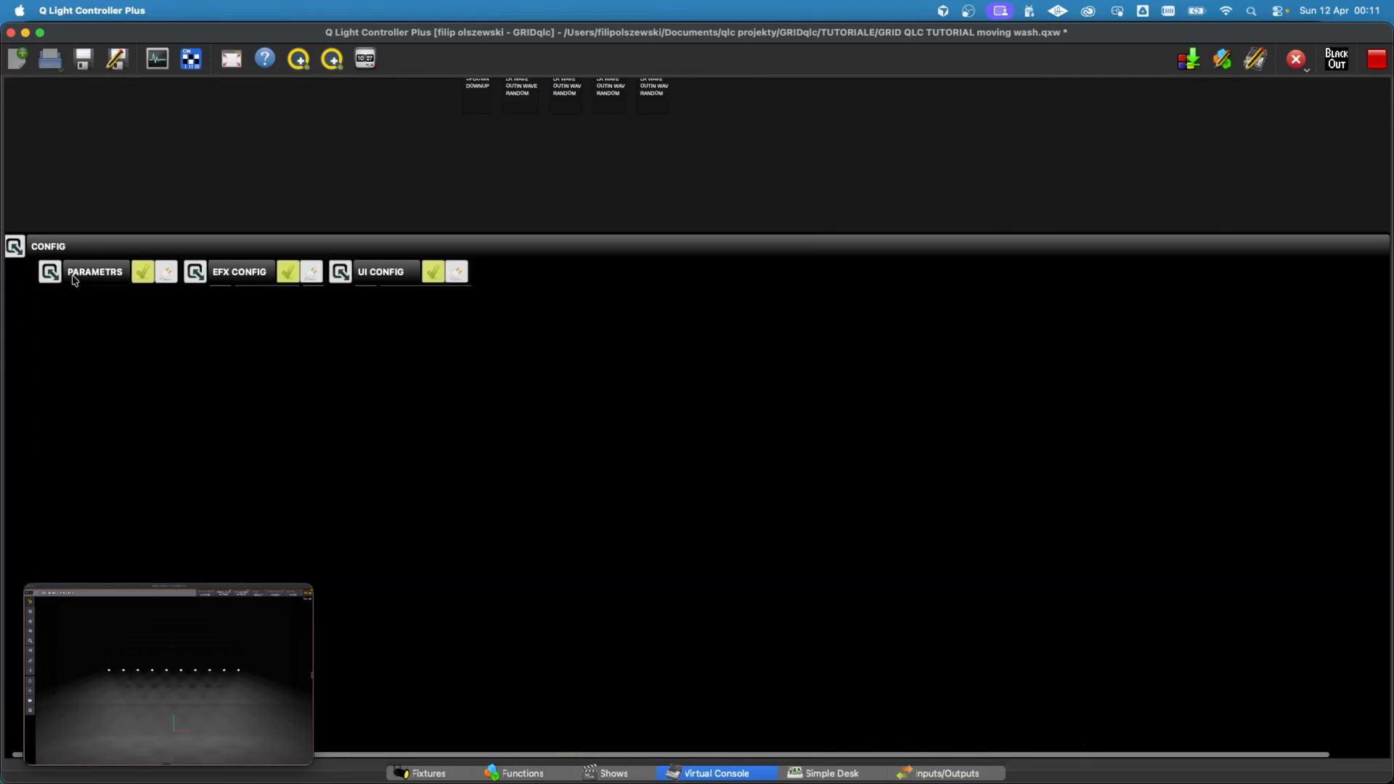
left_click(340, 273)
Step: Set the ROT_G2, PRISM_G2 and GoboG2 sliders in UI CONFIG to 255
scroll(586, 266, "up", 11)
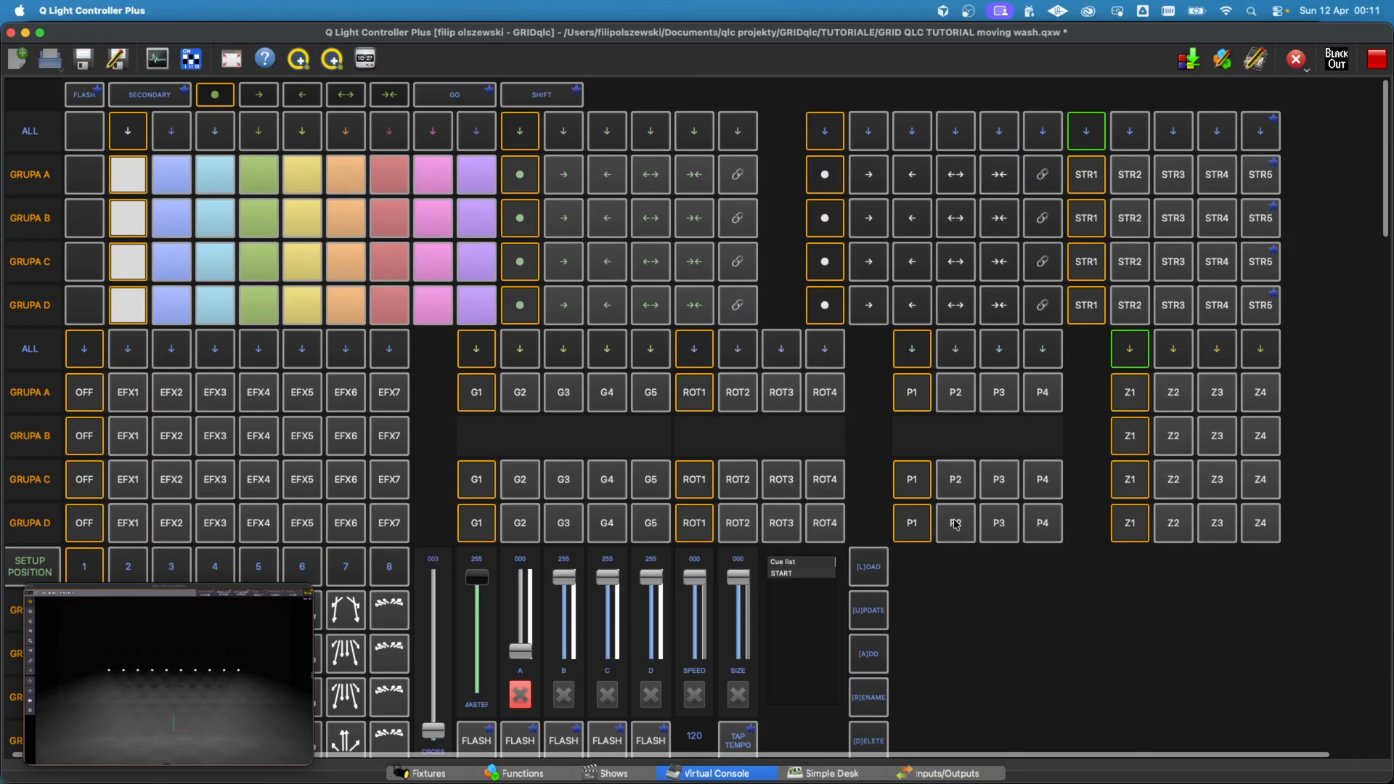
scroll(1030, 618, "down", 12)
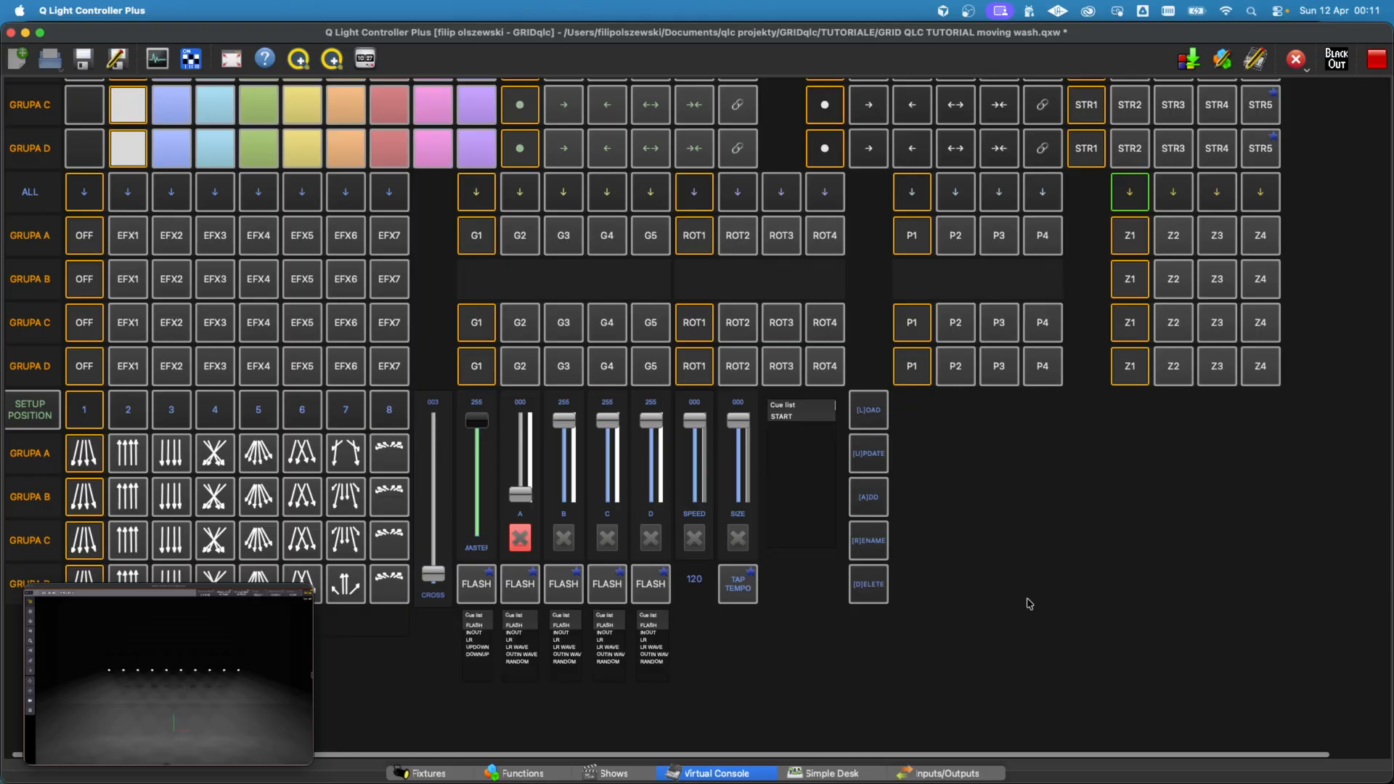
scroll(1028, 604, "down", 4)
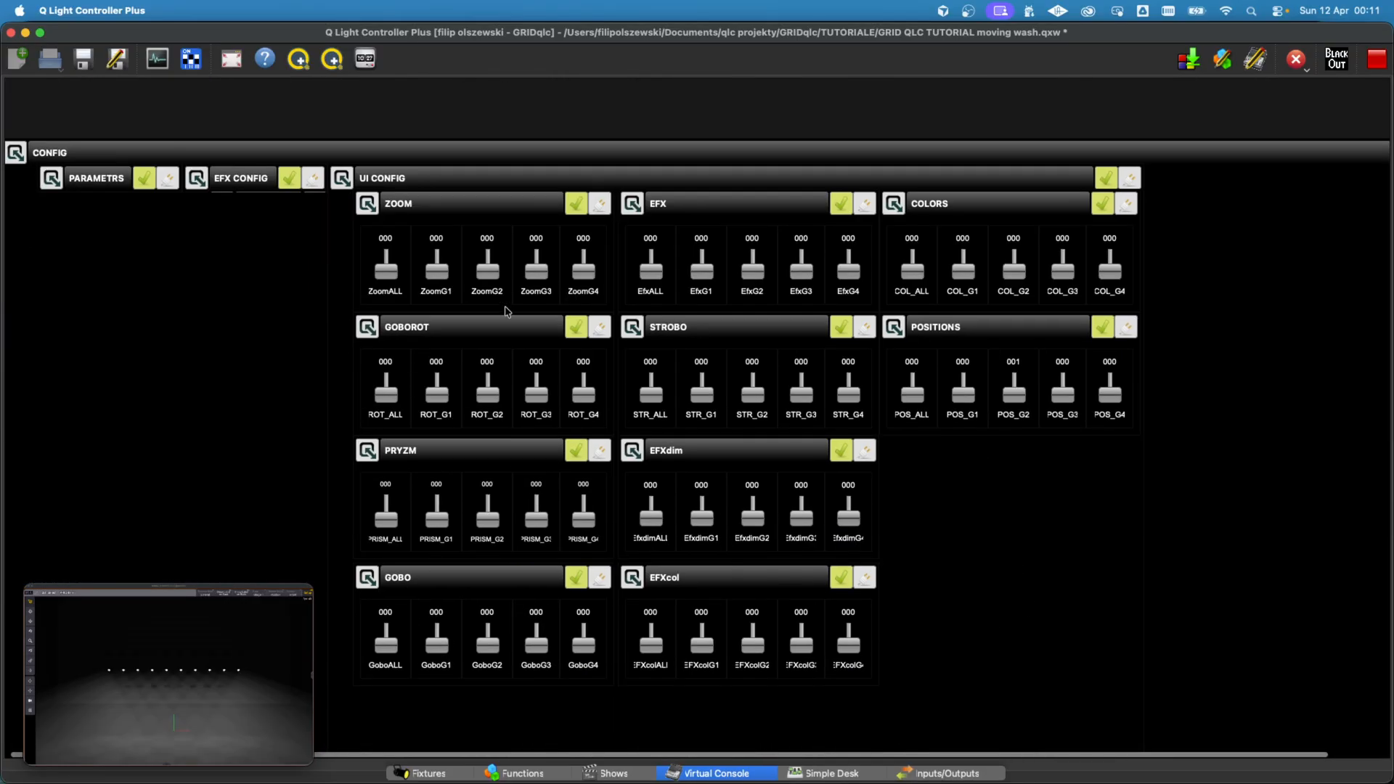
scroll(503, 288, "up", 10)
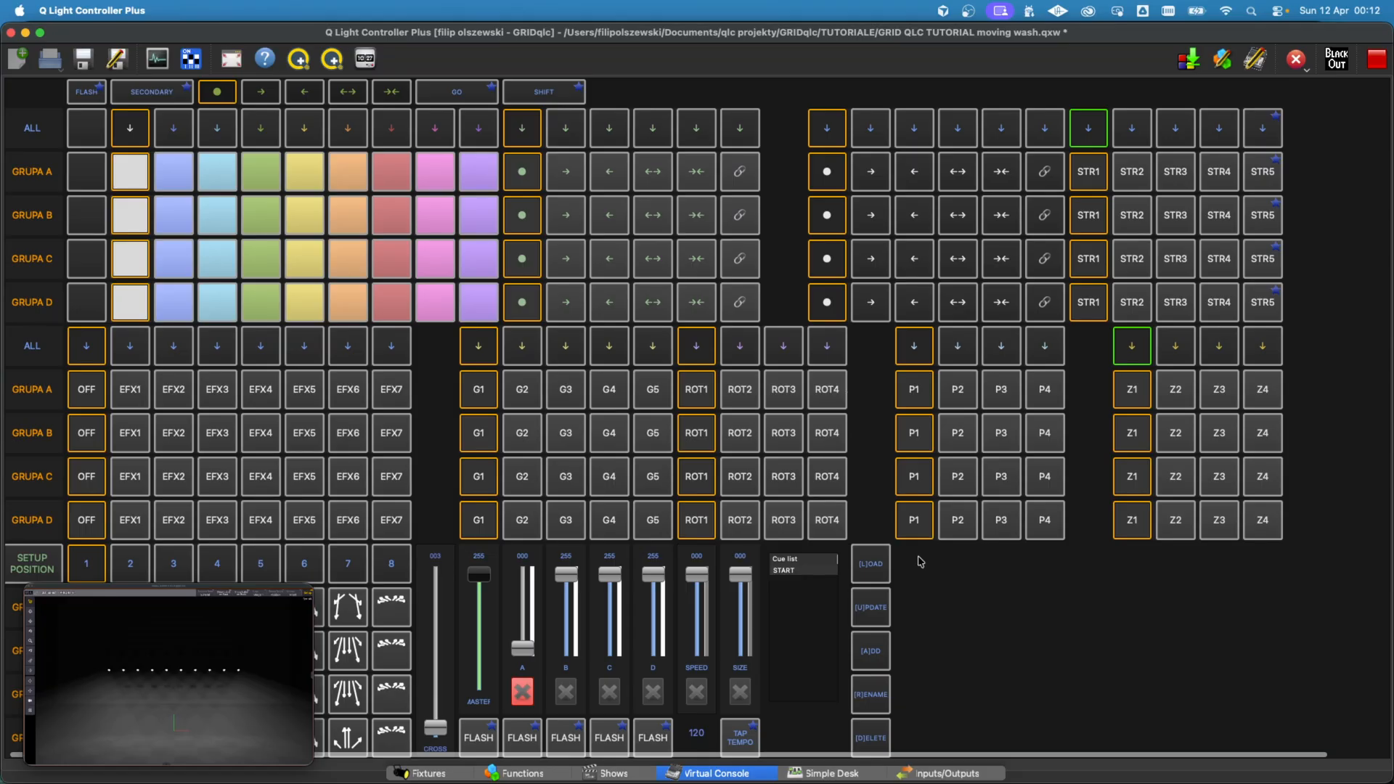
scroll(900, 472, "up", 1)
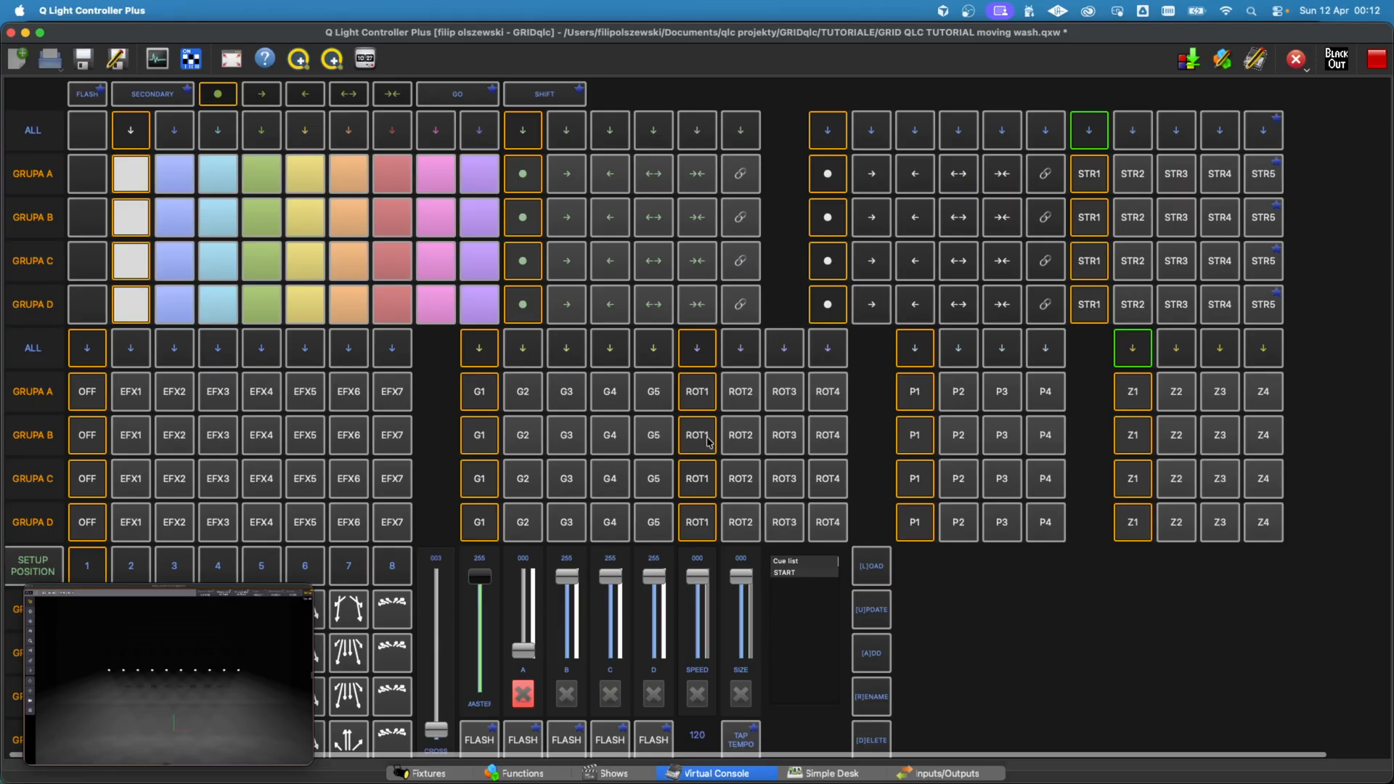
scroll(944, 619, "down", 10)
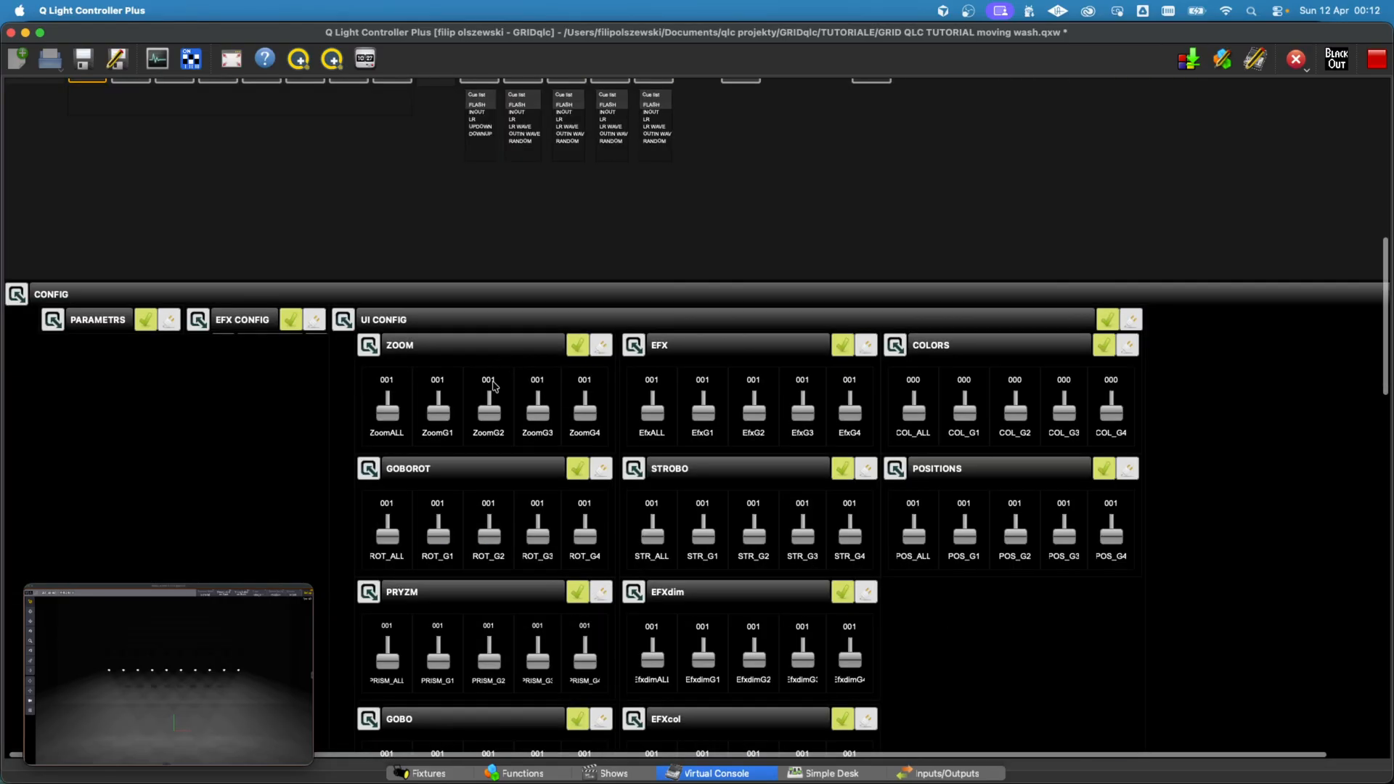
scroll(462, 444, "down", 2)
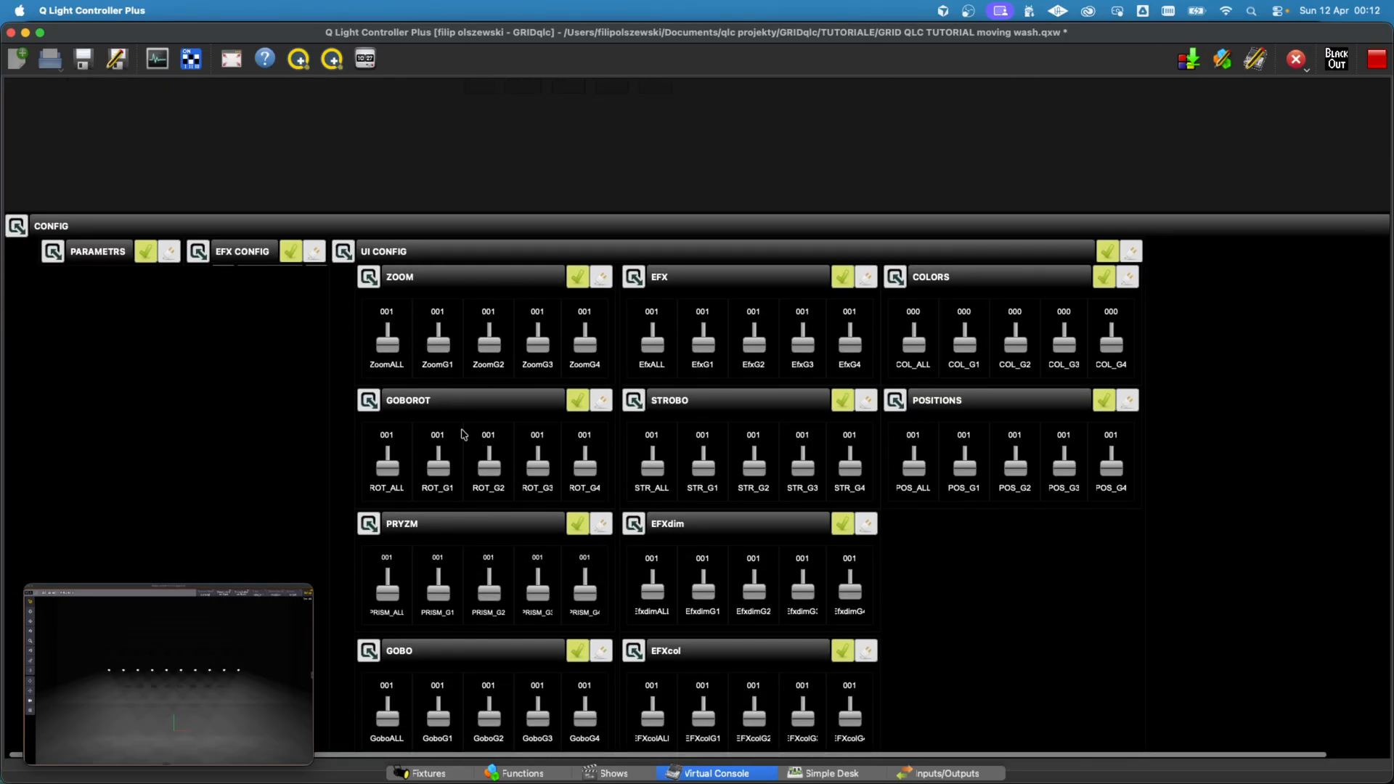
left_click(344, 252)
left_click(348, 255)
left_click(494, 470)
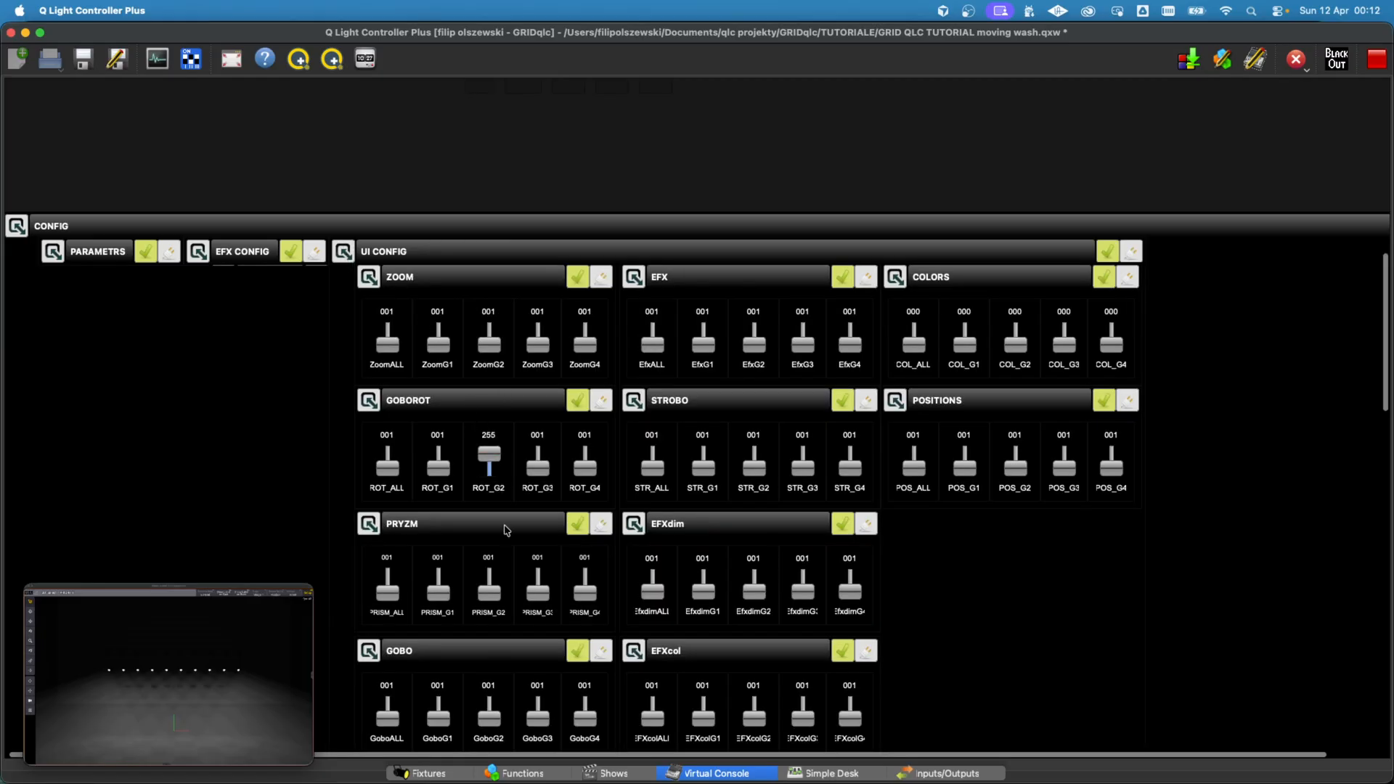
left_click(492, 592)
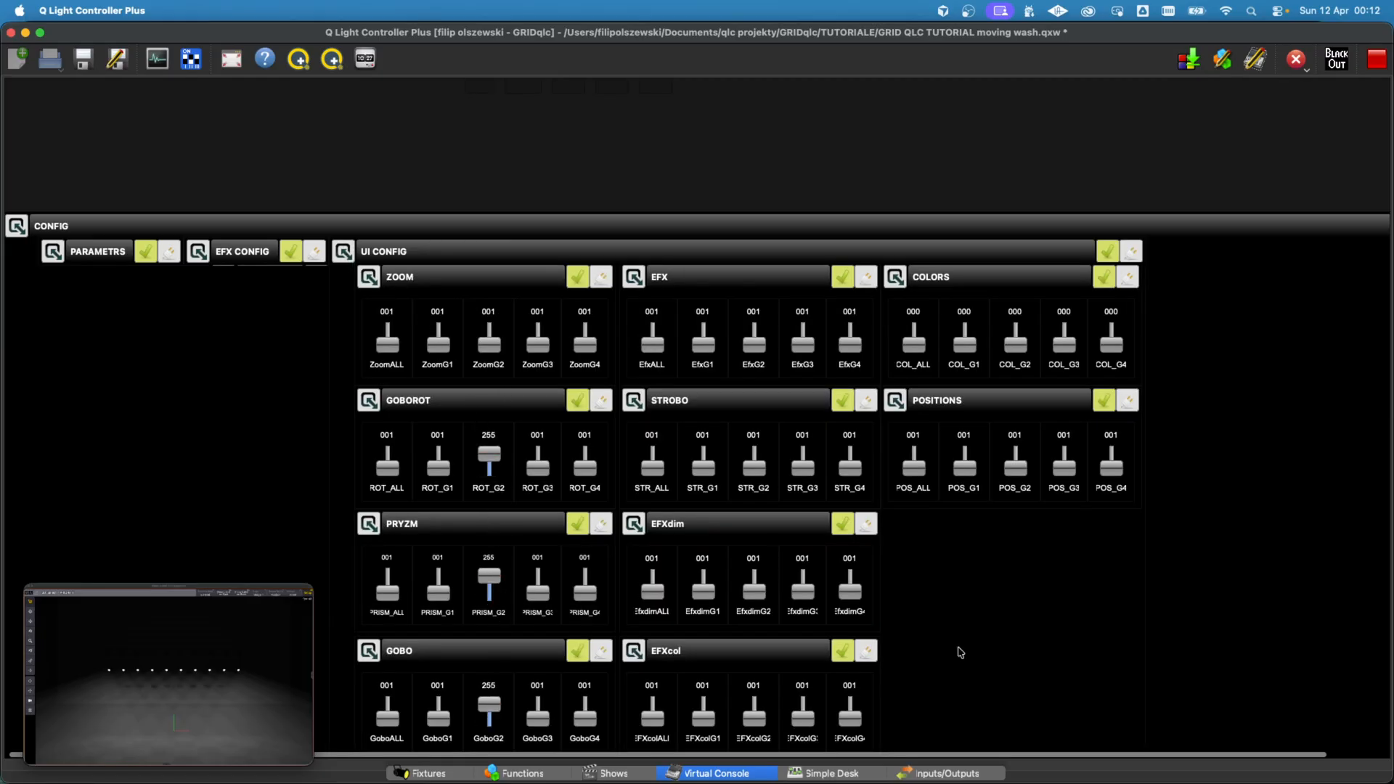
Step: Open the BUMP_ALL RGB matrix from the 08 BUMP folder under PARAMETERS in the functions list
scroll(958, 653, "down", 2)
scroll(962, 617, "up", 15)
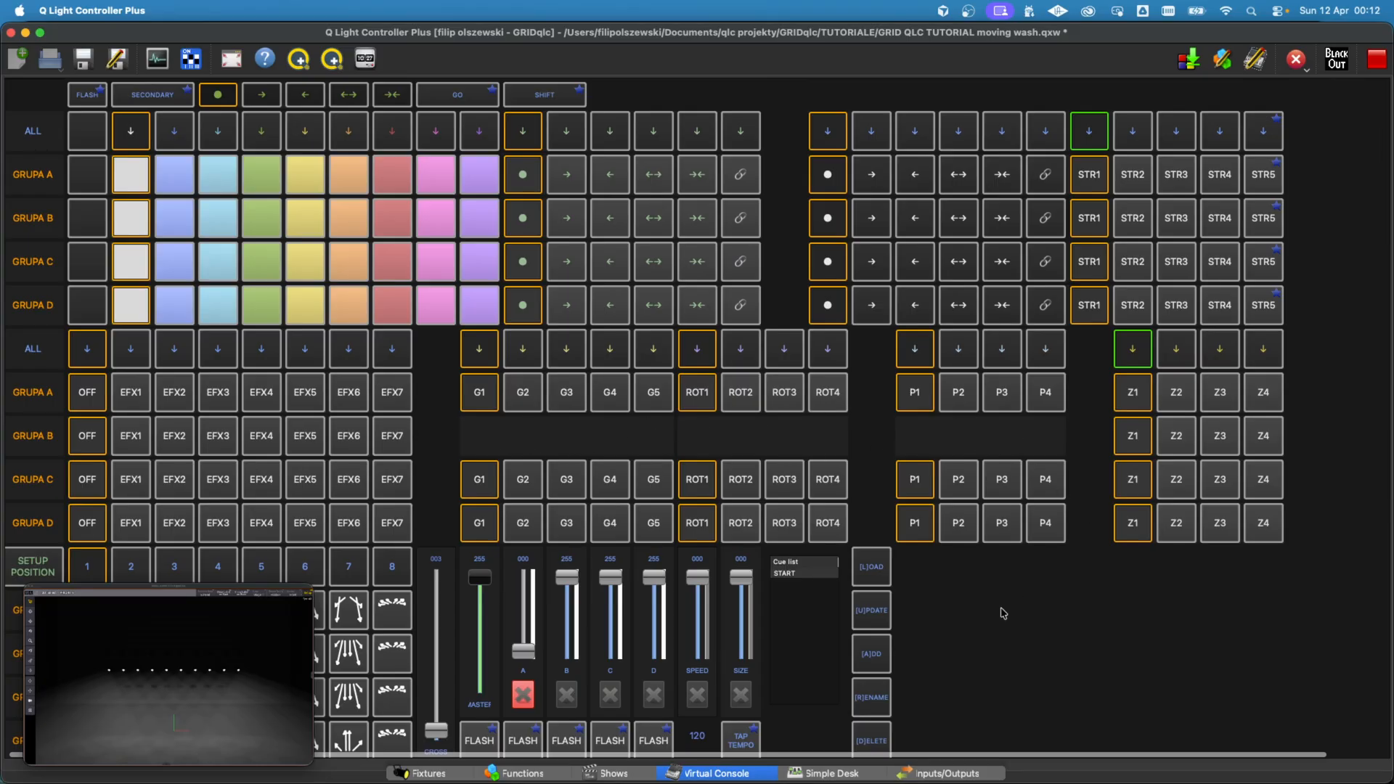
left_click(534, 773)
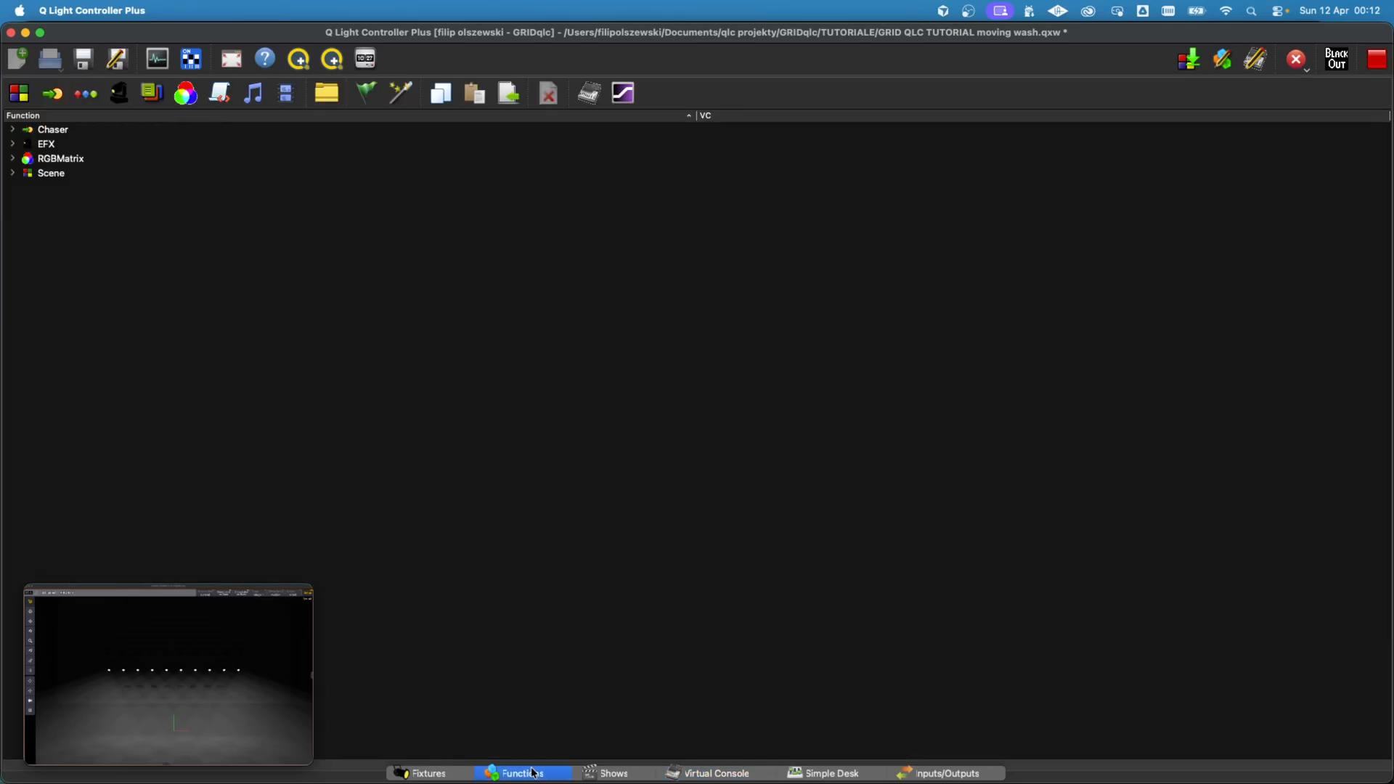
left_click(13, 158)
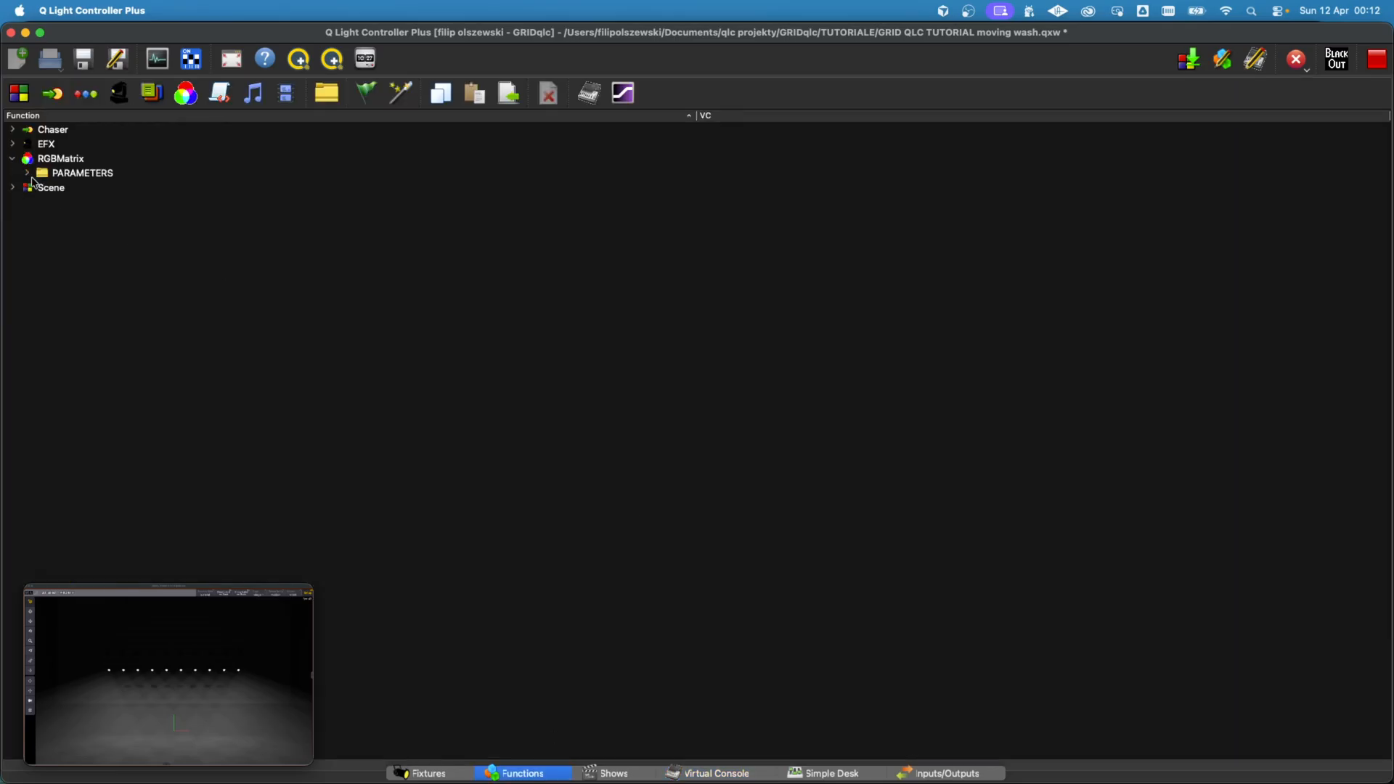
left_click(27, 174)
left_click(42, 290)
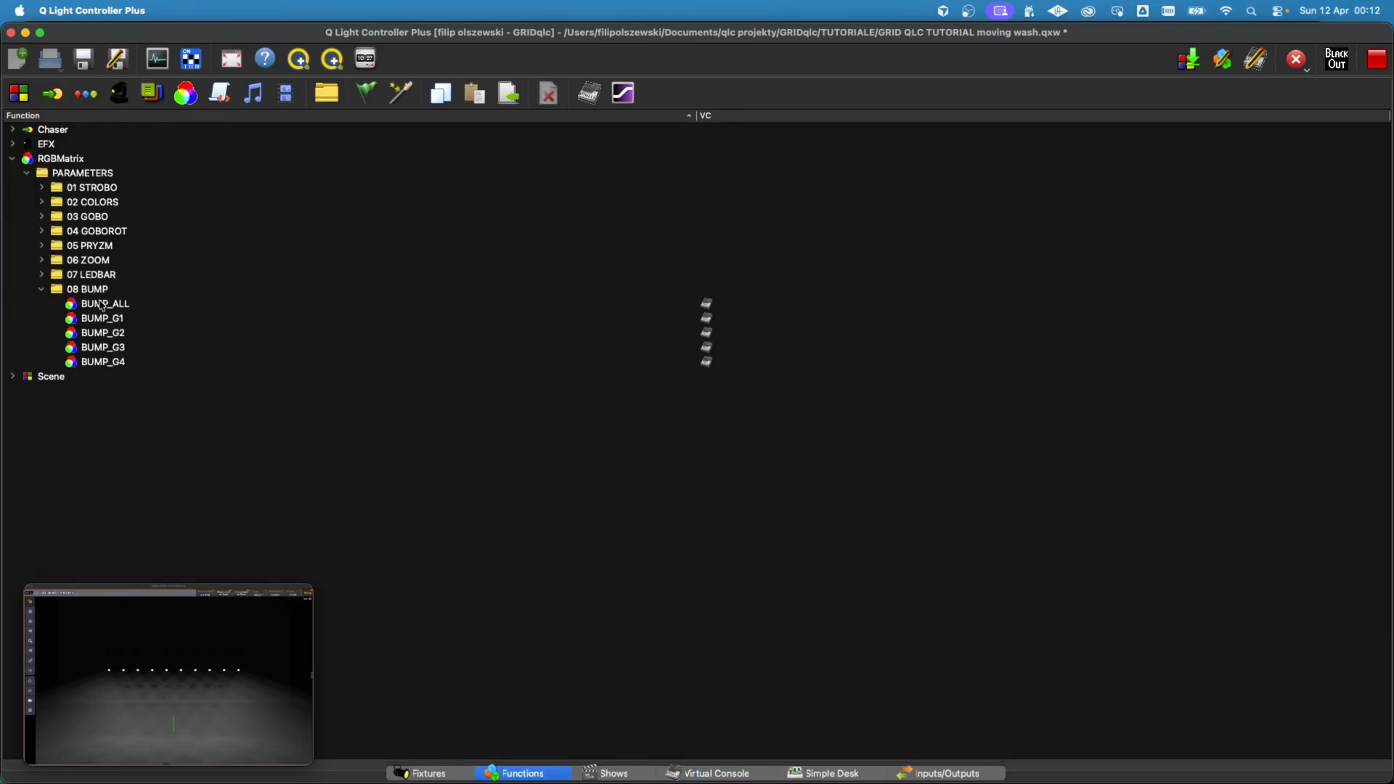
left_click(109, 306)
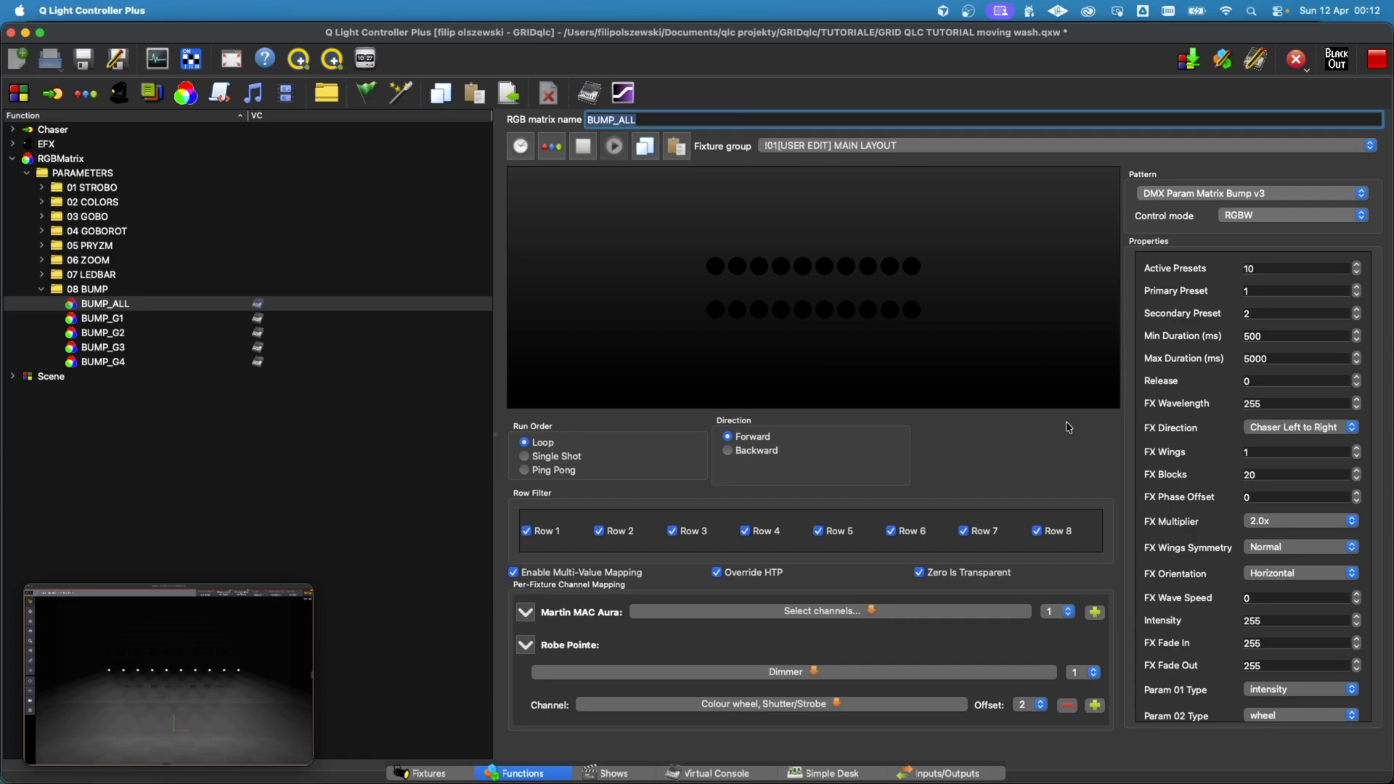
Step: Try mapping the Martin MAC Aura to Auto (use control mode) at offset 1 and add a second channel mapping
left_click(844, 608)
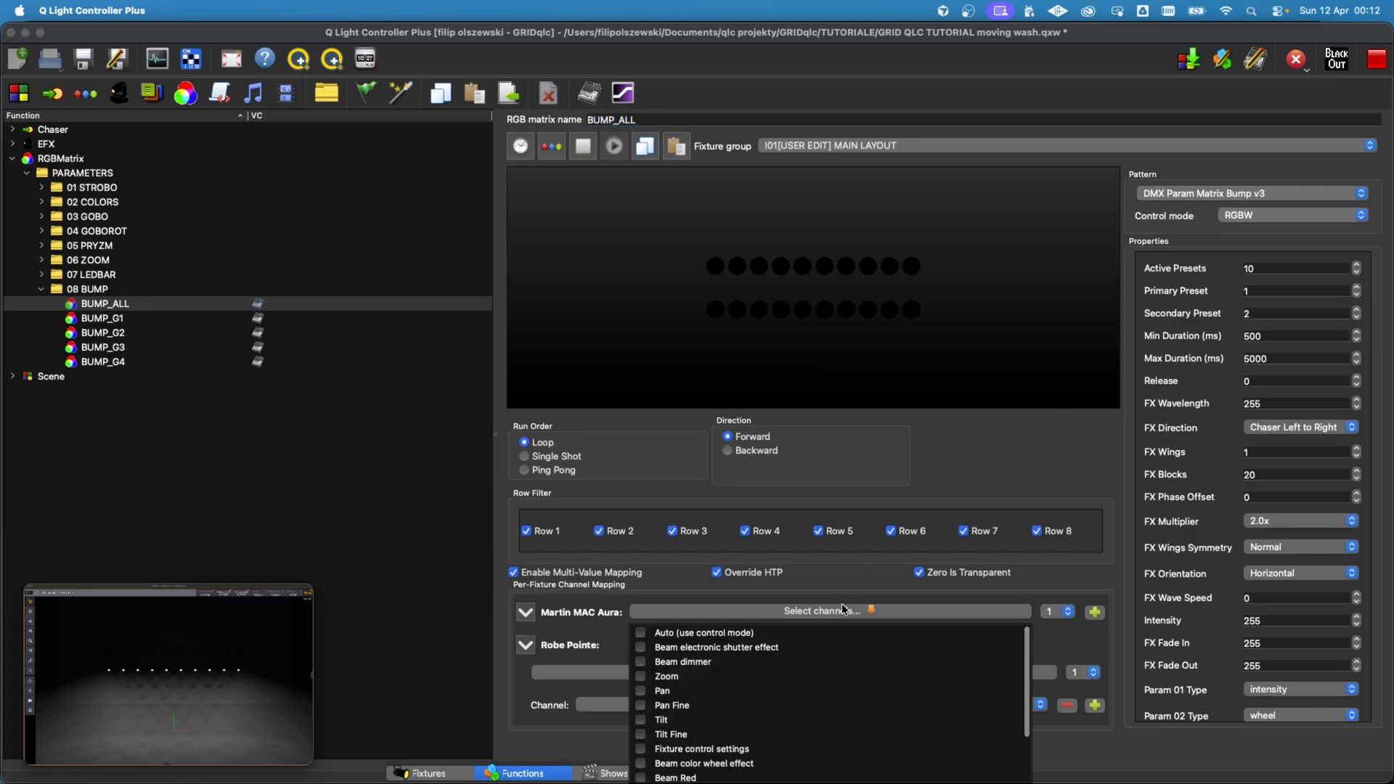
left_click(640, 634)
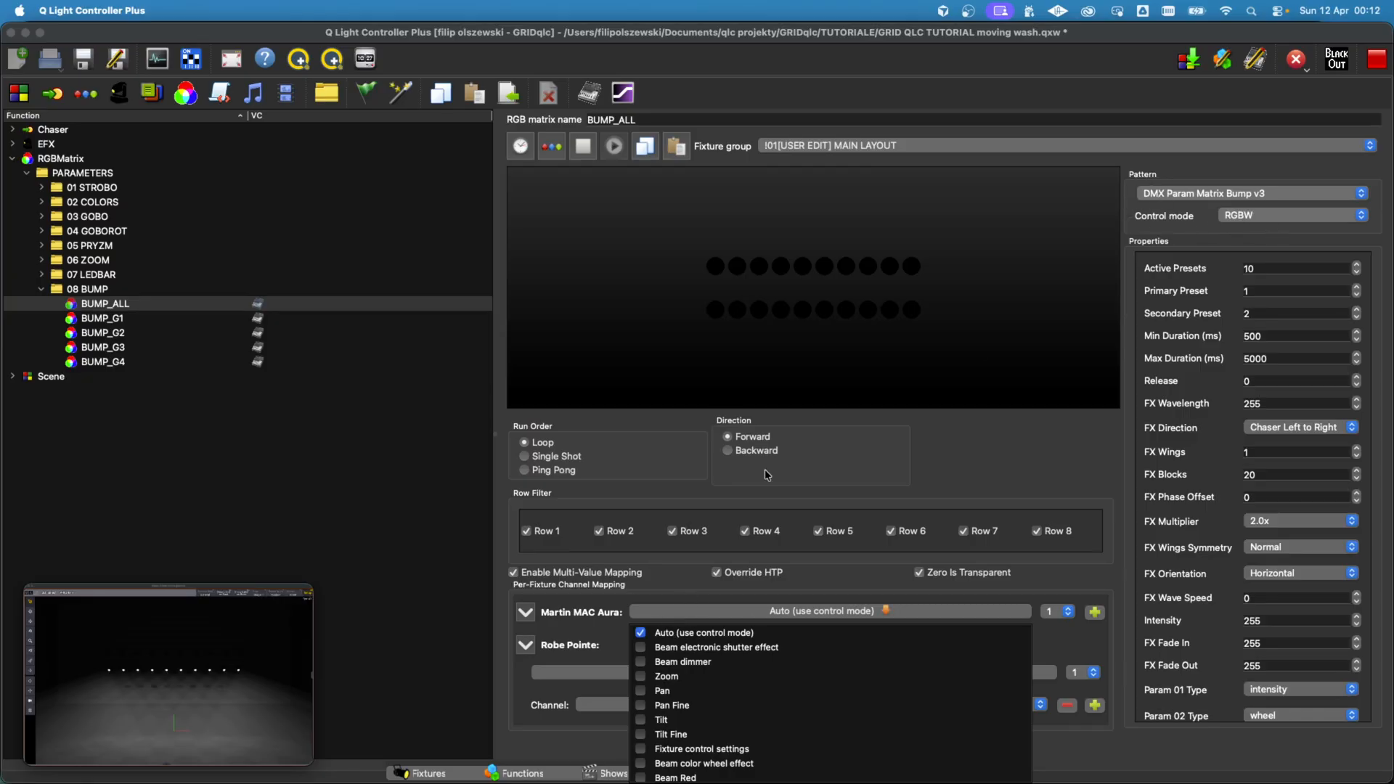
left_click(758, 598)
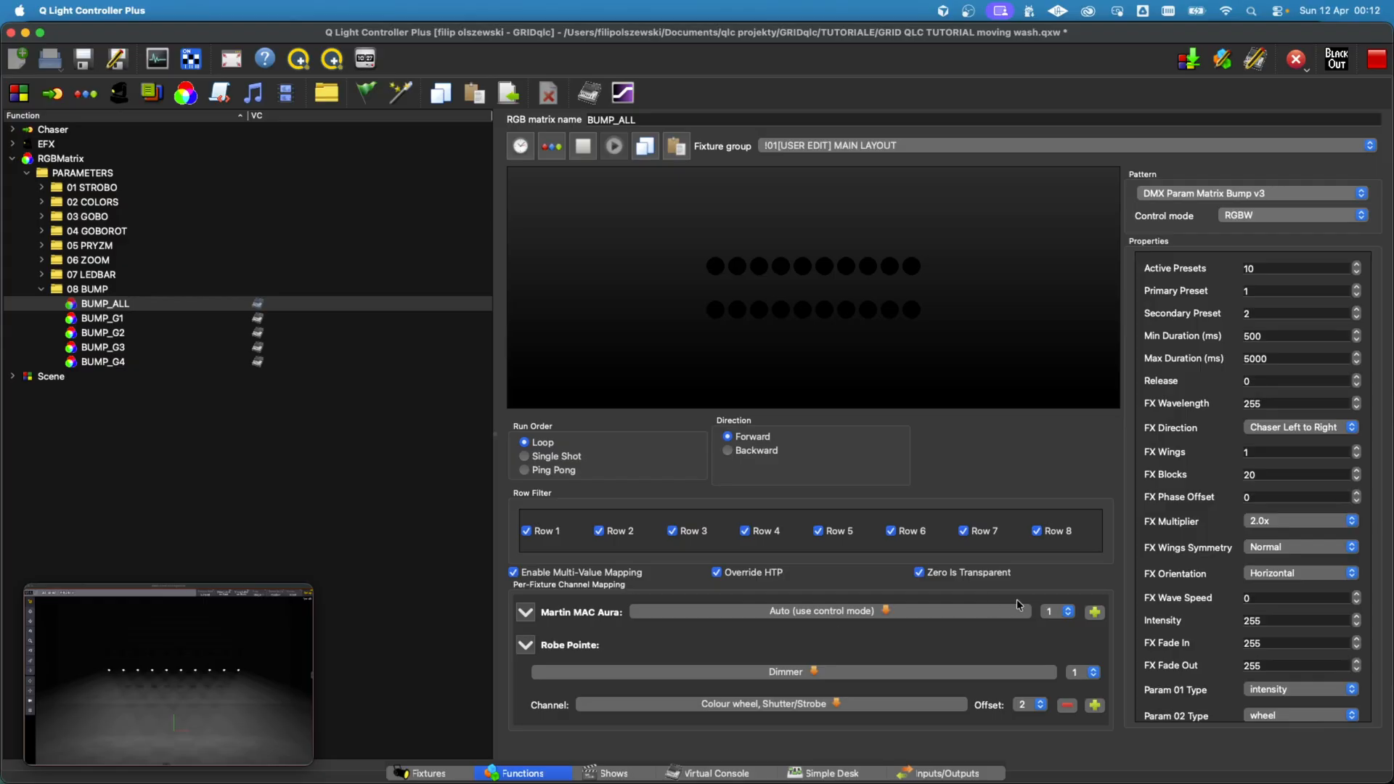
left_click(1094, 613)
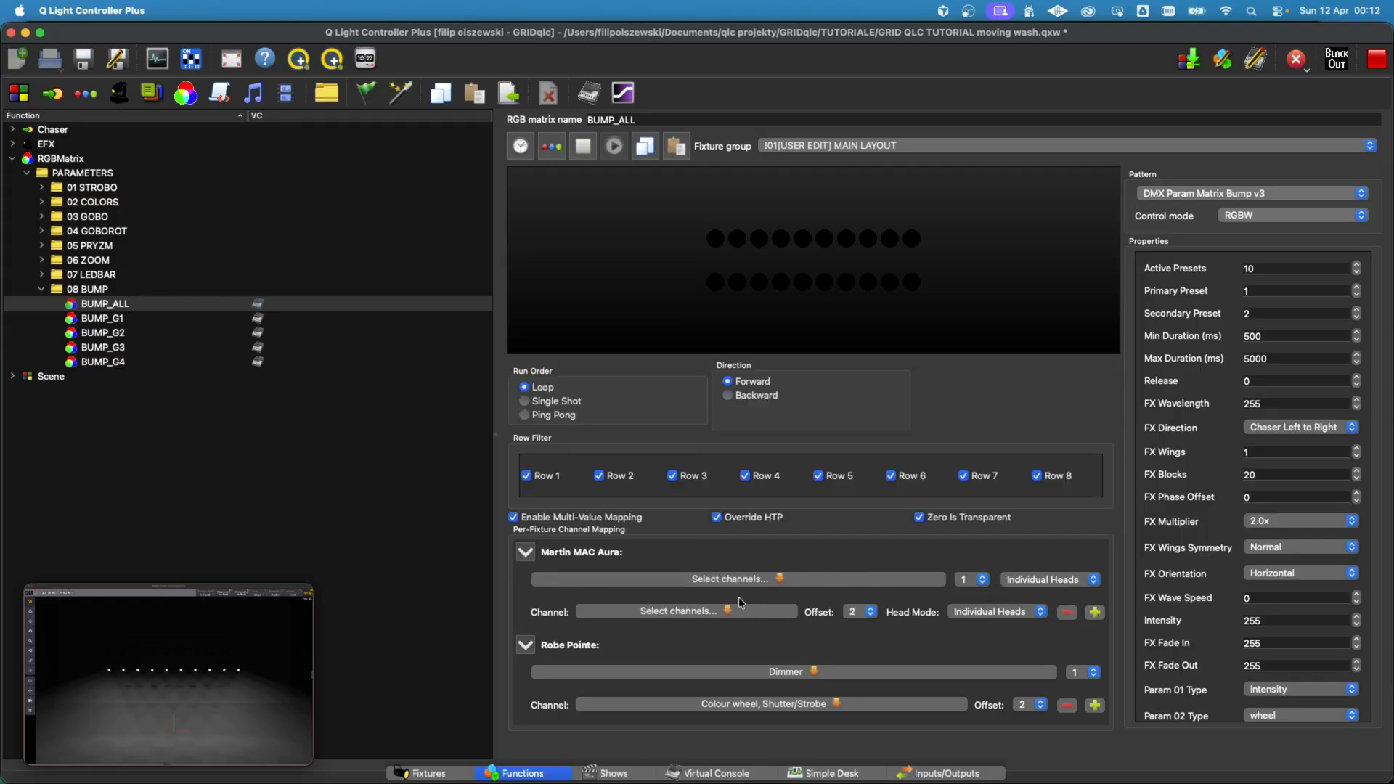
left_click(798, 581)
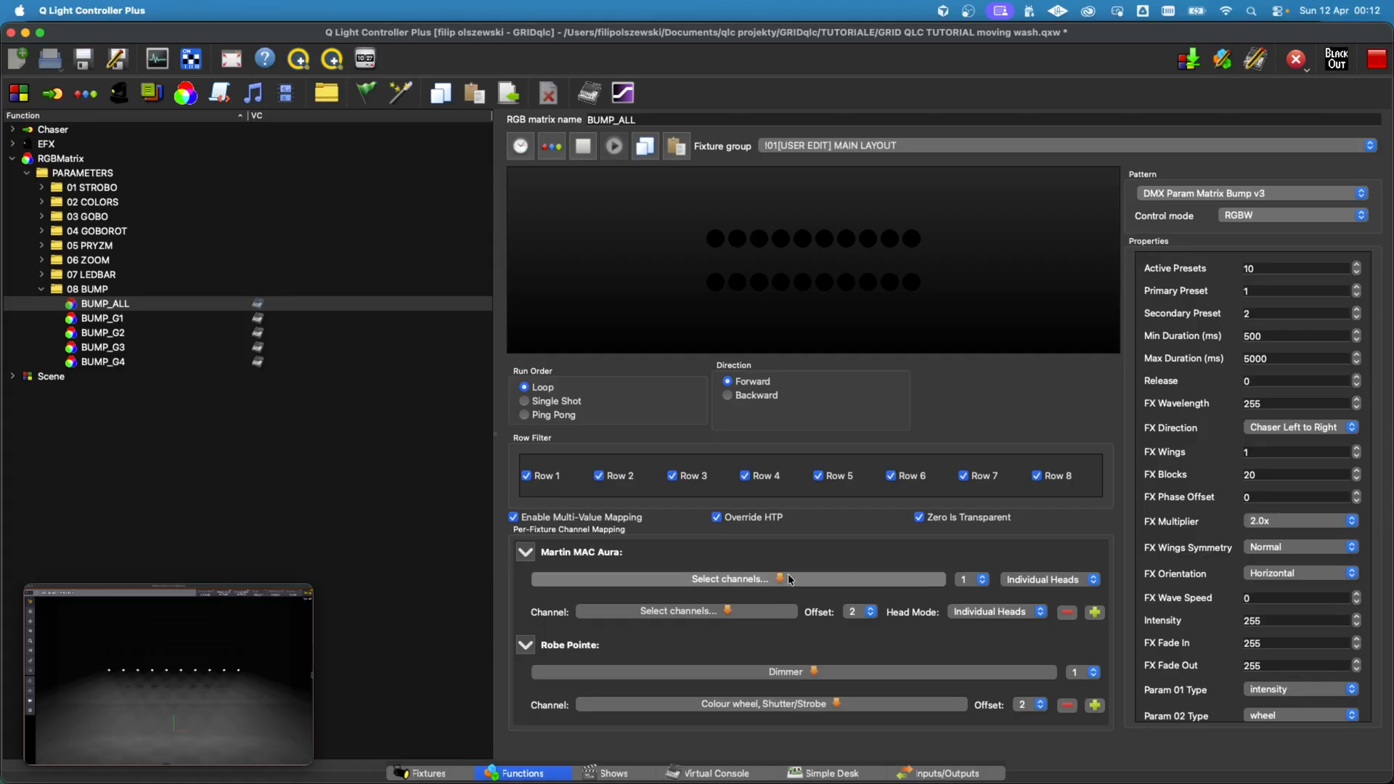
left_click(695, 603)
left_click(729, 556)
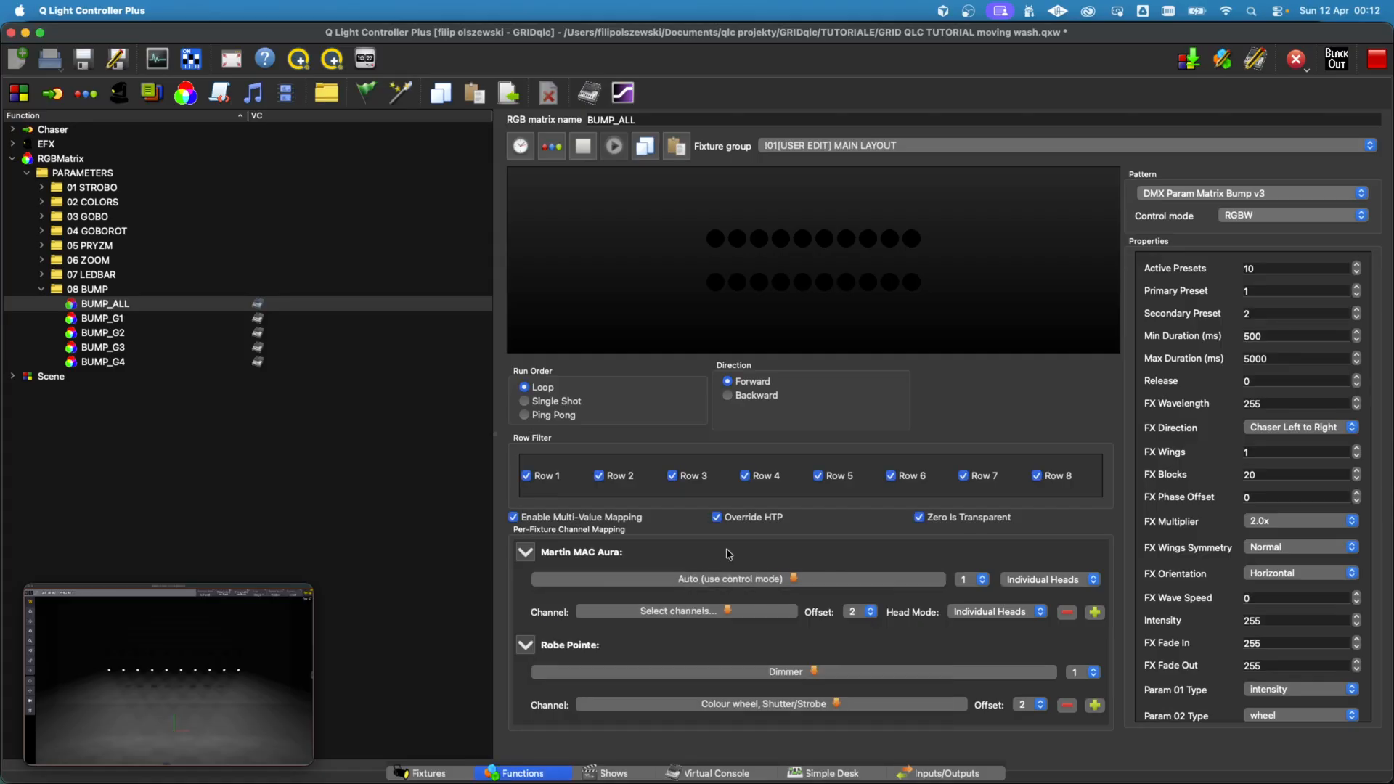
Step: Try assigning Beam dimmer to the second Aura channel mapping with offset 1, and add another mapping
left_click(722, 613)
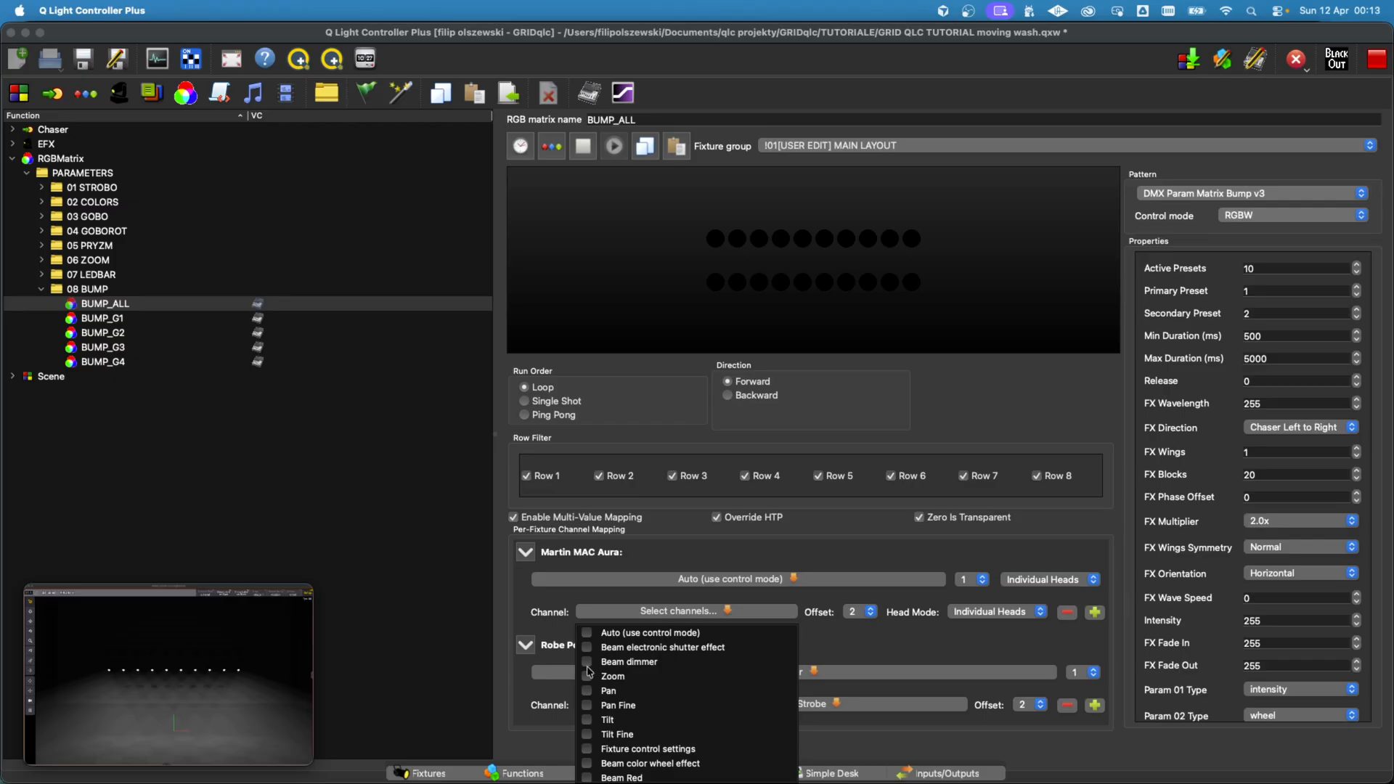
left_click(587, 663)
left_click(929, 638)
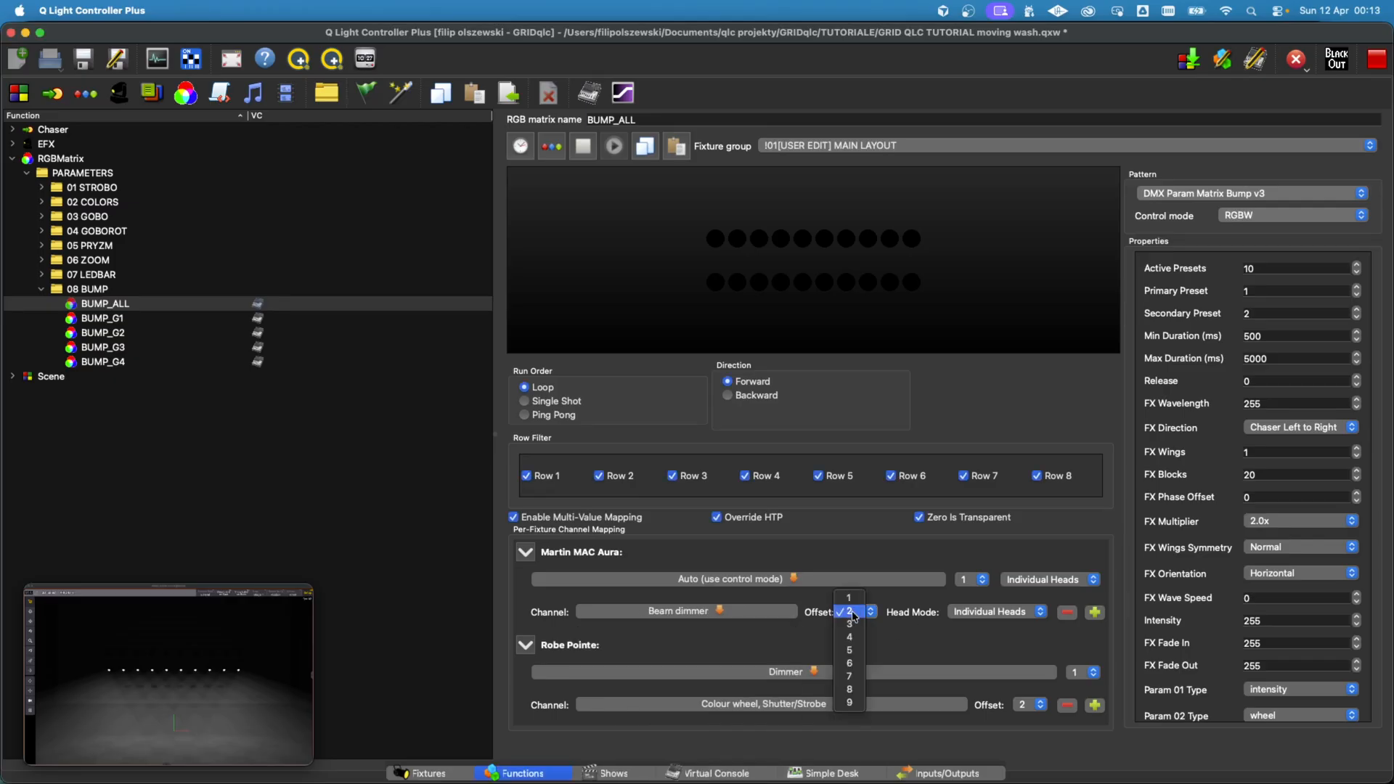
left_click(852, 611)
left_click(853, 598)
left_click(1094, 613)
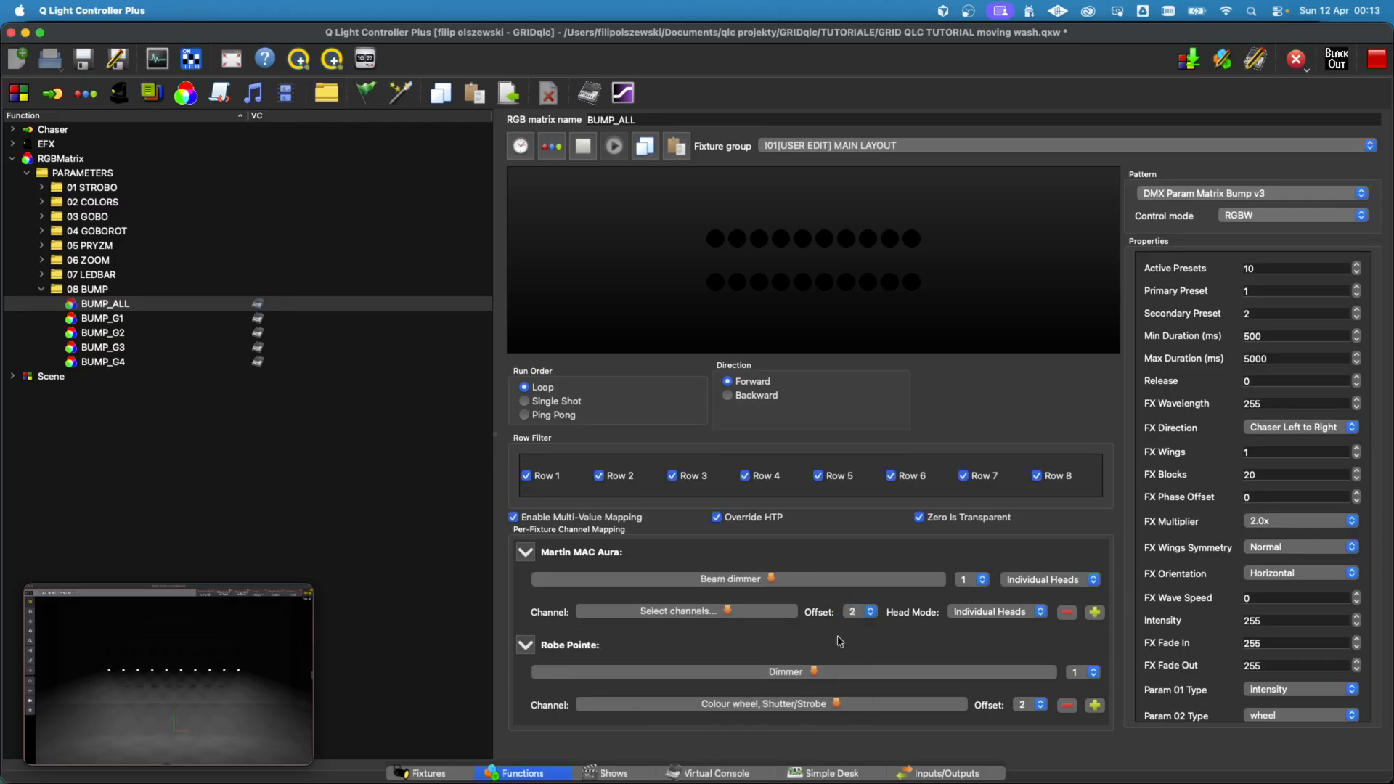
Step: Try assigning Auto (use control mode) to the second Aura channel mapping with offset 1, and add another mapping
left_click(762, 617)
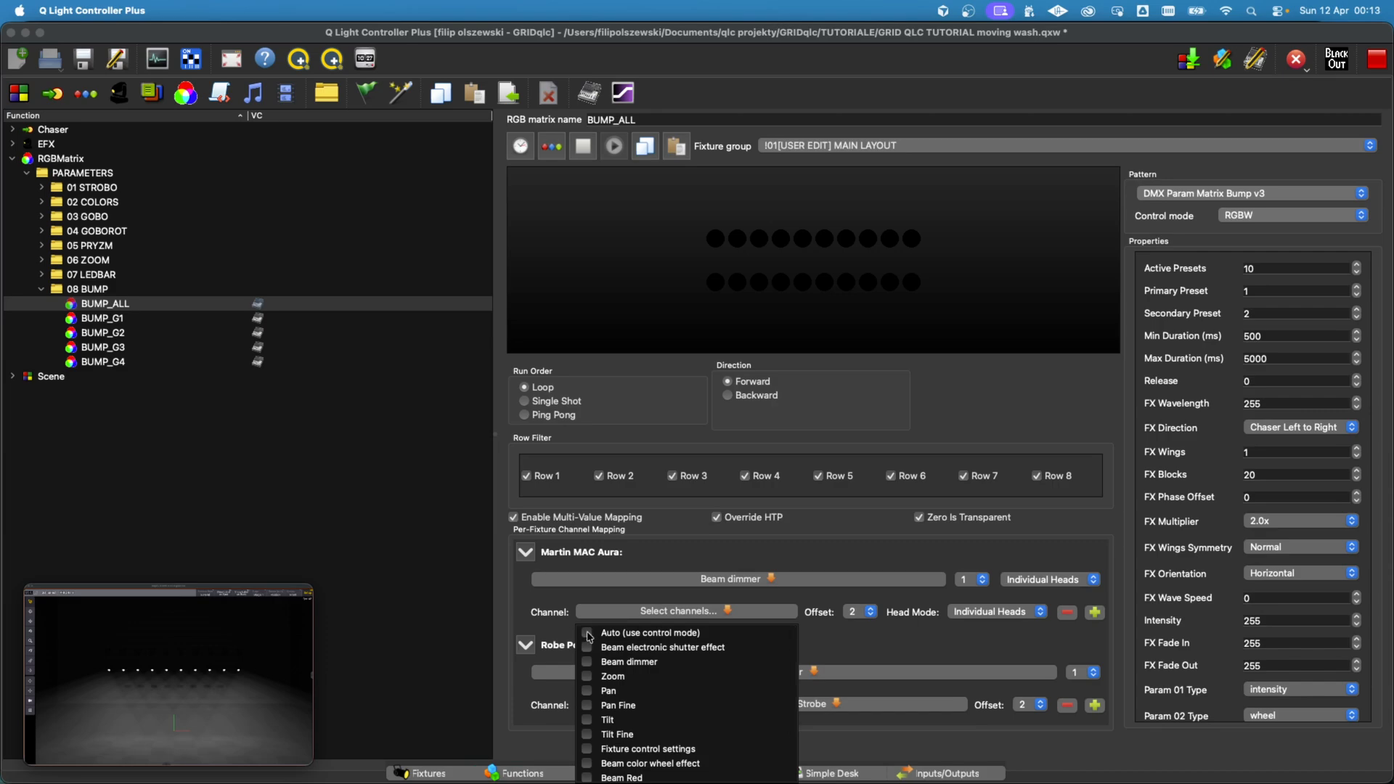
left_click(592, 636)
left_click(895, 635)
left_click(857, 611)
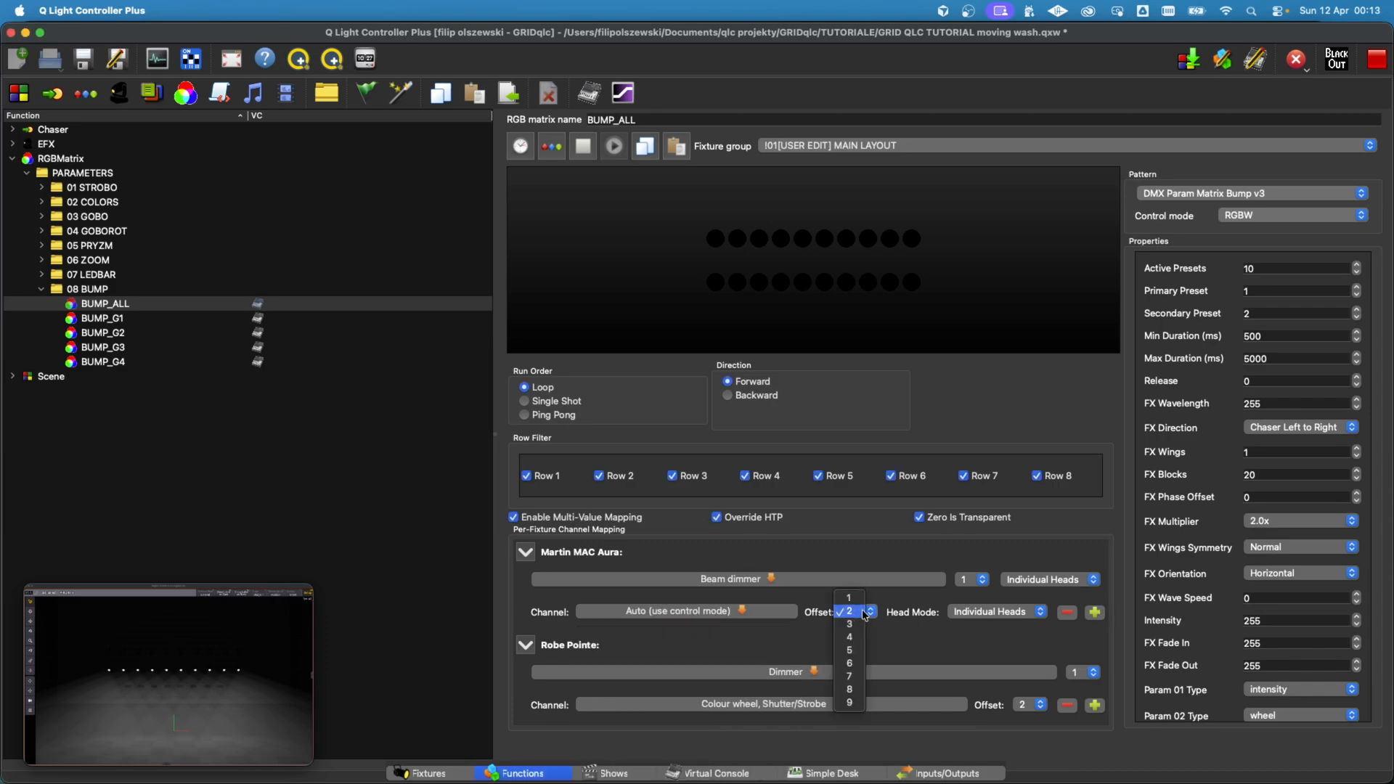
left_click(852, 597)
left_click(1096, 615)
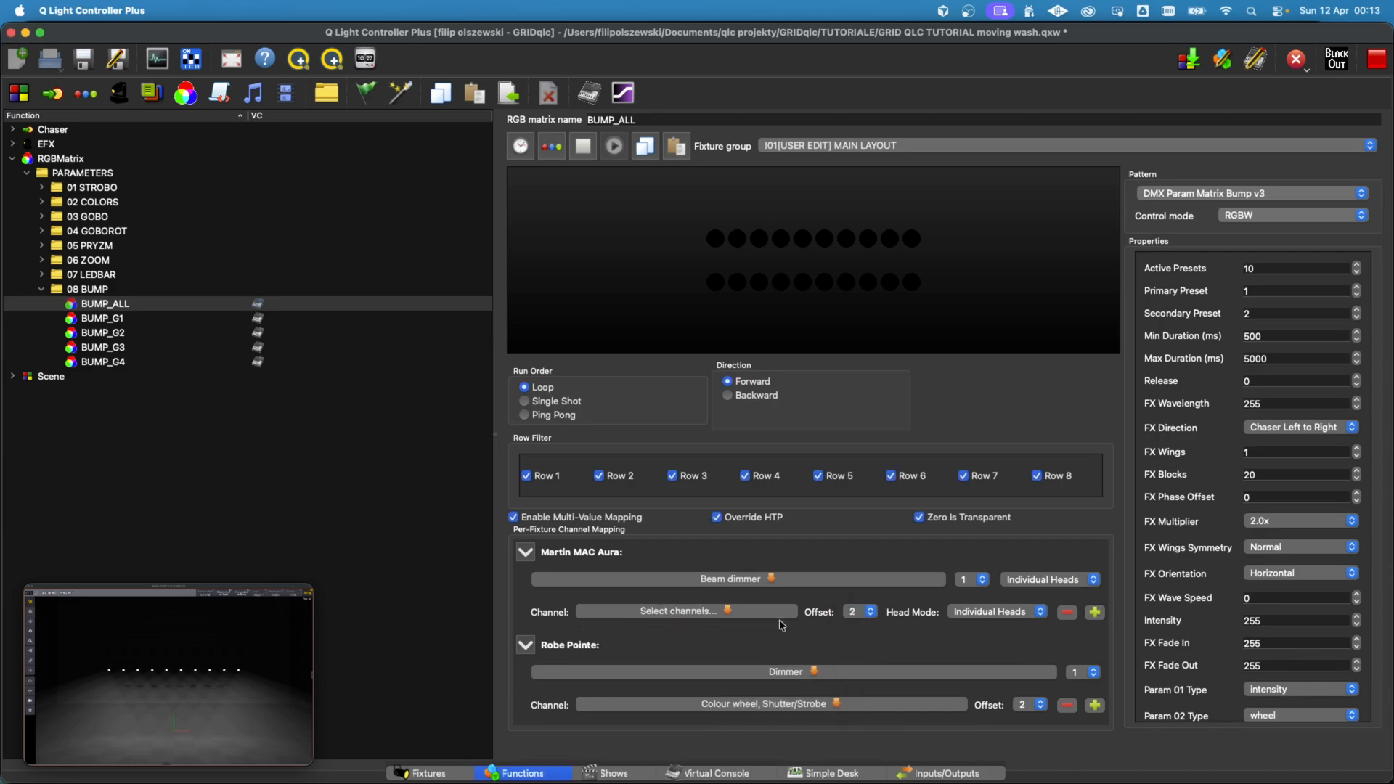
Step: Add a third Aura channel mapping and browse the channels available for the offset 2 mapping
left_click(1095, 612)
left_click(879, 579)
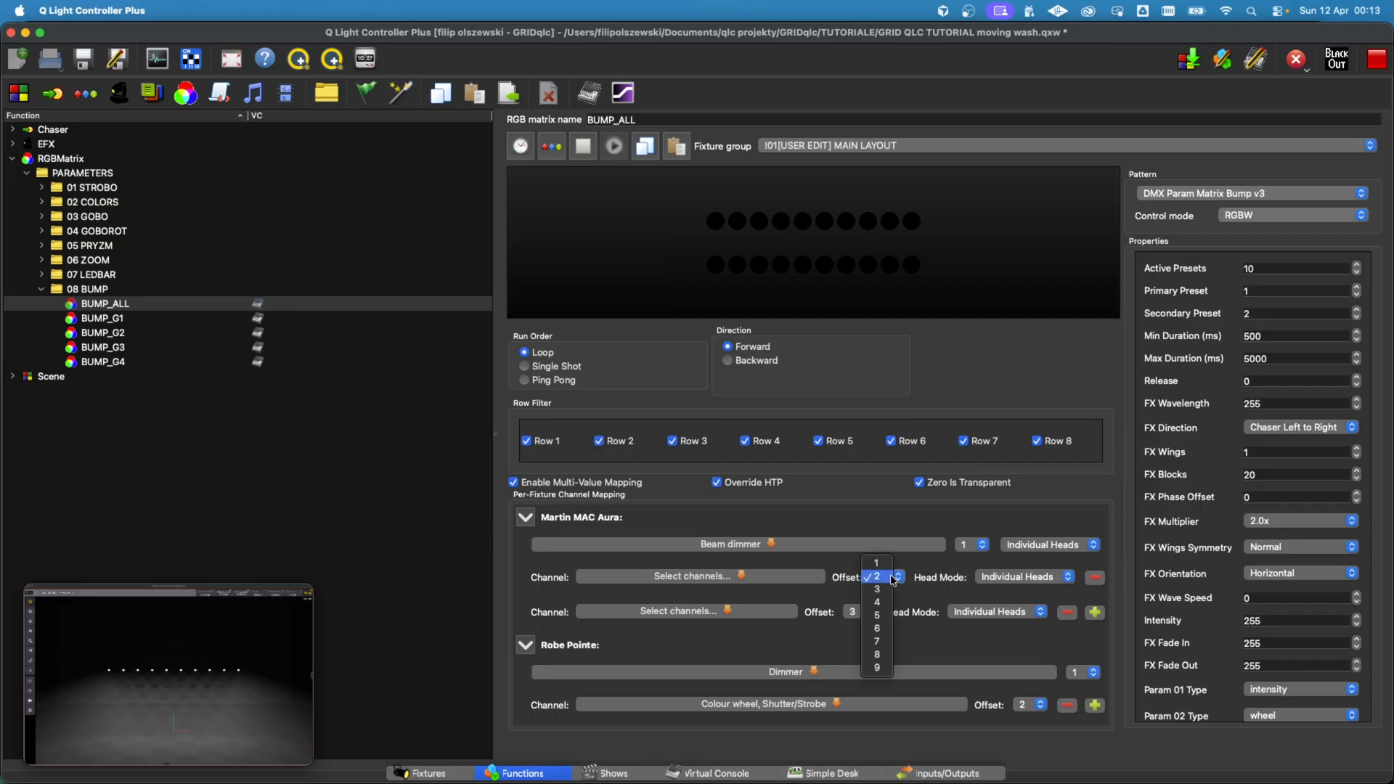
left_click(791, 580)
left_click(766, 578)
scroll(639, 653, "down", 2)
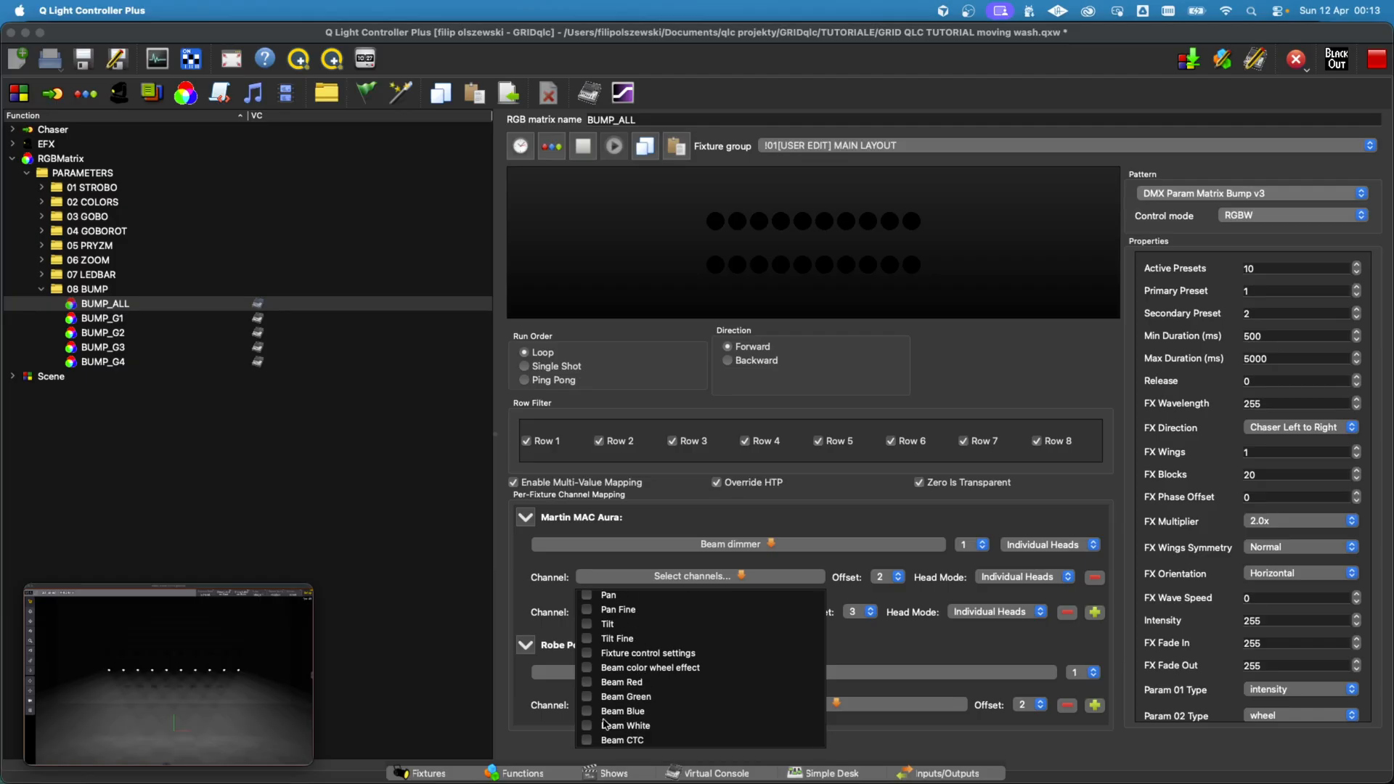
scroll(640, 666, "up", 1)
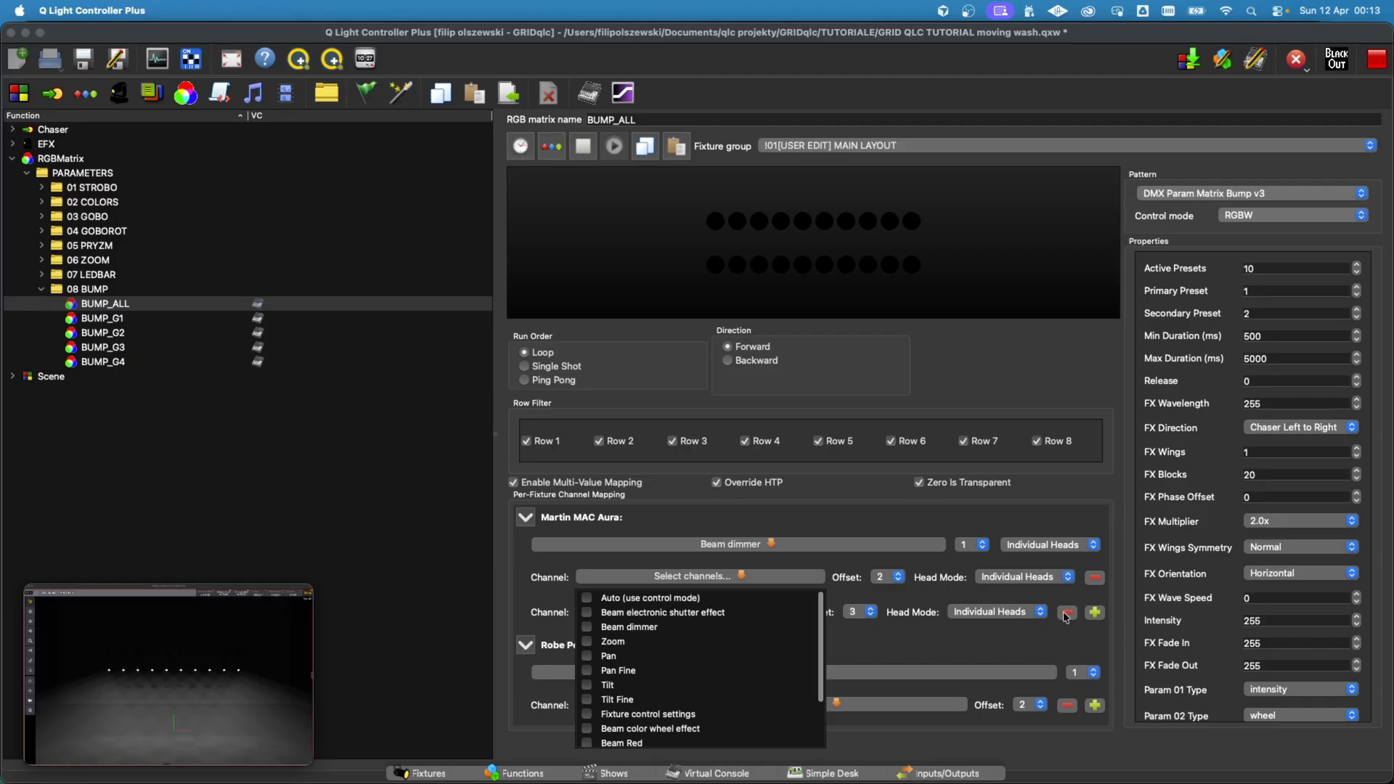
Step: Remove the two extra Aura channel mappings and clear Beam dimmer from the remaining one
left_click(1067, 613)
left_click(1067, 613)
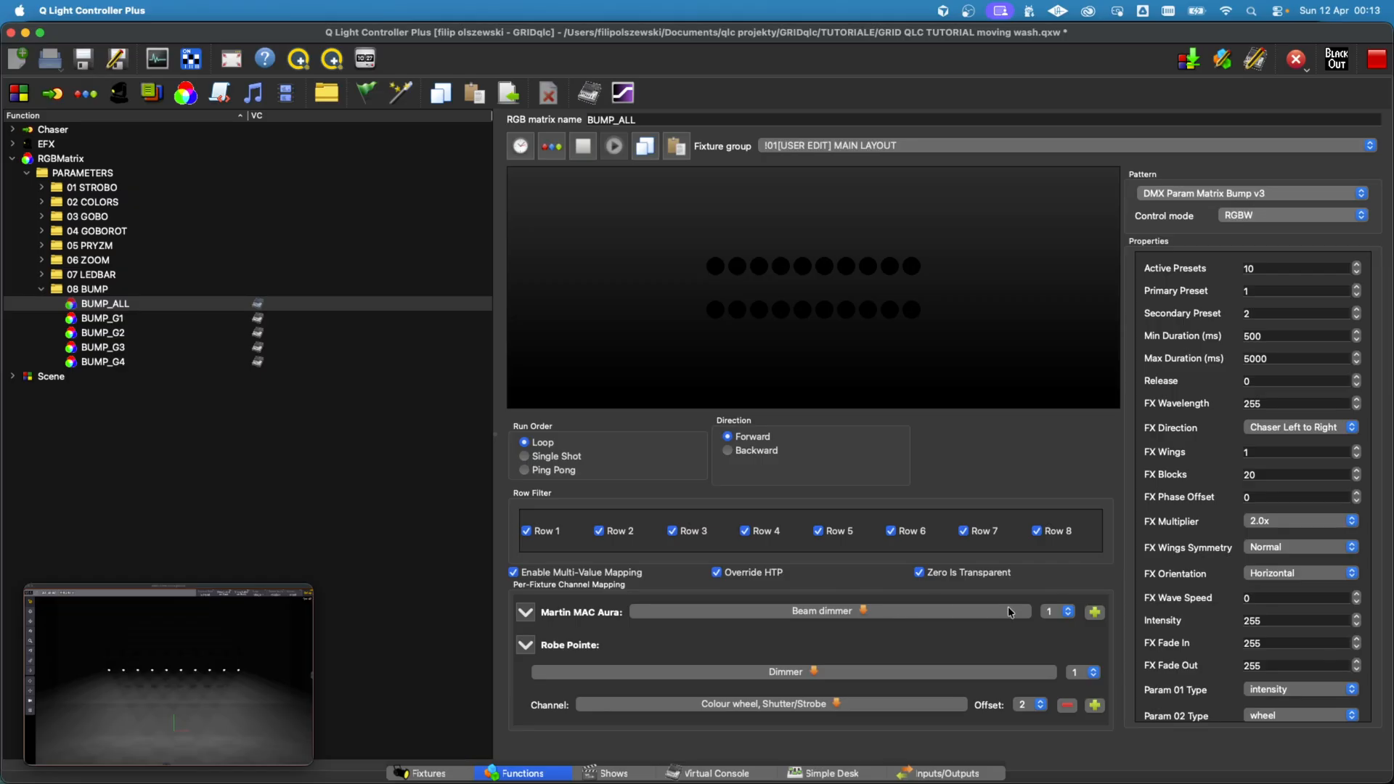
left_click(828, 614)
left_click(640, 662)
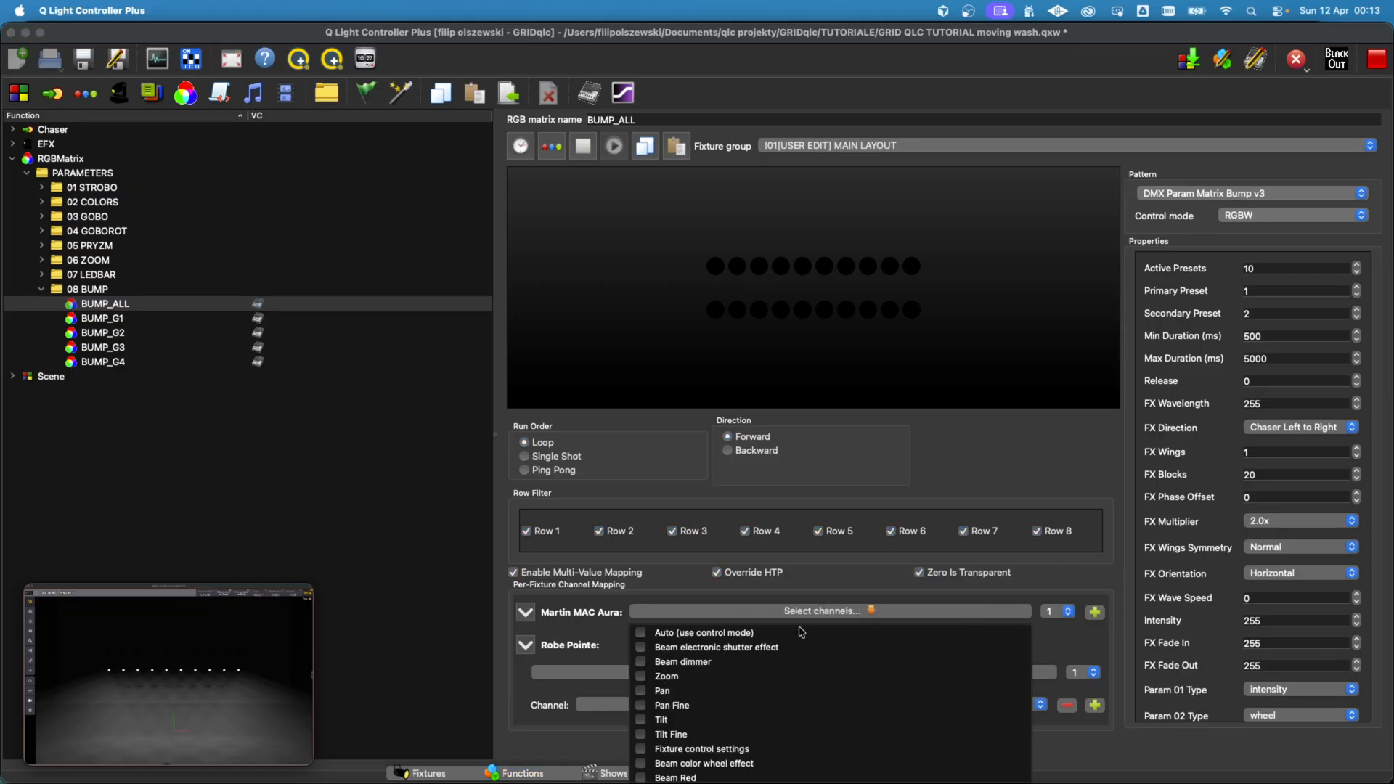
left_click(828, 592)
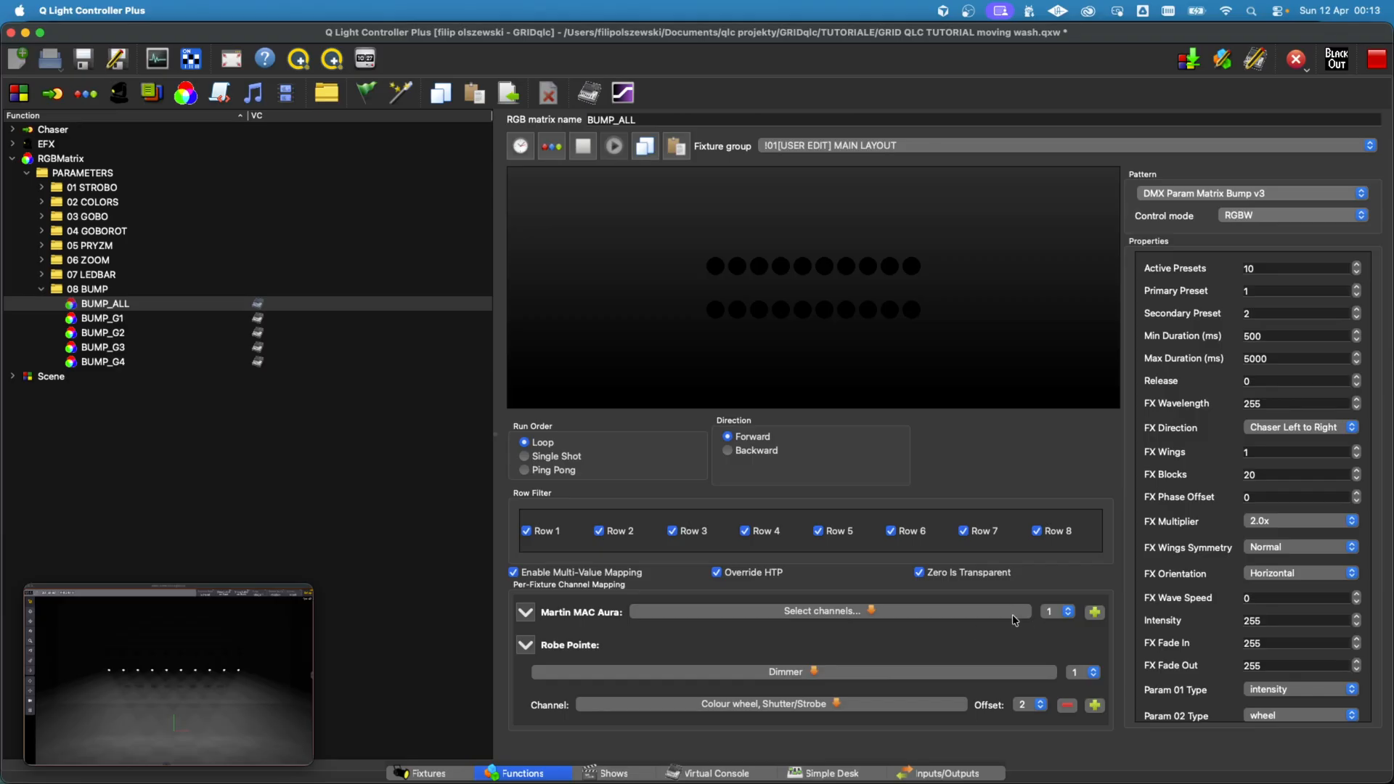
Step: Map the Aura's Beam dimmer to offset 1 and add a mapping of Beam electronic shutter effect at offset 2
left_click(980, 610)
left_click(648, 664)
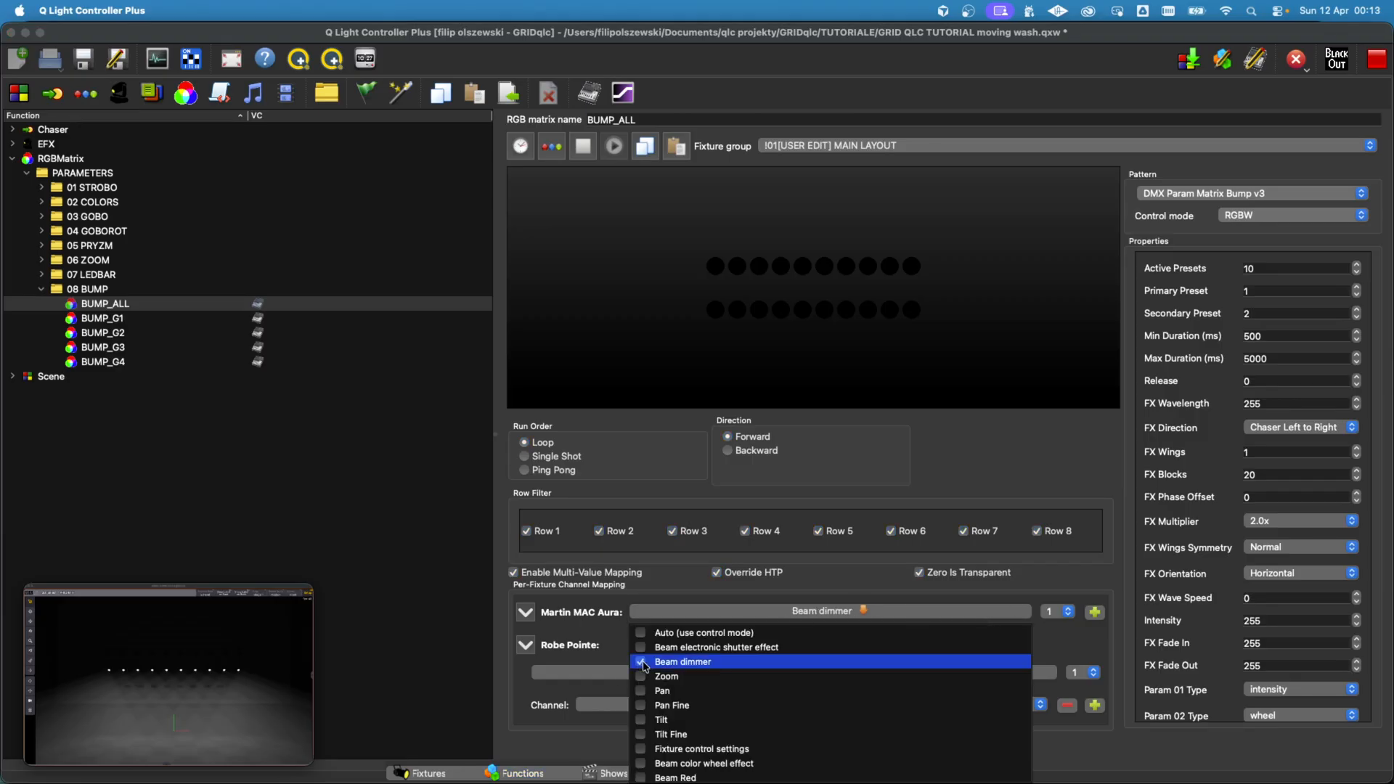
left_click(867, 594)
left_click(1094, 611)
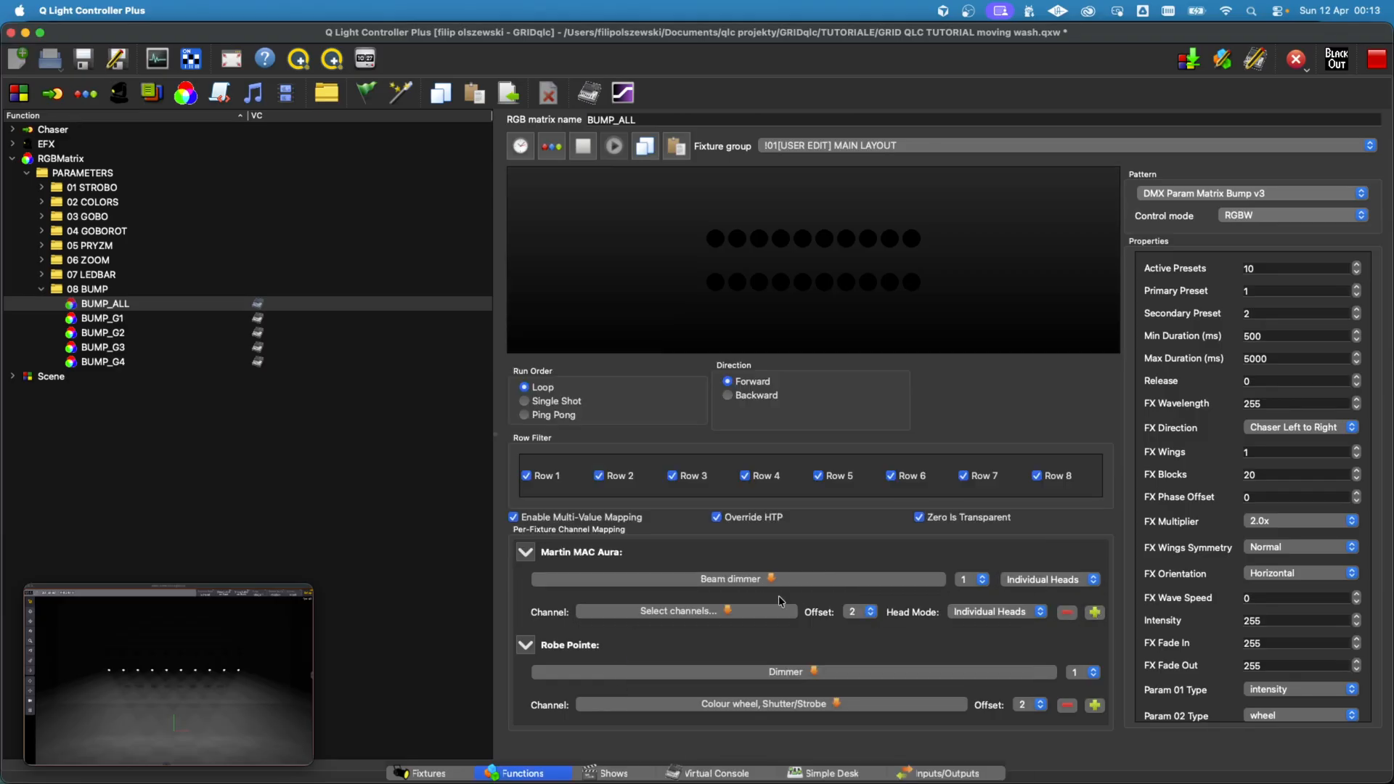
left_click(770, 611)
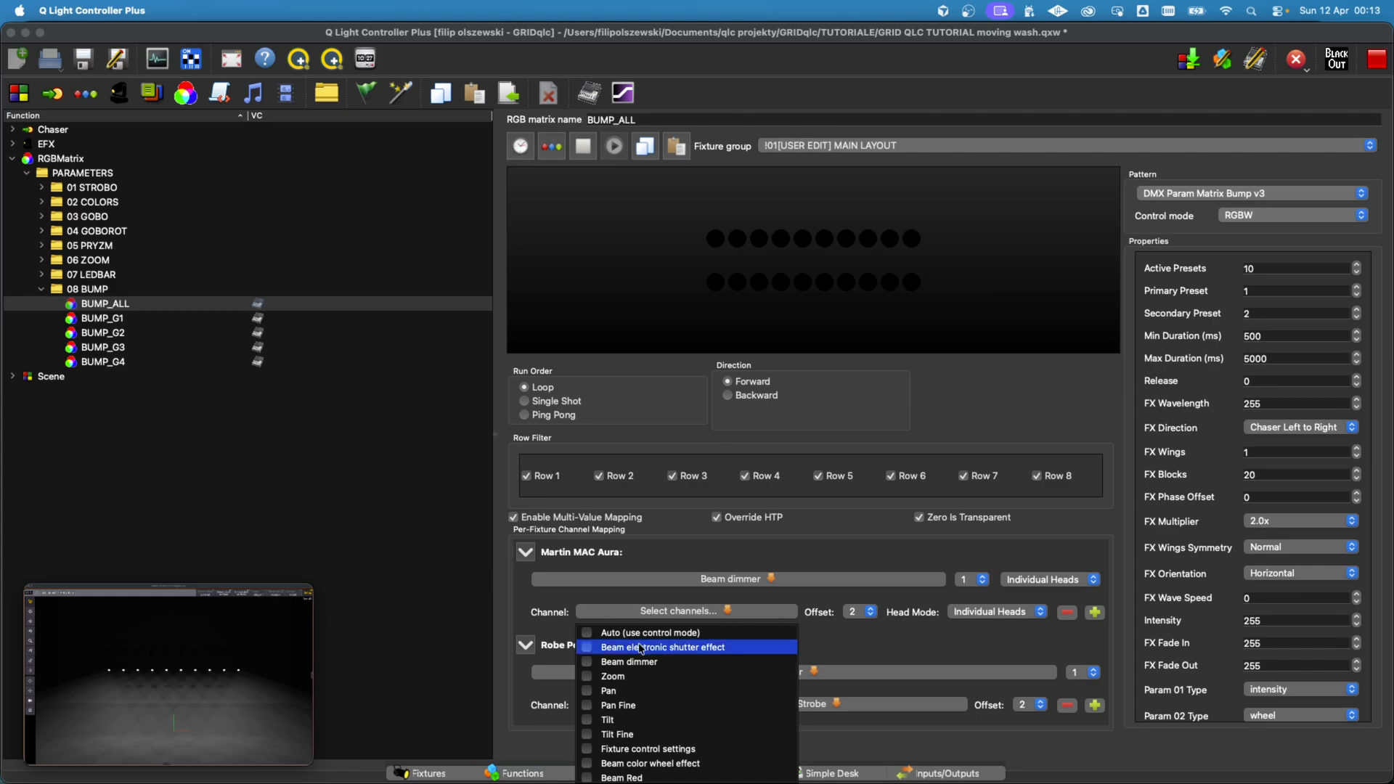
left_click(708, 648)
left_click(866, 644)
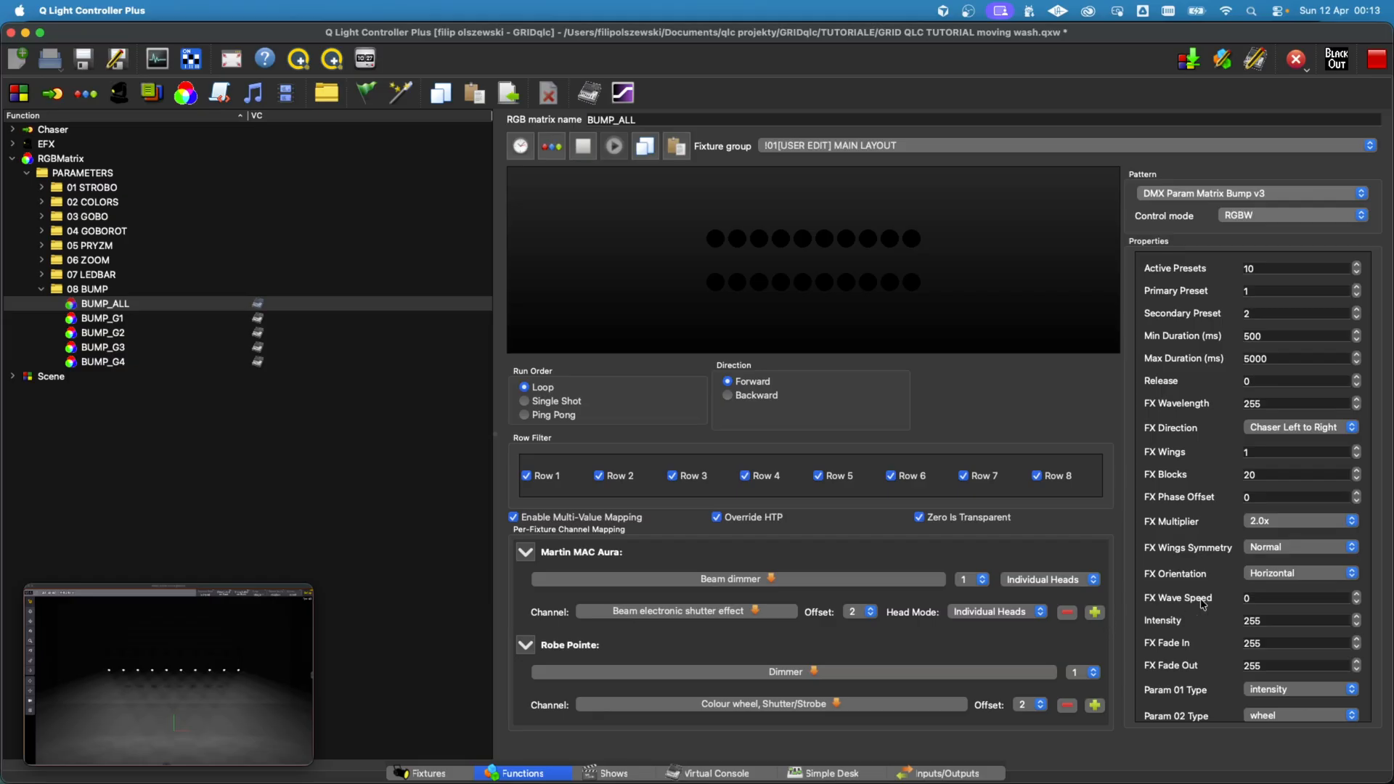
Step: Examine the parameter types and the P02 parameter values in the BUMP_ALL properties
scroll(1203, 604, "down", 5)
scroll(1211, 480, "up", 1)
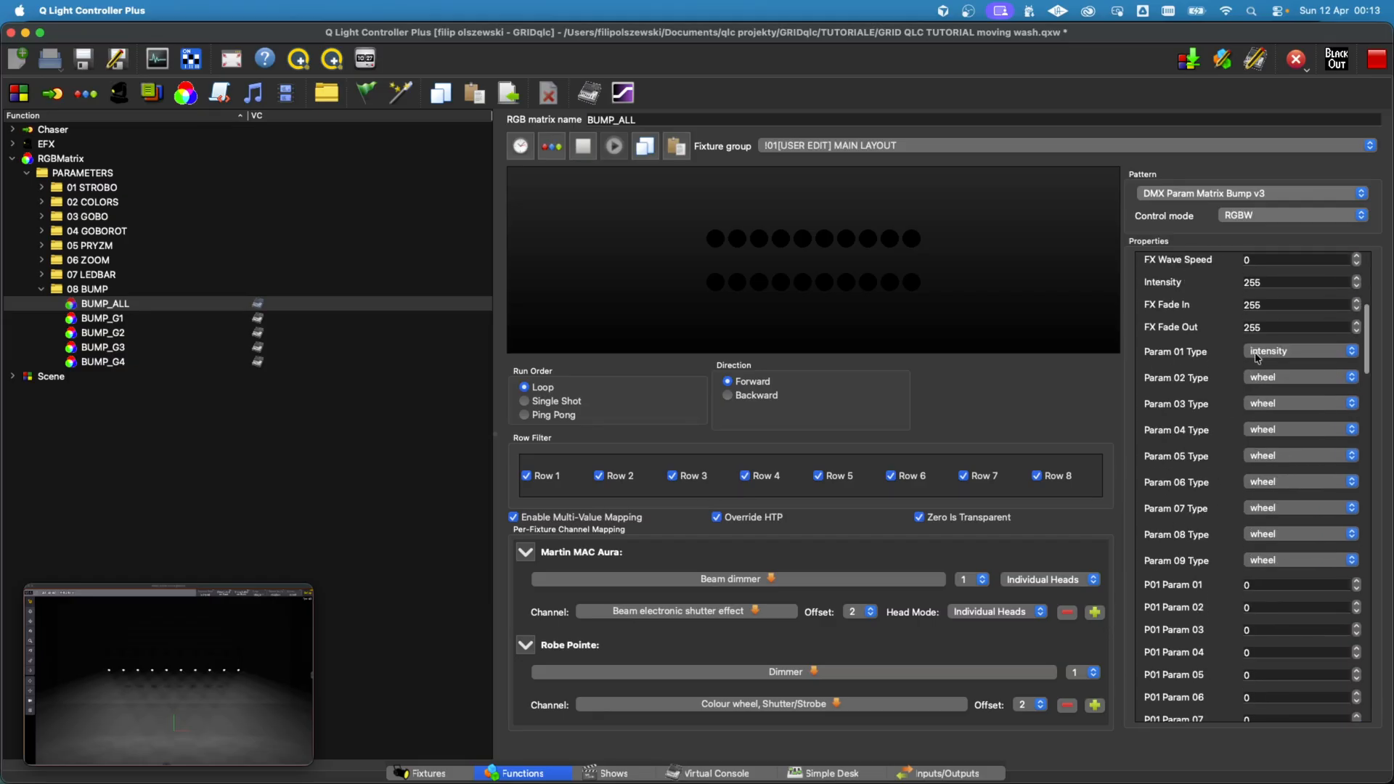
scroll(1264, 380, "up", 10)
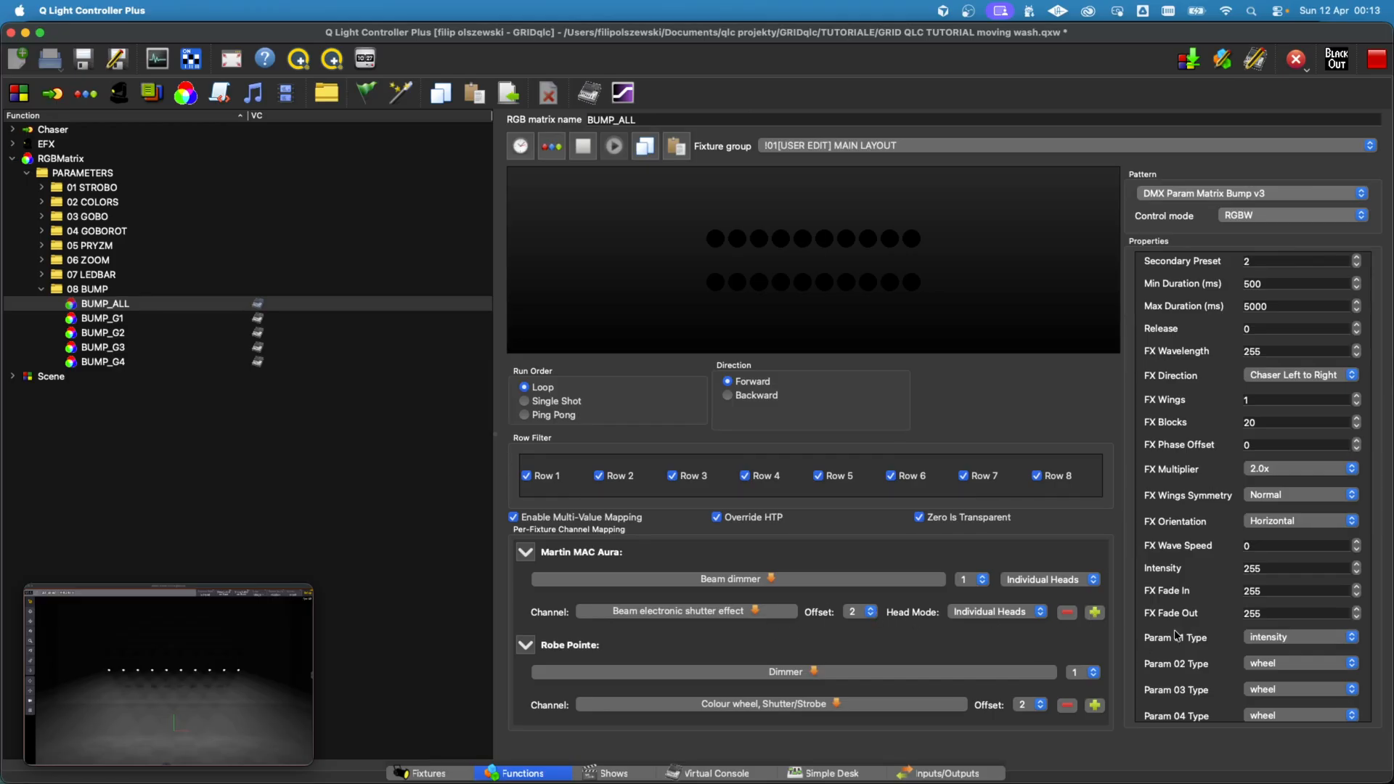
scroll(1190, 640, "down", 20)
scroll(1209, 643, "up", 1)
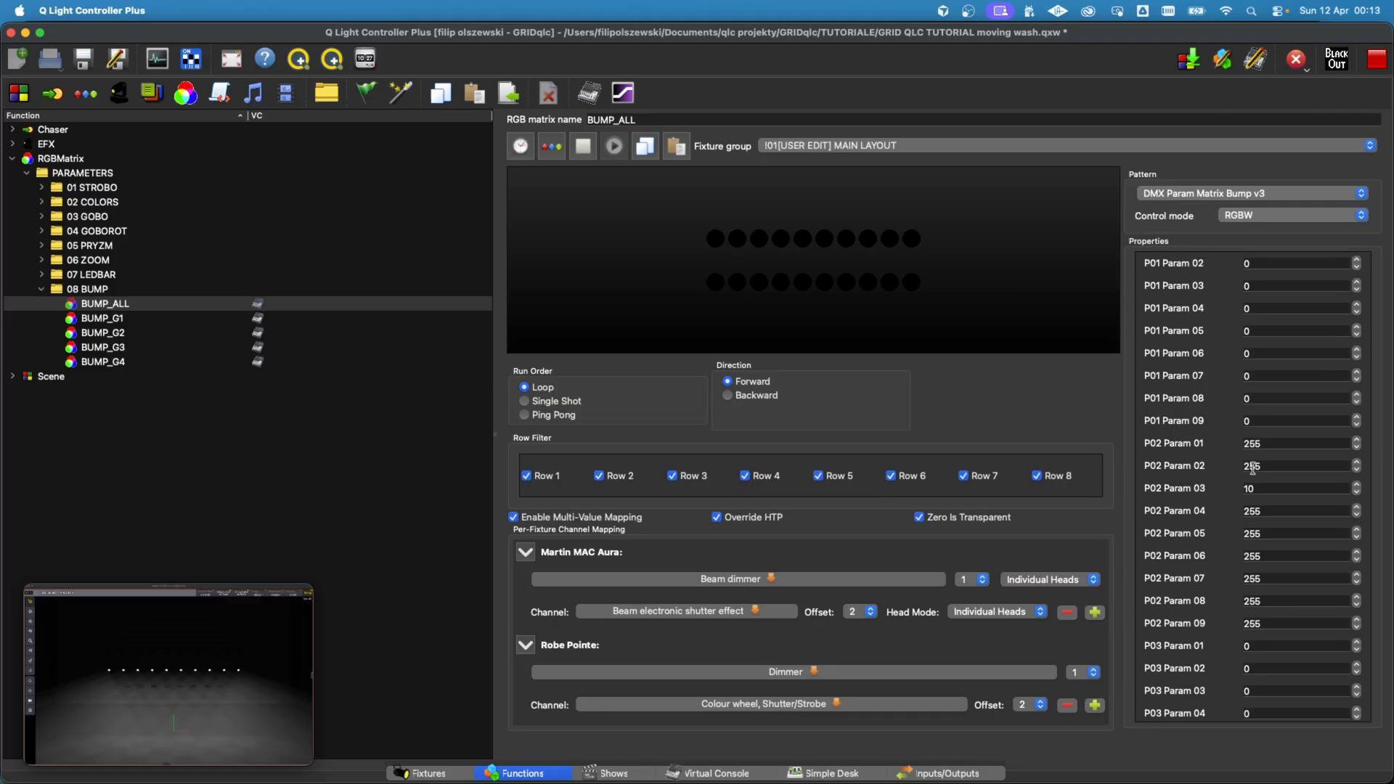
left_click(1269, 489)
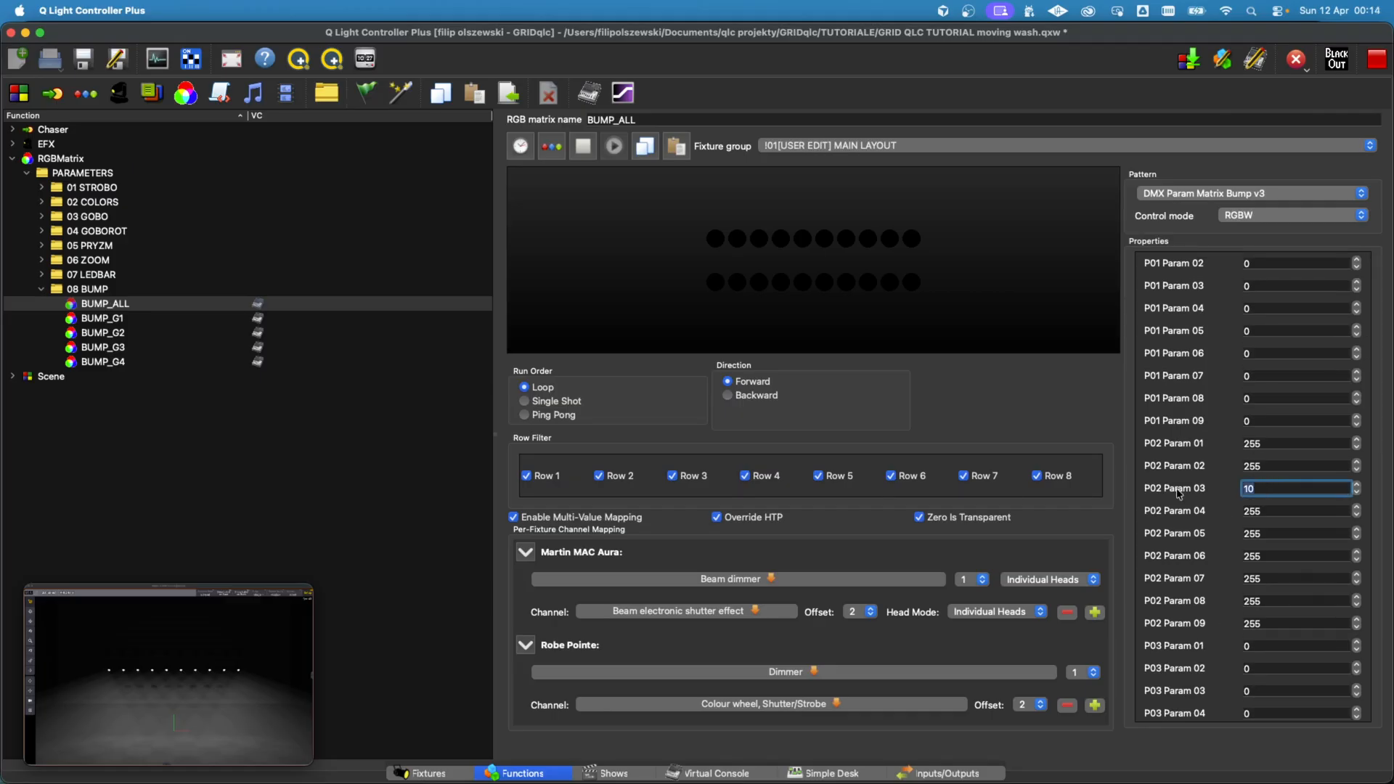
left_click(1228, 461)
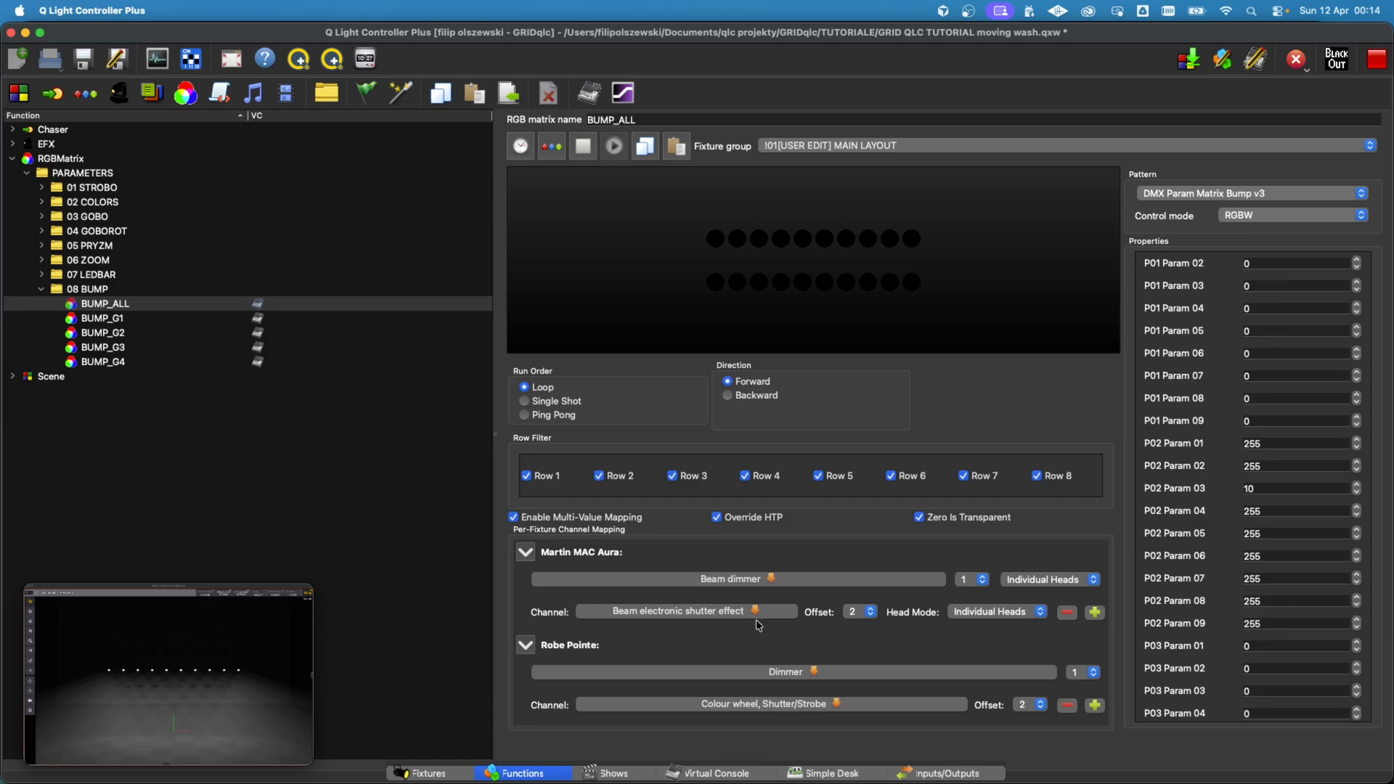
Step: Add a third Aura channel mapping for Zoom at offset 3
left_click(1095, 612)
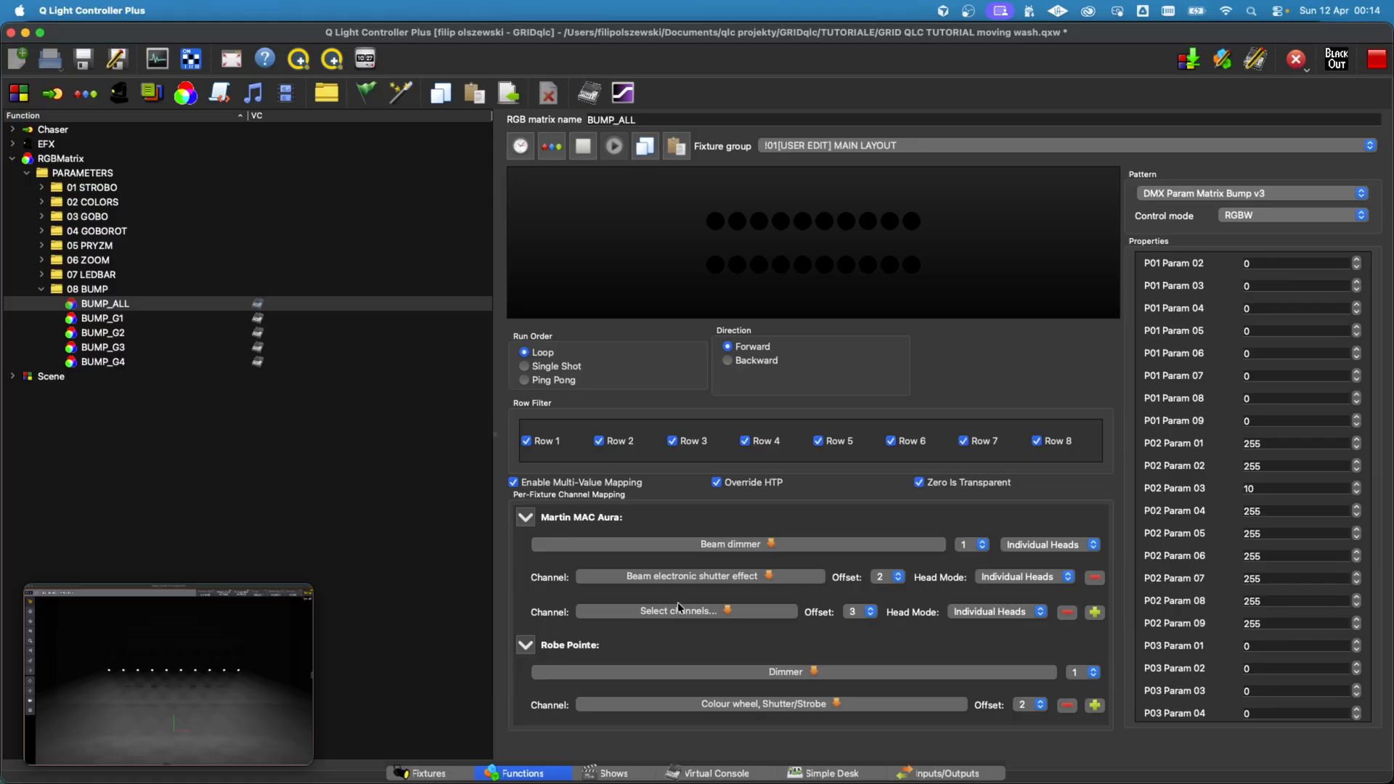
left_click(679, 610)
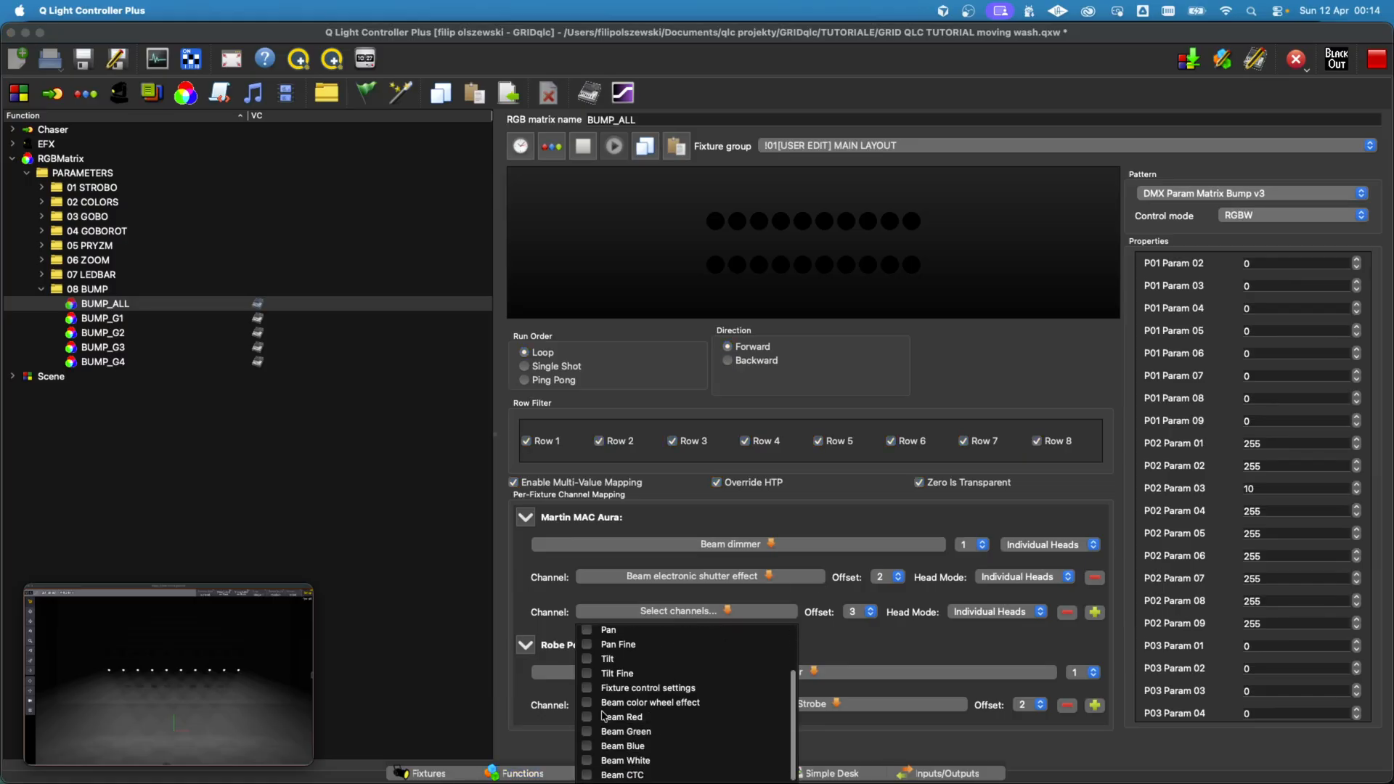
scroll(606, 689, "up", 3)
left_click(611, 676)
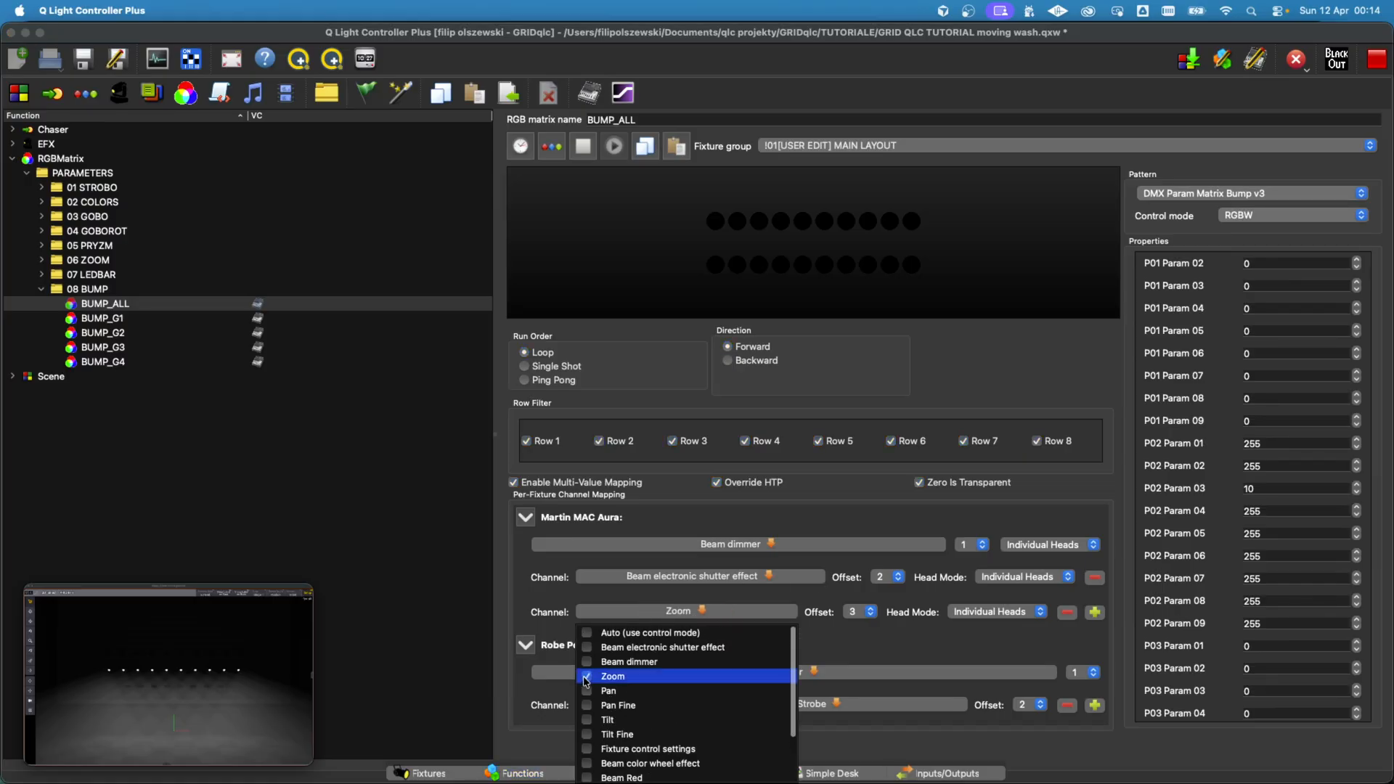
left_click(820, 645)
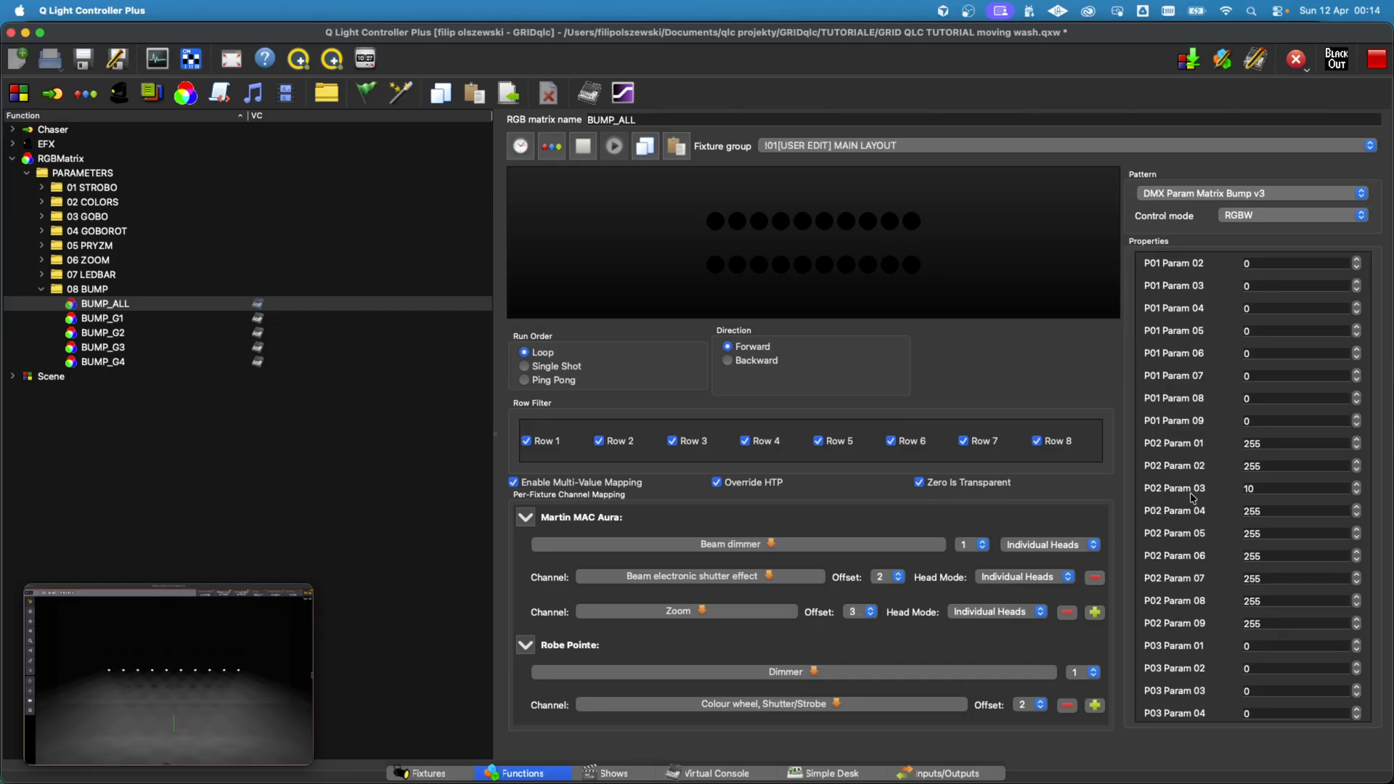
Step: Set P02 Param 03 of the BUMP_ALL matrix to 1
double_click(1245, 488)
type("10")
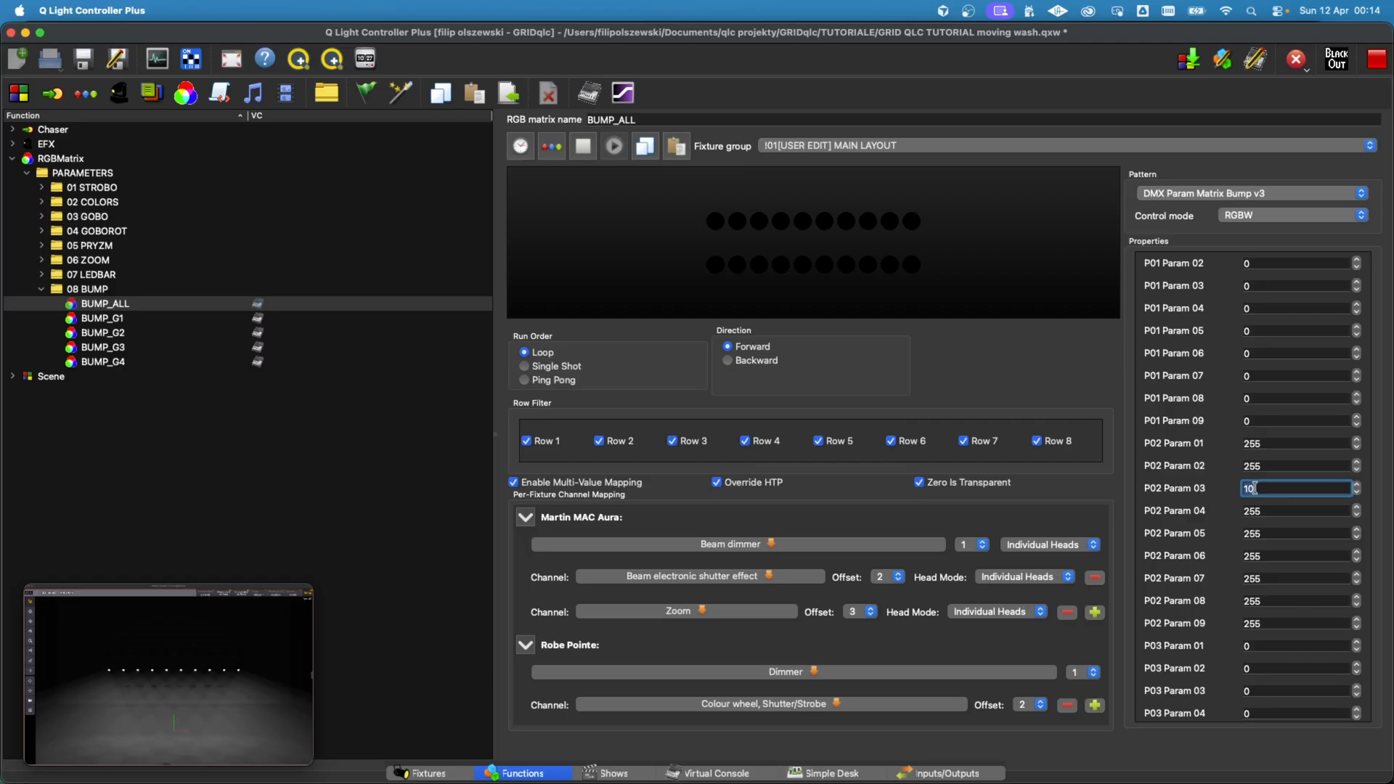
type("1")
left_click(1204, 494)
Step: Copy the Properties and Multi-Value Mapping of BUMP_ALL to the matrices BUMP_G1 through BUMP_G4
left_click(645, 151)
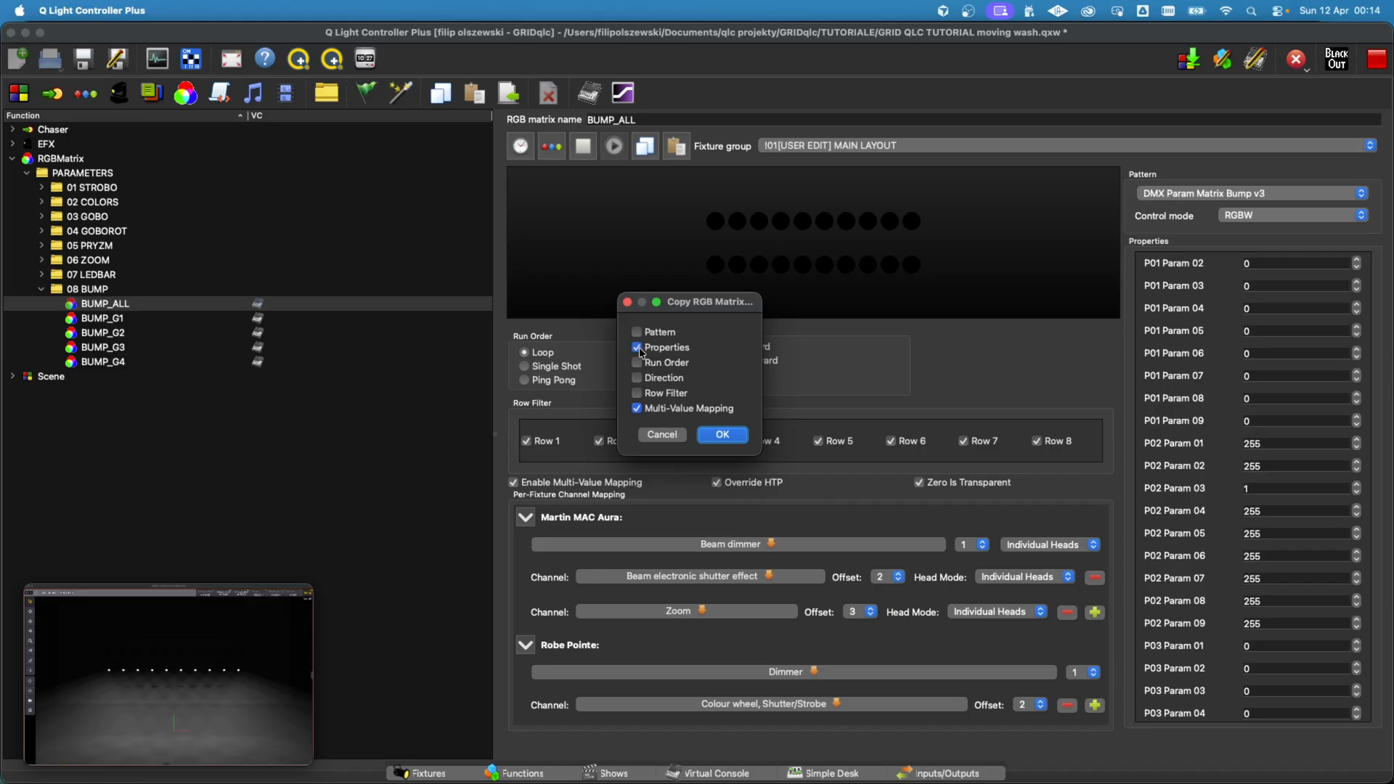
left_click(722, 434)
left_click(129, 318)
left_click(127, 348, "shift")
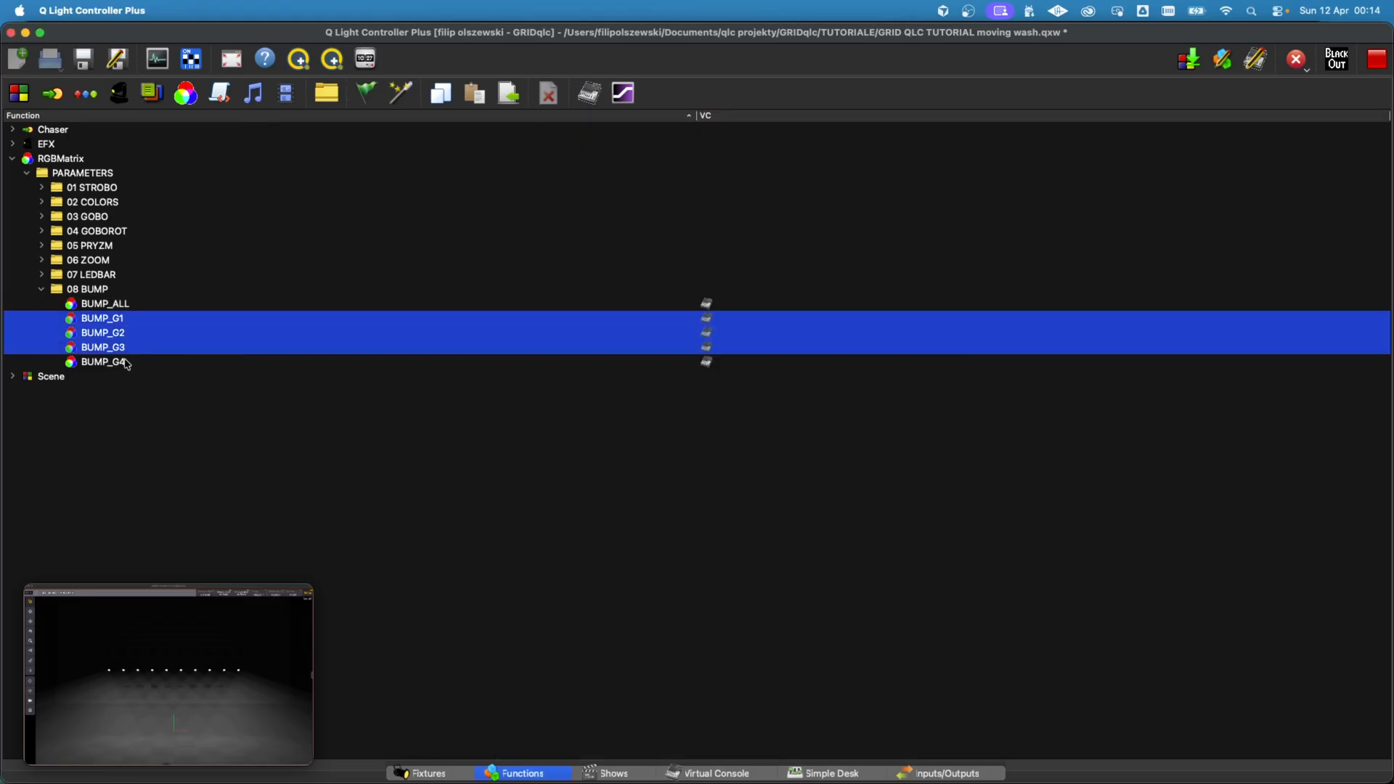
left_click(128, 363, "shift")
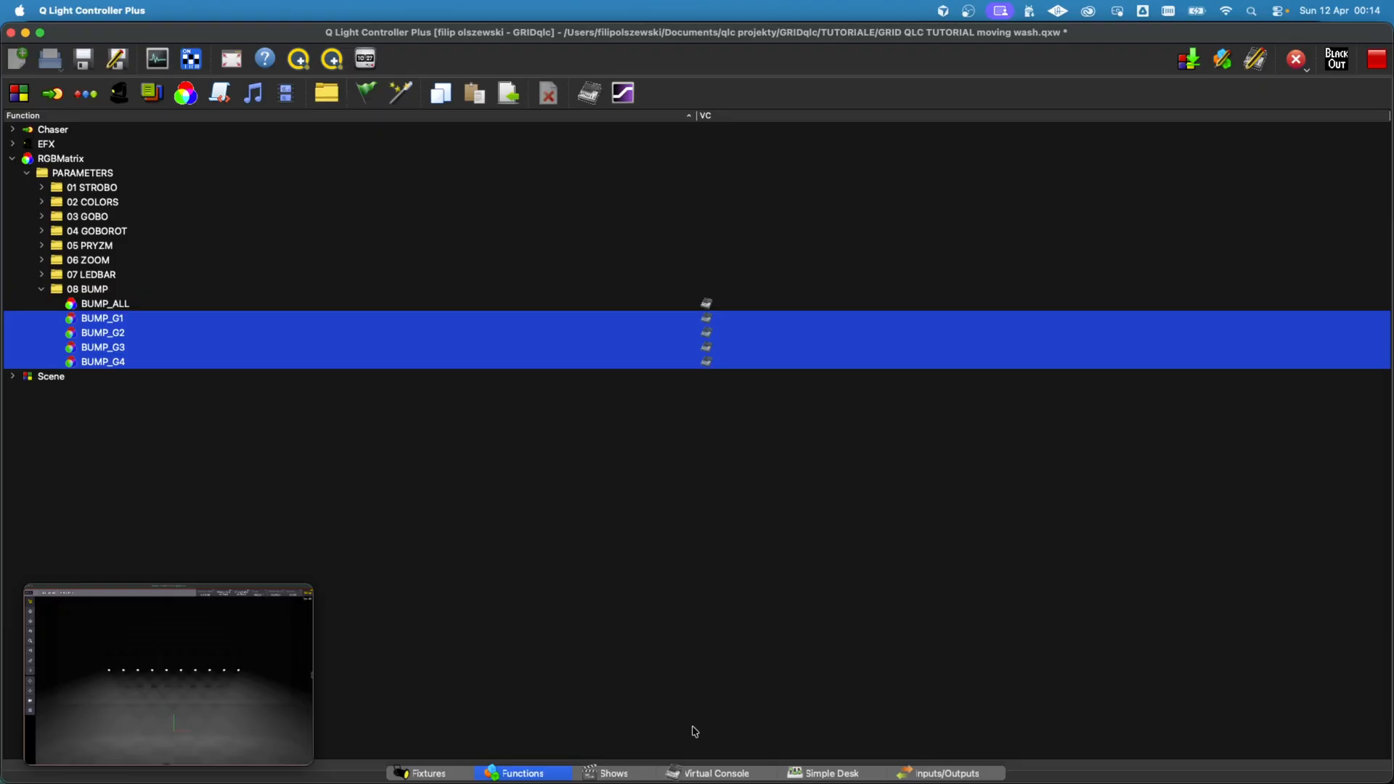
Step: Restart the Virtual Console by stopping the running functions, returning to Design mode and switching back to Operate mode
left_click(718, 773)
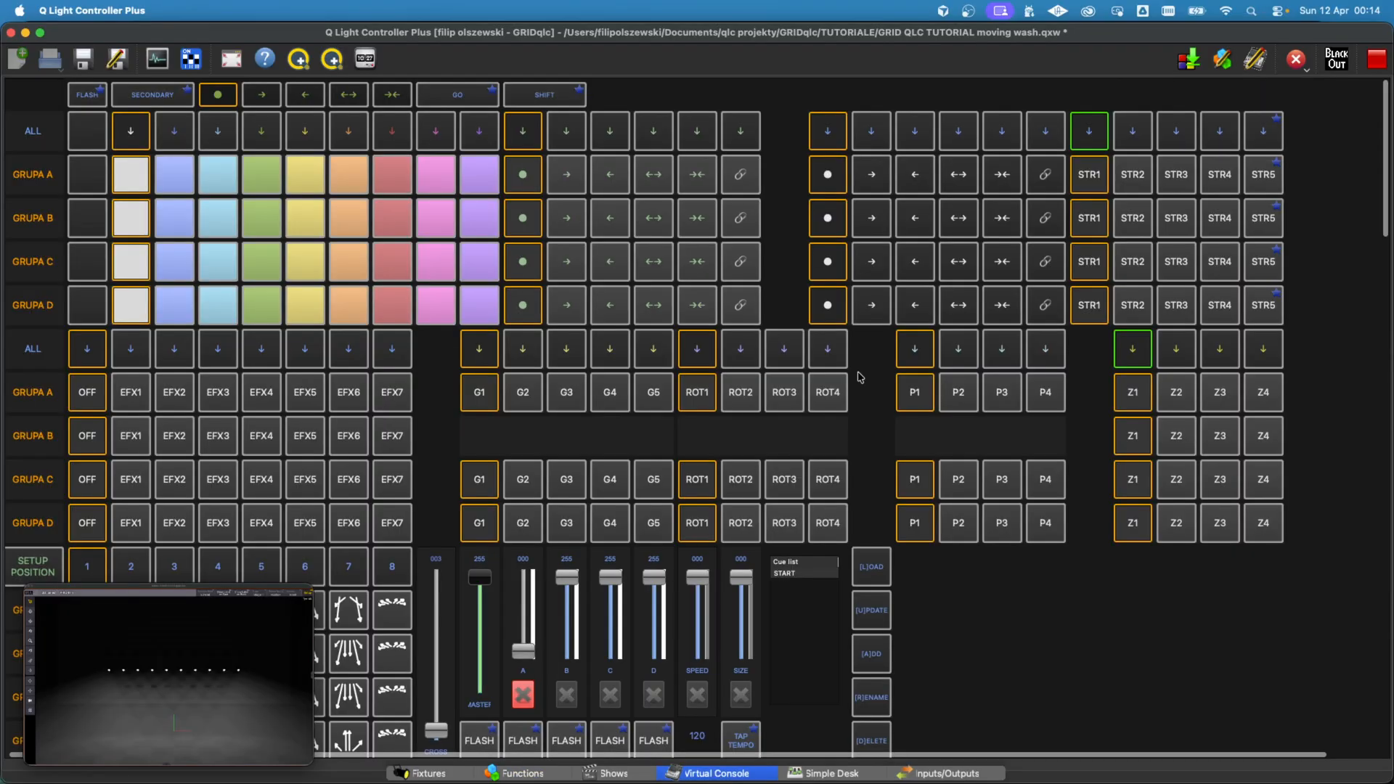
left_click(1377, 60)
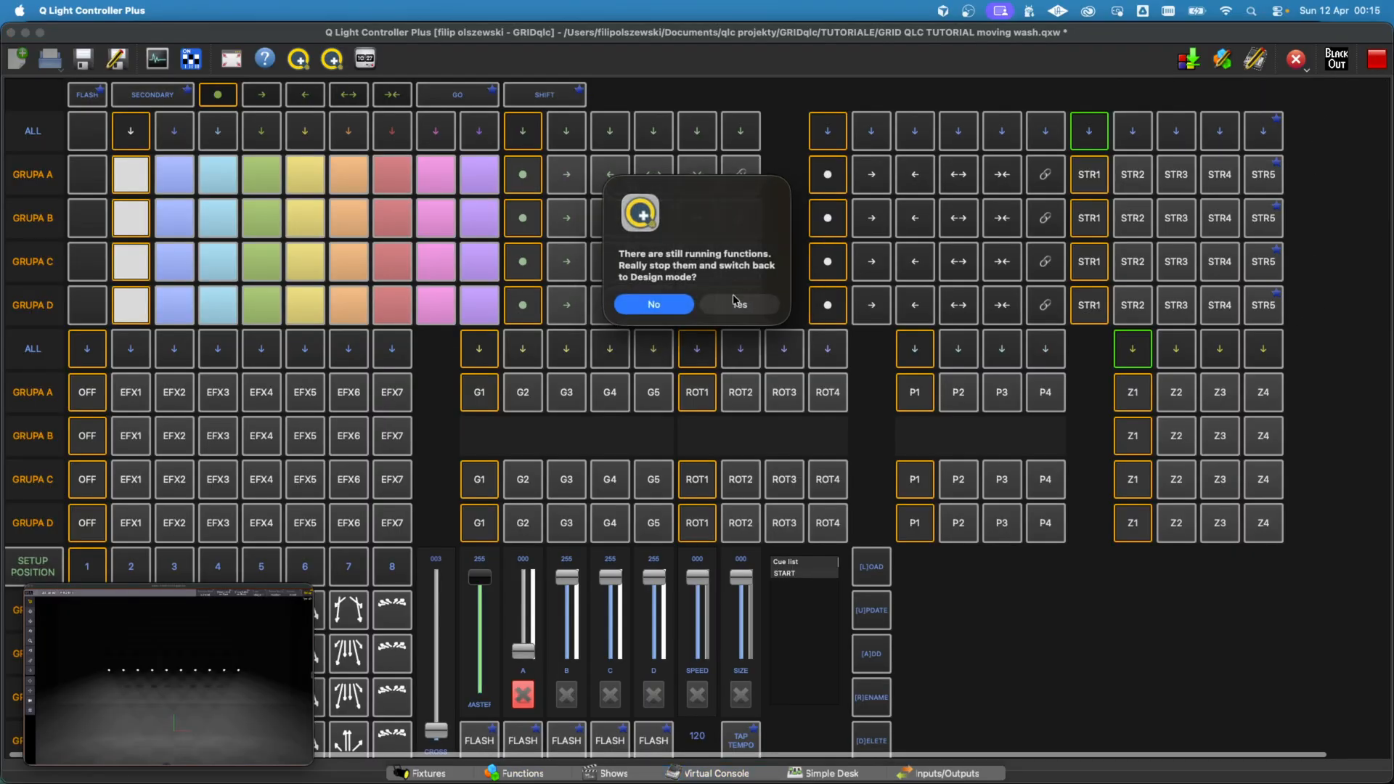
left_click(762, 302)
scroll(1339, 441, "down", 5)
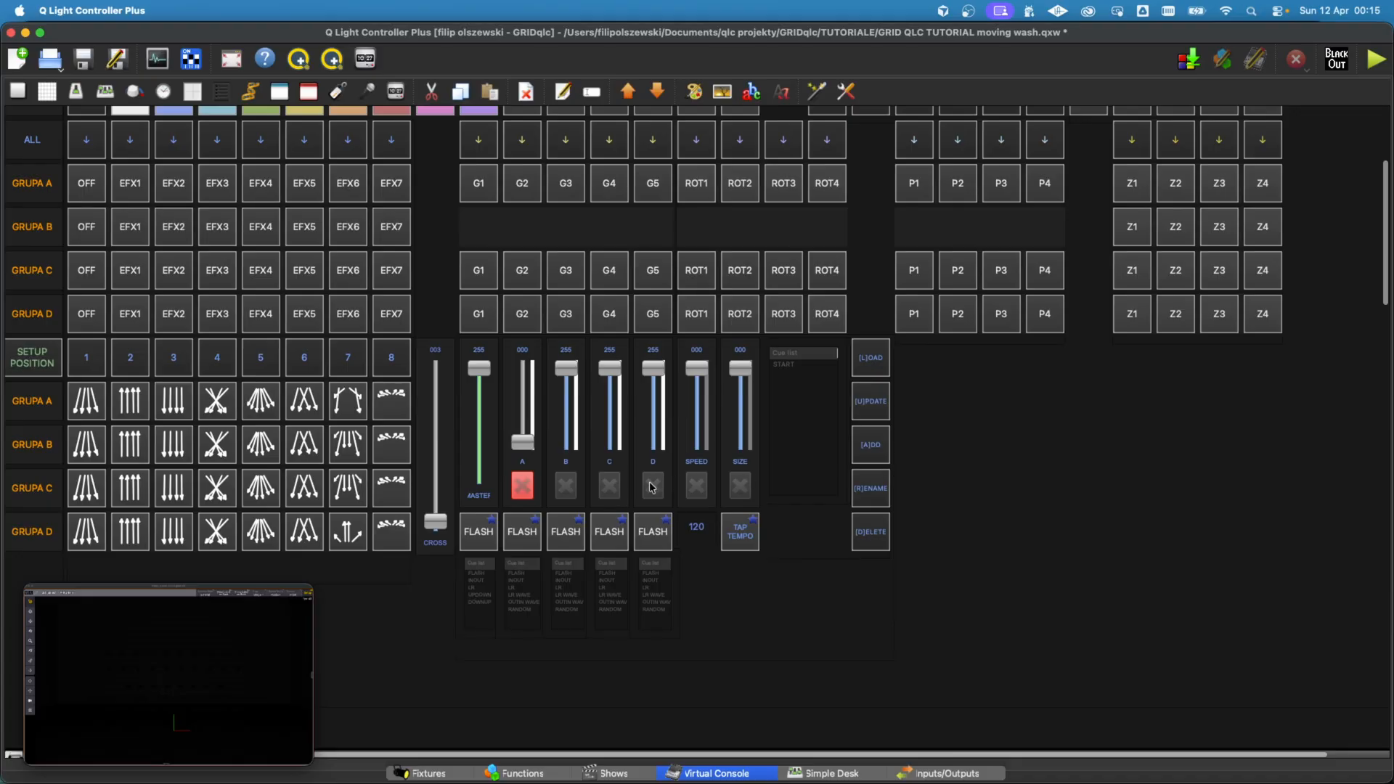
left_click(1374, 60)
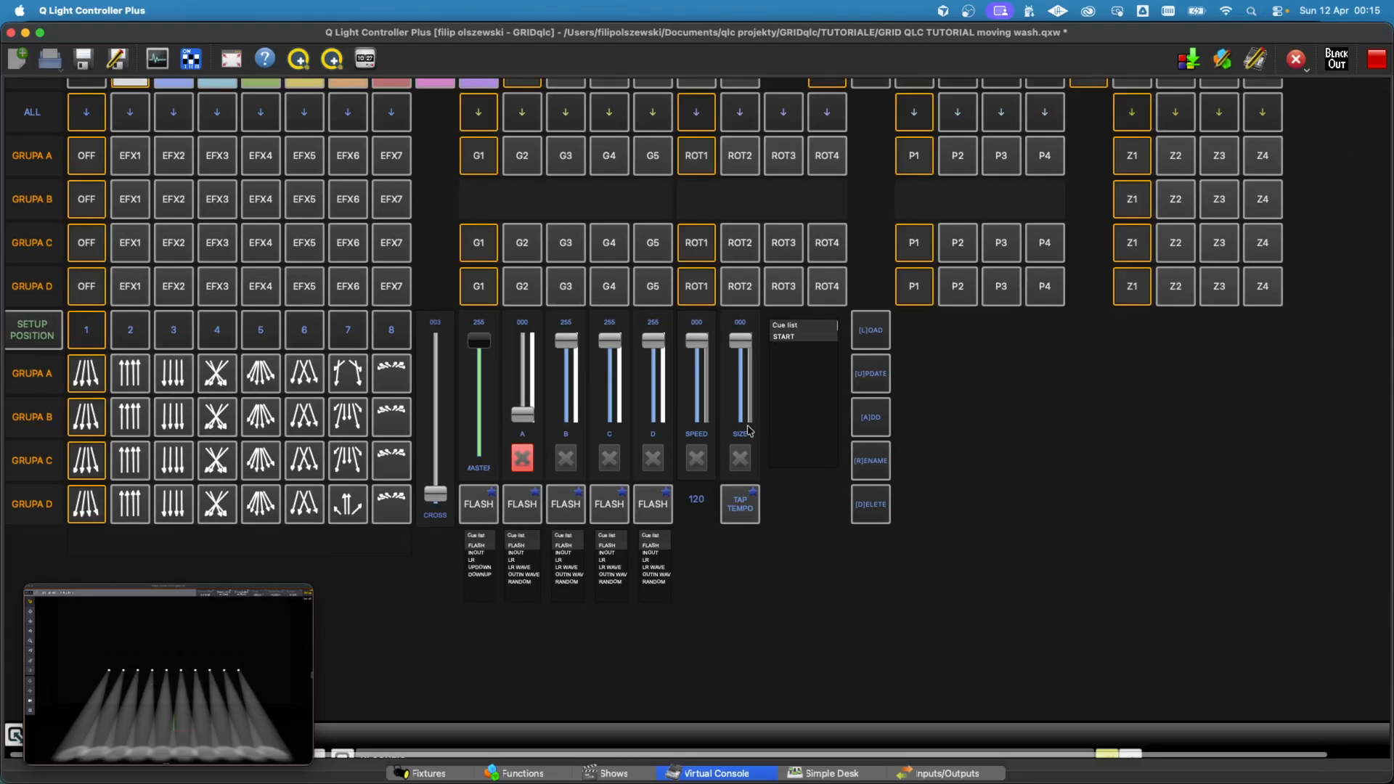
Step: Set all groups to the blue colour preset and trigger the flash of group B
scroll(570, 464, "up", 8)
left_click(182, 138)
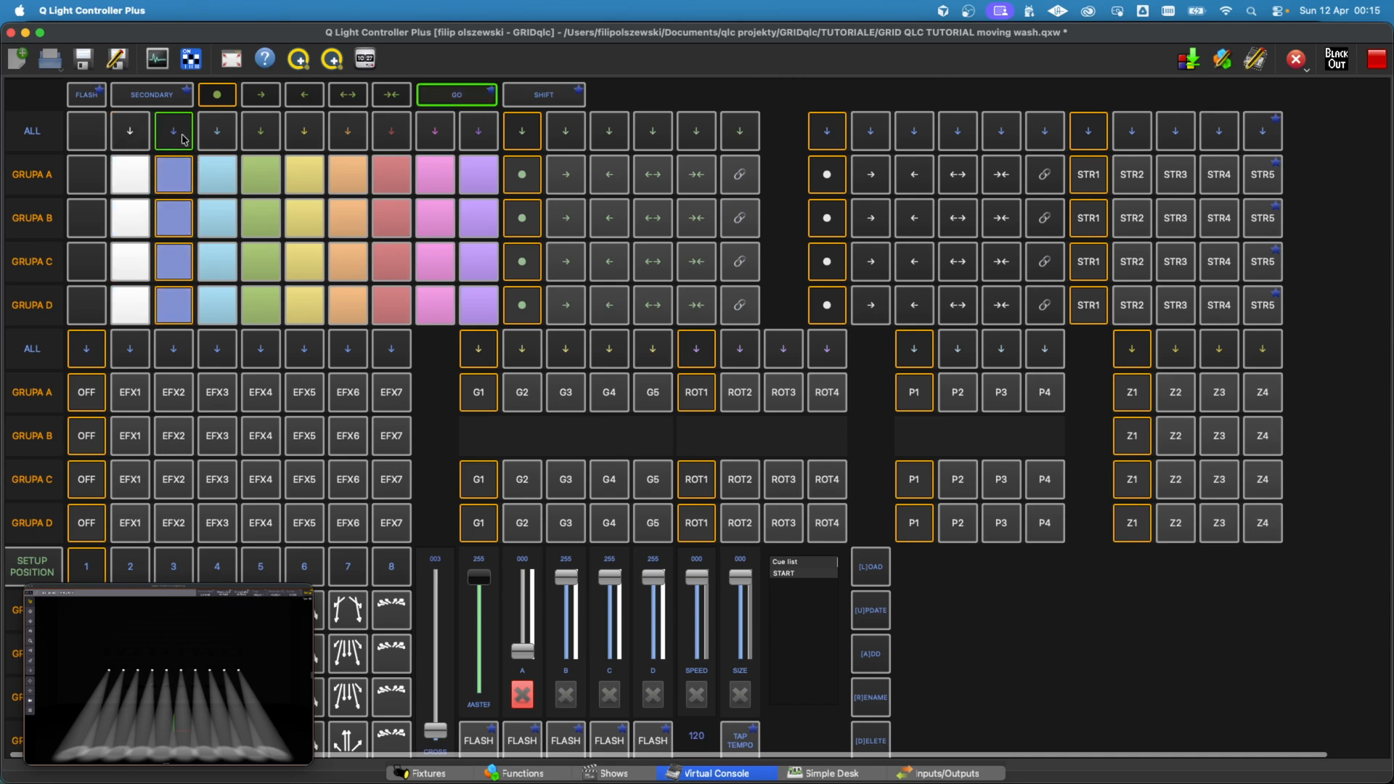
scroll(574, 431, "down", 8)
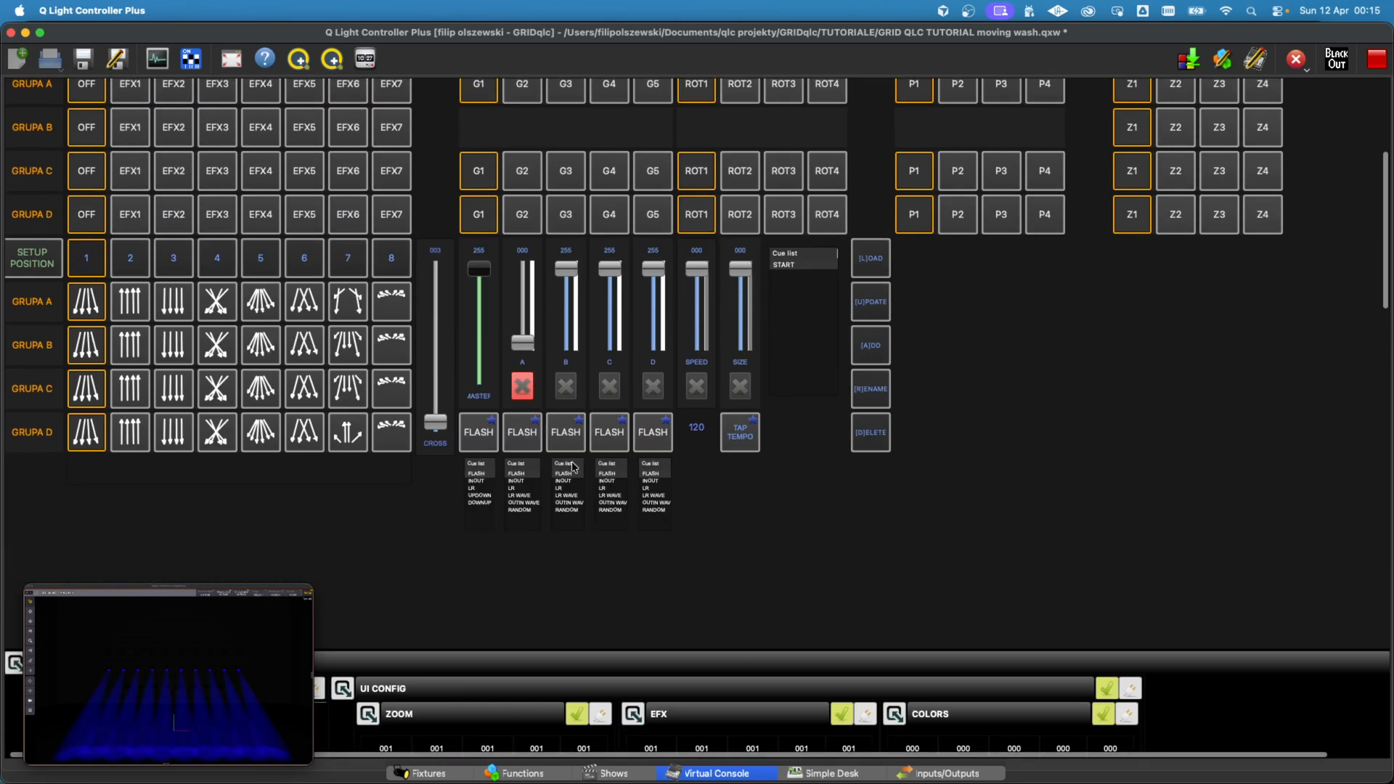
left_click(570, 435)
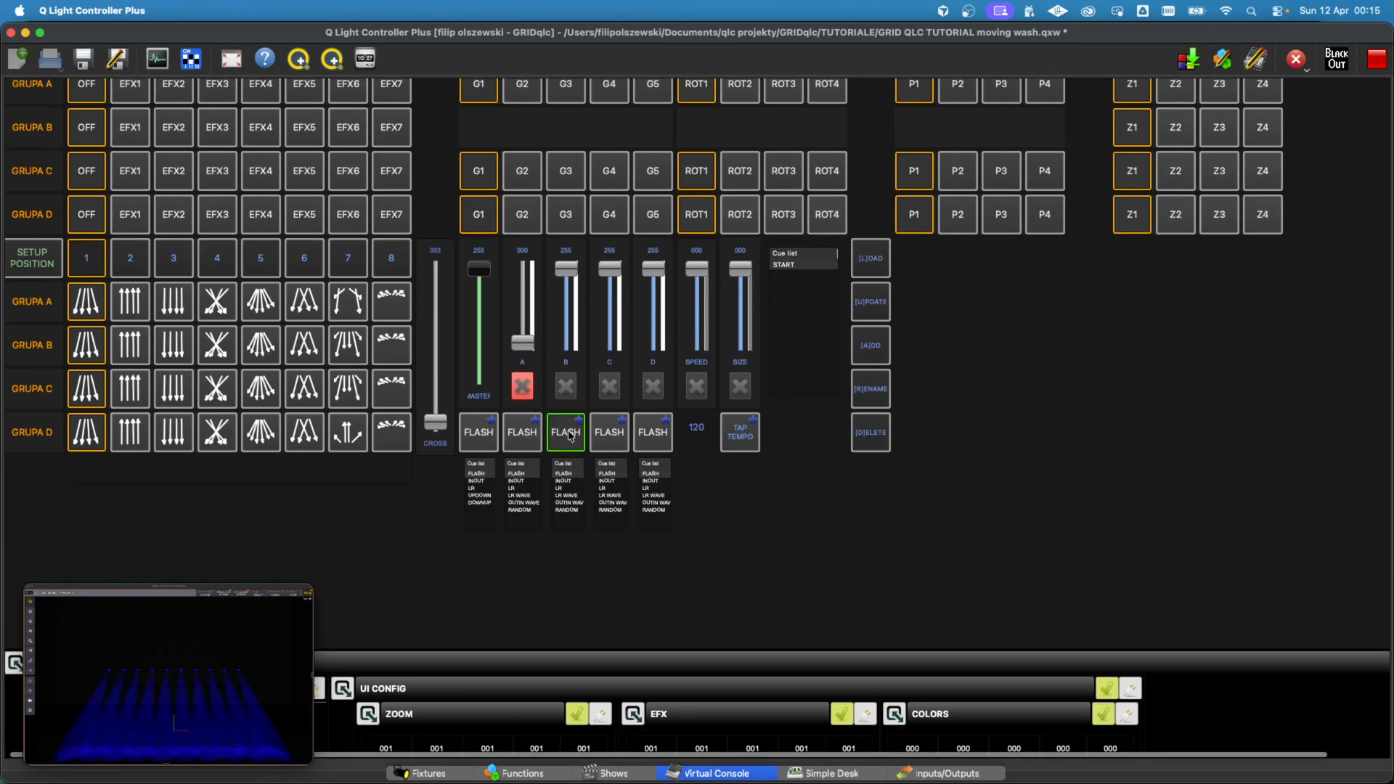
Step: Add a fourth Martin MAC Aura channel mapping in BUMP_ALL with Auto (use control mode) at offset 1
left_click(529, 772)
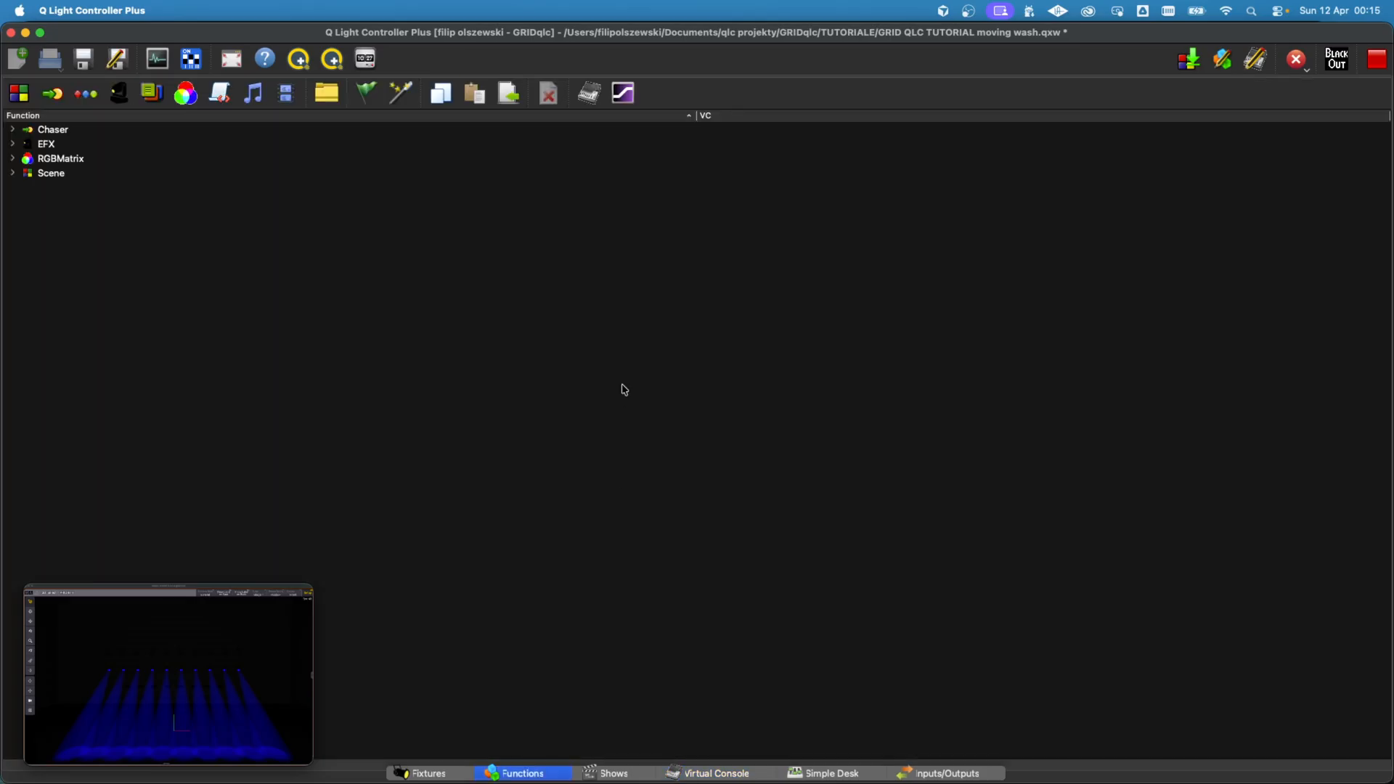
left_click(13, 158)
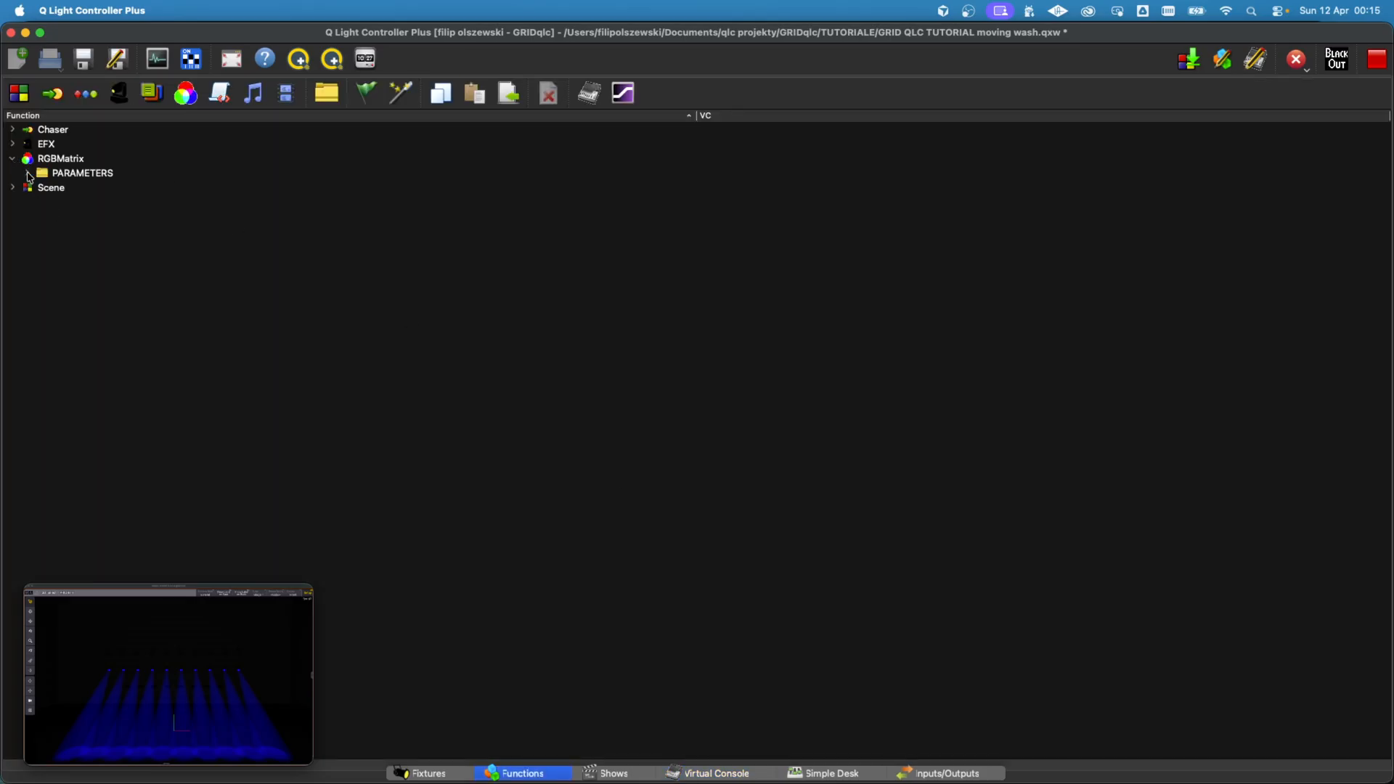
left_click(28, 174)
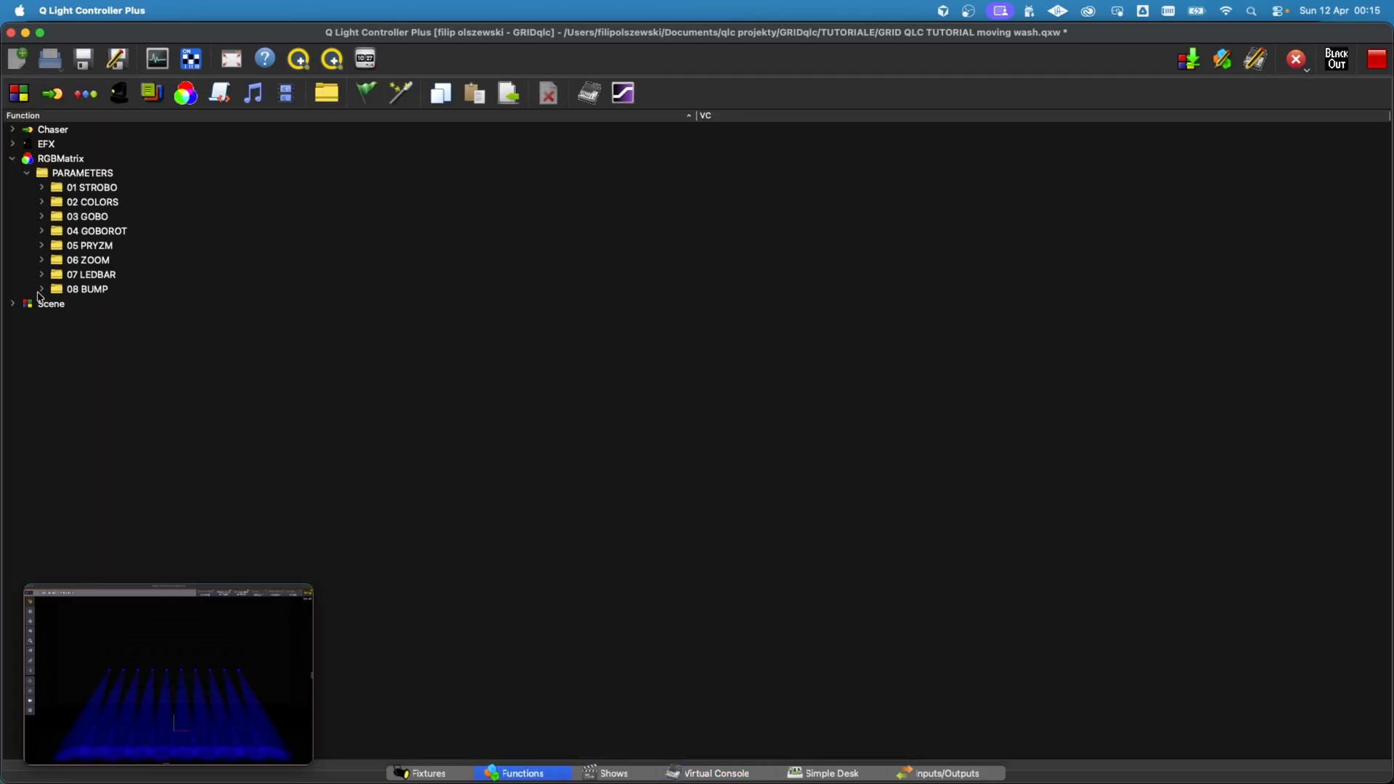
left_click(42, 290)
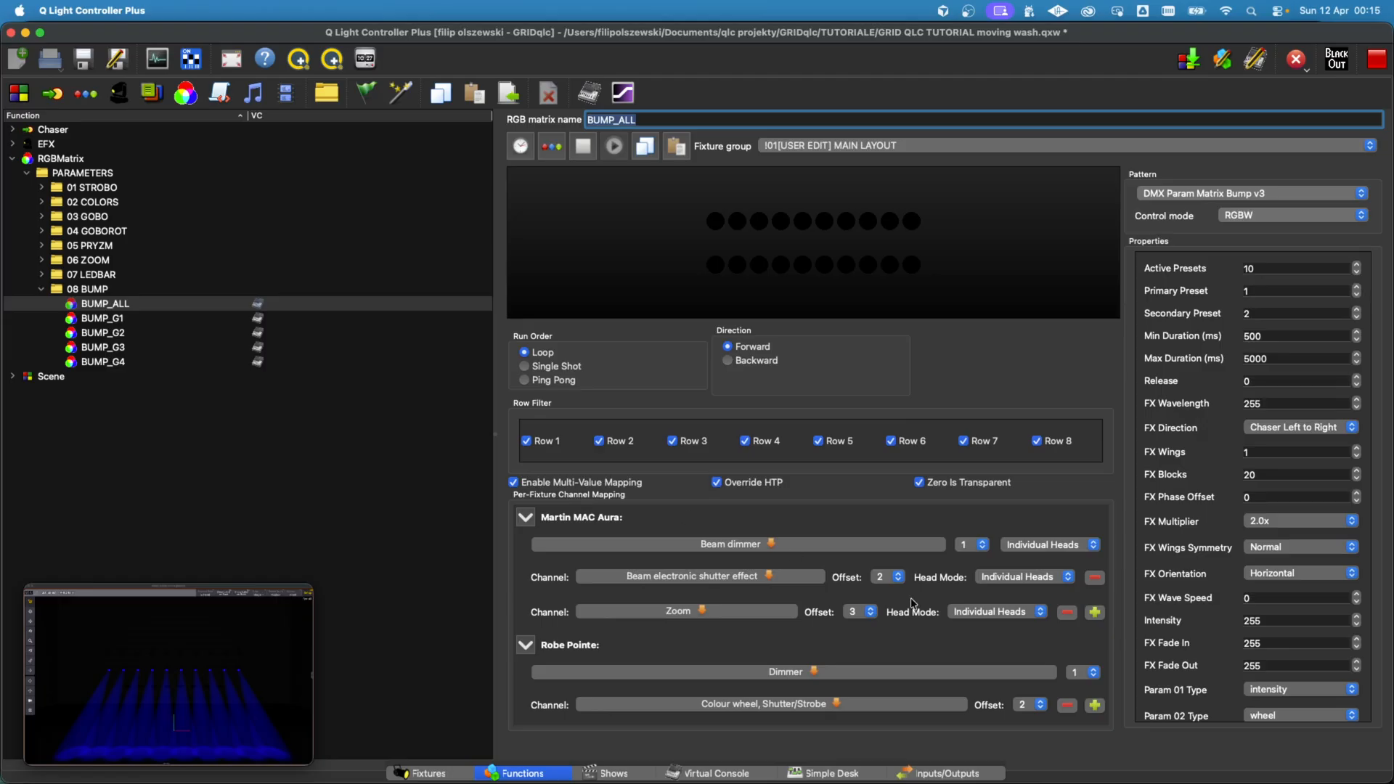
left_click(1094, 613)
left_click(724, 612)
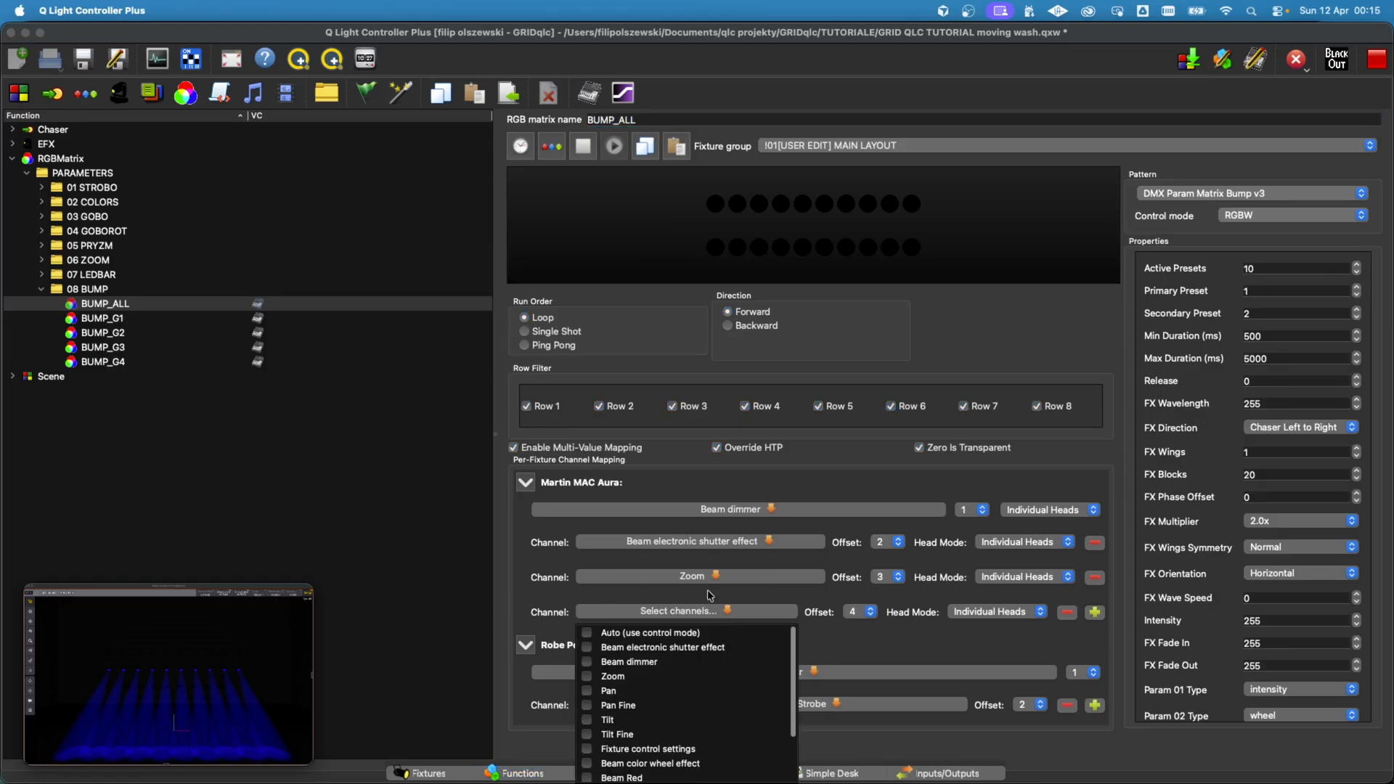
left_click(606, 633)
left_click(871, 643)
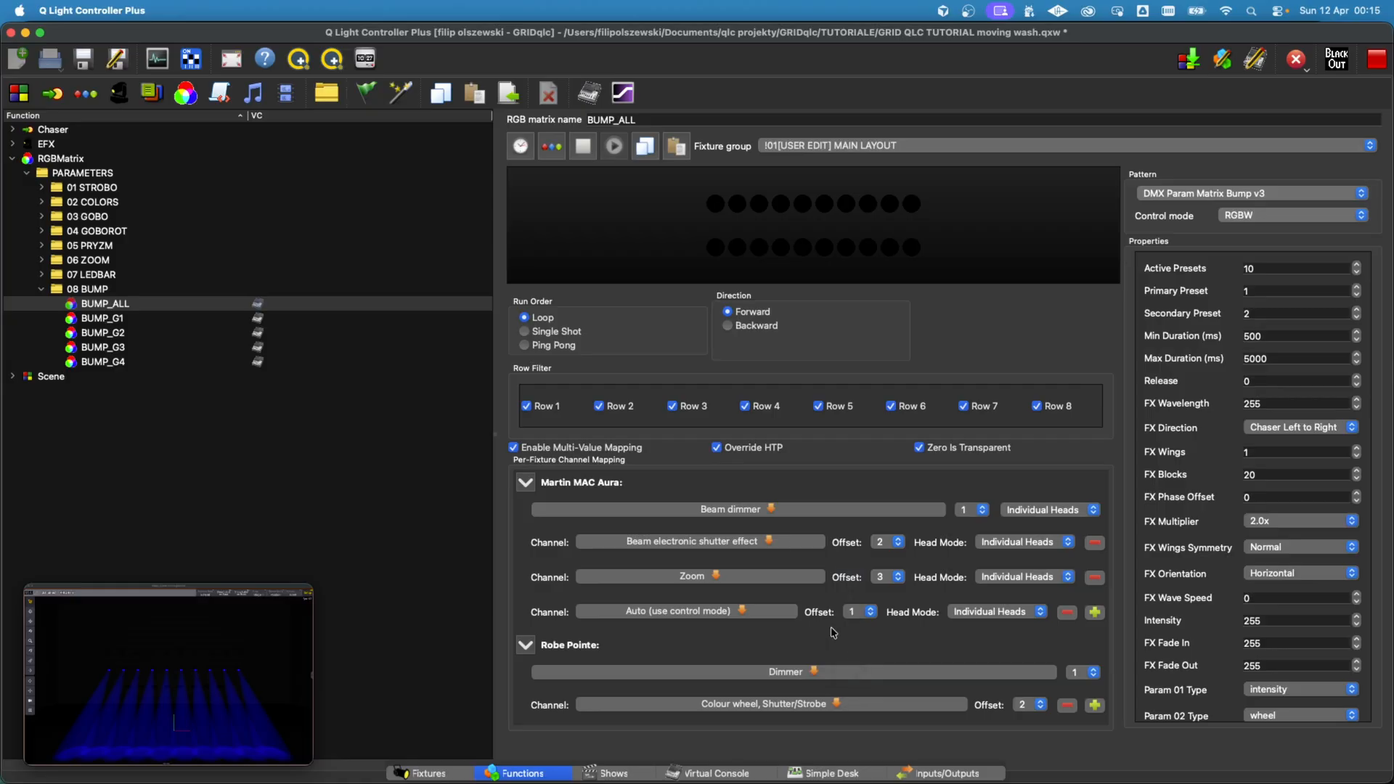
Step: Copy BUMP_ALL's Properties and extended Multi-Value Mapping to the matrices in the 08 BUMP folder
left_click(648, 153)
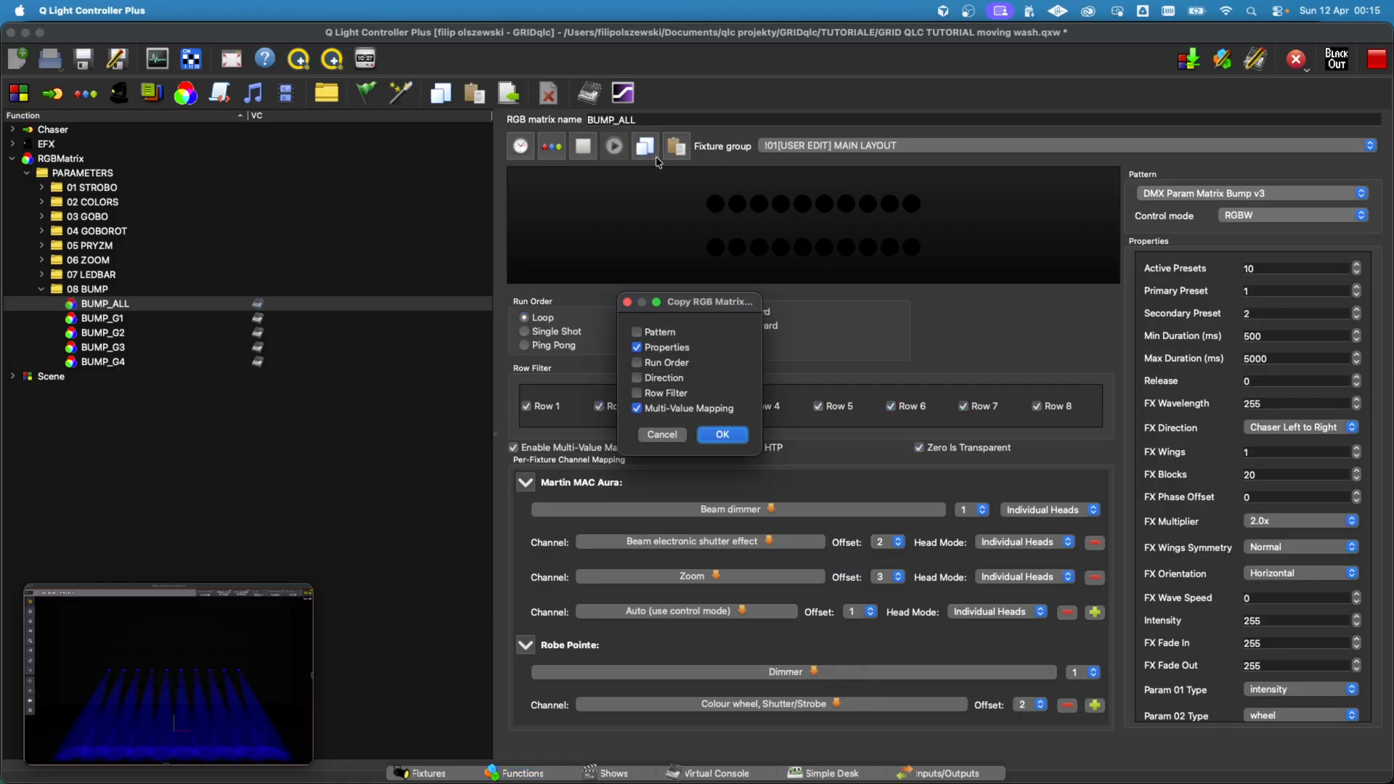
left_click(722, 435)
left_click(127, 362, "shift")
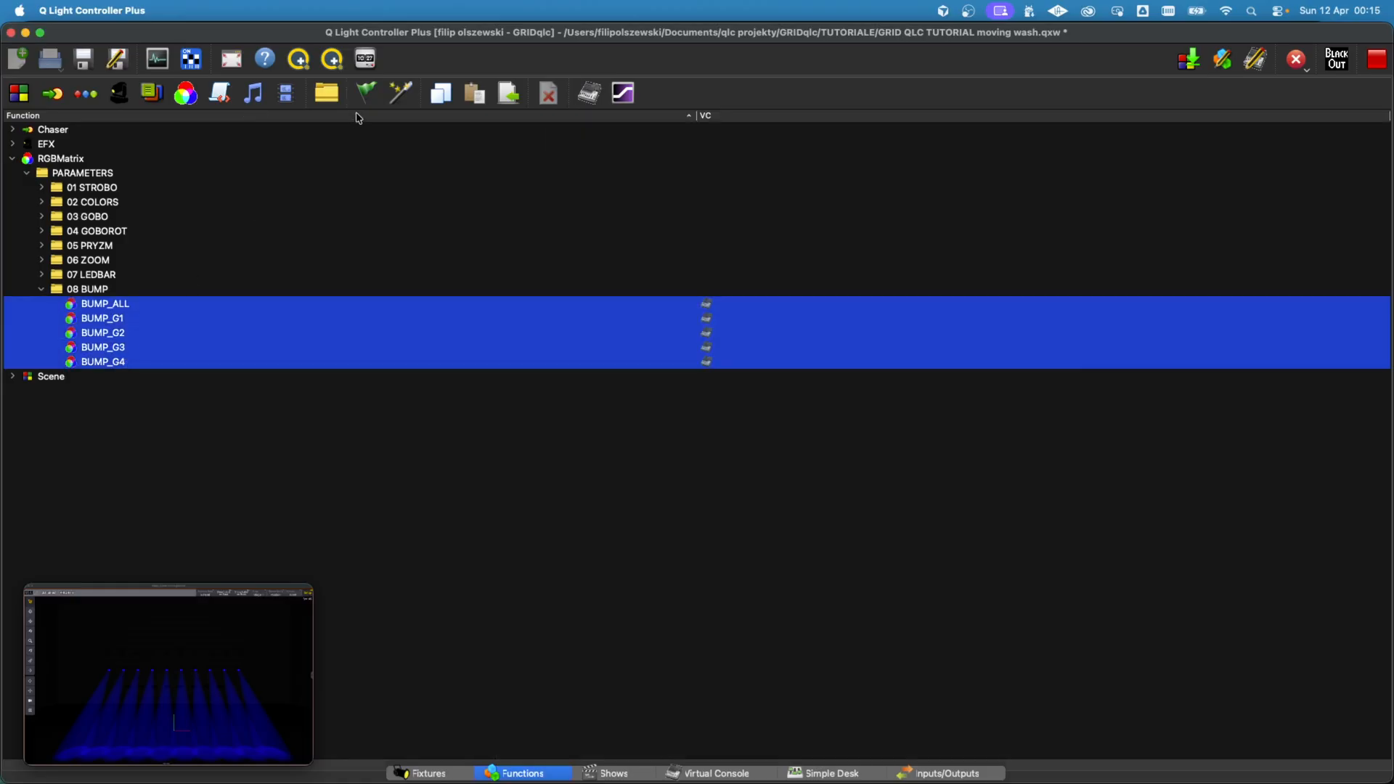
Step: Cycle the Virtual Console through Design mode and back to Operate mode to reload the BUMP matrices
left_click(710, 773)
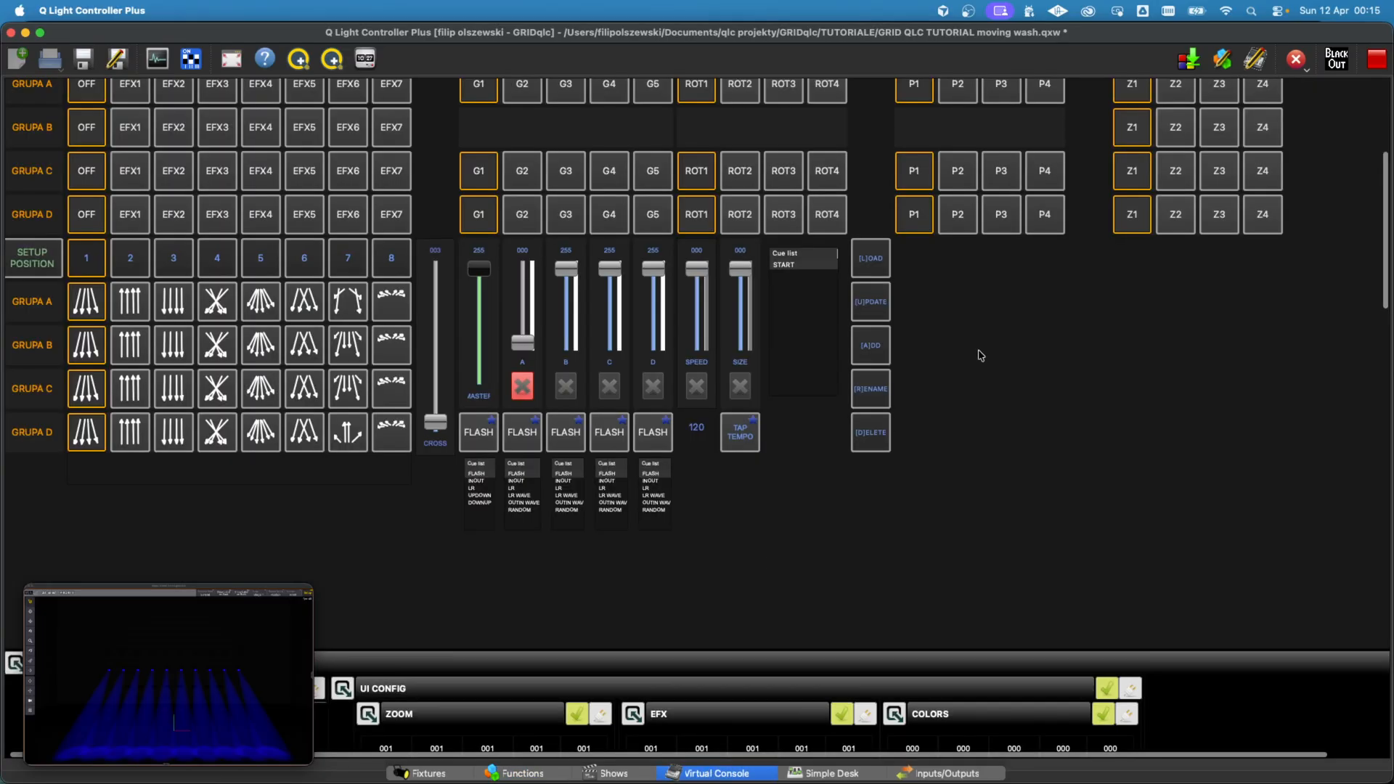
left_click(1375, 59)
key("Return")
left_click(1375, 59)
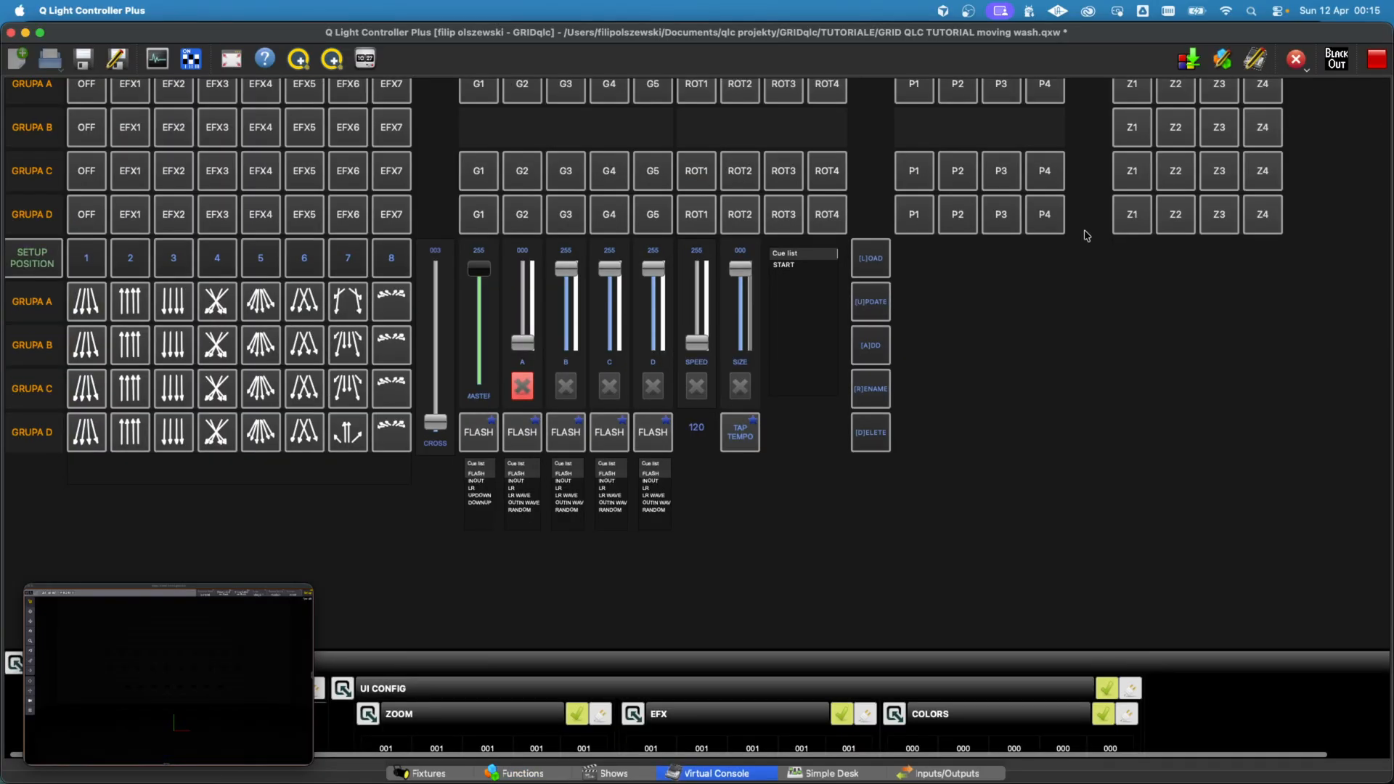
Step: Test the group B flash in white, and again with all groups set to the blue colour preset
left_click(564, 435)
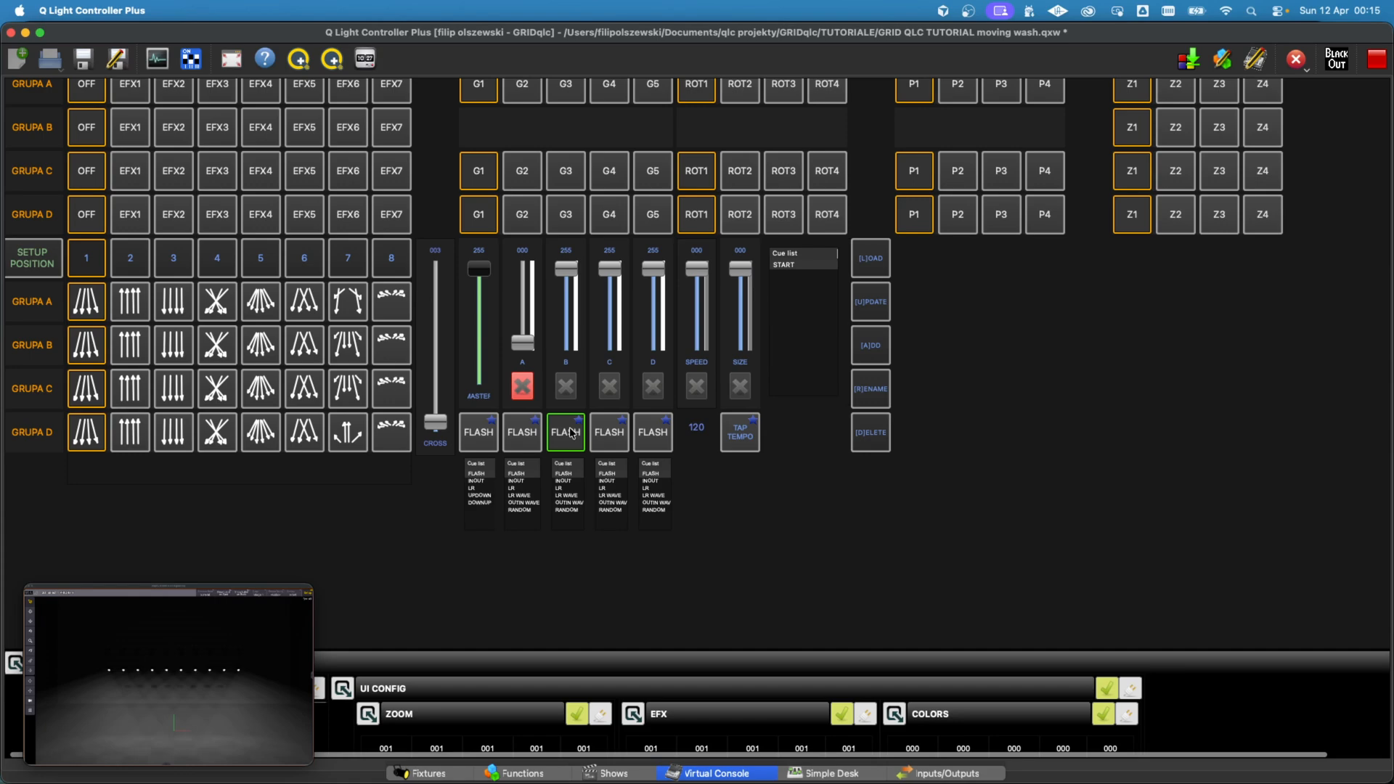
left_click(572, 434)
scroll(834, 563, "up", 5)
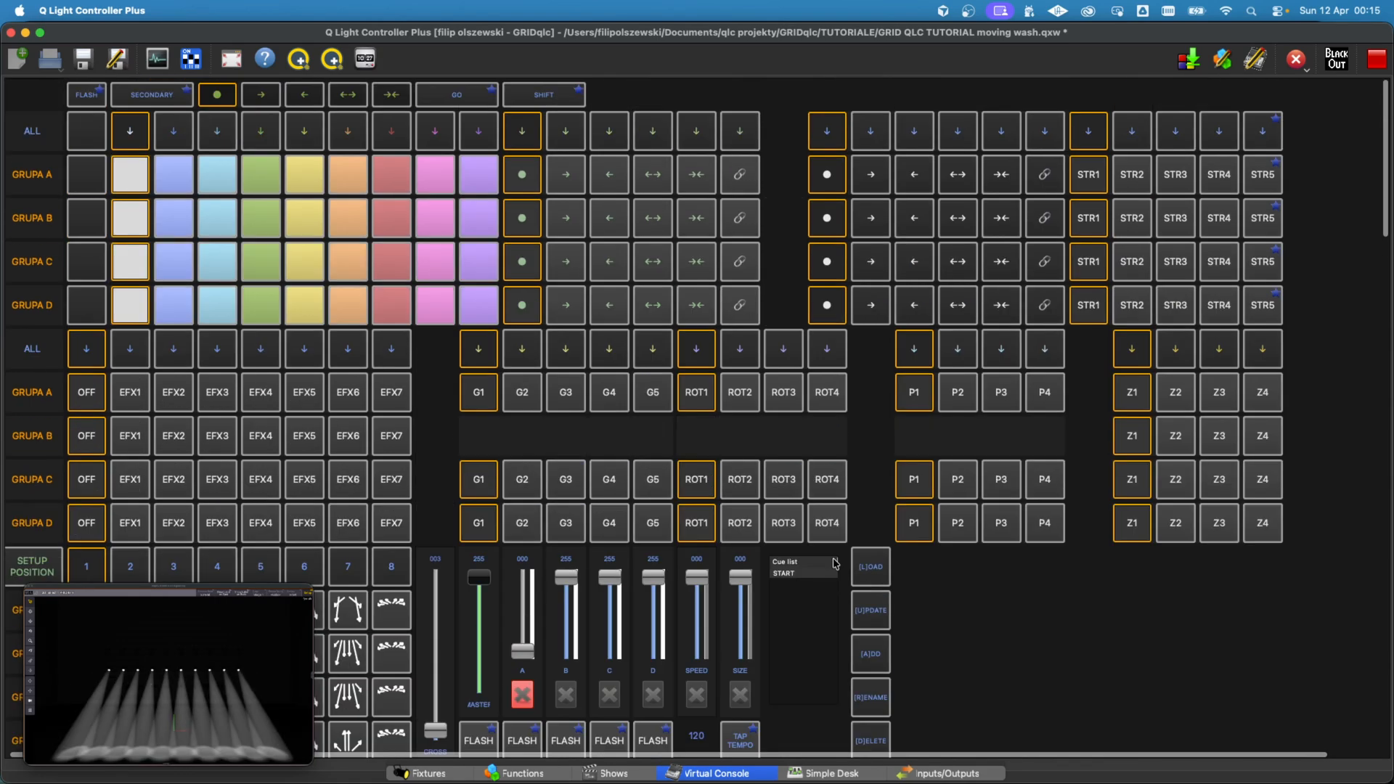
left_click(175, 145)
scroll(973, 577, "down", 5)
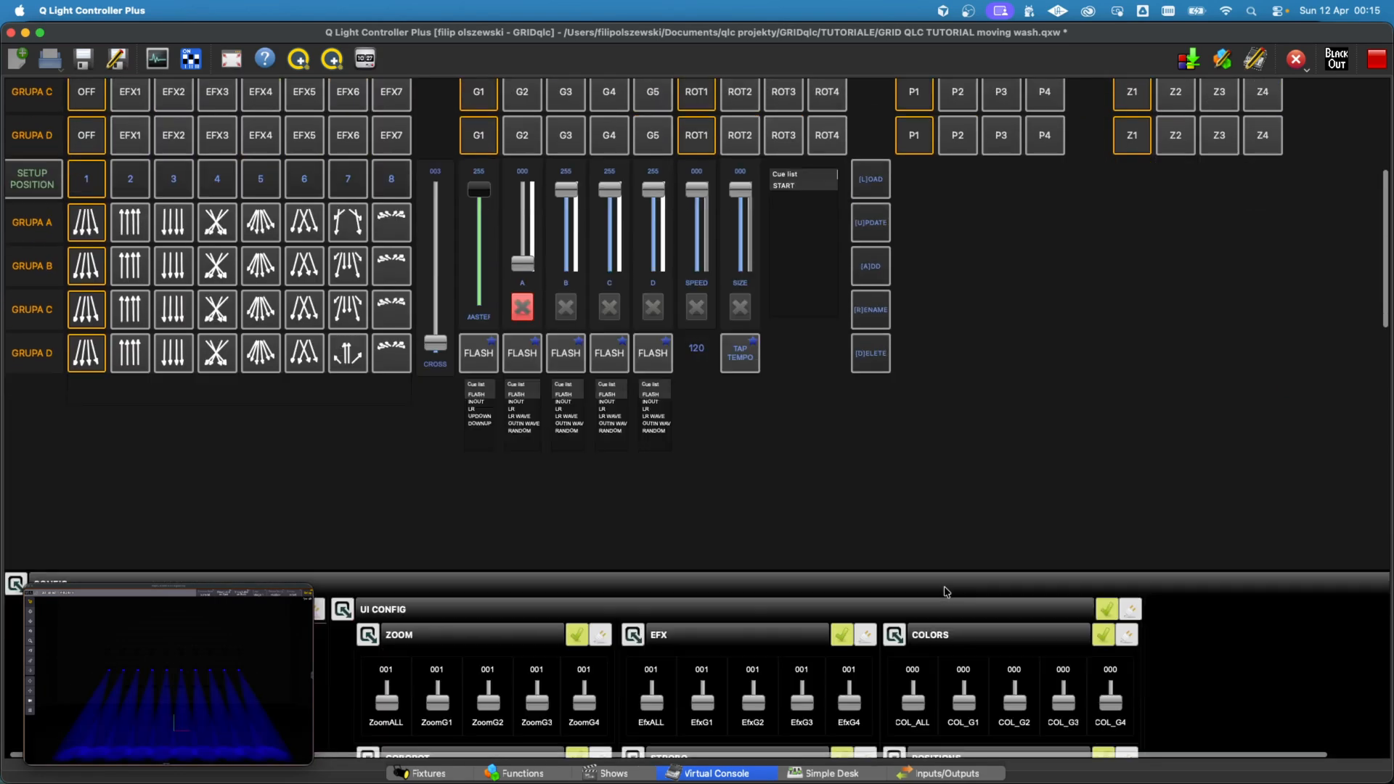
left_click(567, 357)
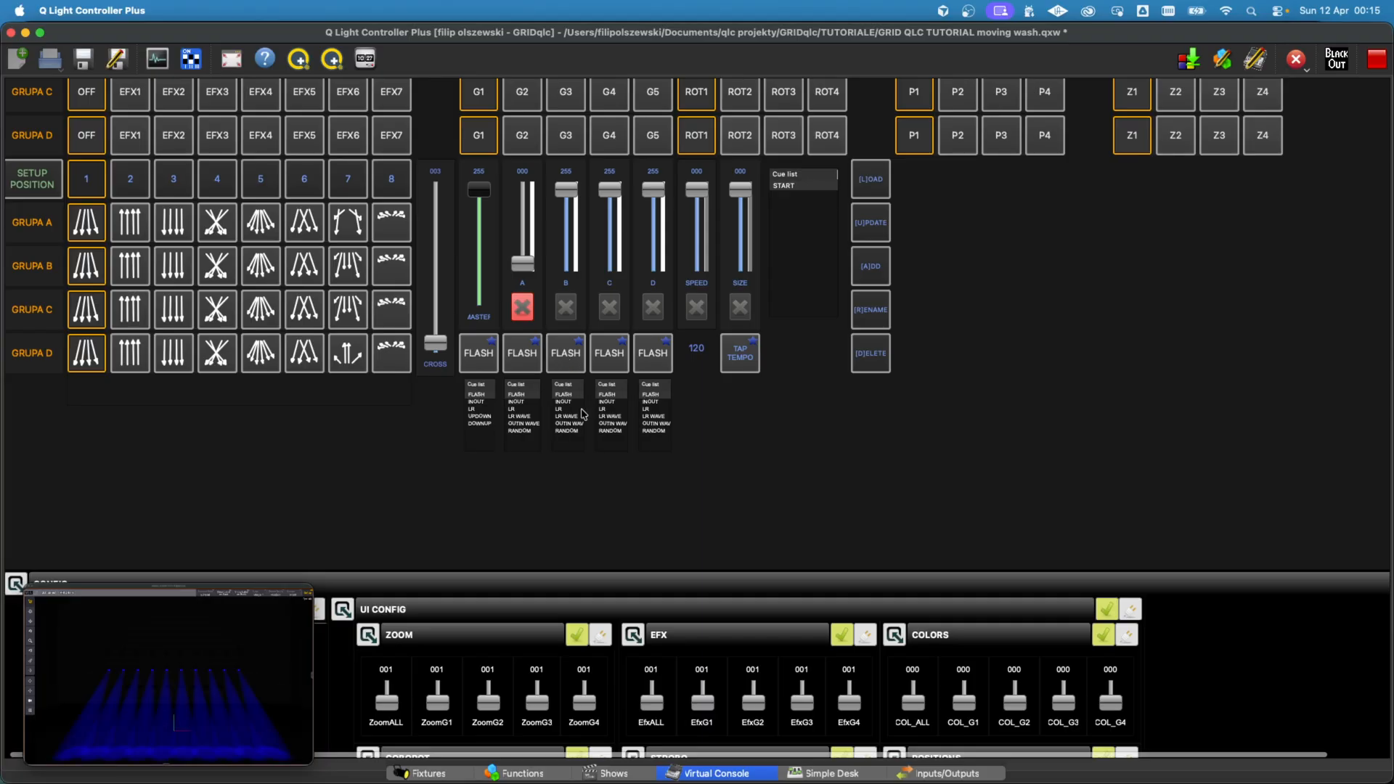
Step: Test the flashes with the INOUT cue on group A and the LR cue on group B, plus the master flash
left_click(520, 403)
left_click(521, 367)
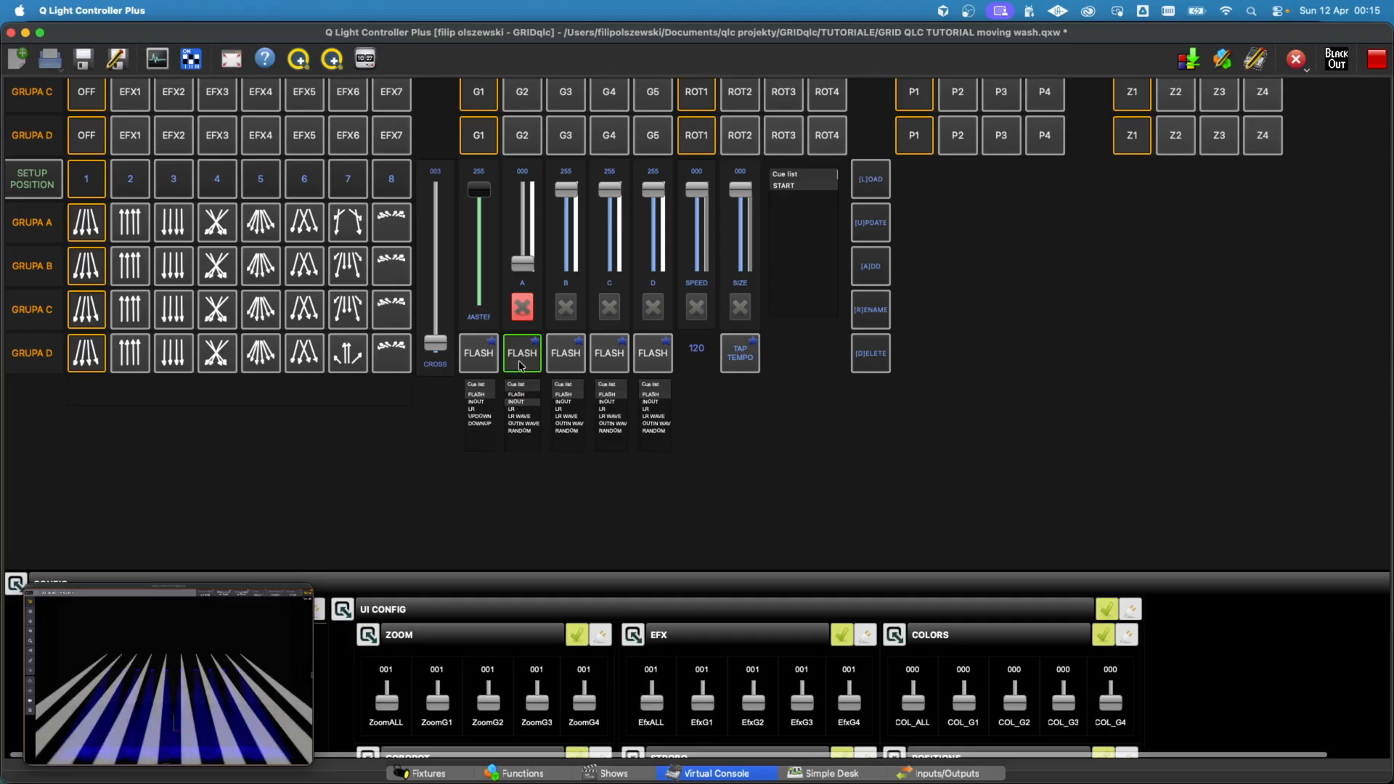
left_click(574, 361)
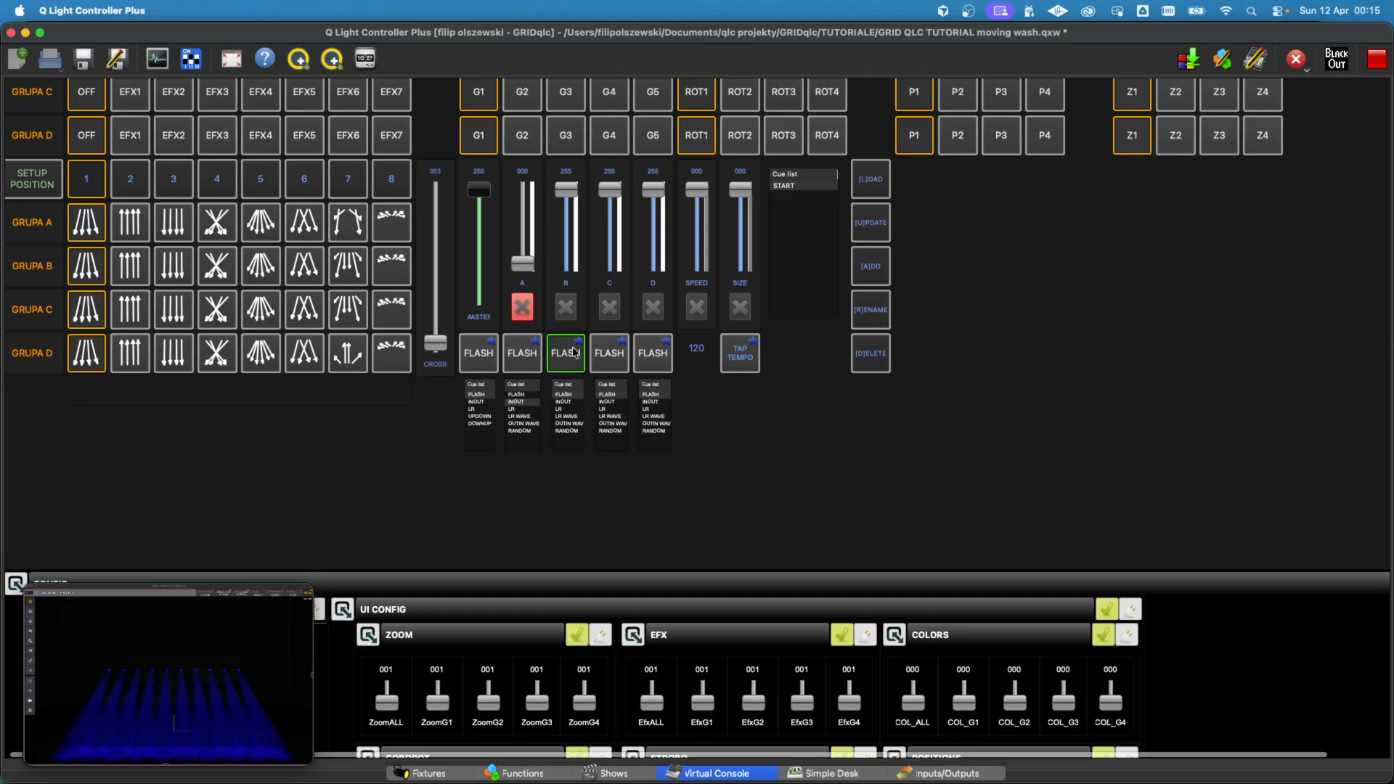
left_click(574, 409)
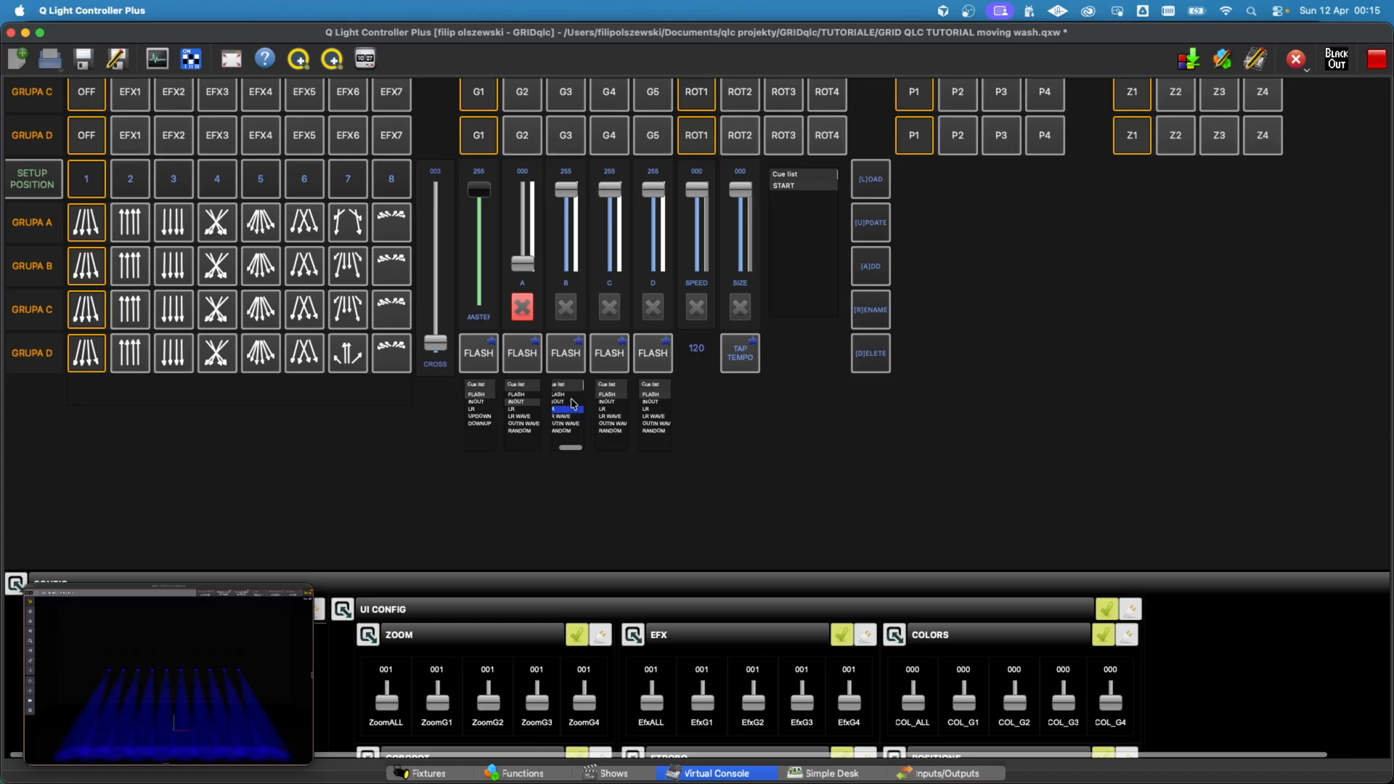
left_click(565, 358)
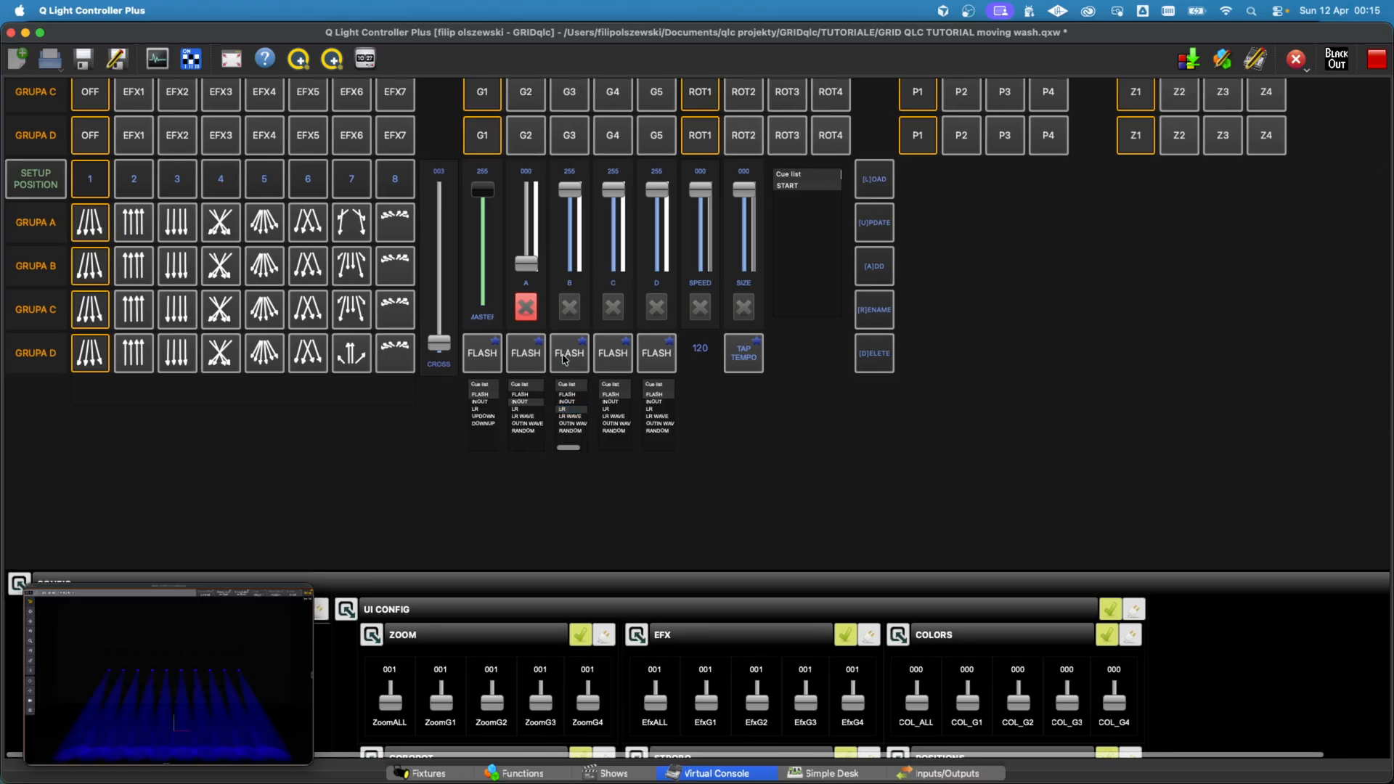
left_click(479, 369)
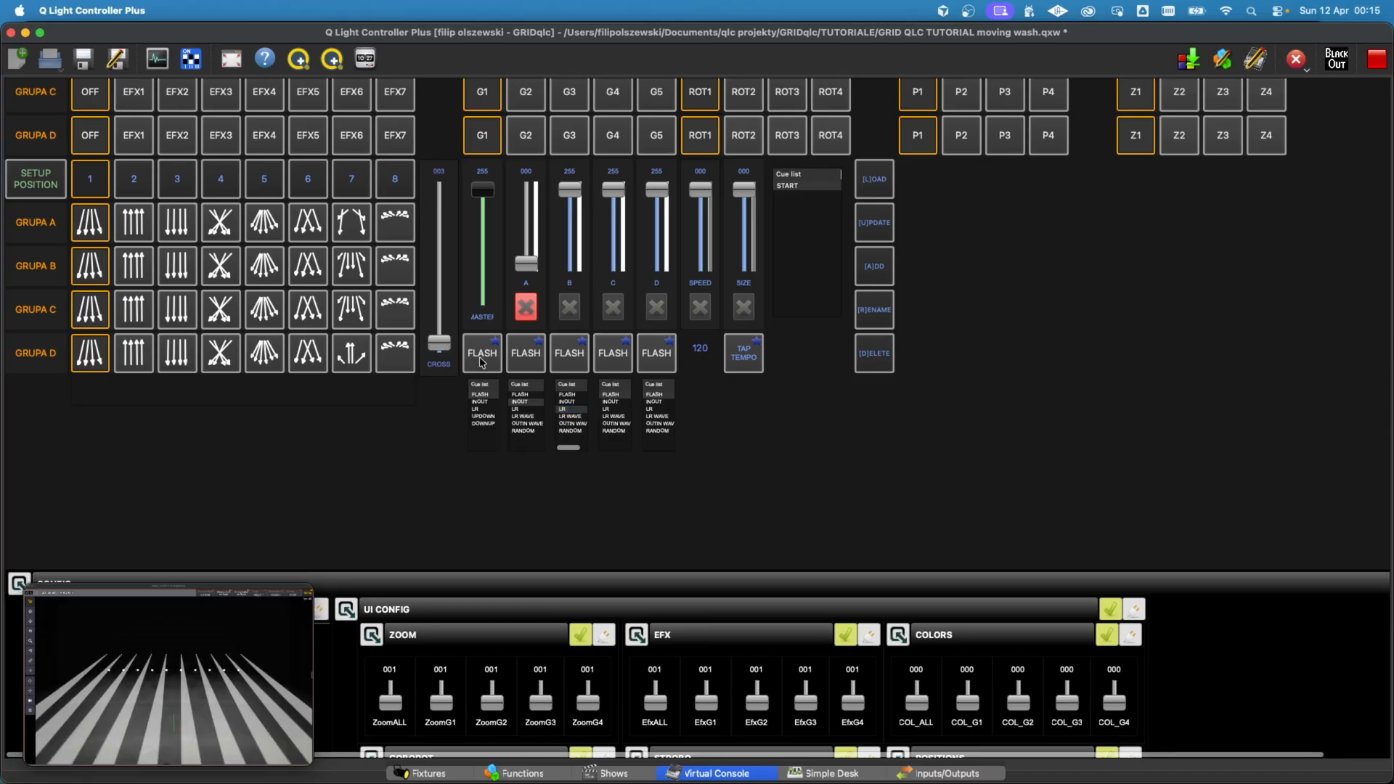
scroll(1060, 473, "up", 5)
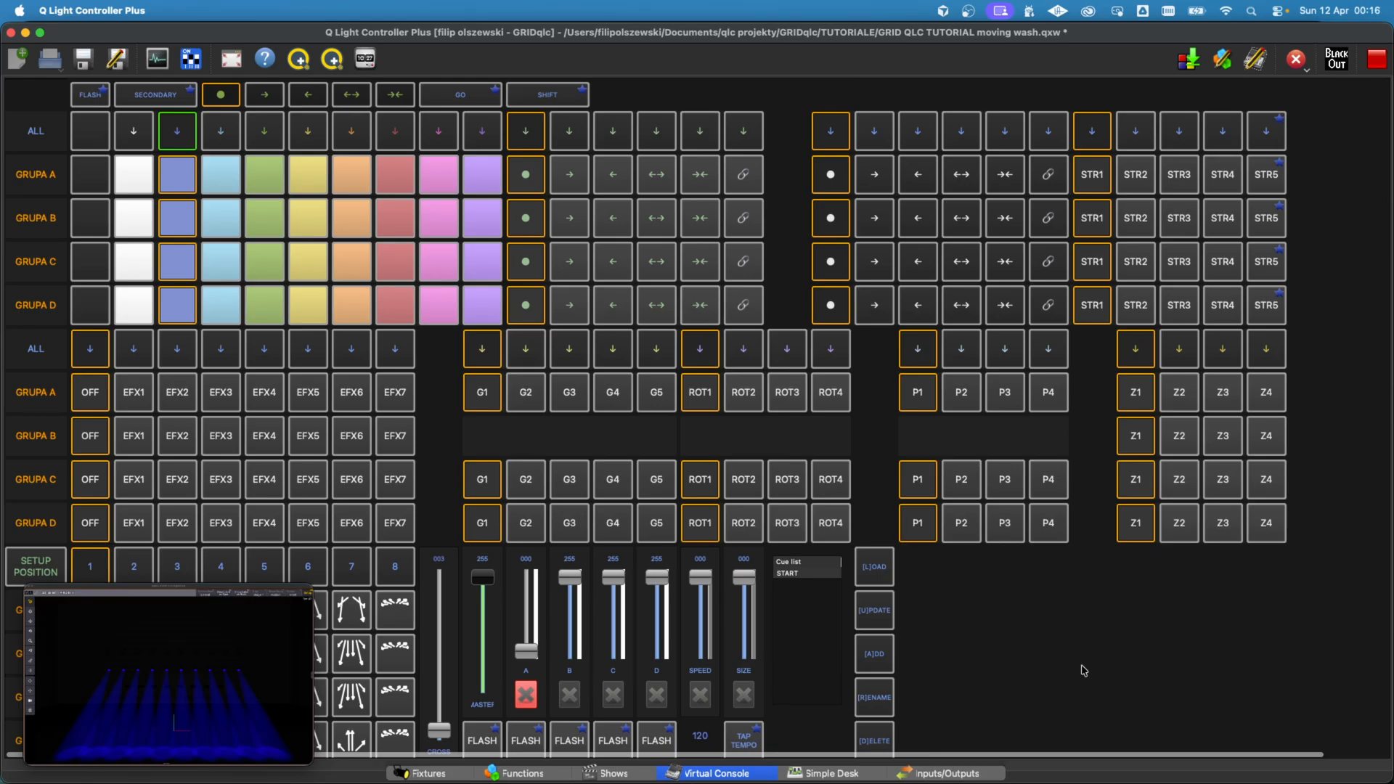
scroll(955, 608, "down", 3)
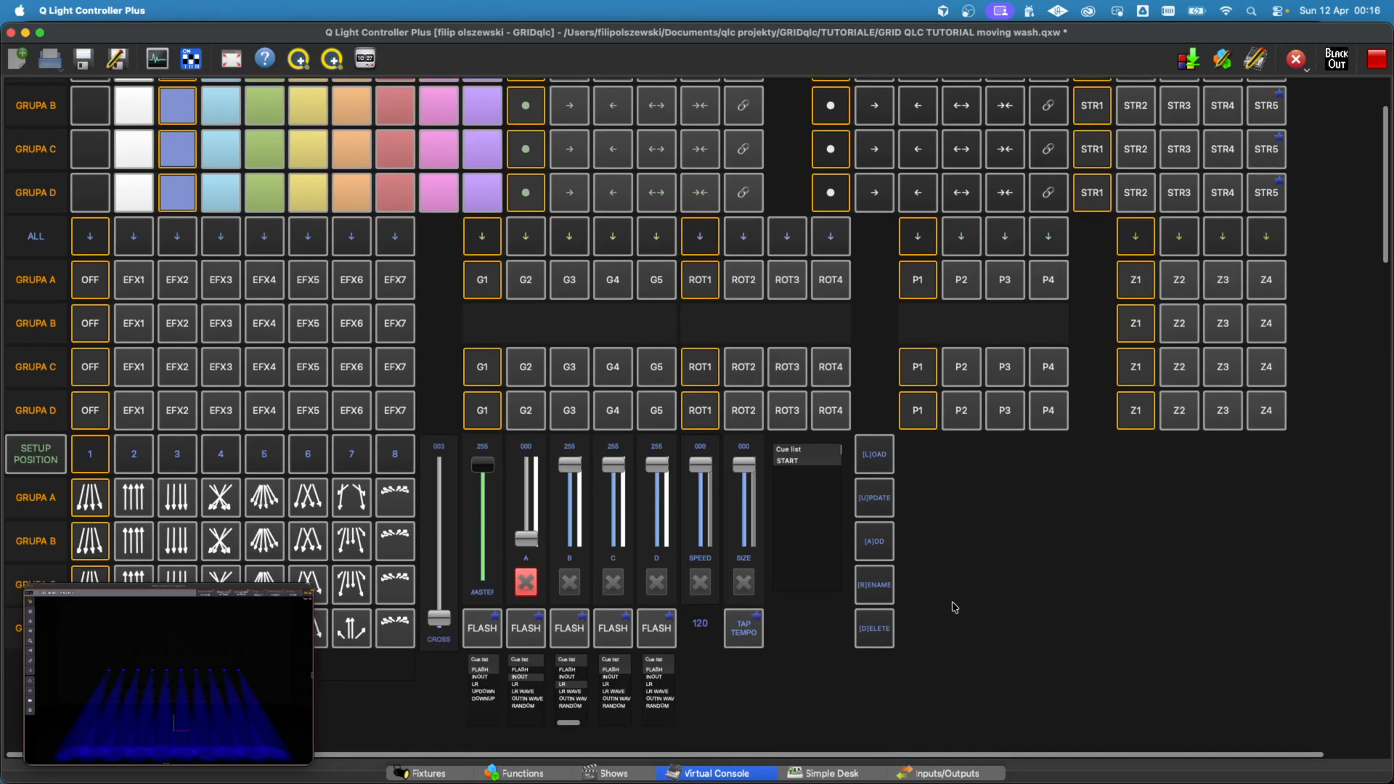
scroll(955, 607, "up", 3)
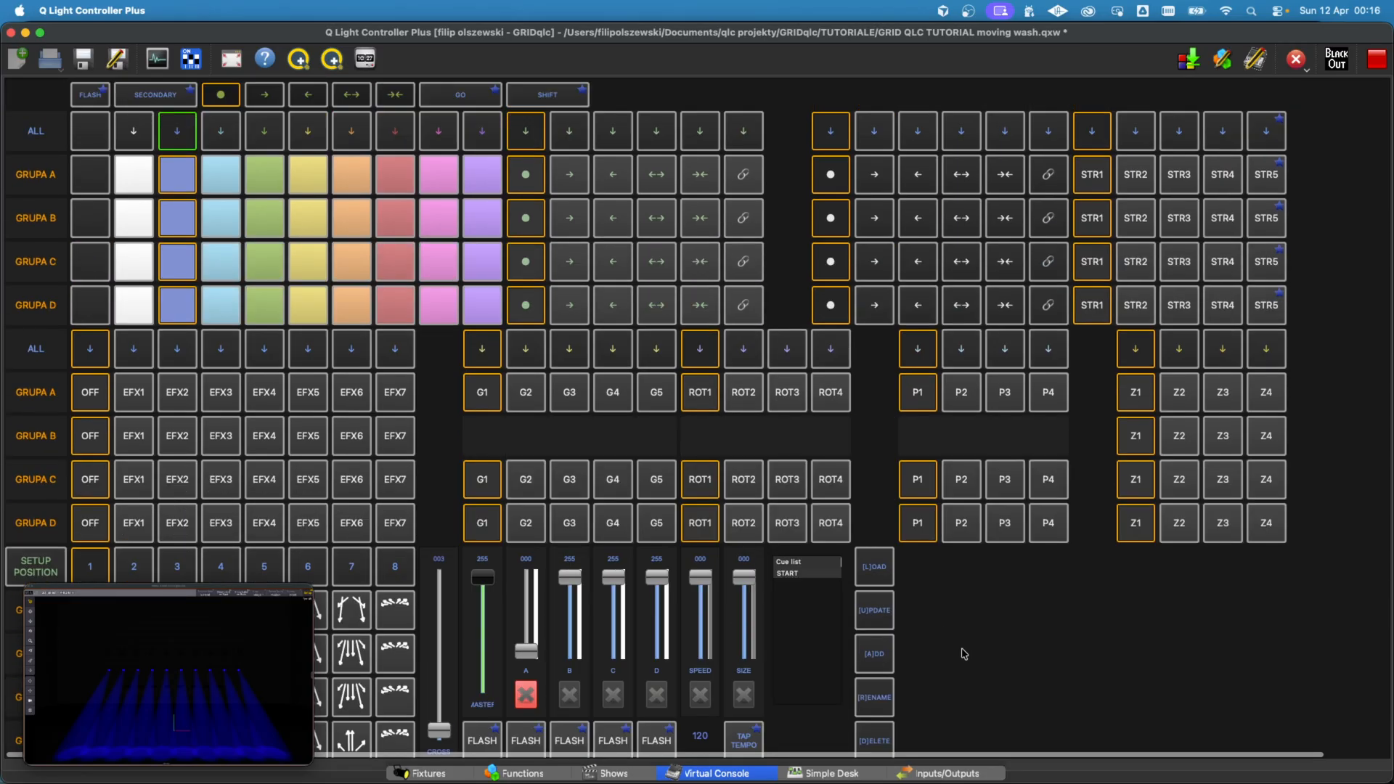
scroll(964, 654, "down", 2)
scroll(964, 654, "up", 2)
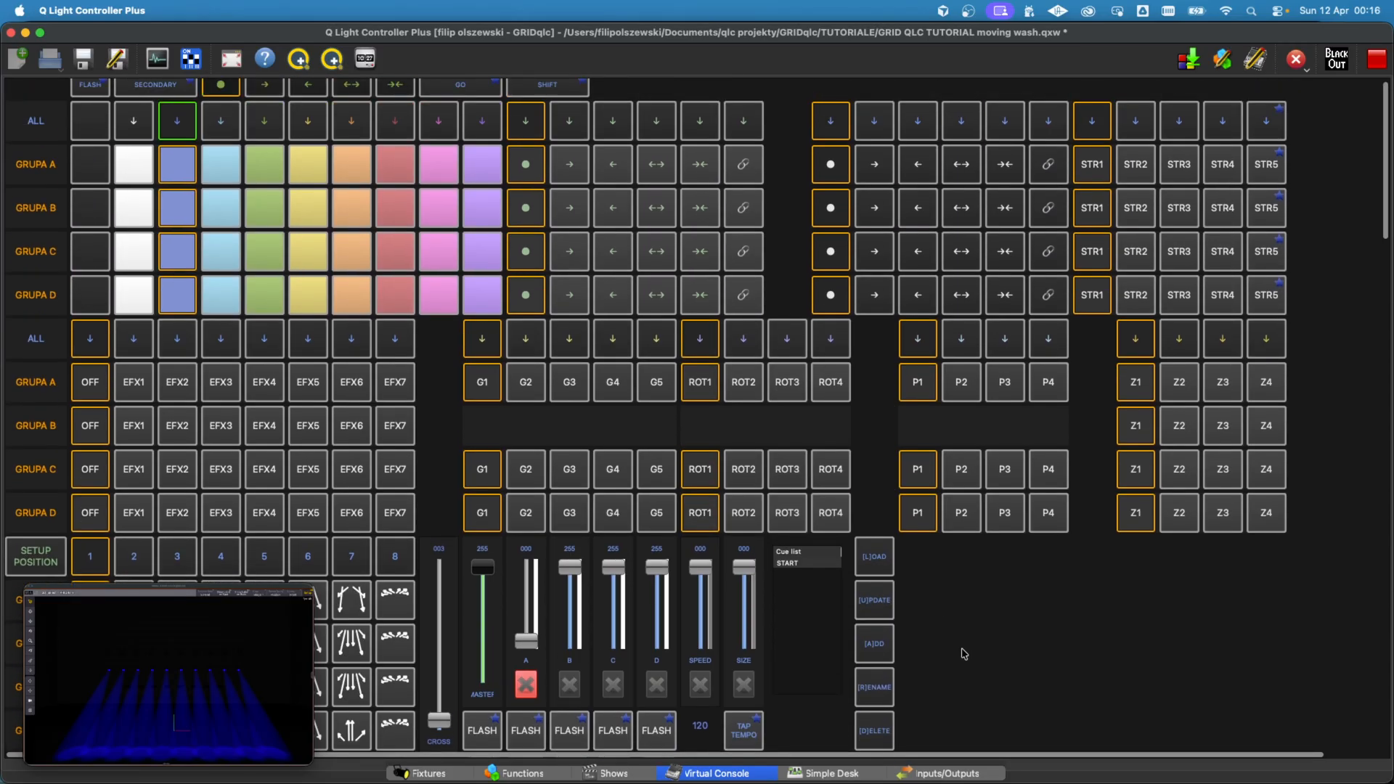